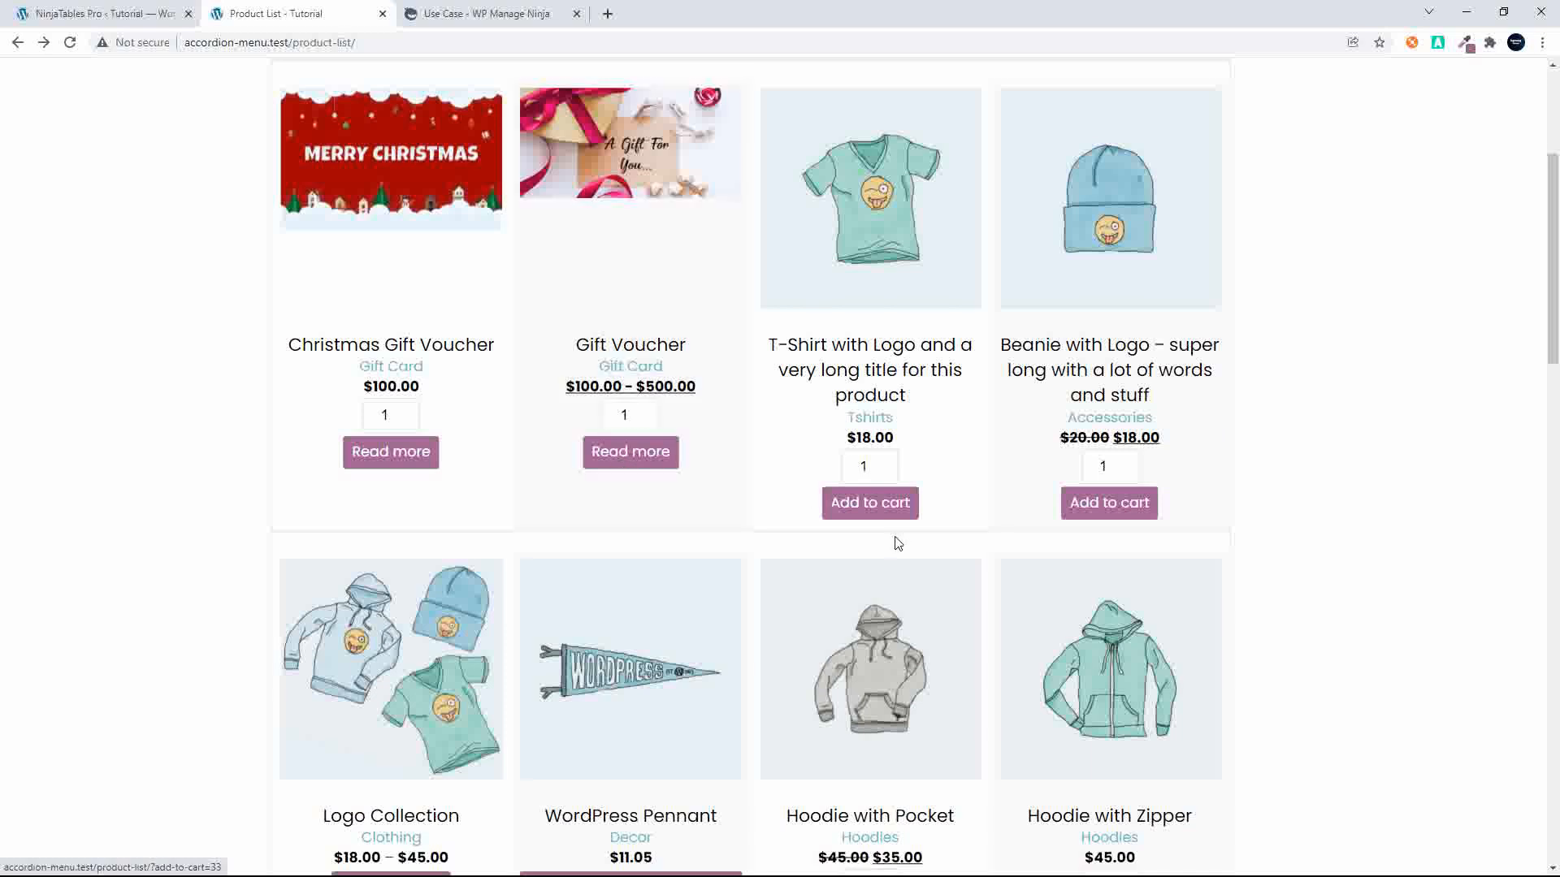
- View the enlarged image of the T-Shirt with Logo product and close it again
left_click(842, 242)
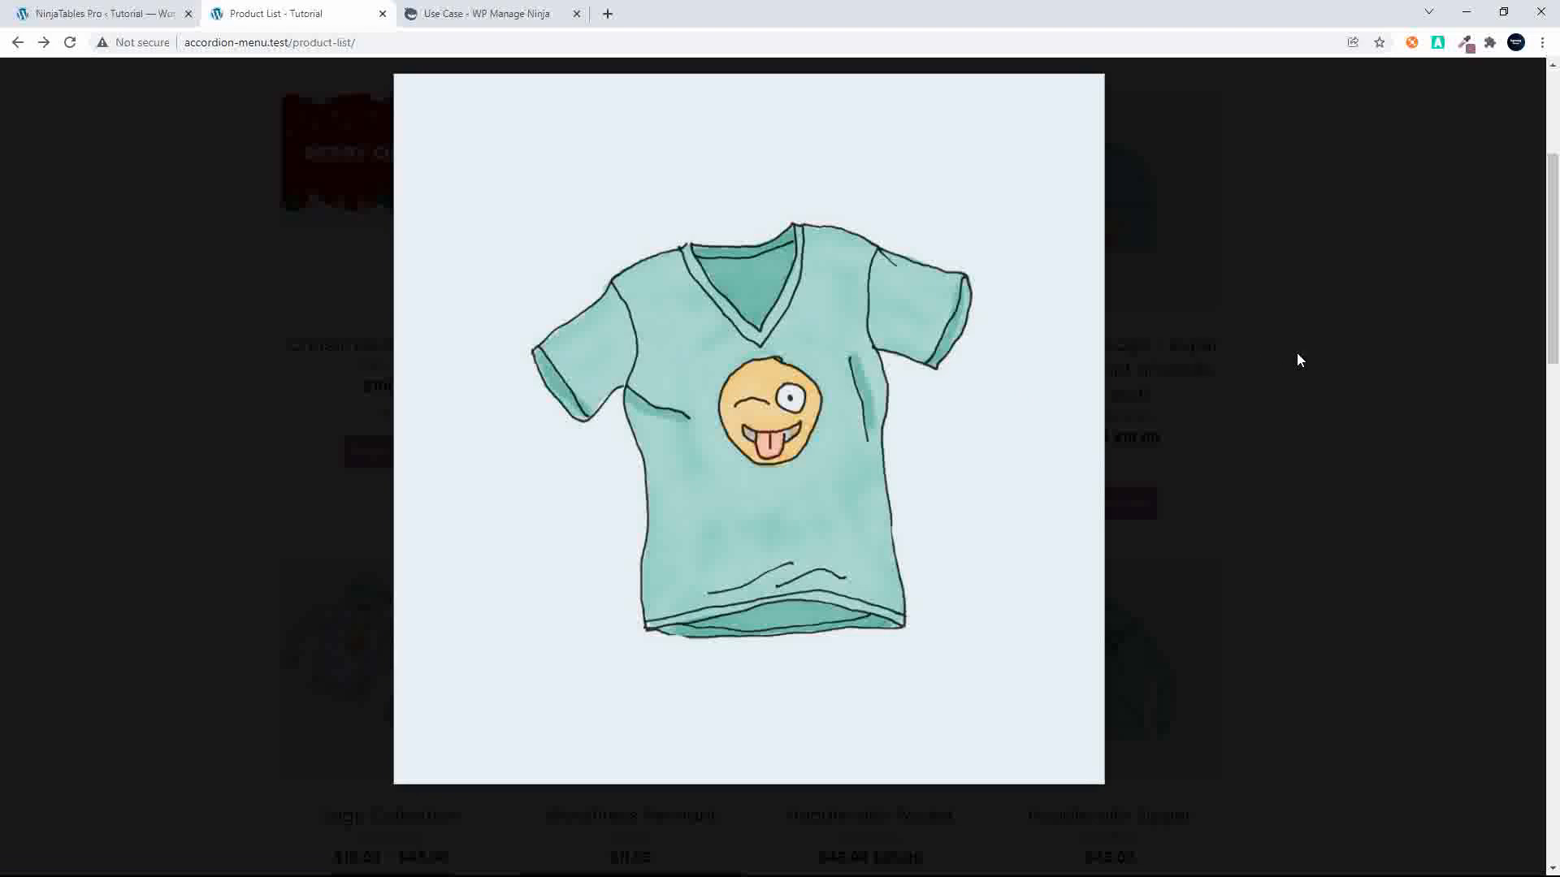
left_click(1298, 354)
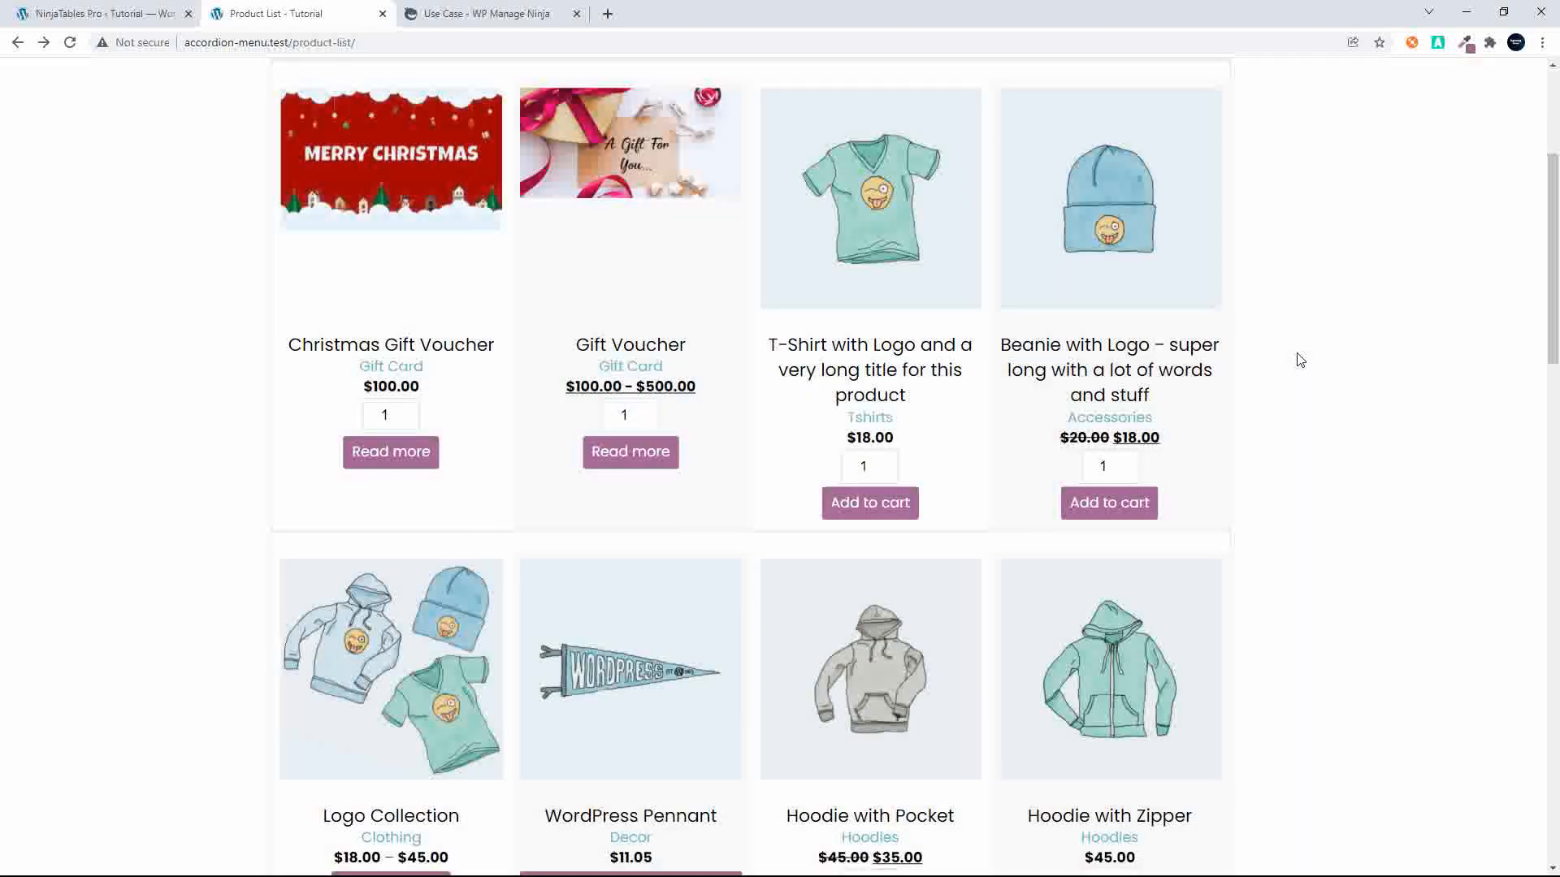
scroll(1299, 360, "up", 5)
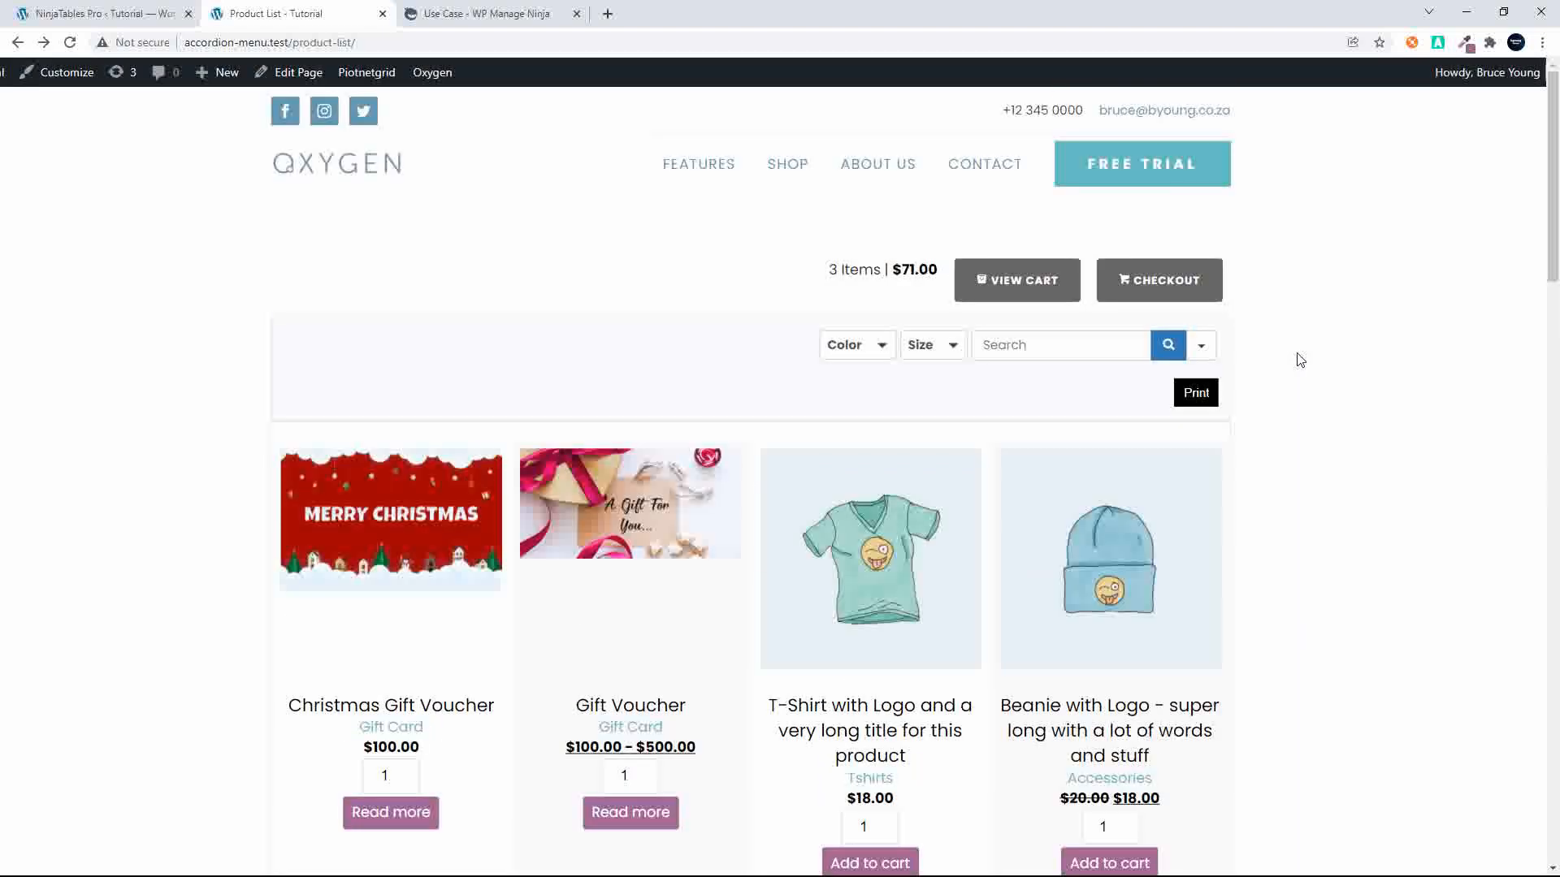
- Try the Color filter on the product list with Blue, and clear that filter again
left_click(881, 347)
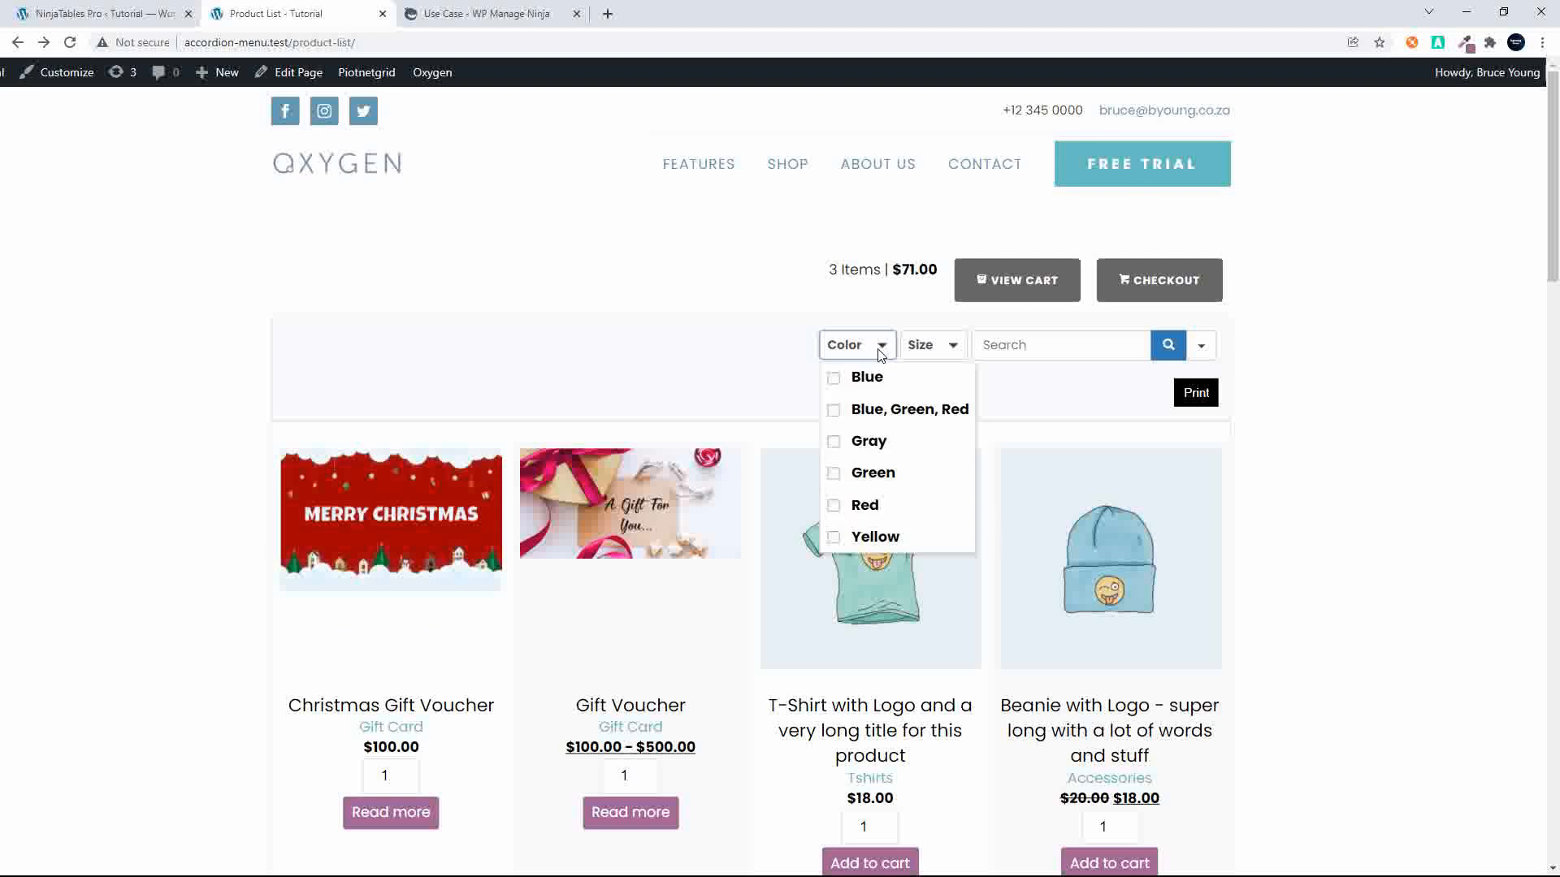
left_click(833, 382)
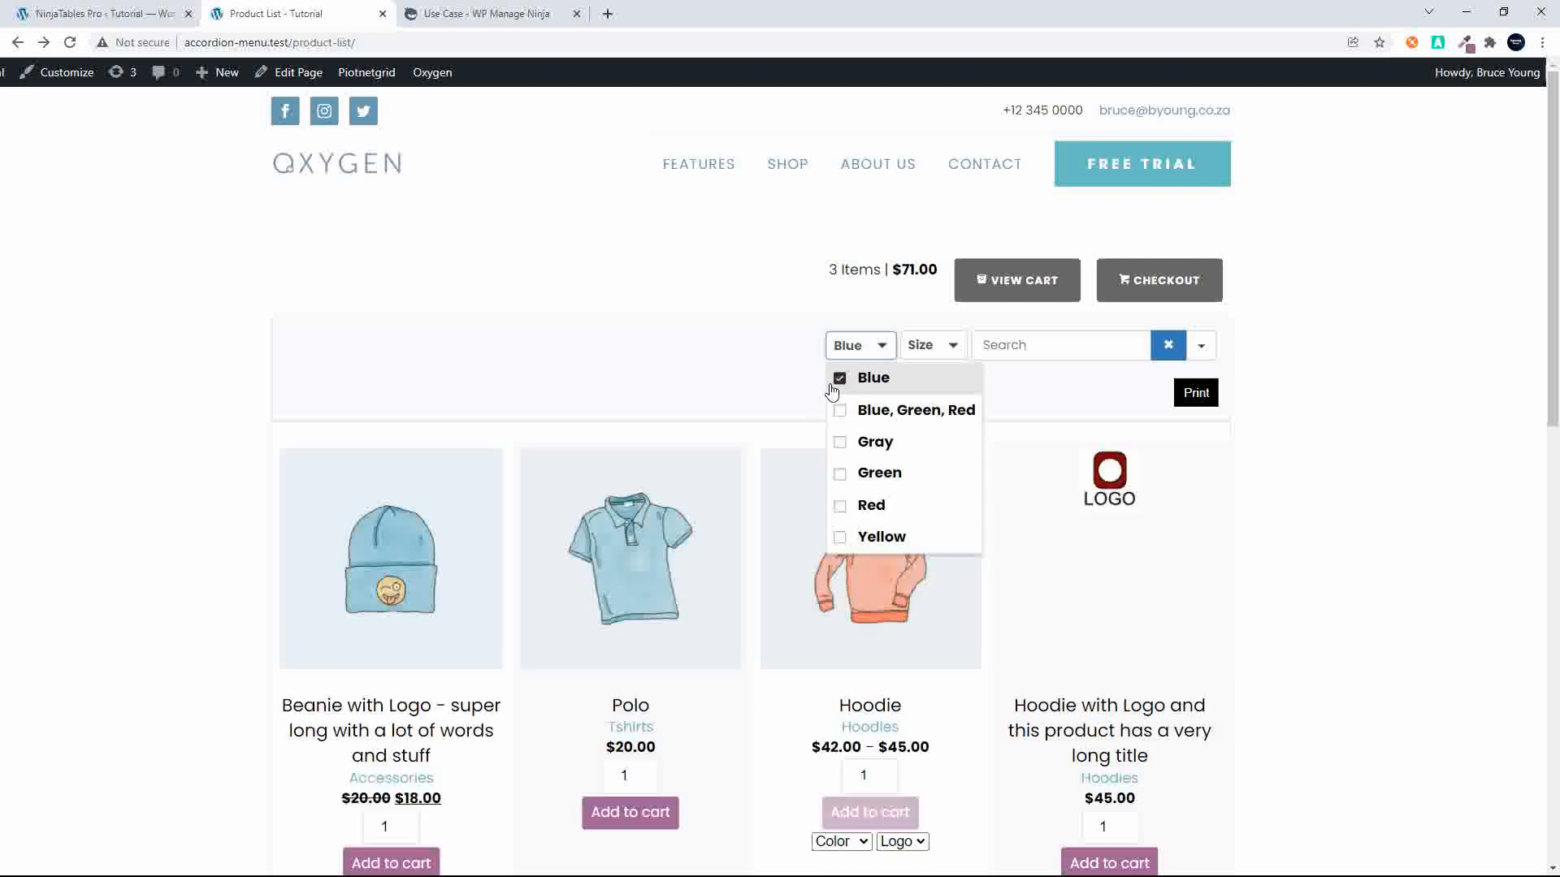
left_click(840, 380)
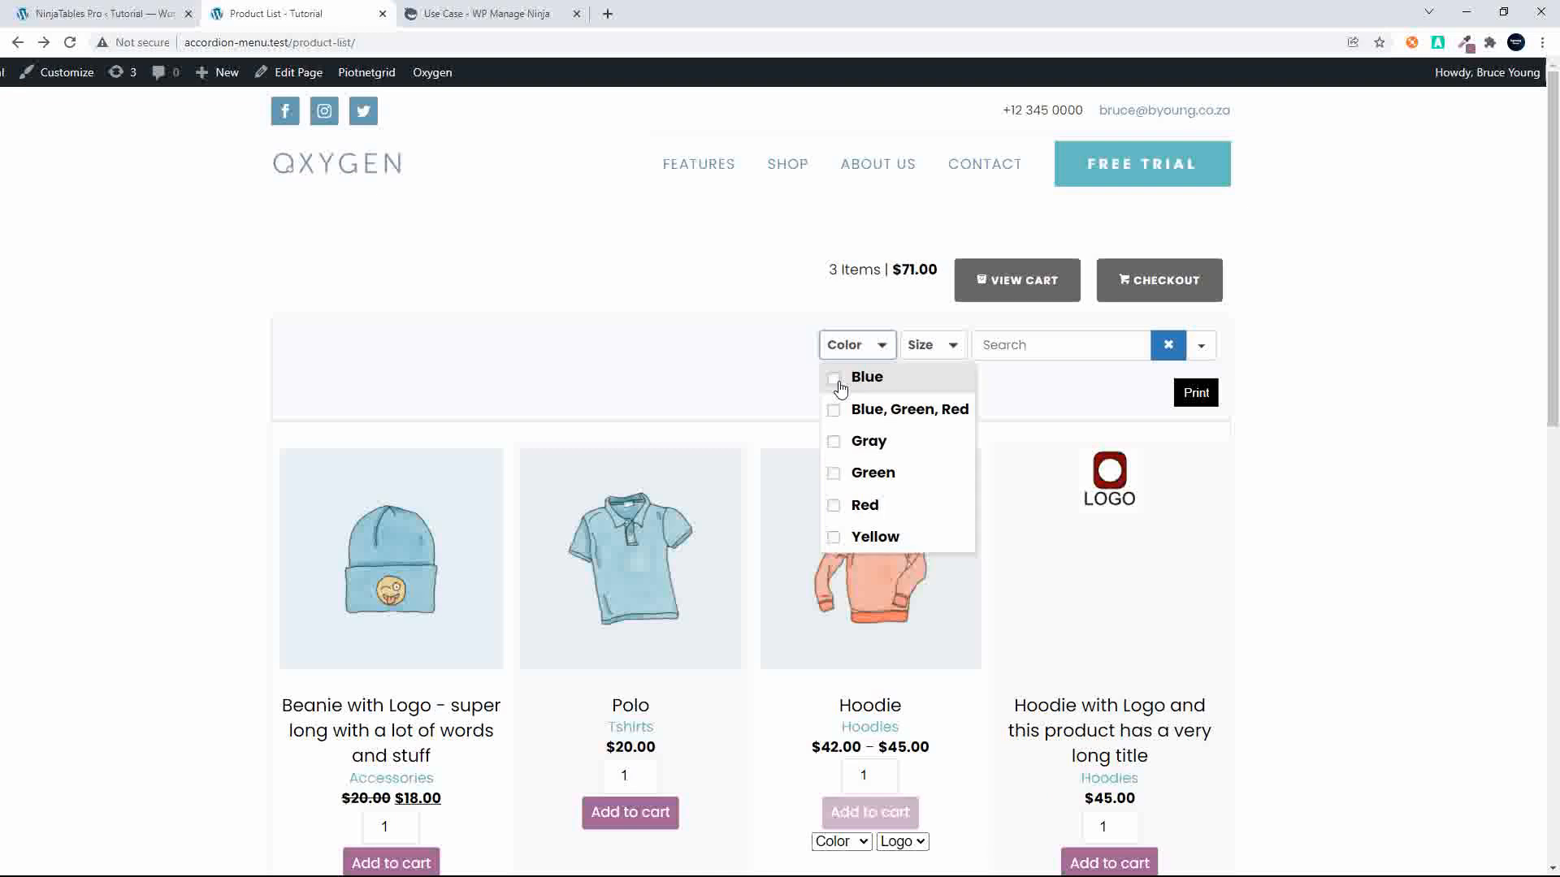
- Search the product list for "cap" and clear the search
left_click(1017, 347)
left_click(1017, 347)
type("co")
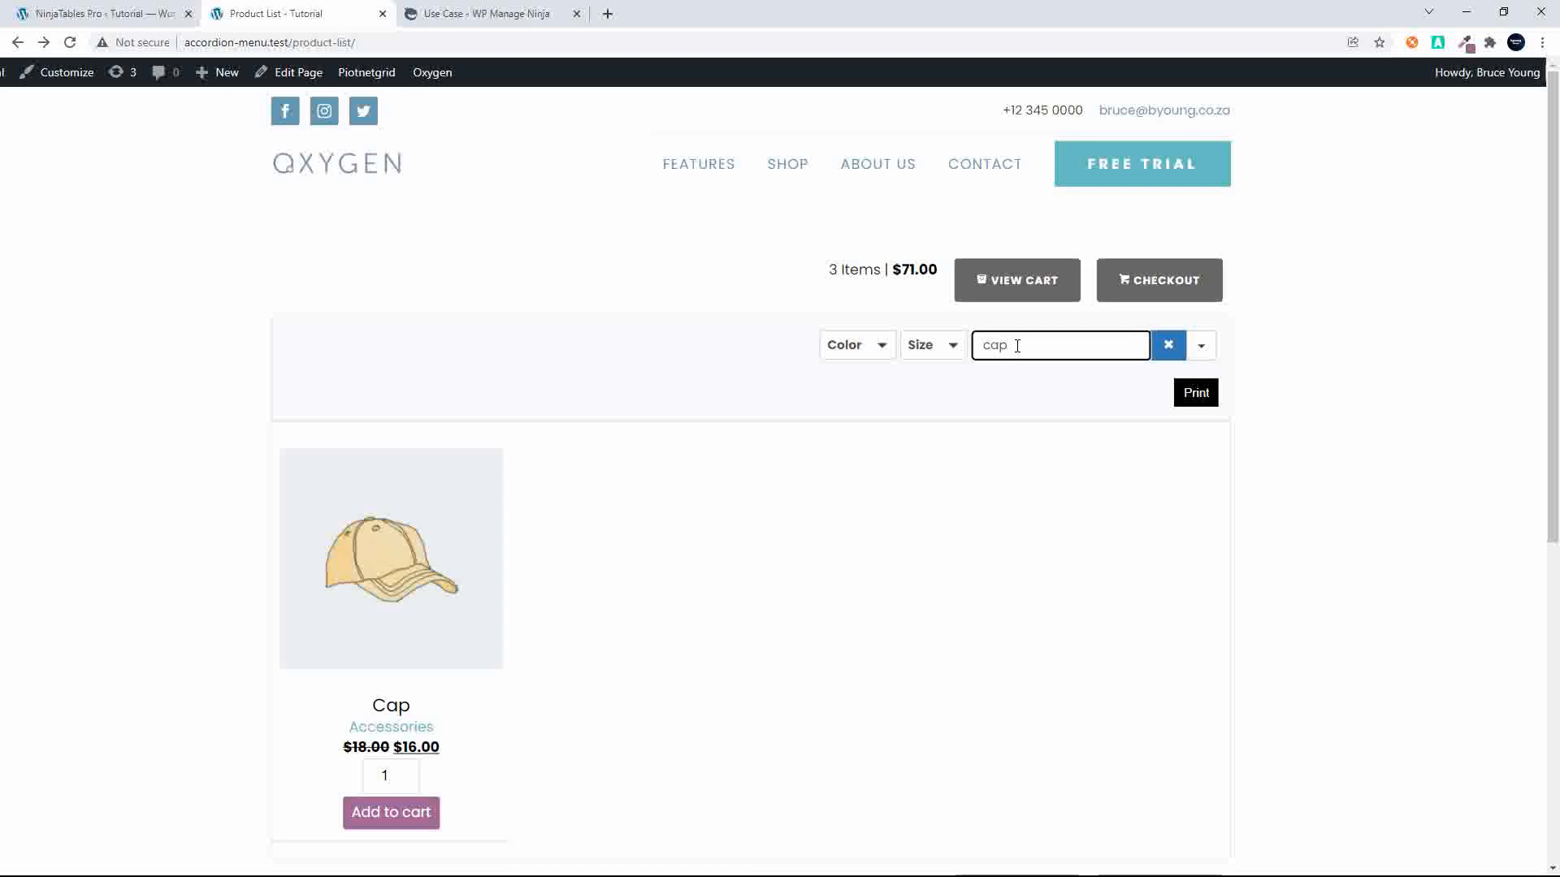
left_click(1168, 345)
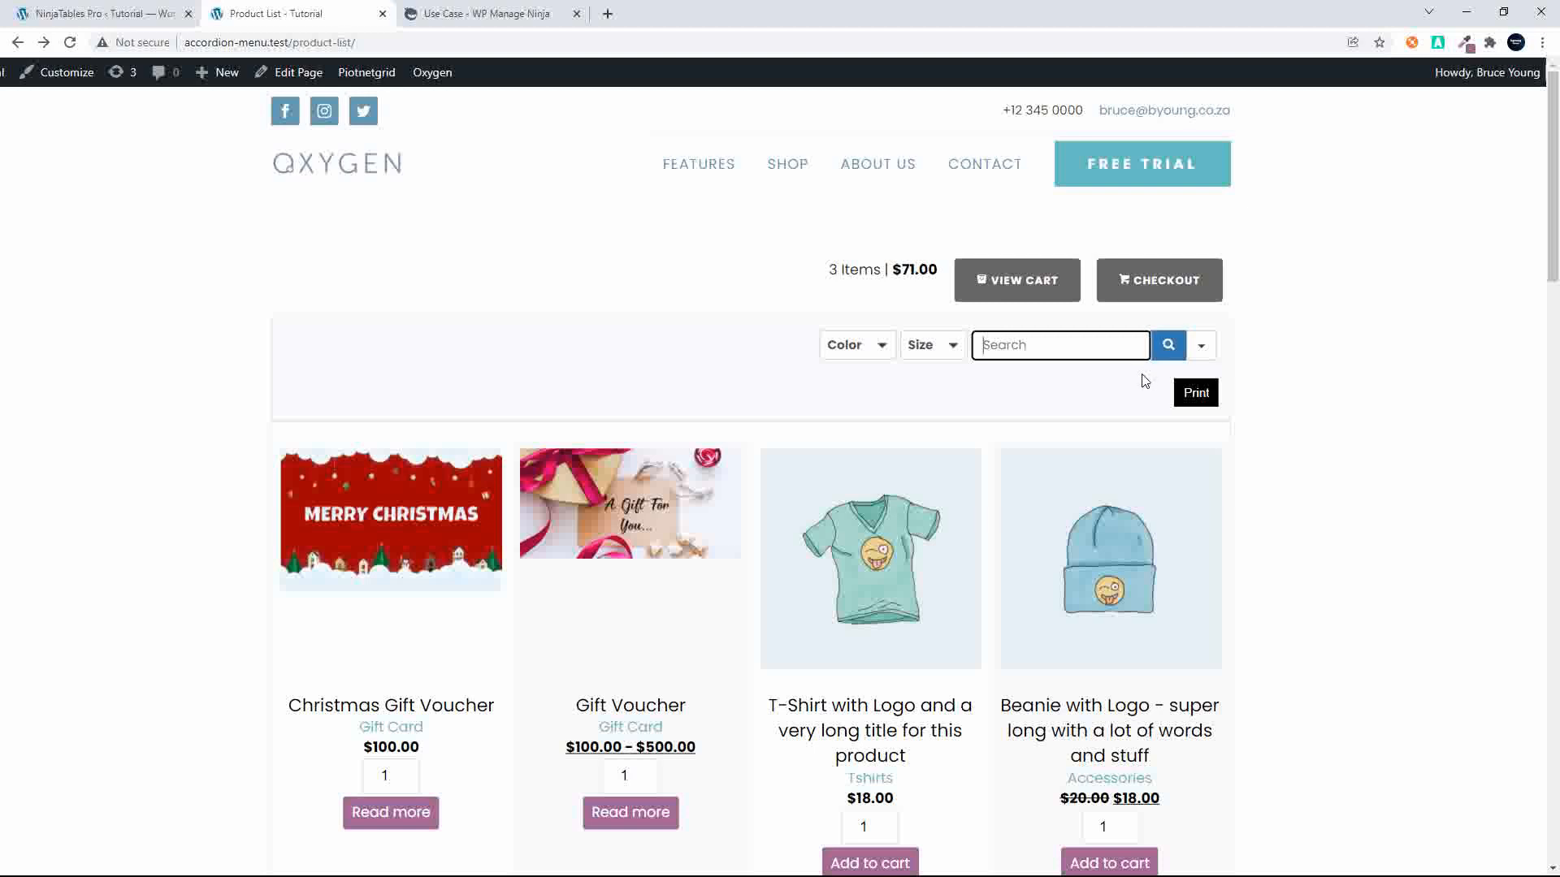
- Open the product list's print preview, look through its pages, and cancel without printing
left_click(1198, 398)
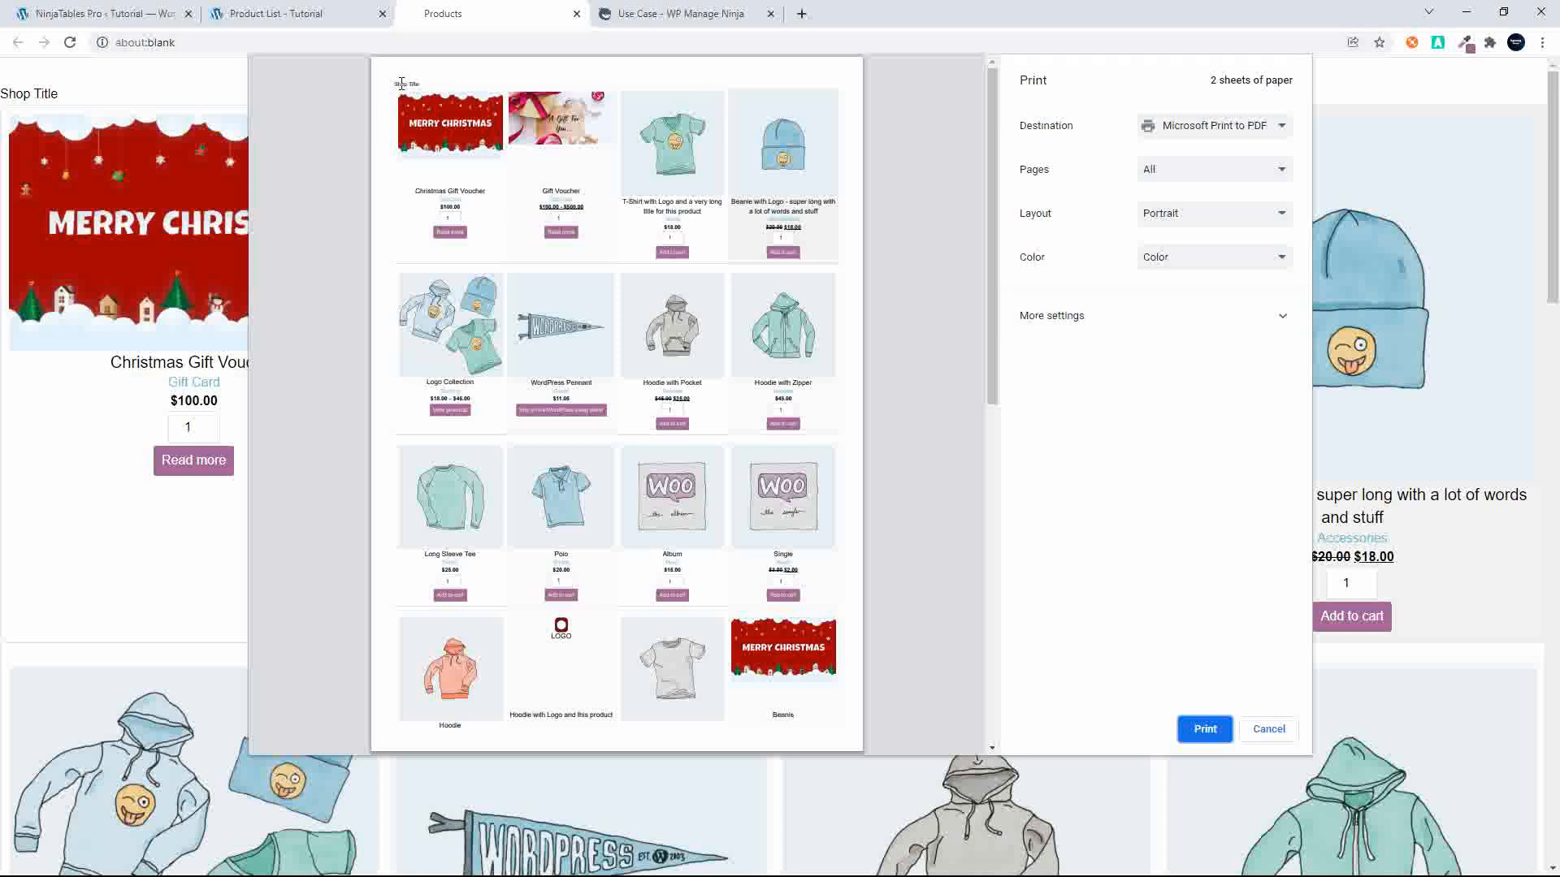
scroll(632, 452, "down", 10)
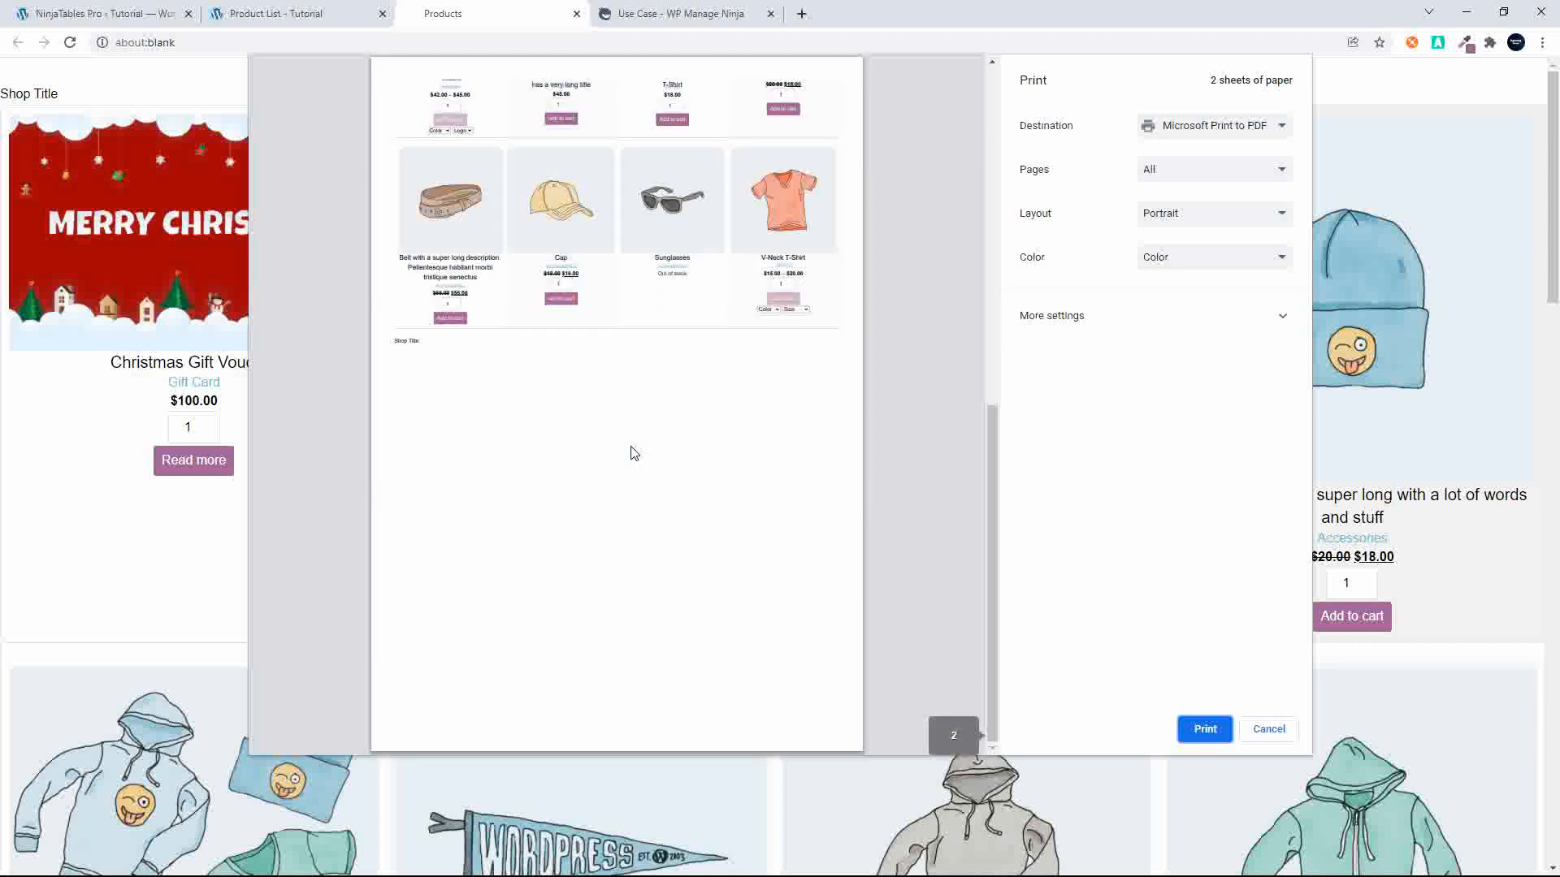
scroll(563, 410, "up", 10)
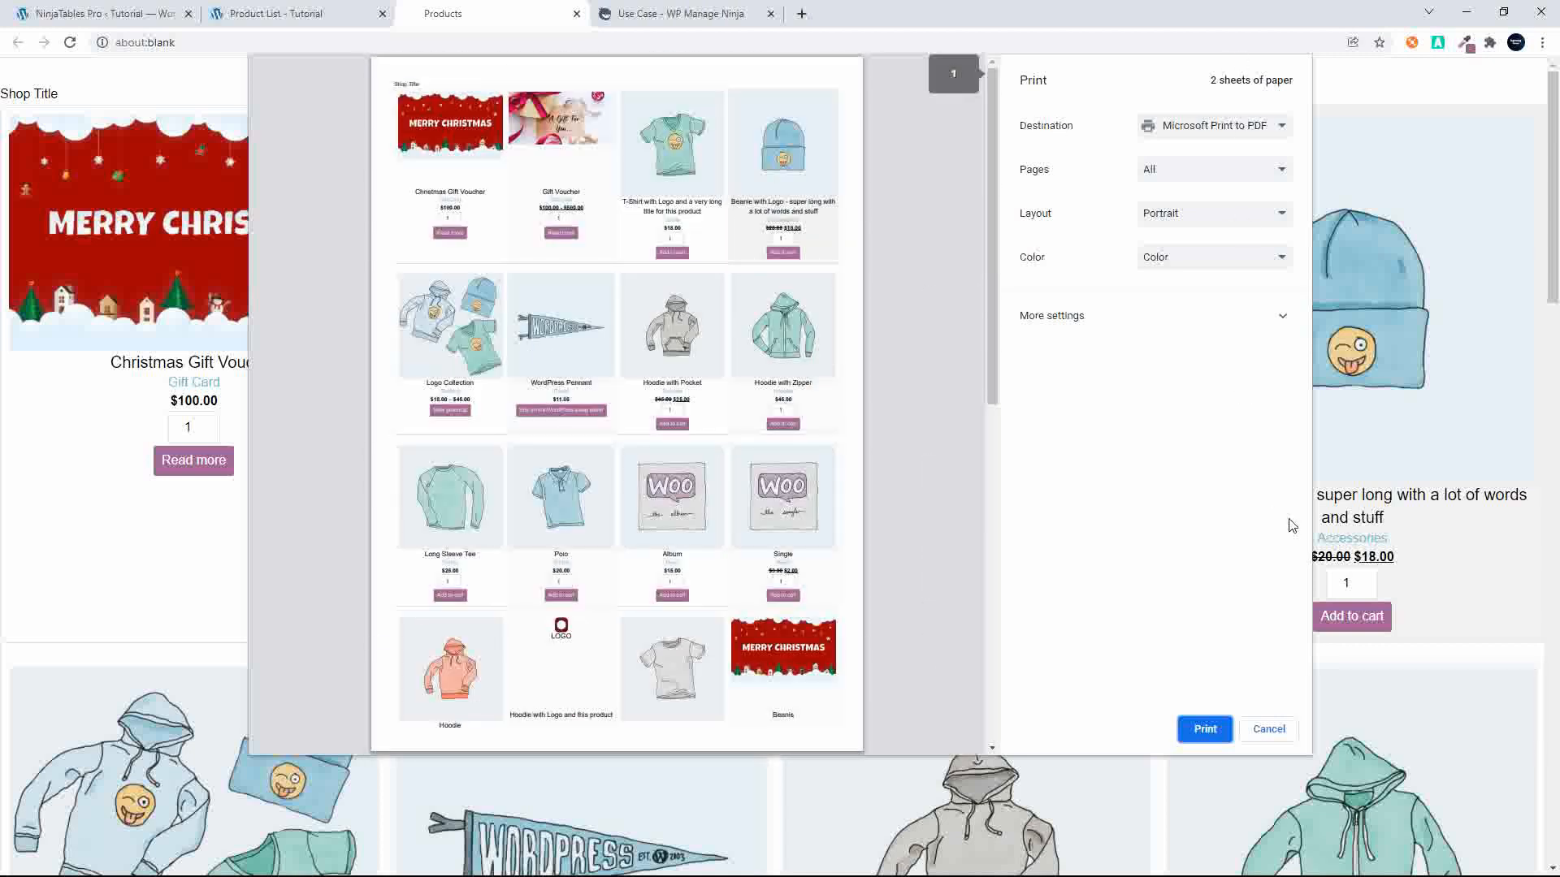
left_click(1270, 730)
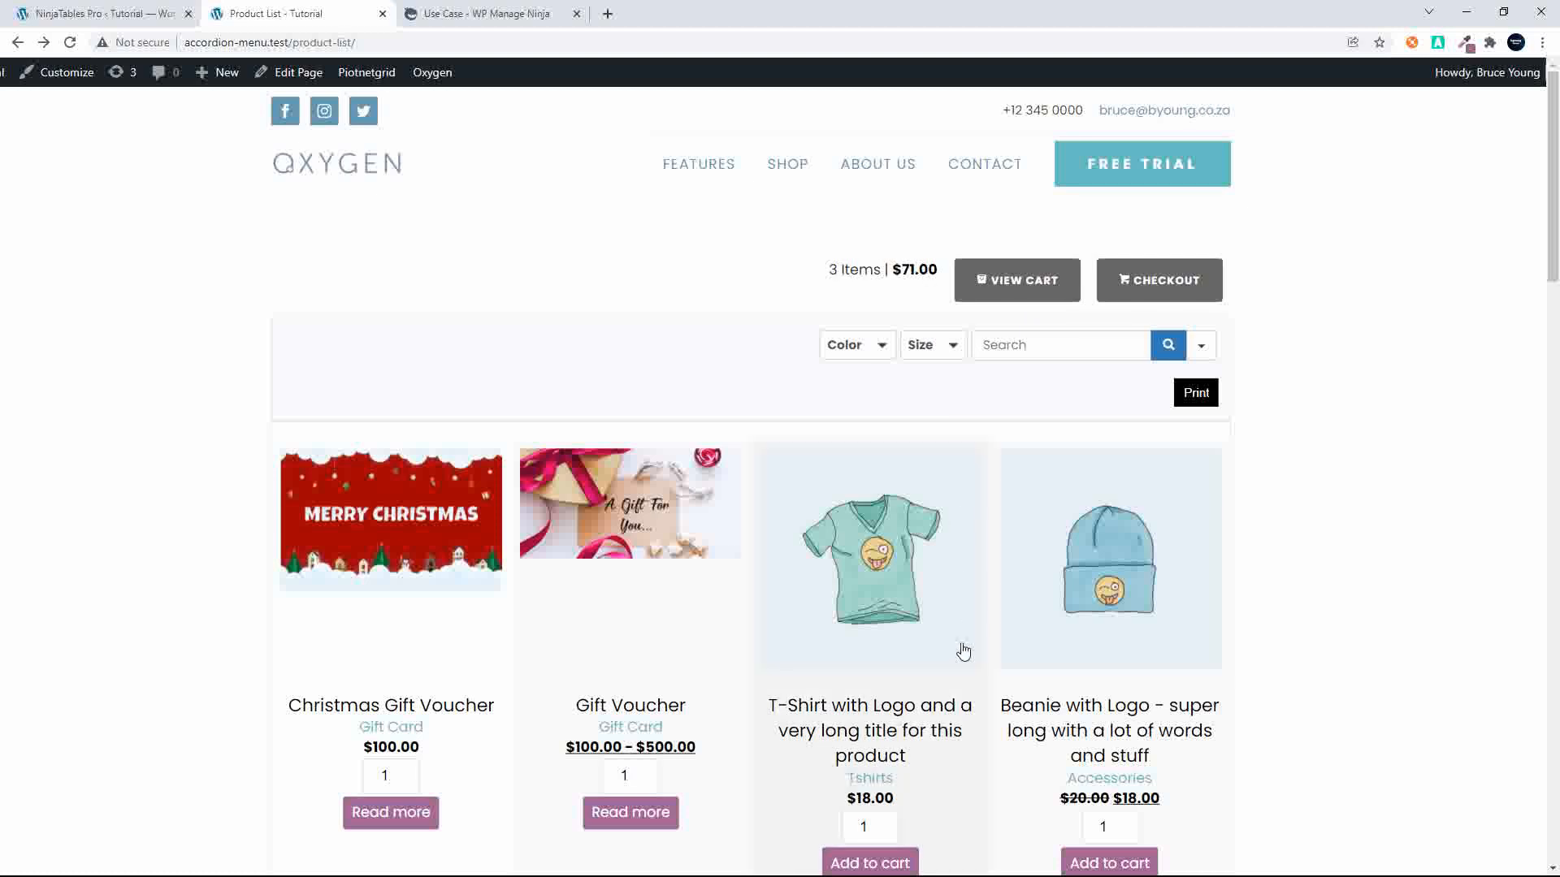
- Add one Beanie with Logo to the cart and check the cart summary at the end of the product list
left_click(1083, 866)
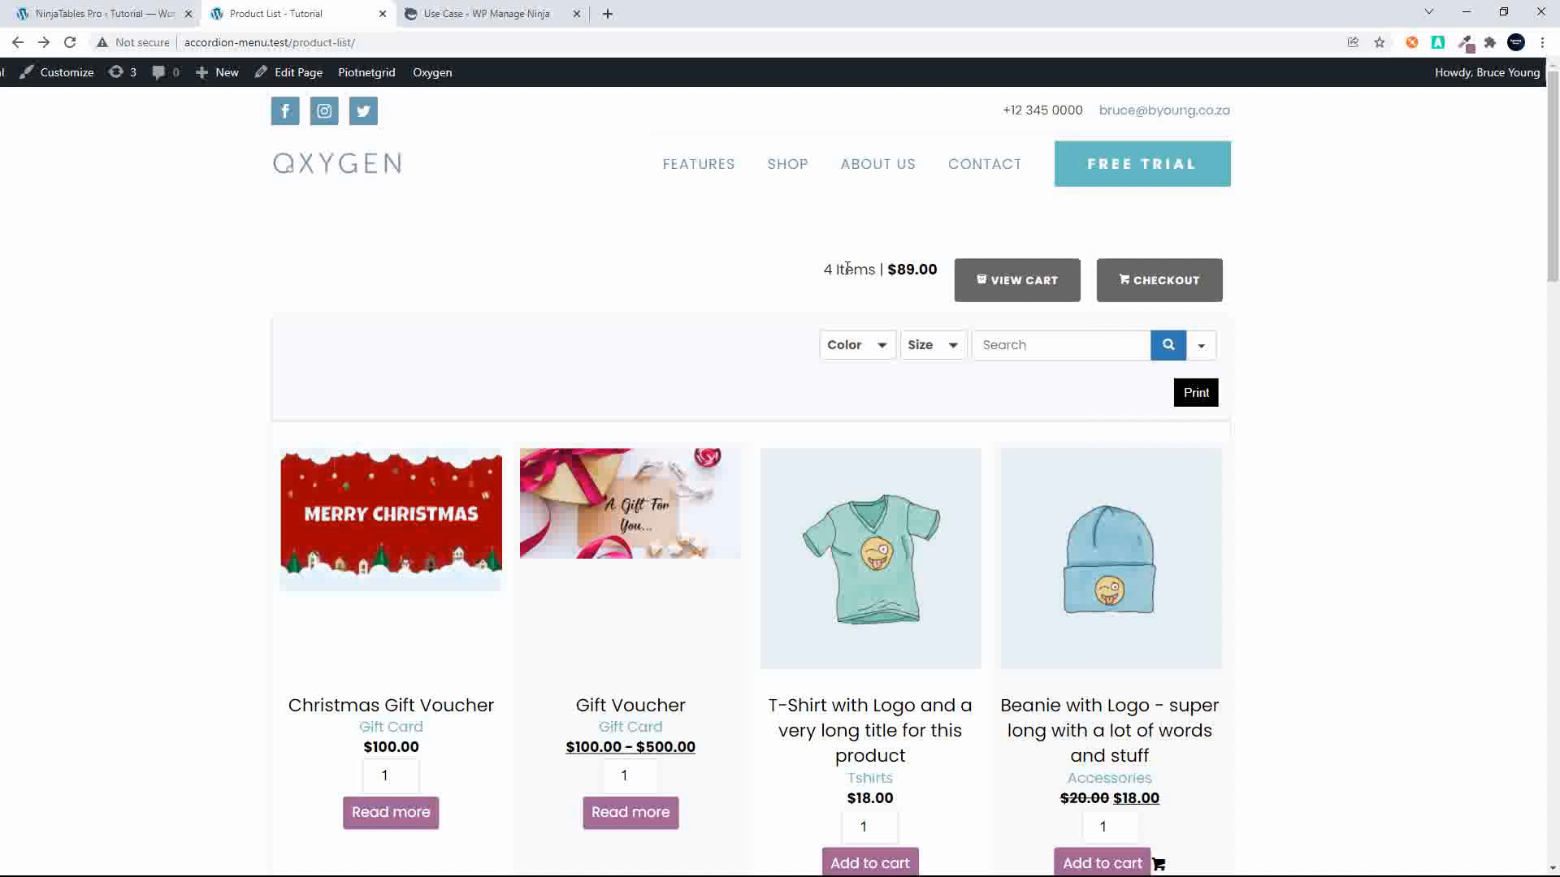
scroll(847, 268, "down", 20)
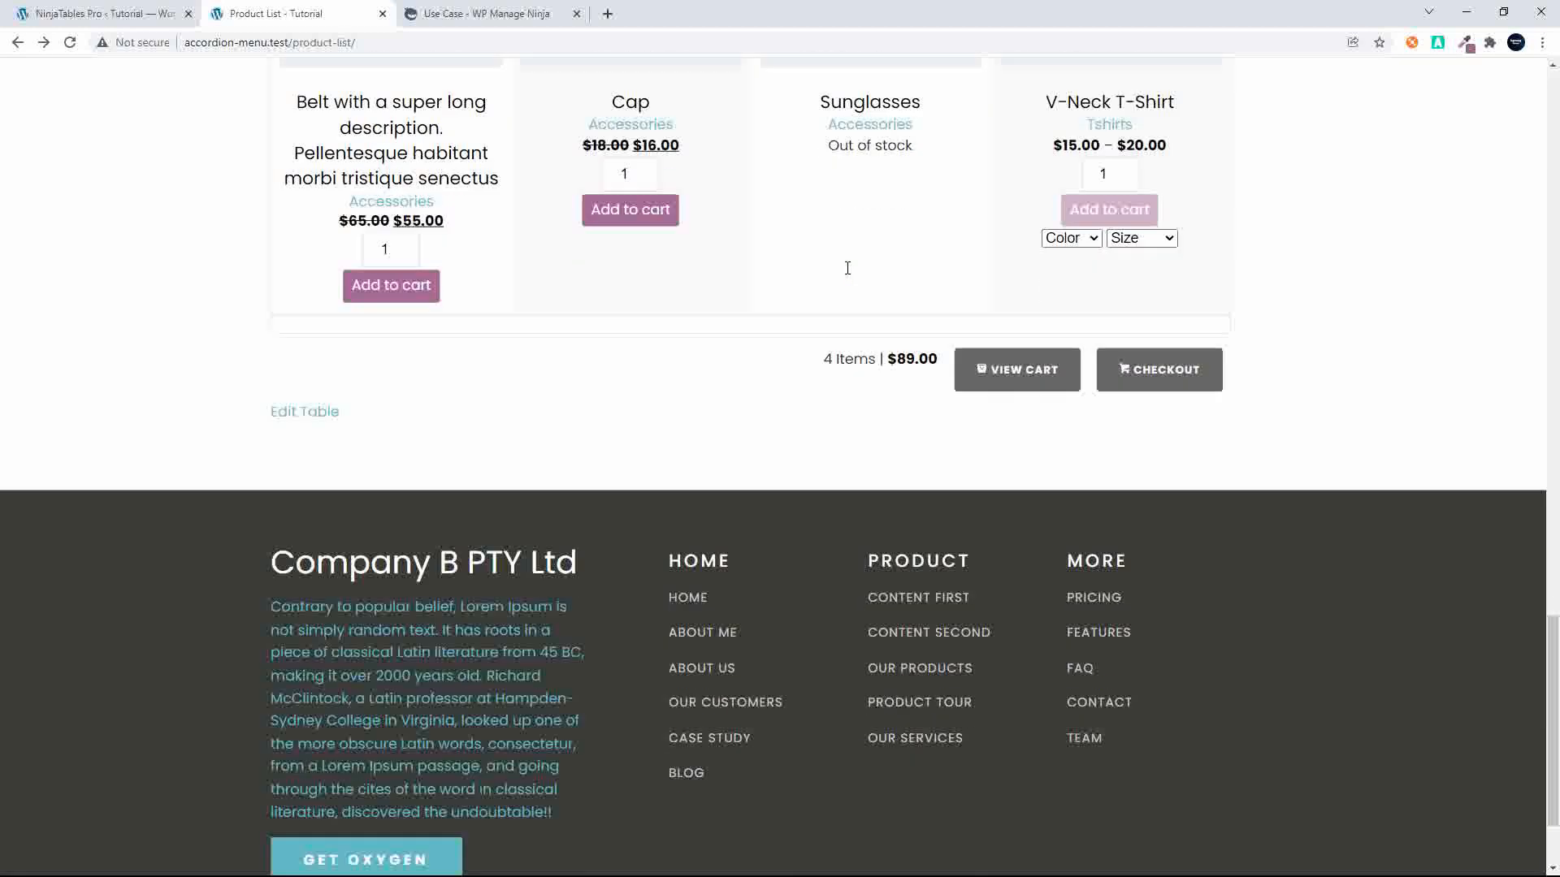
scroll(849, 274, "up", 3)
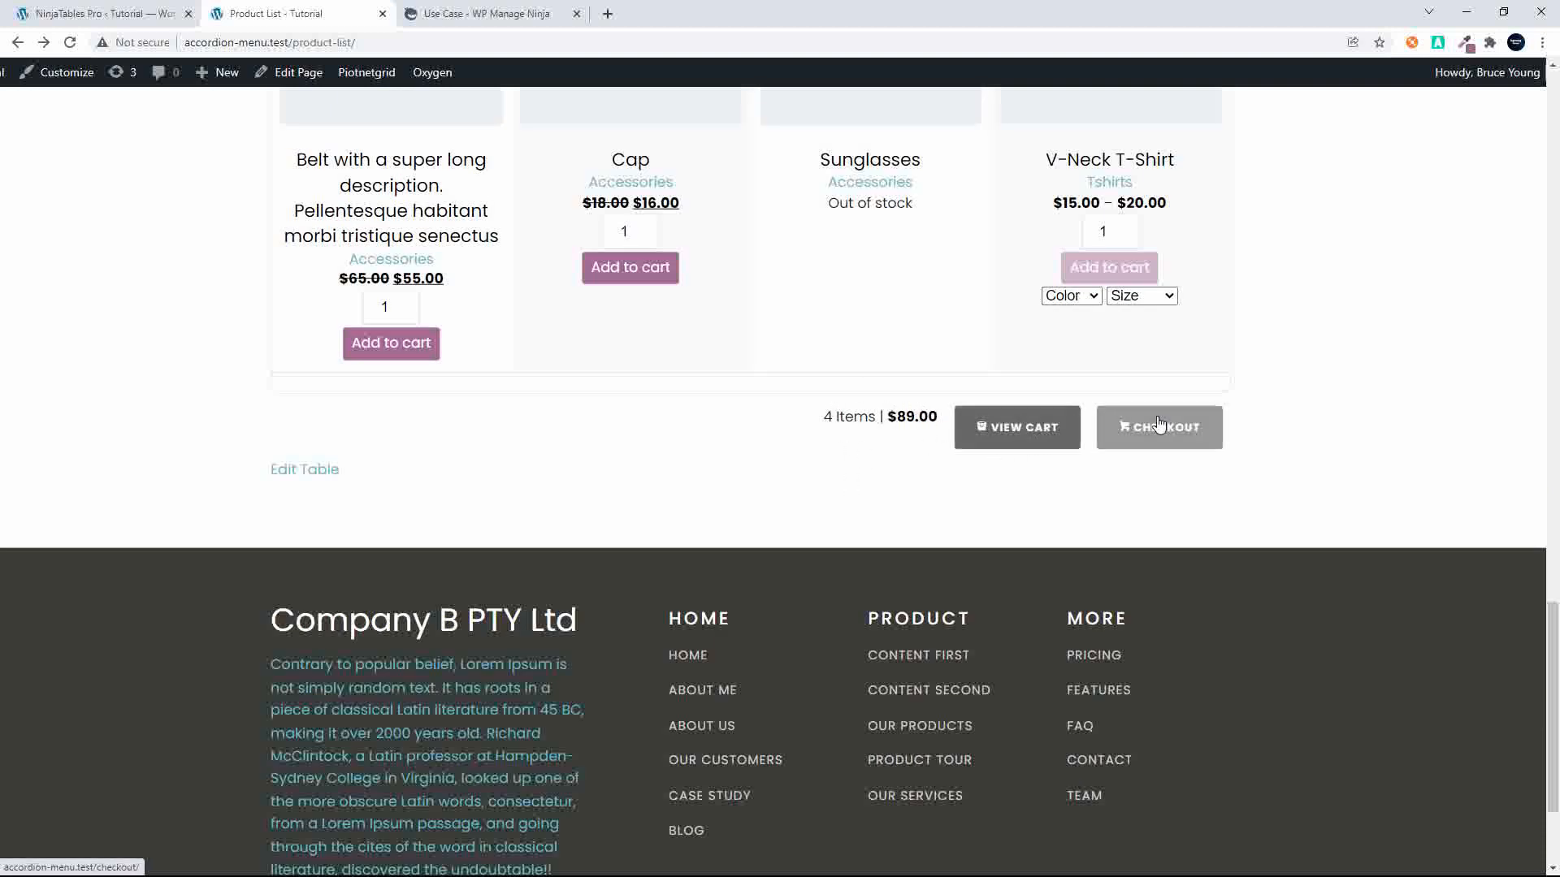
- Choose Green and Large for the V-Neck T-Shirt, add one to the cart, and check the cart summary above the product list
scroll(1159, 424, "up", 2)
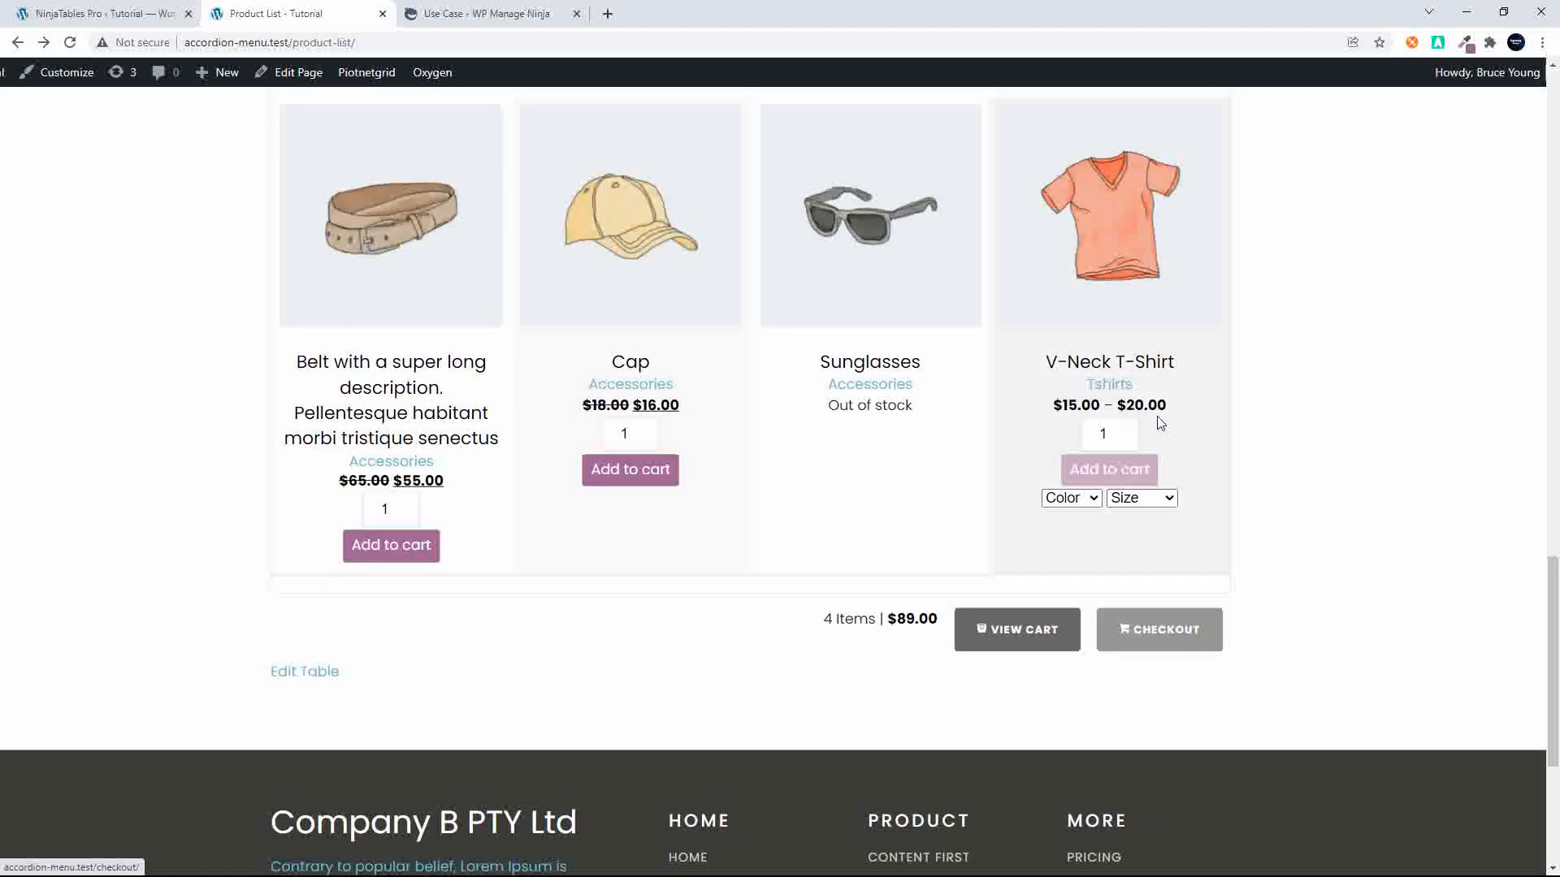
left_click(1092, 494)
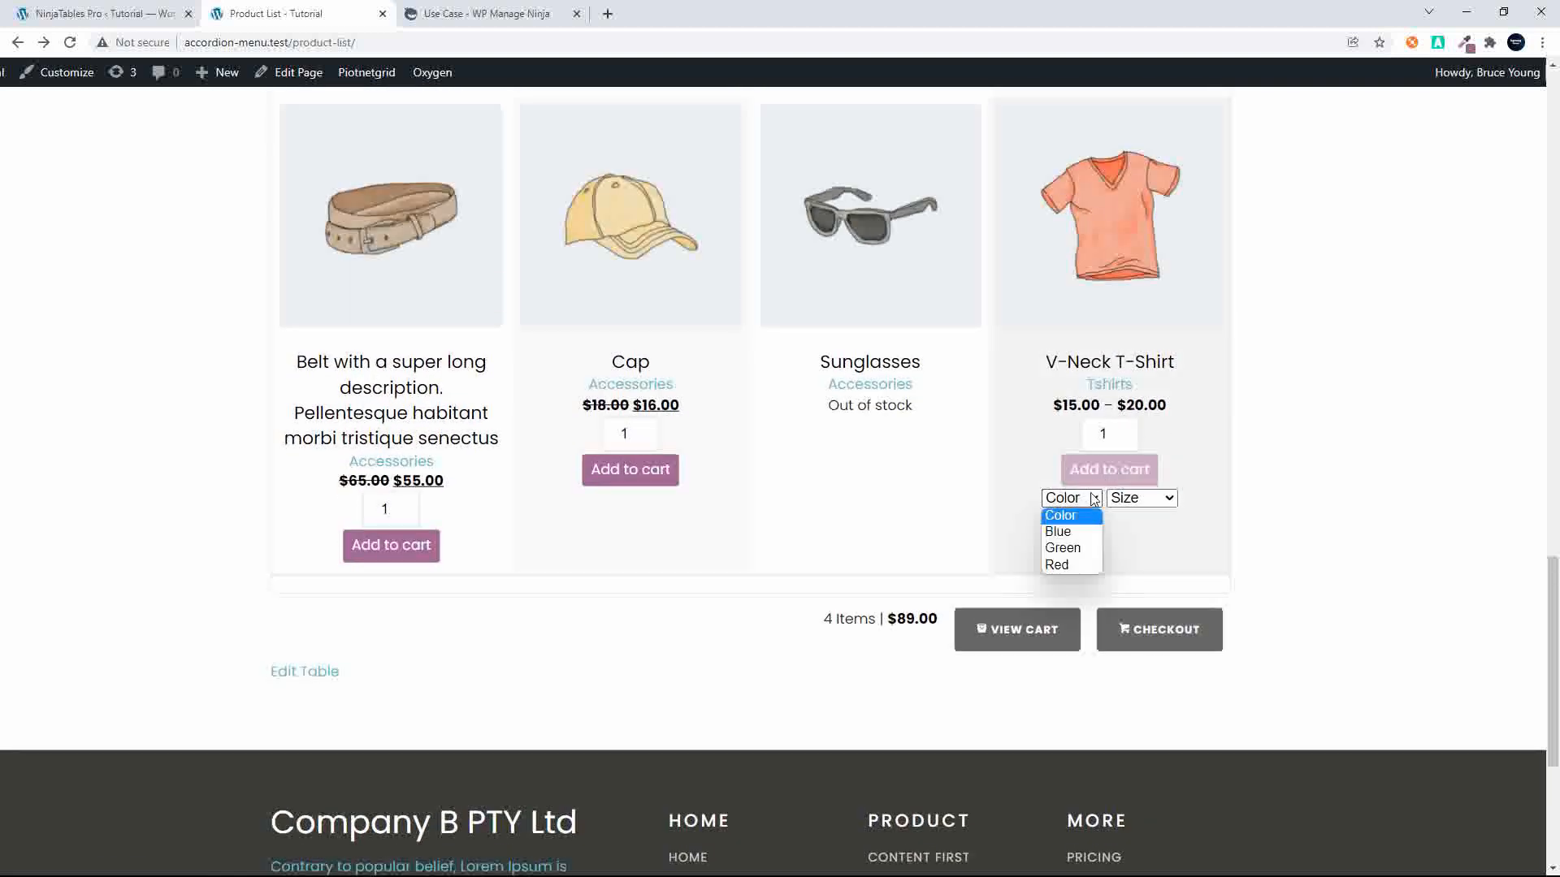
left_click(1074, 547)
left_click(1141, 499)
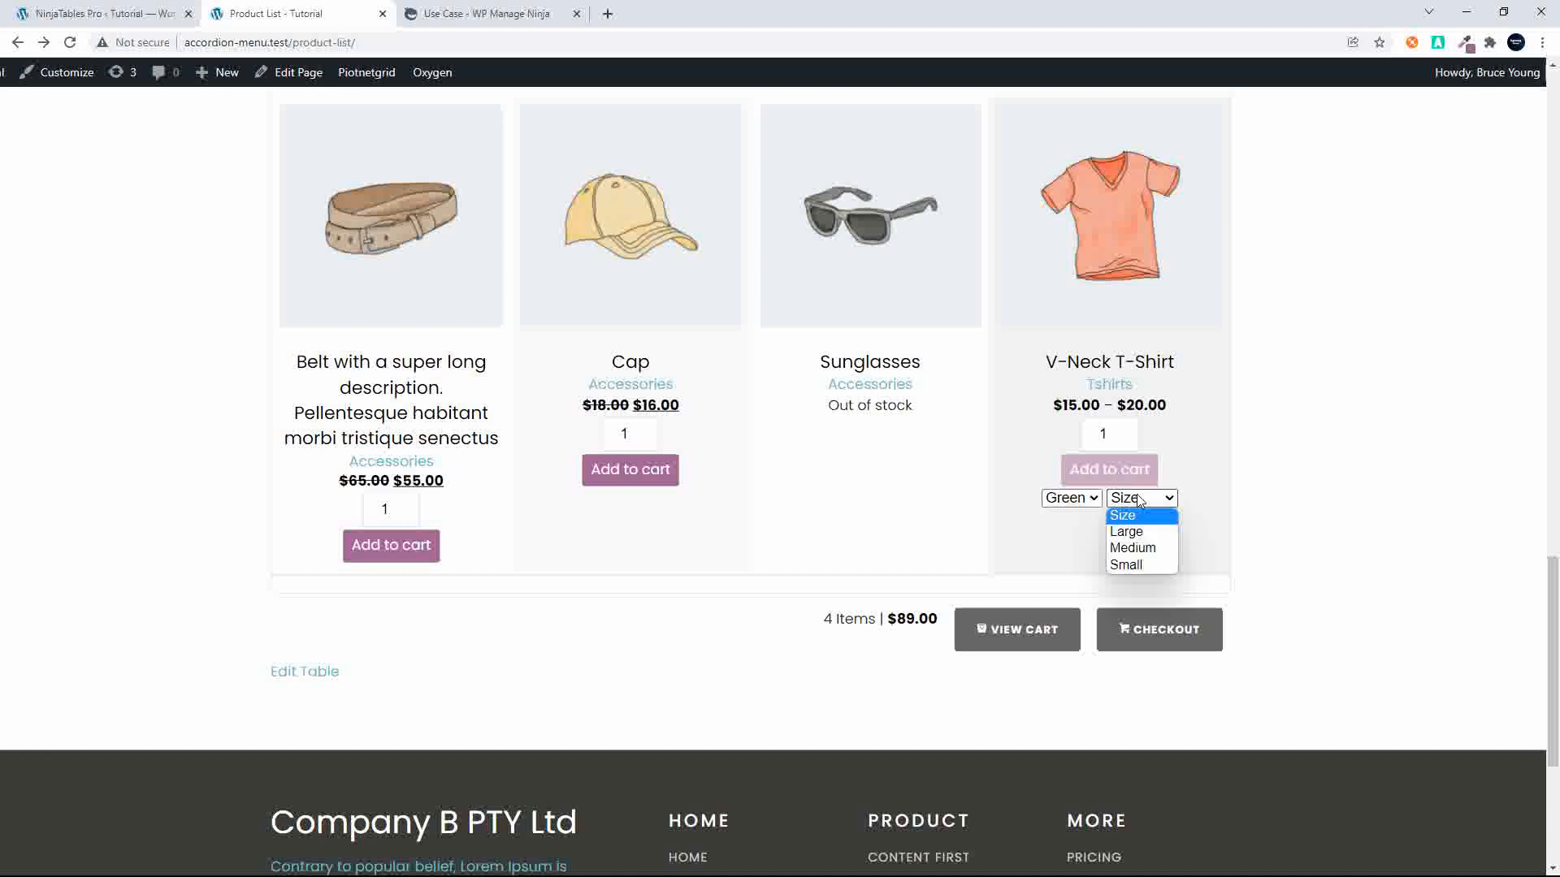
left_click(1144, 533)
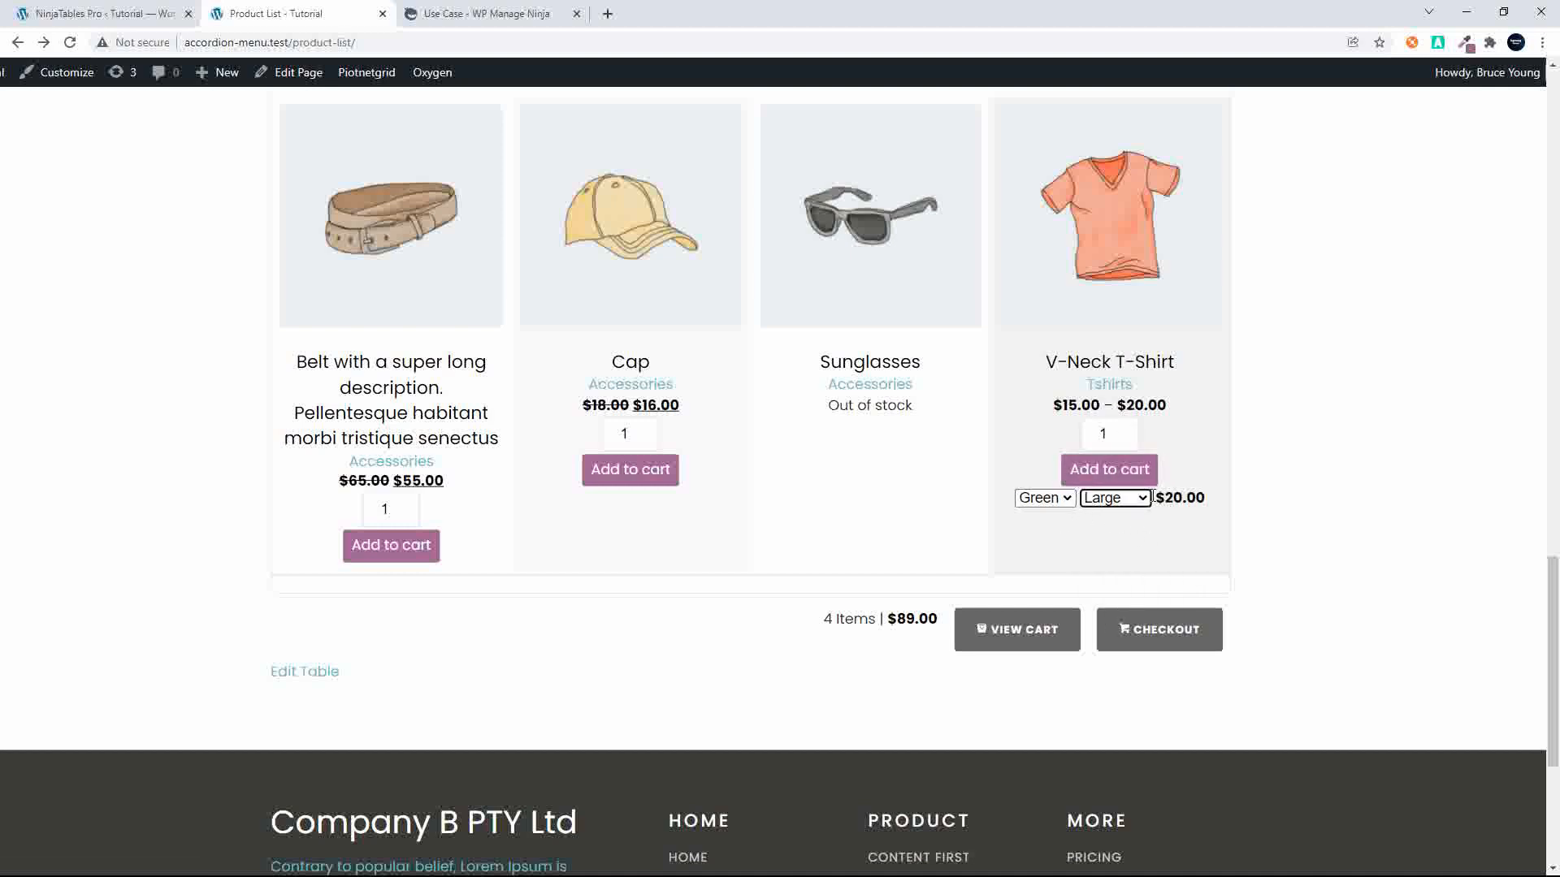
left_click(1101, 471)
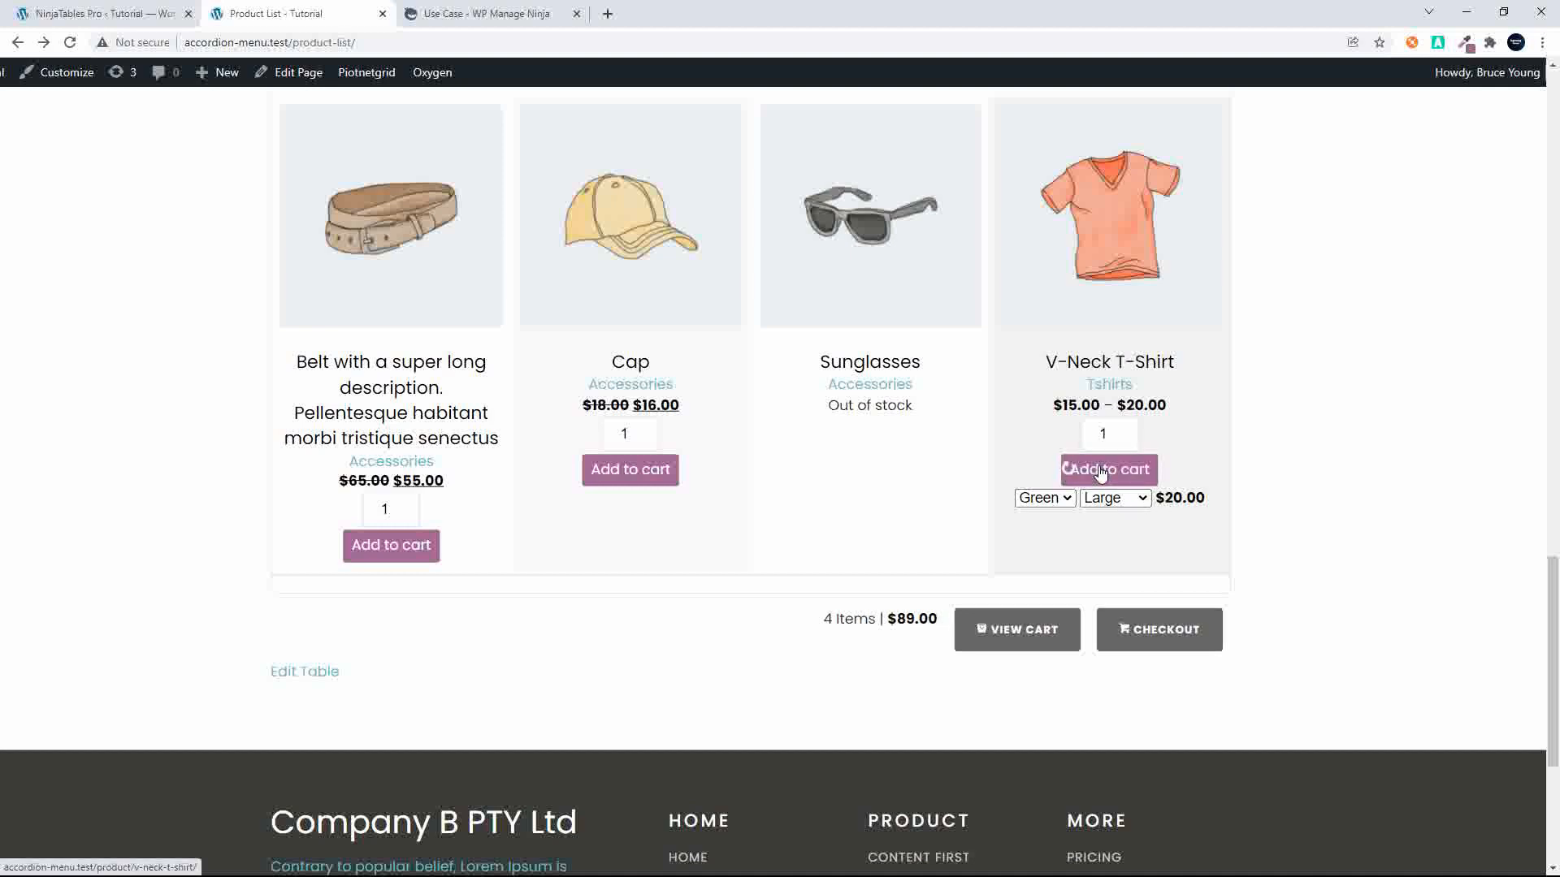
scroll(1101, 471, "up", 20)
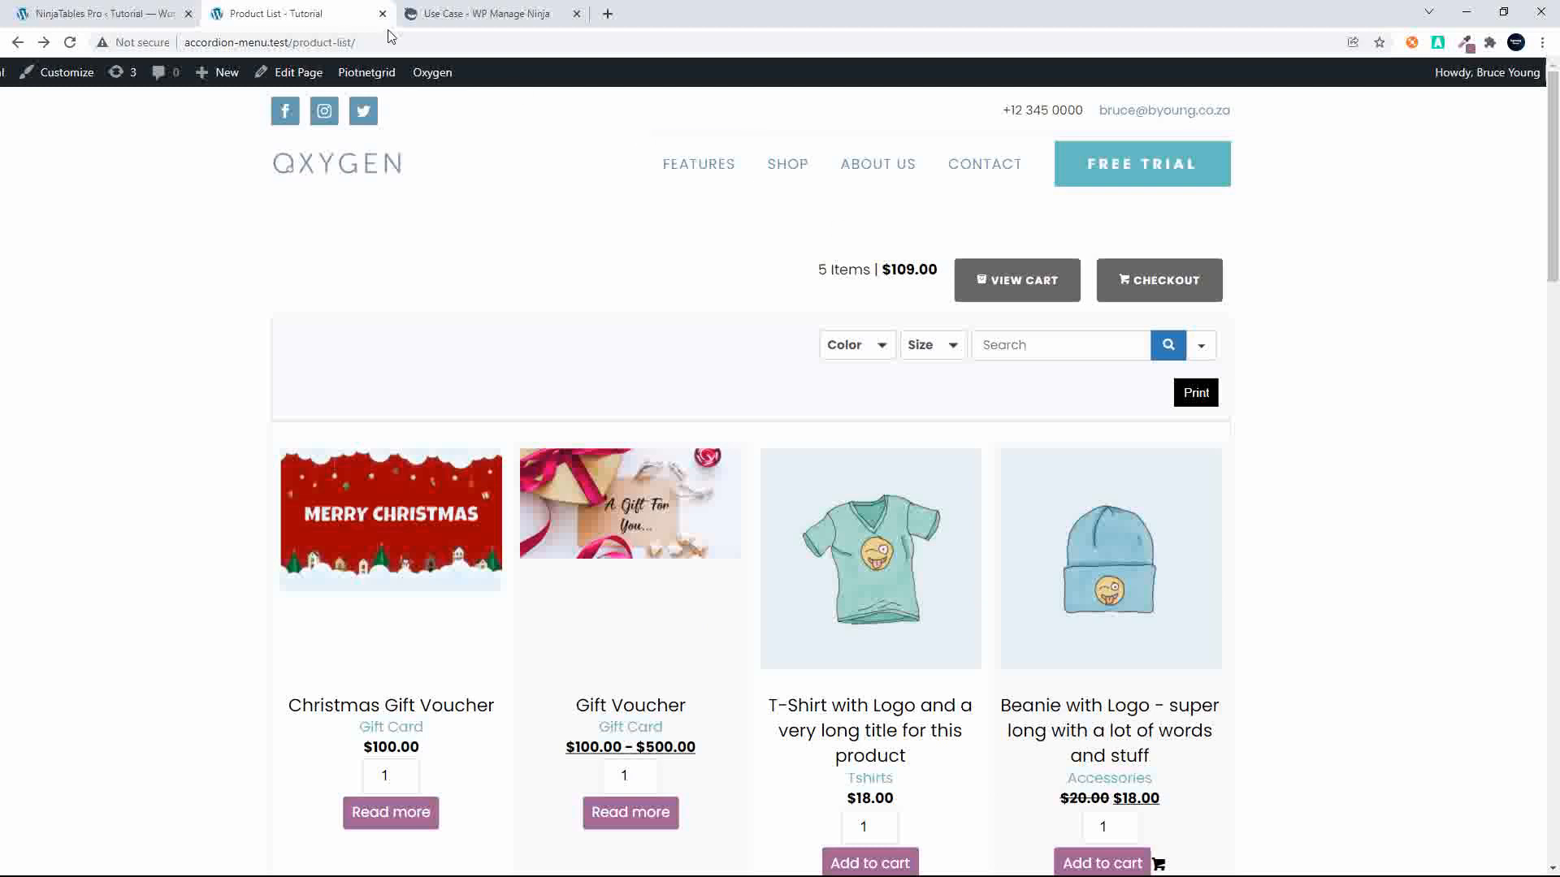
- Delete all the additional custom CSS of the Products table in NinjaTables Pro and save the empty stylesheet
left_click(120, 14)
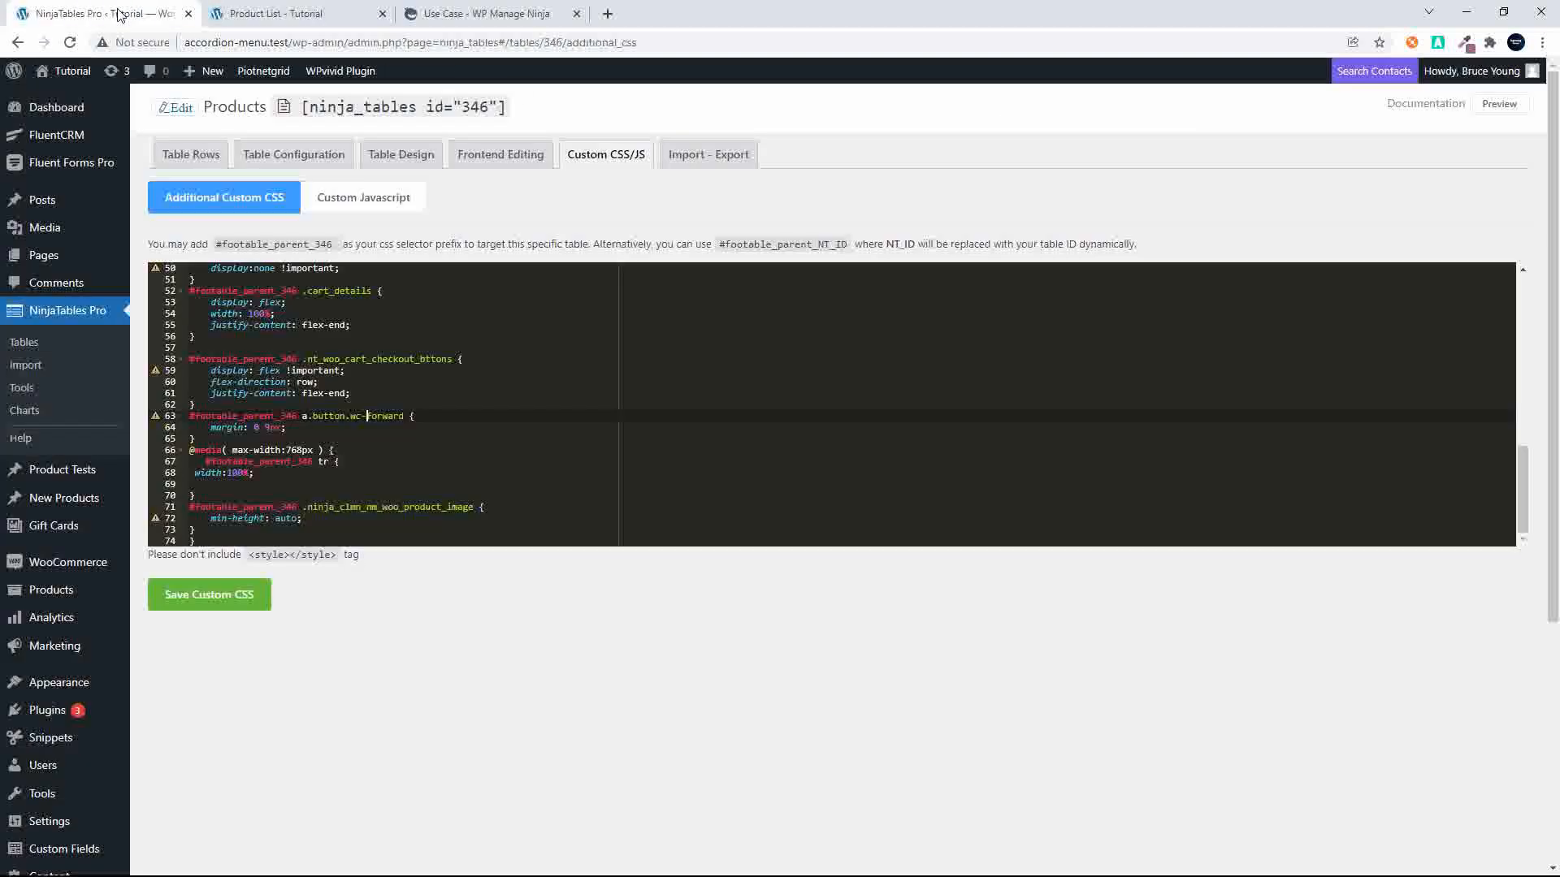
left_click(378, 406)
key("ctrl+a")
key("BackSpace")
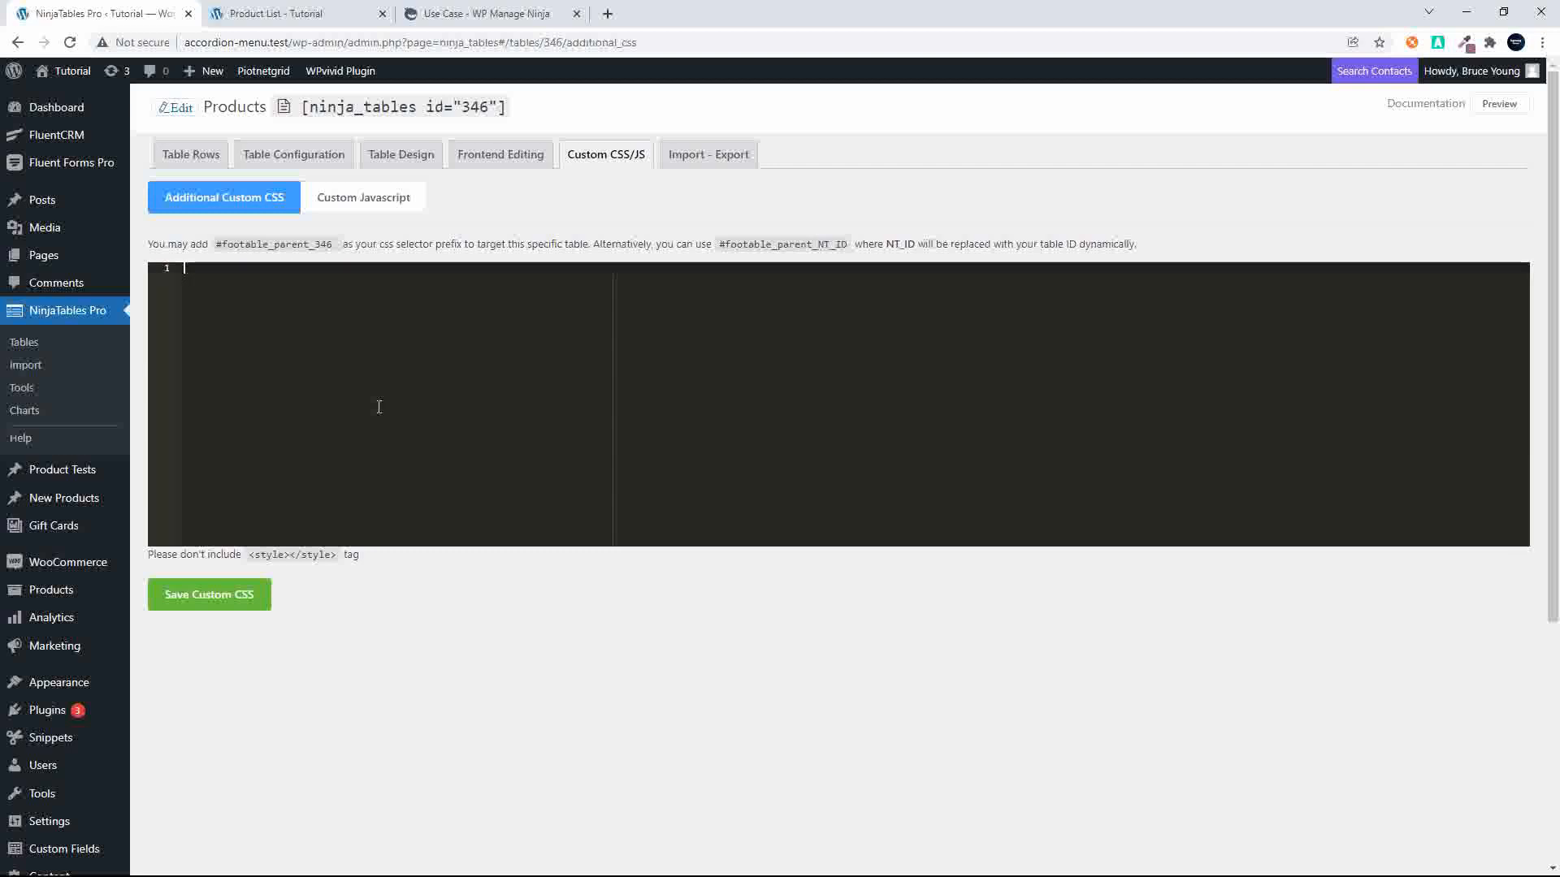
left_click(236, 595)
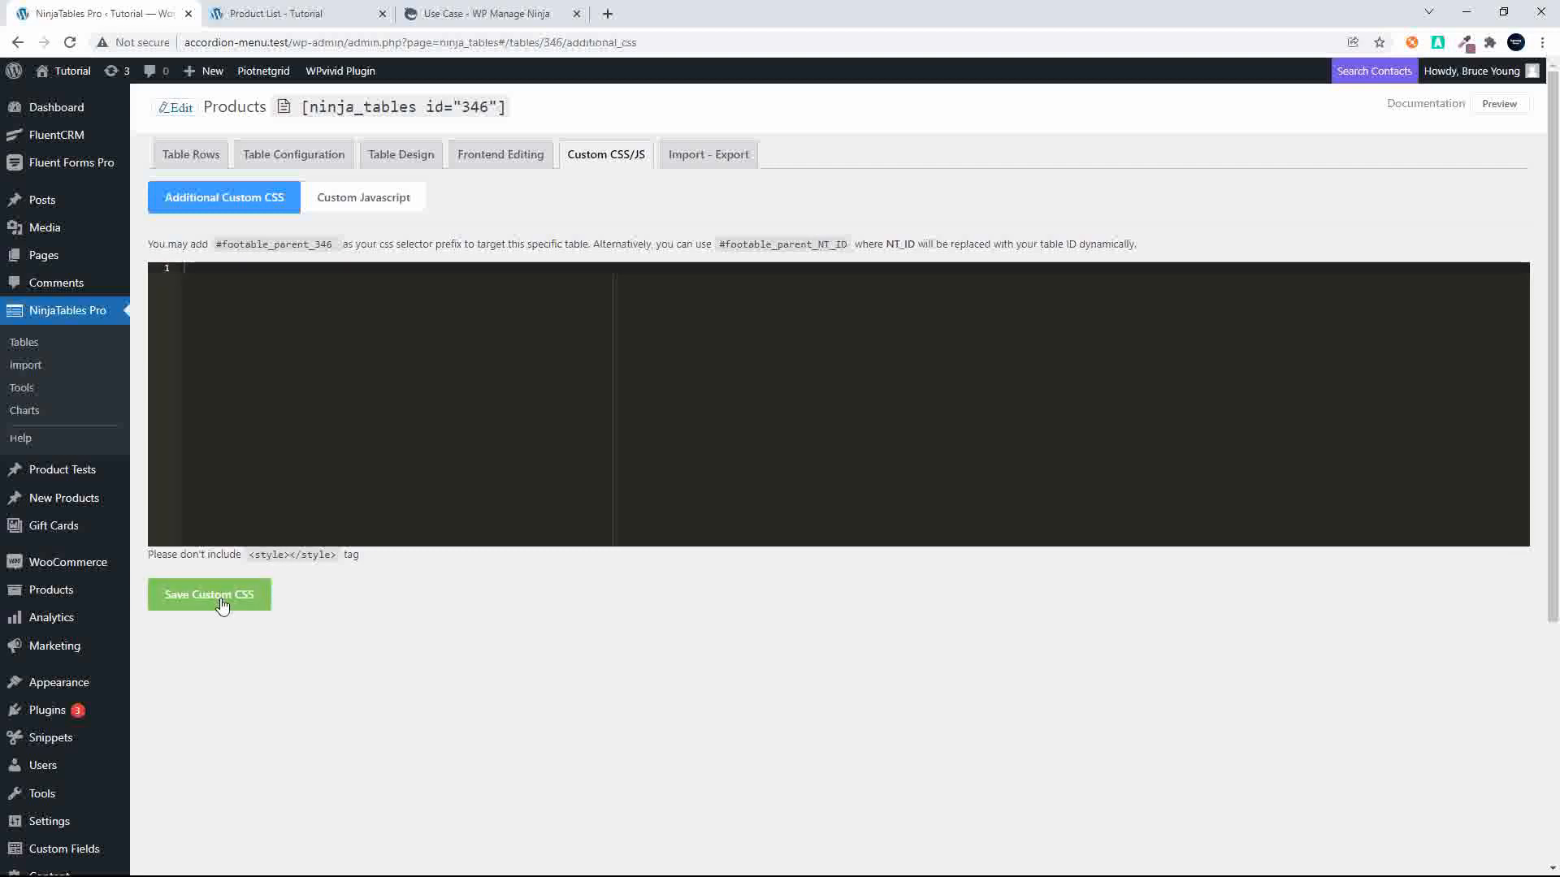
- Reload the Product List page and look over the product table without its custom CSS
left_click(332, 10)
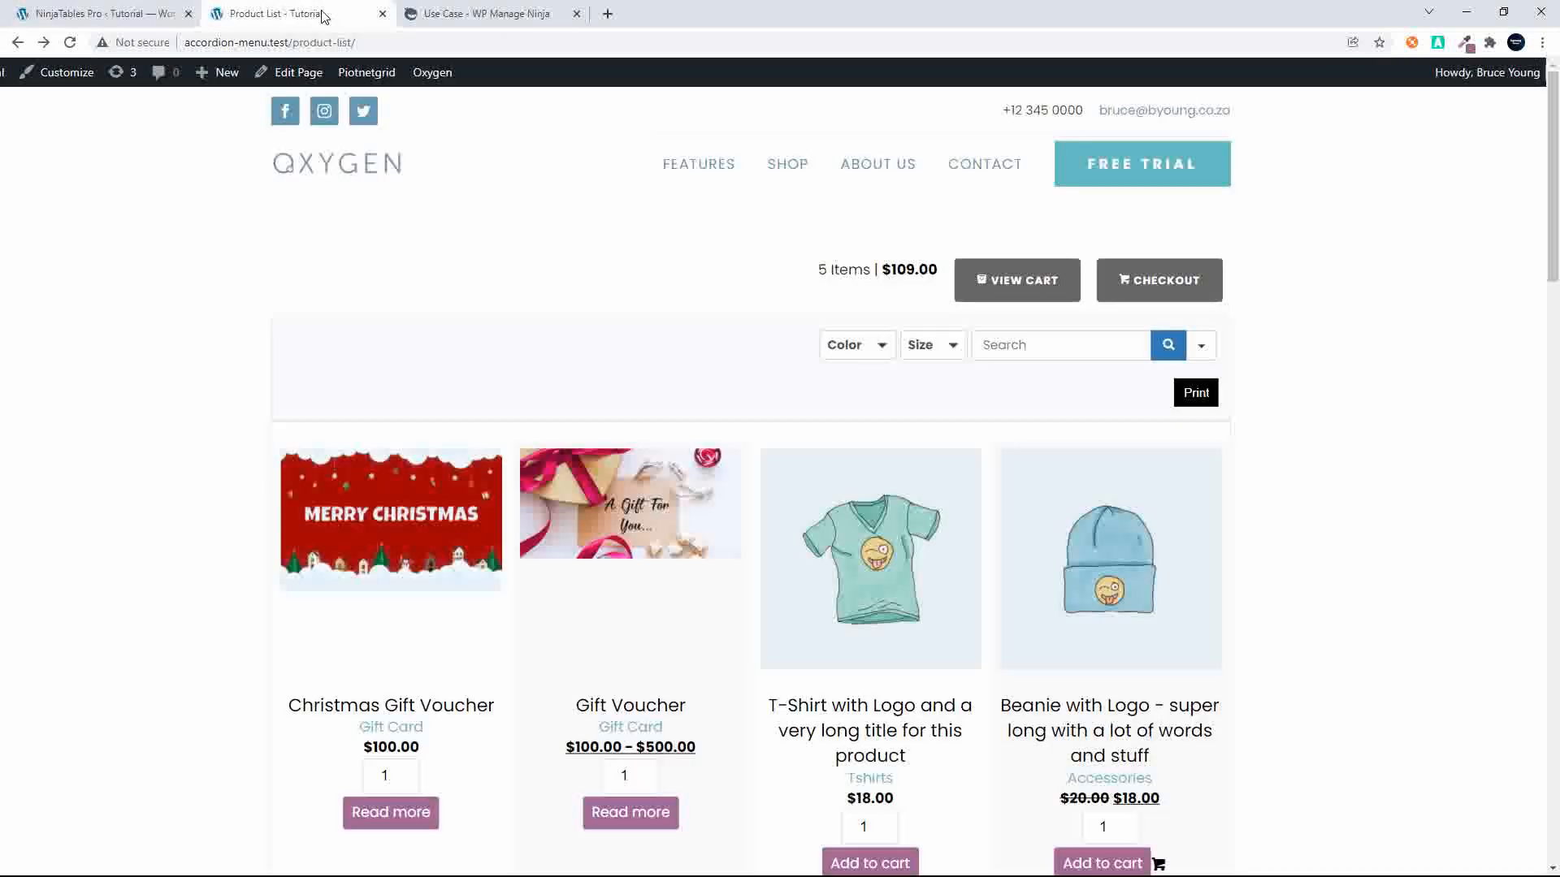
left_click(71, 42)
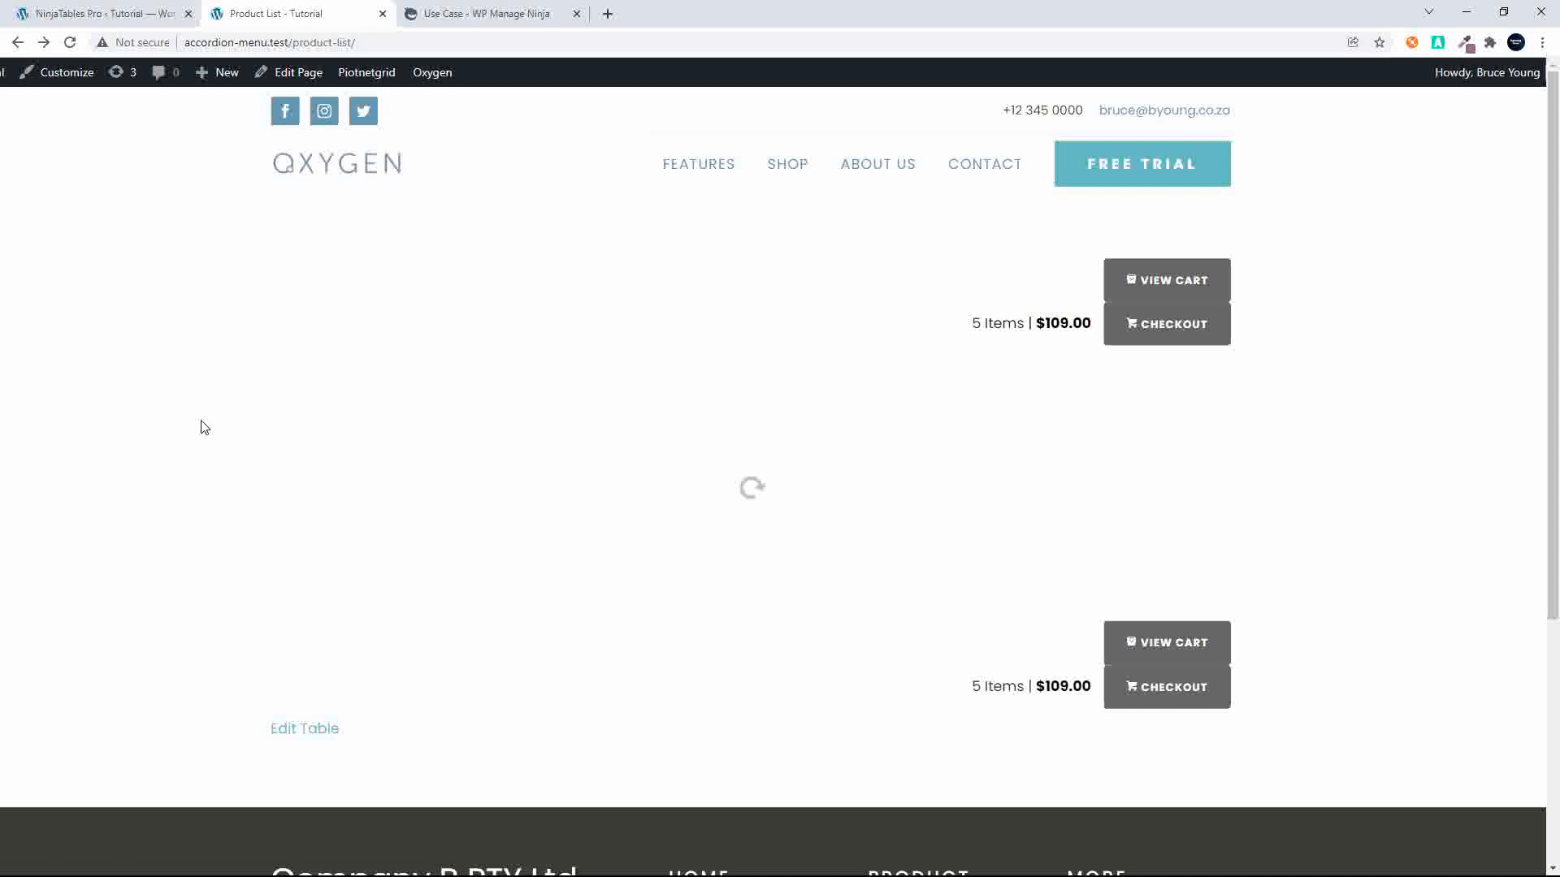
scroll(205, 427, "down", 20)
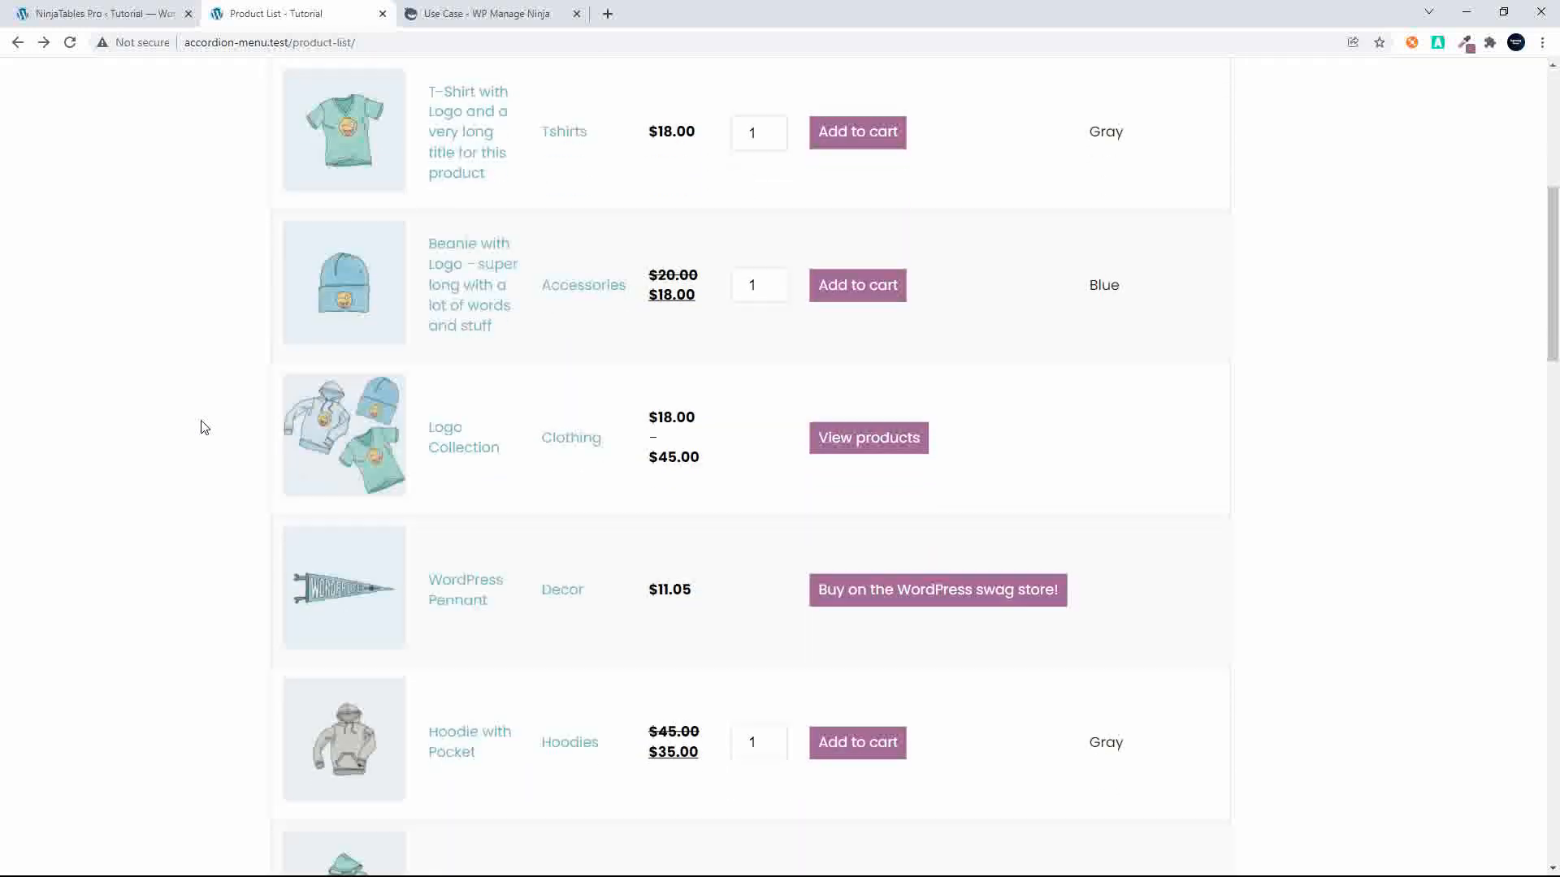
scroll(205, 427, "up", 20)
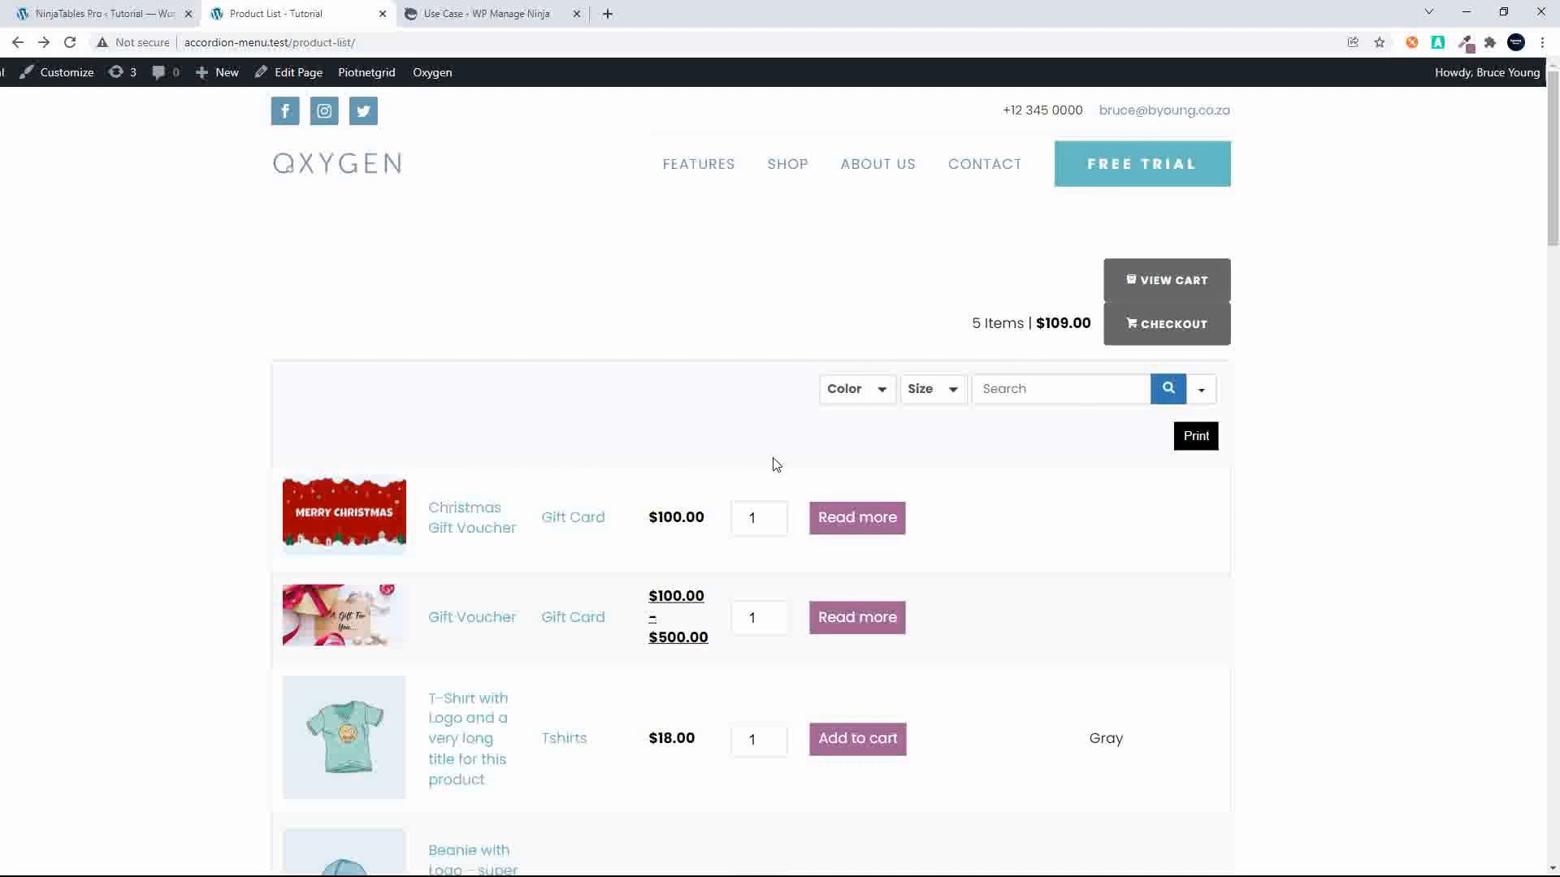
- Look through the sample tables on the WP Manage Ninja use case page, down to the product table with cart buttons
left_click(500, 16)
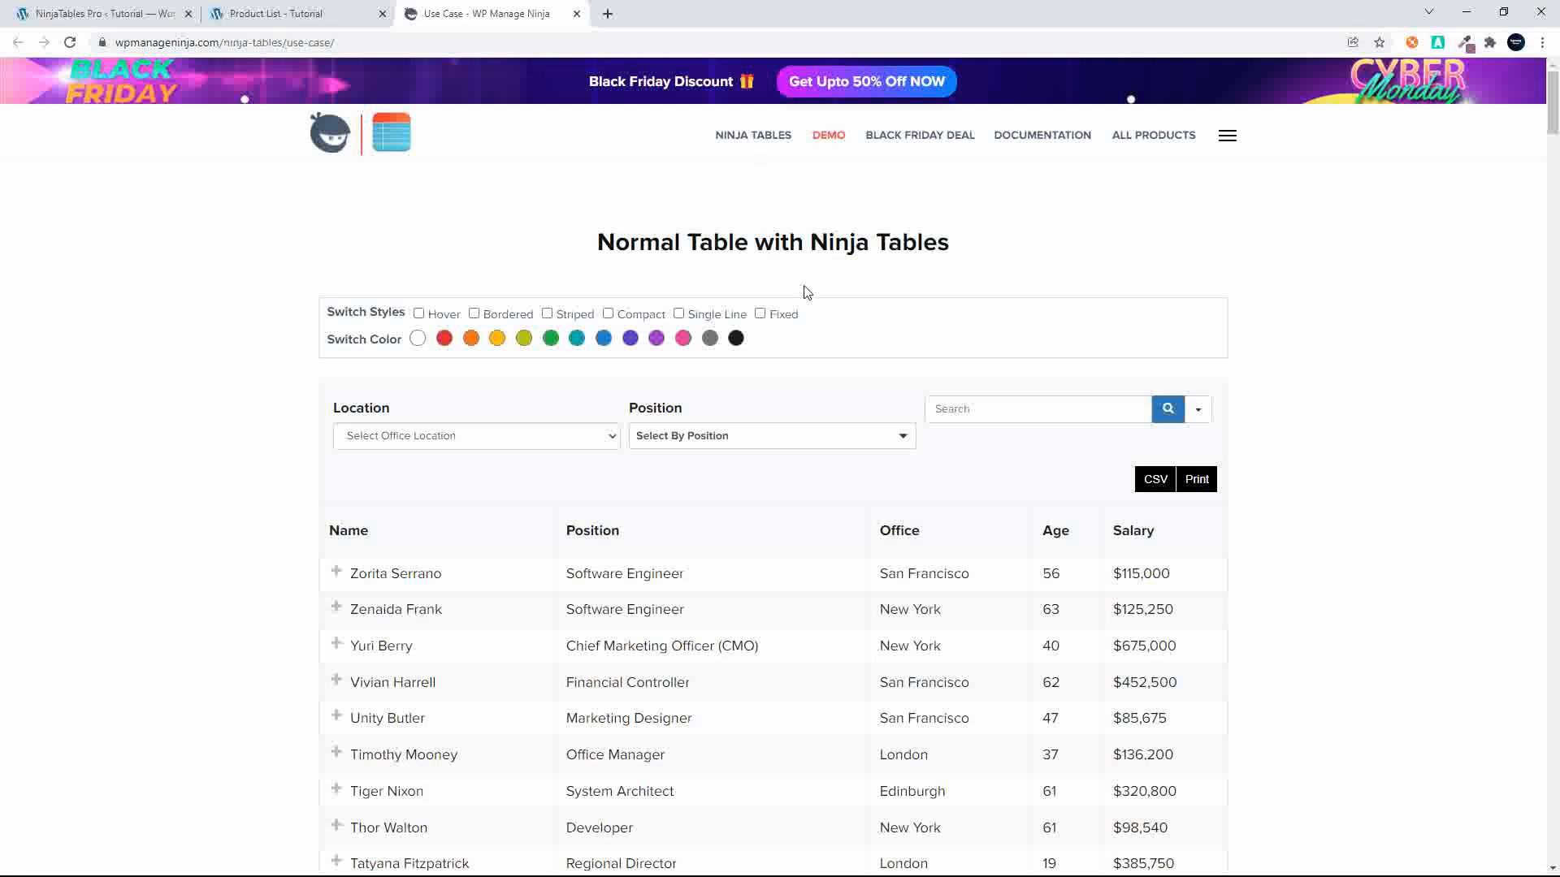
scroll(807, 293, "down", 20)
scroll(807, 292, "down", 2)
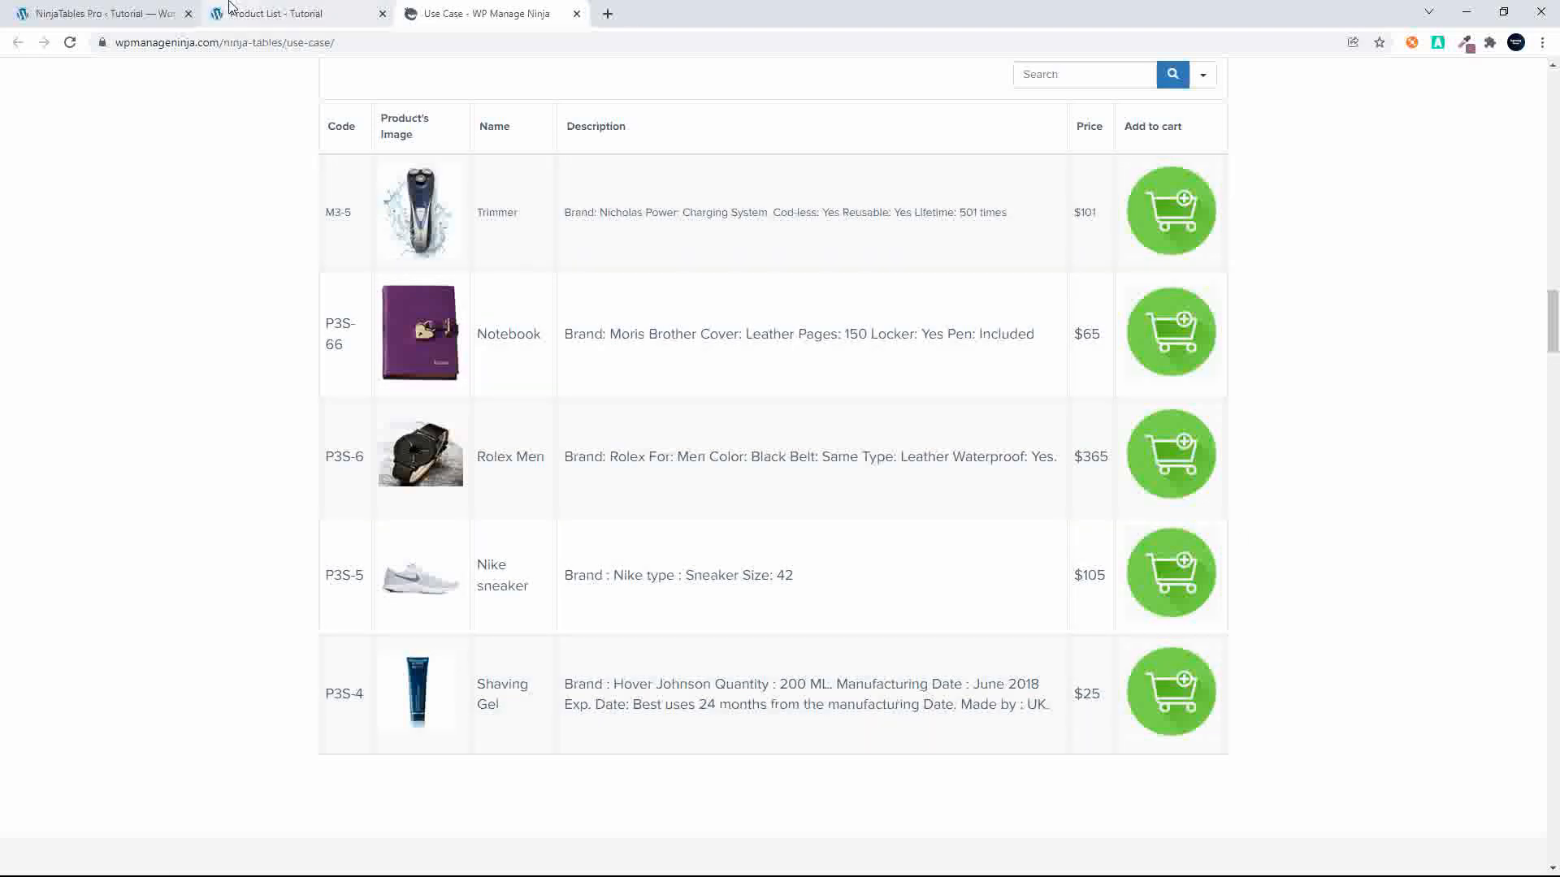
- Inspect the Product List page with the developer tools and review the table in the Moto G4 mobile view
left_click(262, 24)
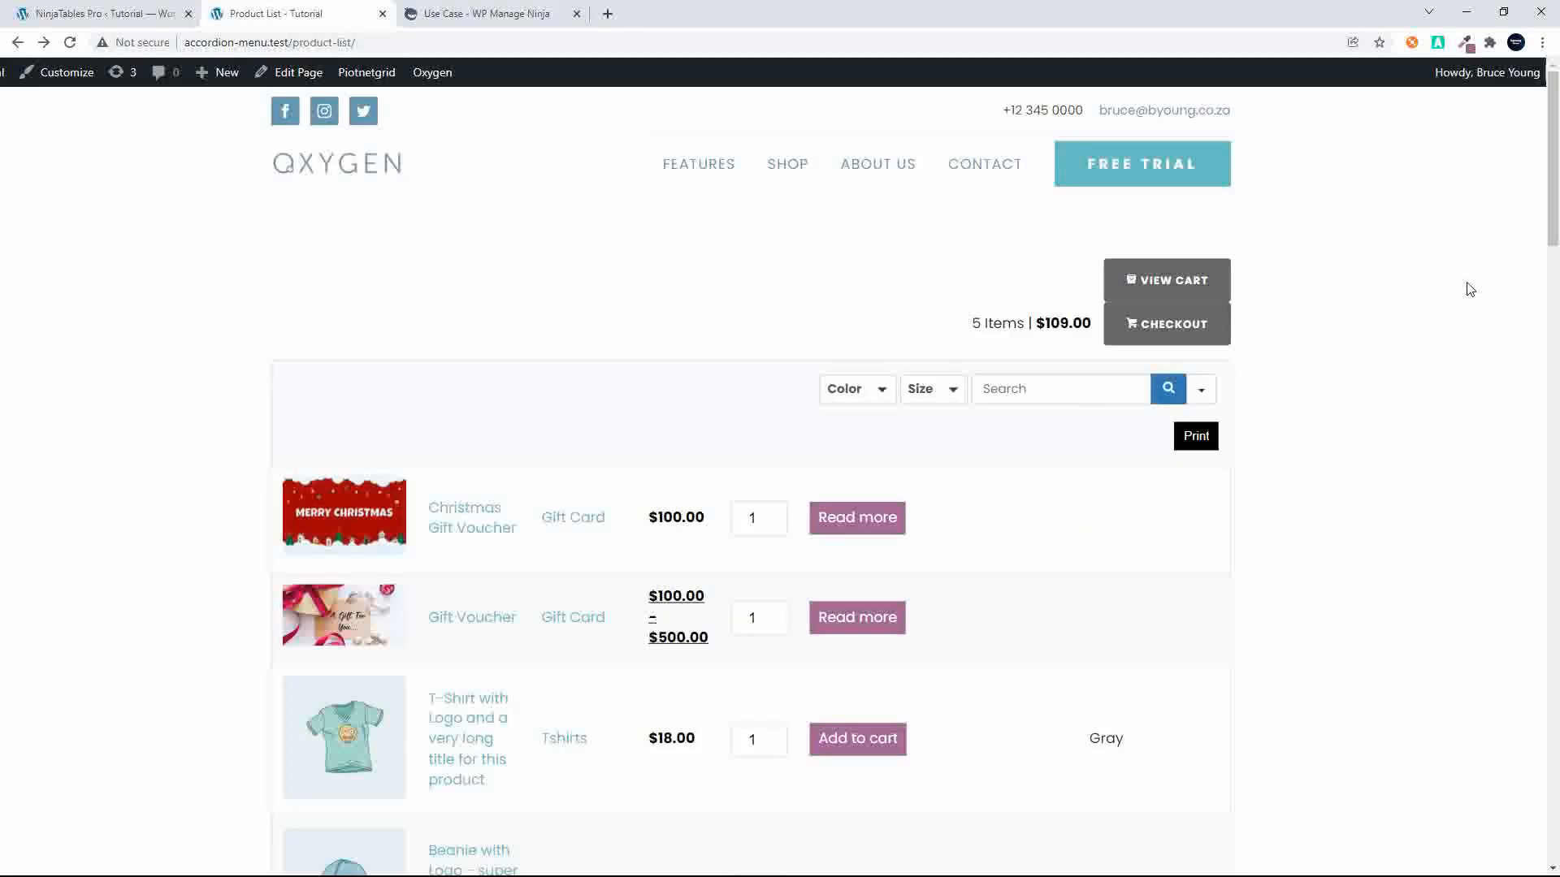
right_click(1295, 292)
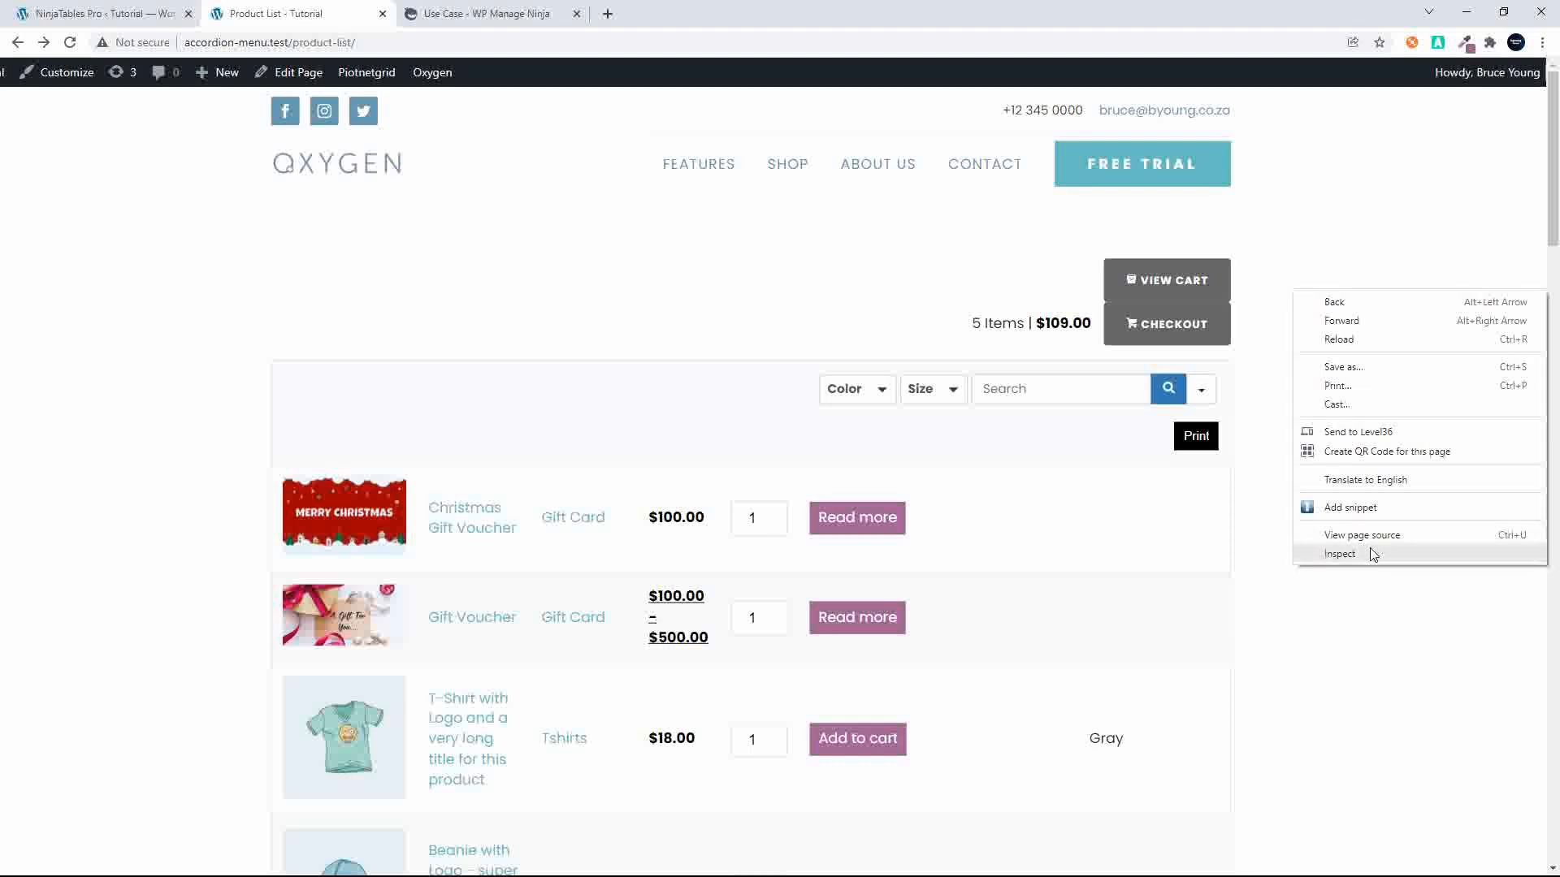
left_click(1341, 554)
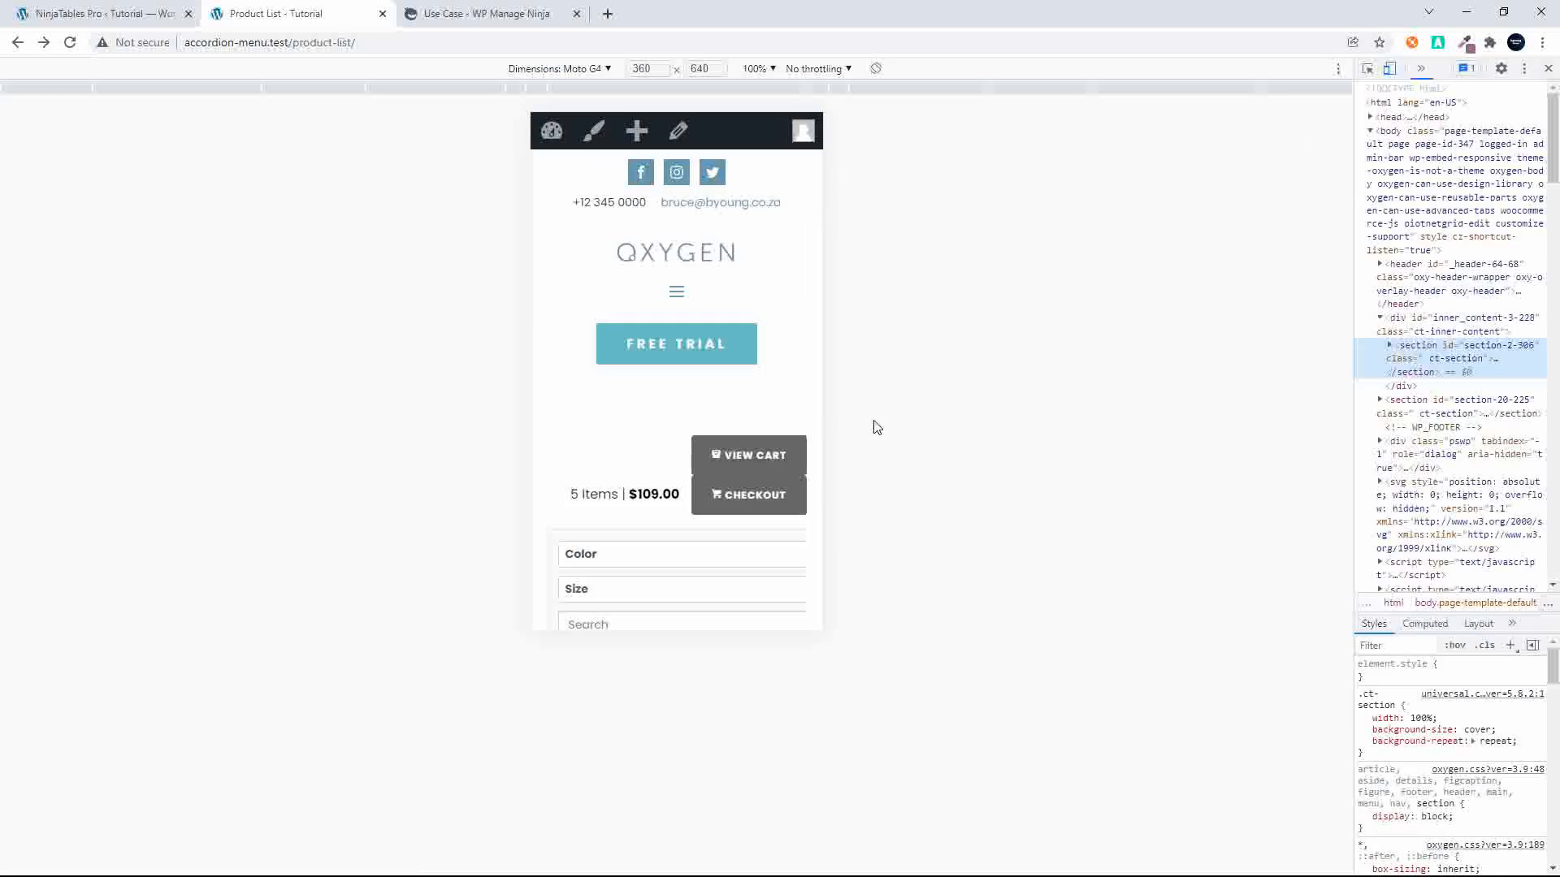
scroll(682, 453, "down", 10)
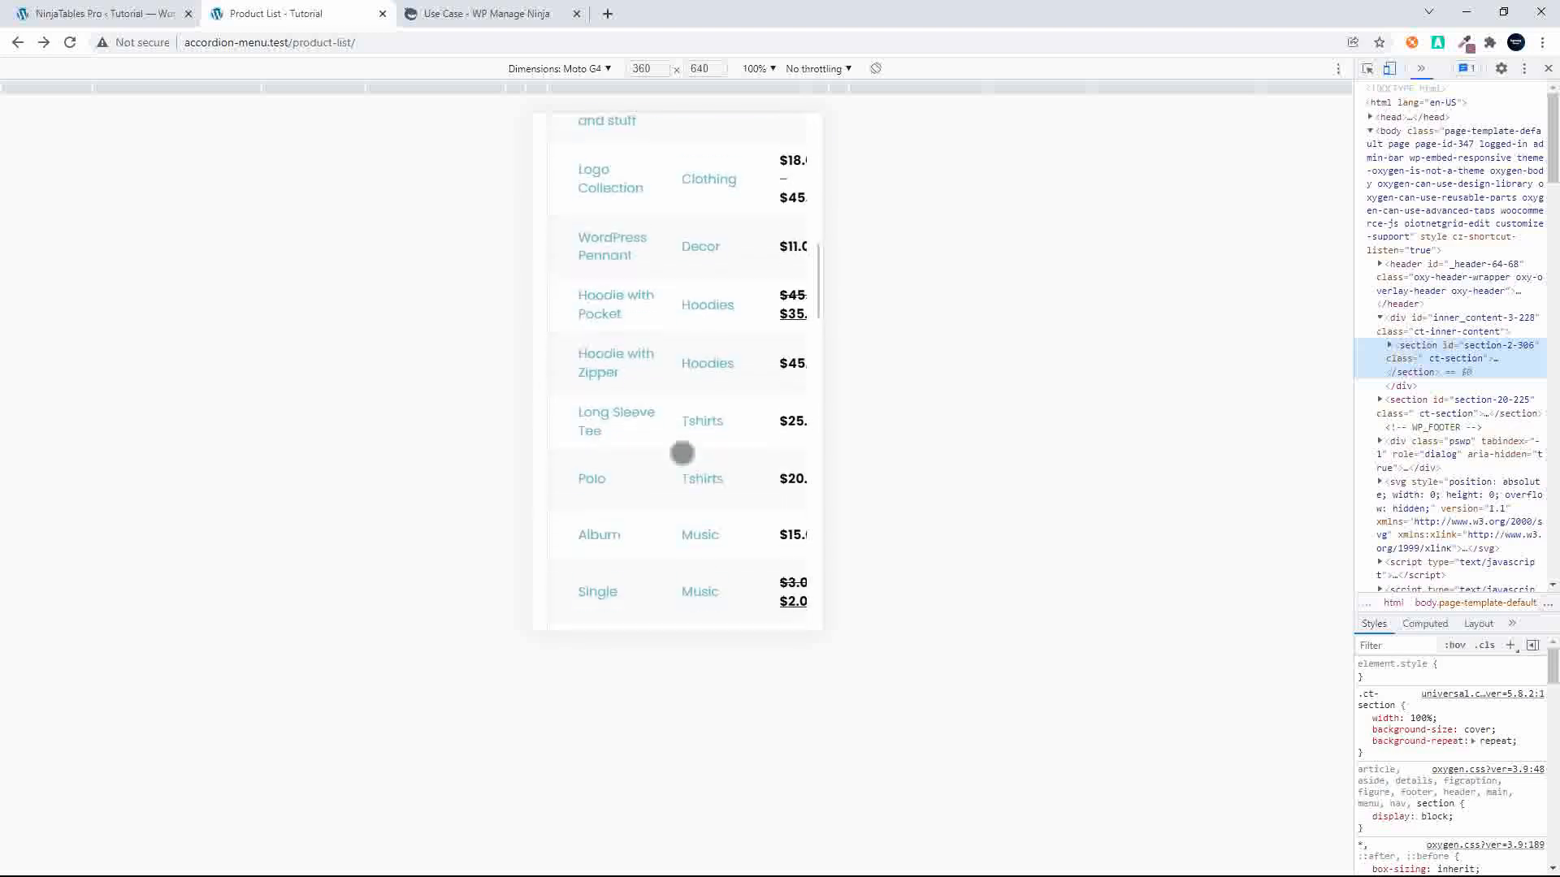
scroll(683, 453, "up", 7)
scroll(682, 452, "up", 5)
- Enable the Stackable Table option in the Products table's design settings and update the settings
left_click(121, 14)
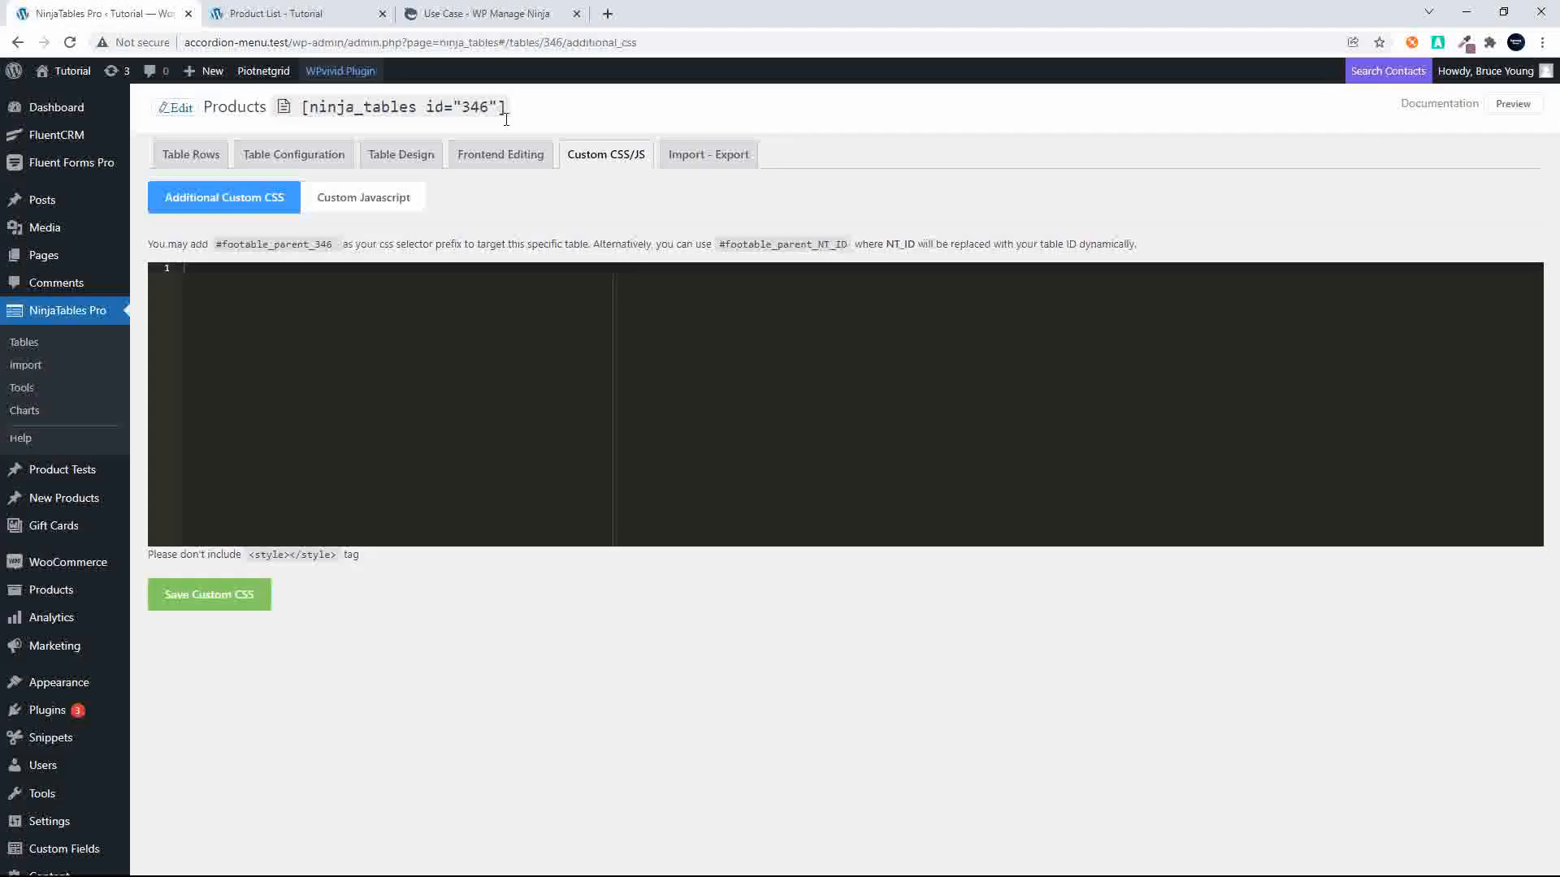
left_click(329, 162)
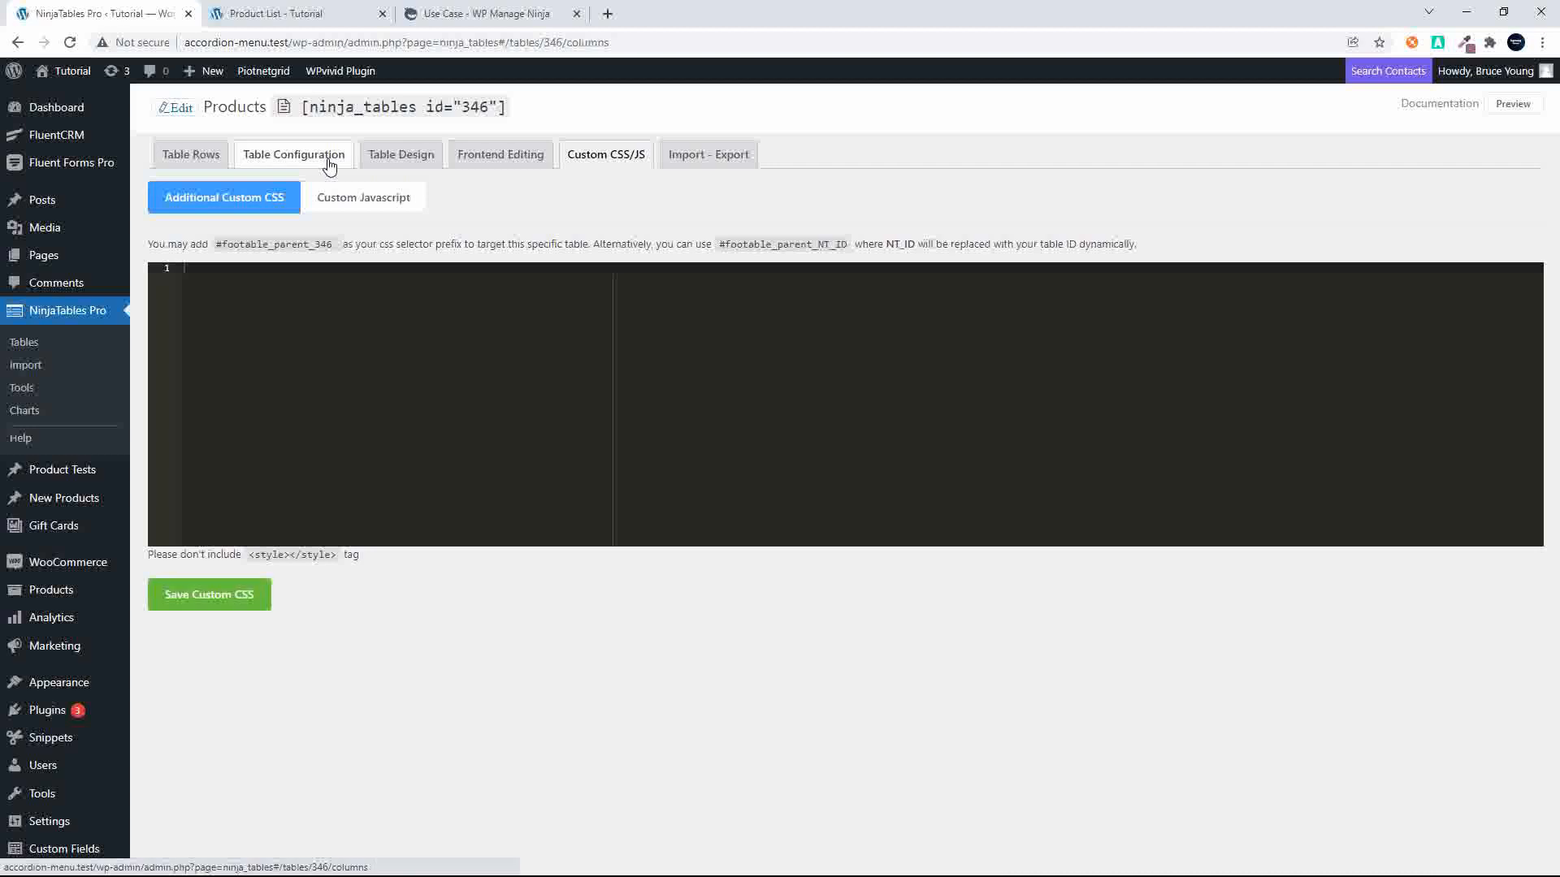
left_click(404, 164)
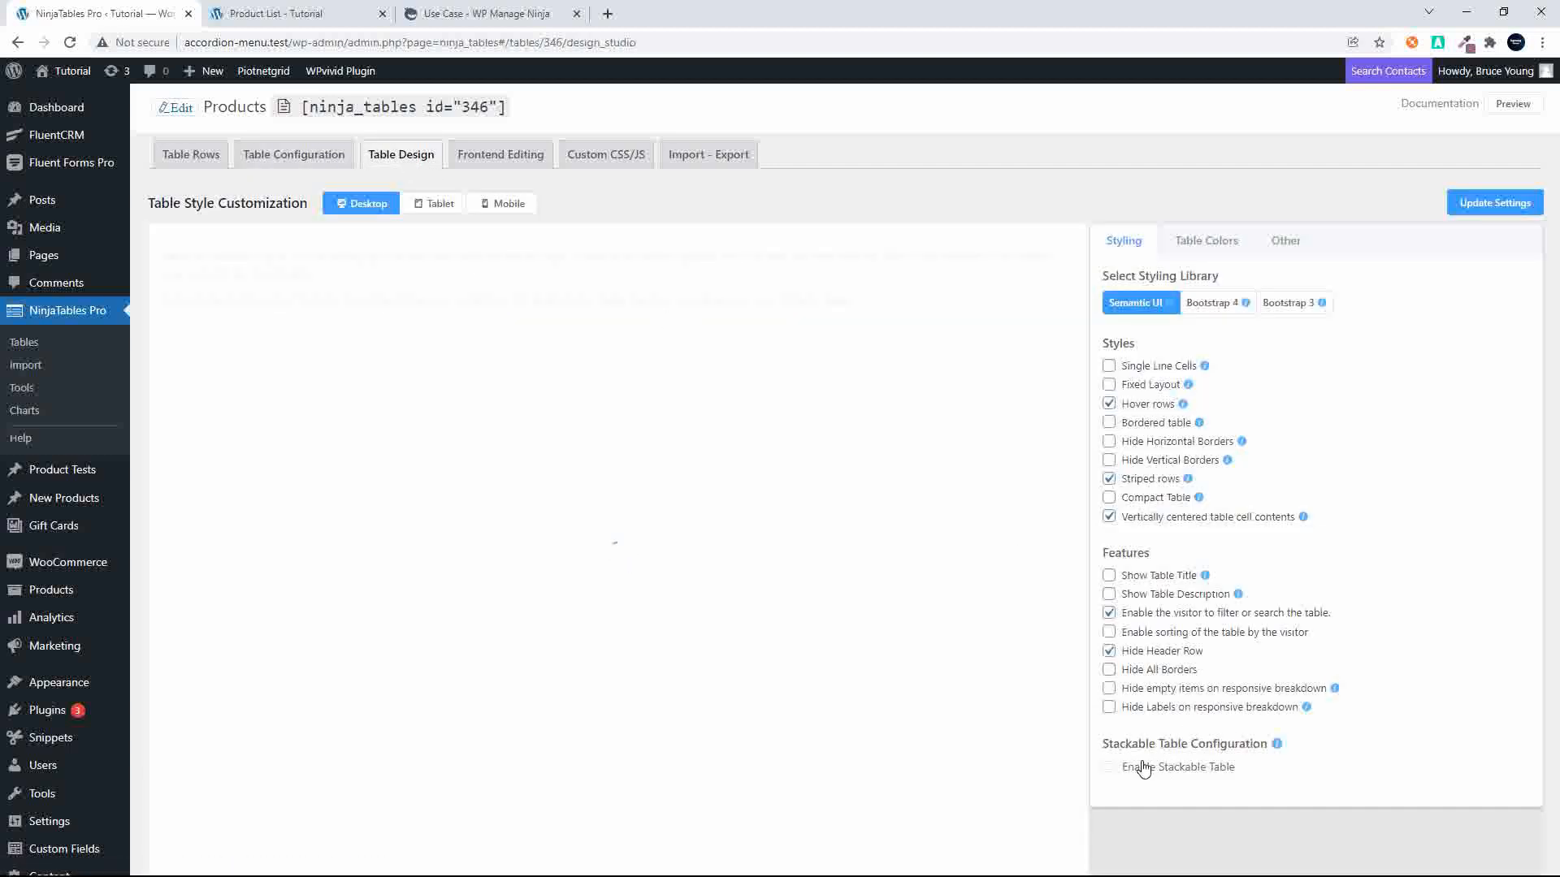
left_click(1108, 767)
scroll(1211, 686, "down", 3)
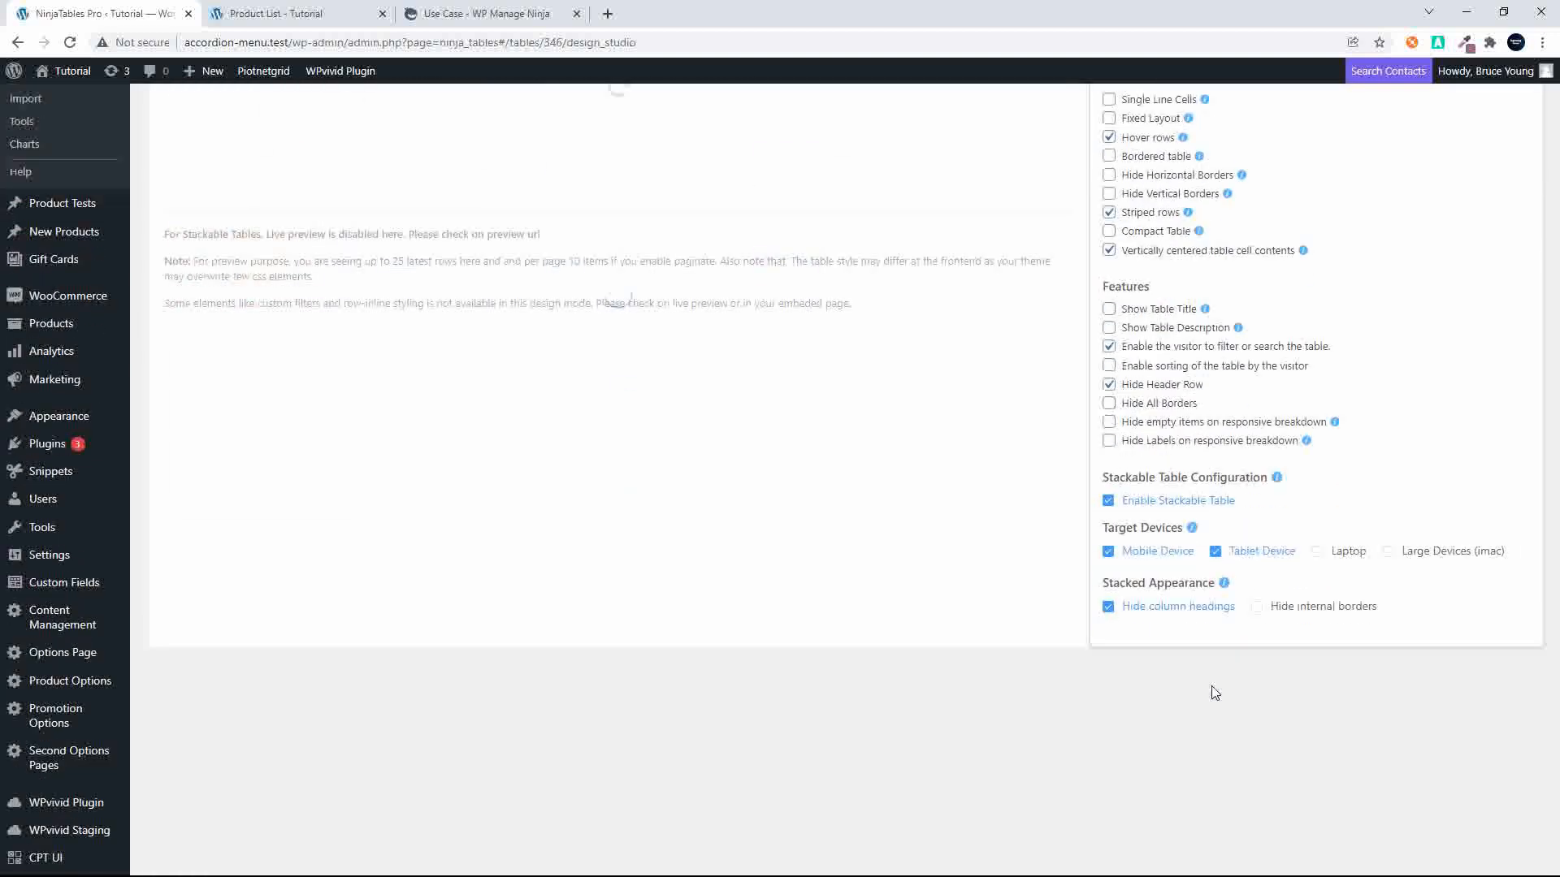
scroll(1357, 325, "up", 2)
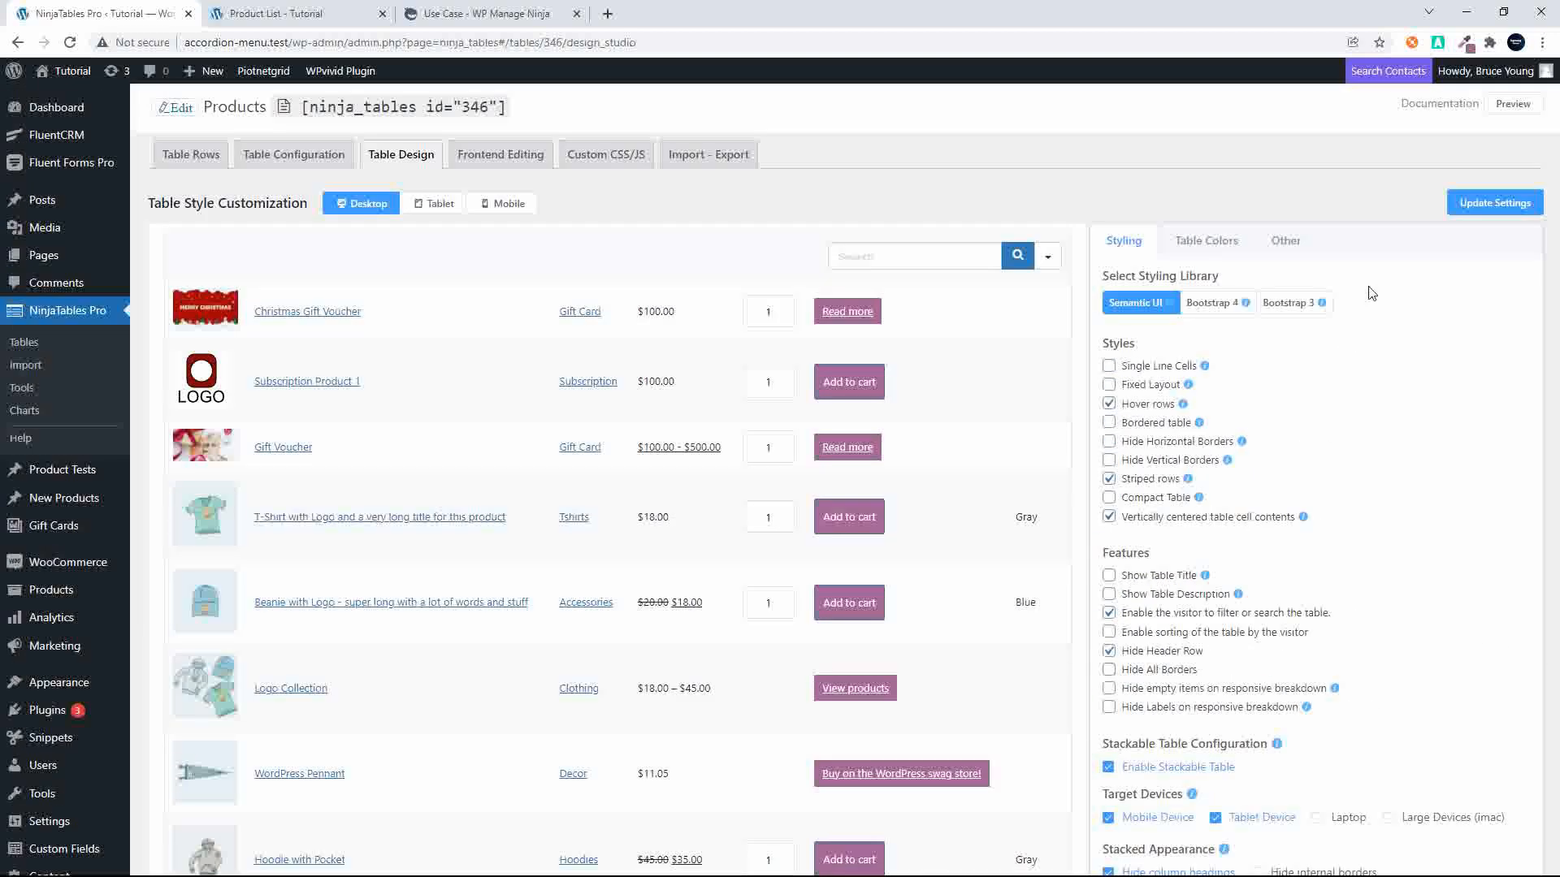
left_click(1476, 200)
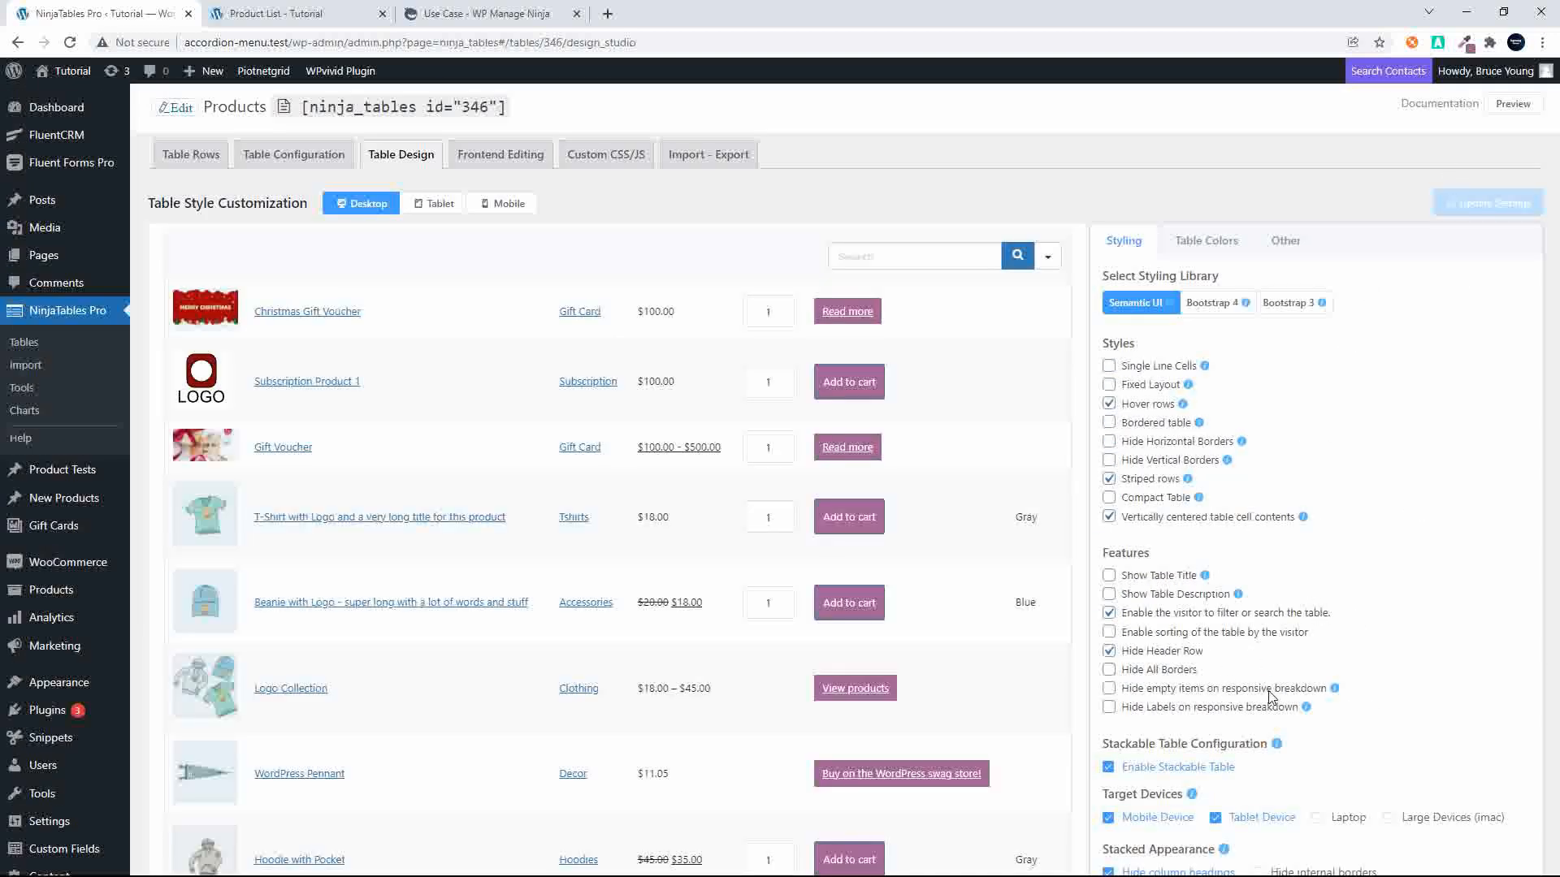
- Reload the Product List page and review the stacked product rows in the Moto G4 mobile view
left_click(341, 14)
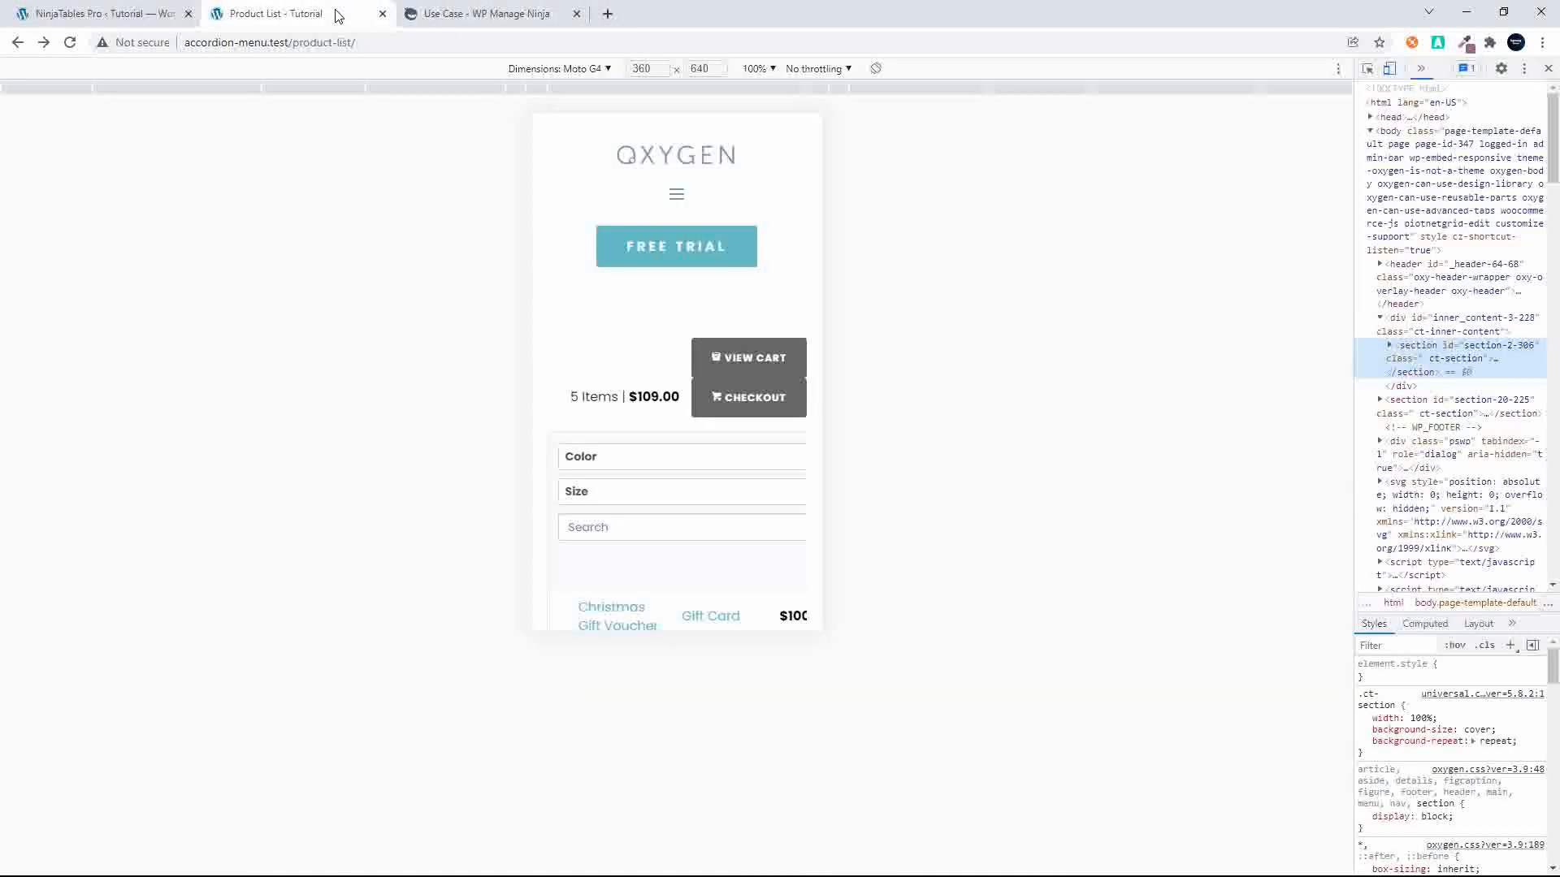
left_click(69, 43)
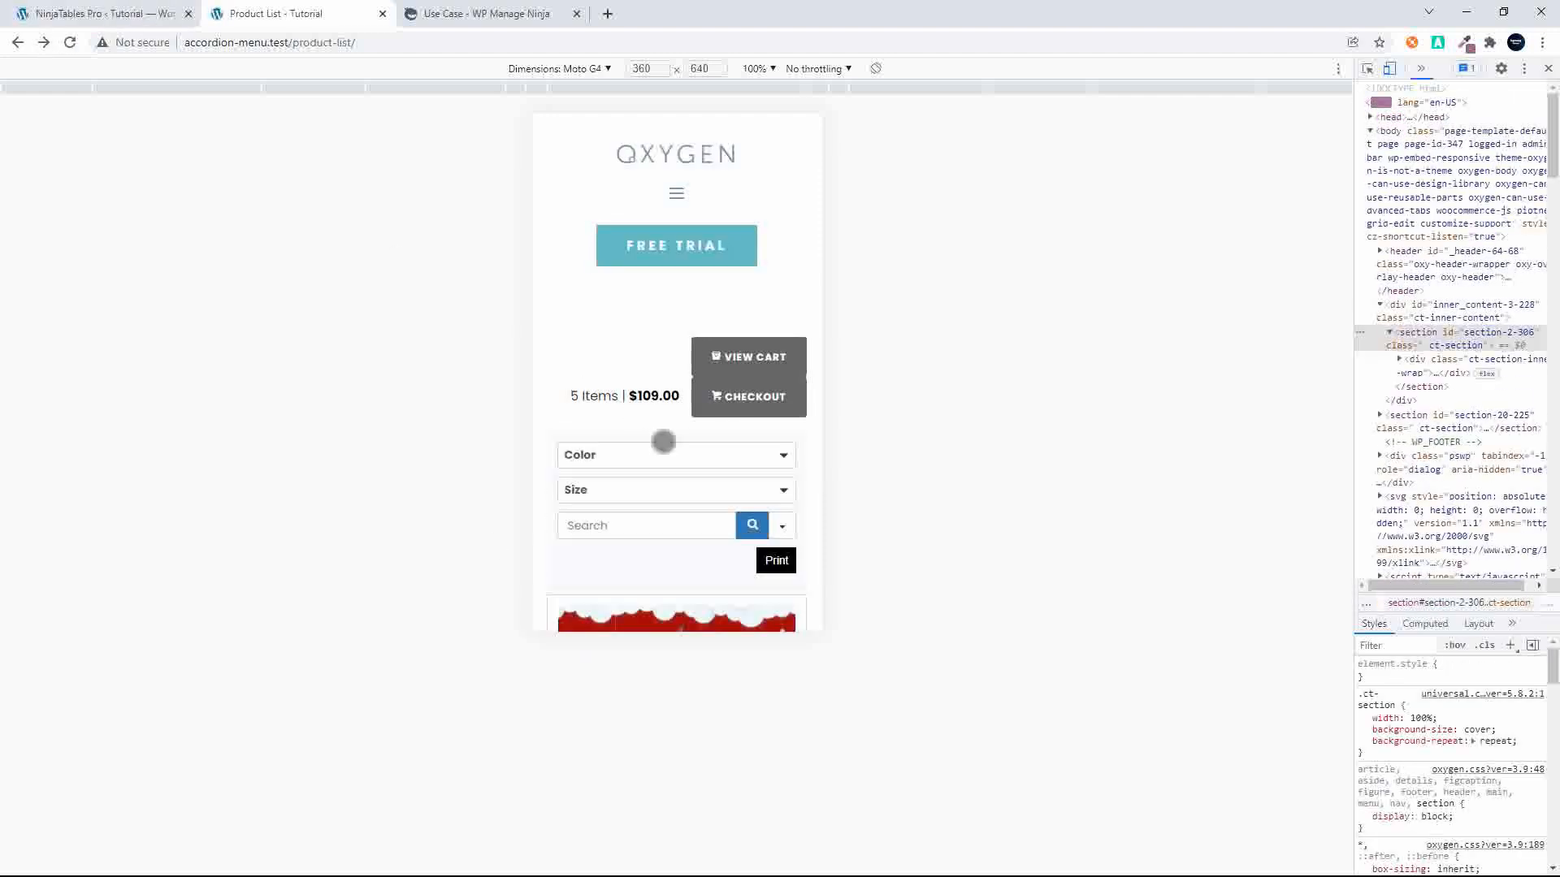
scroll(663, 441, "down", 4)
scroll(663, 441, "down", 2)
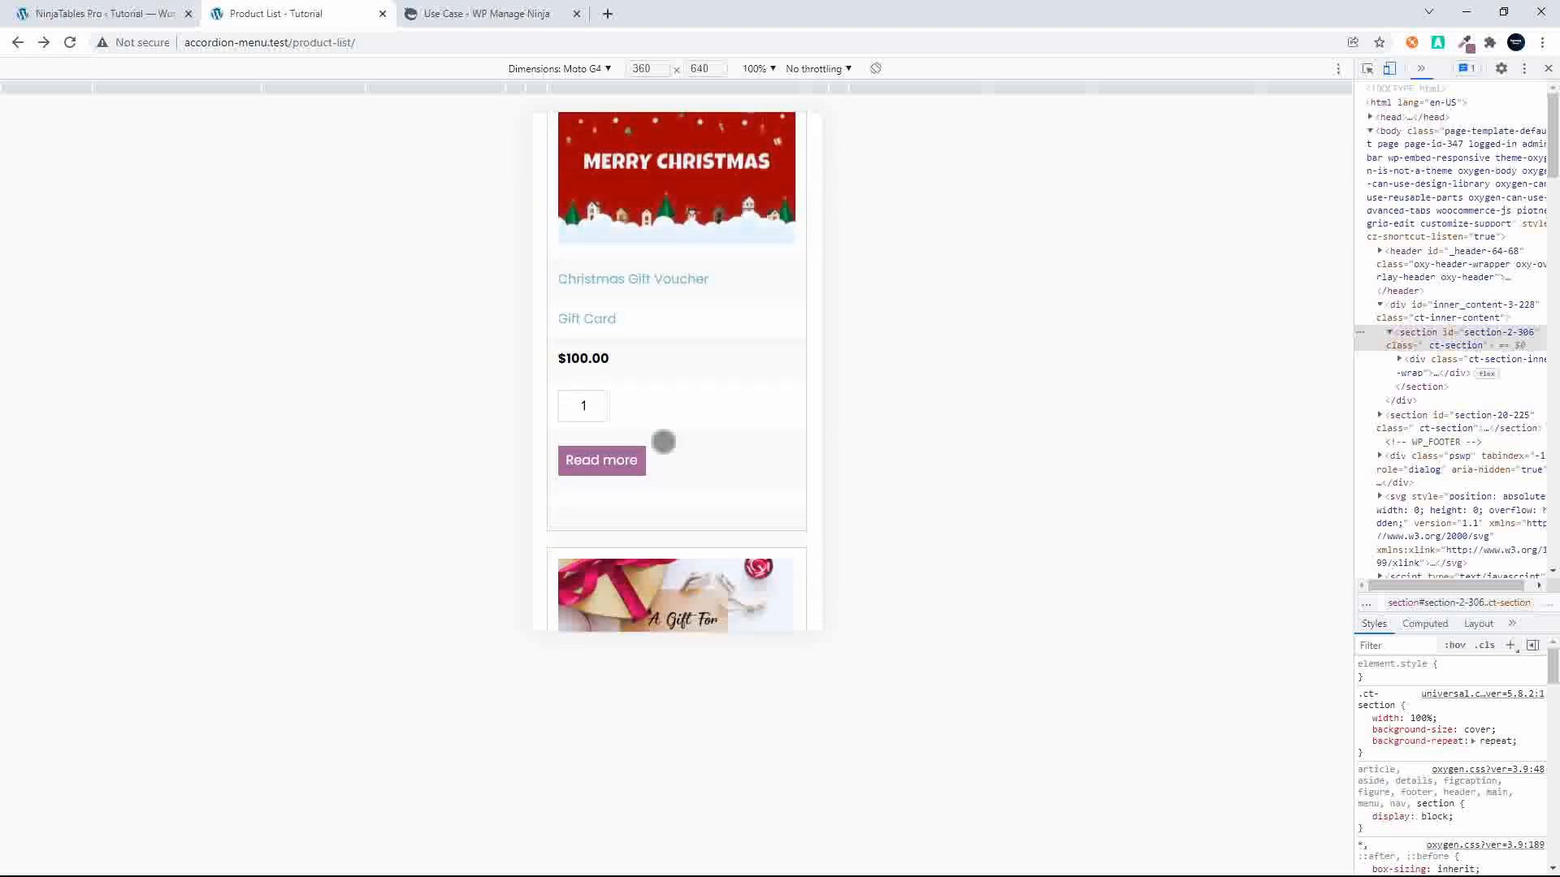
scroll(663, 441, "down", 6)
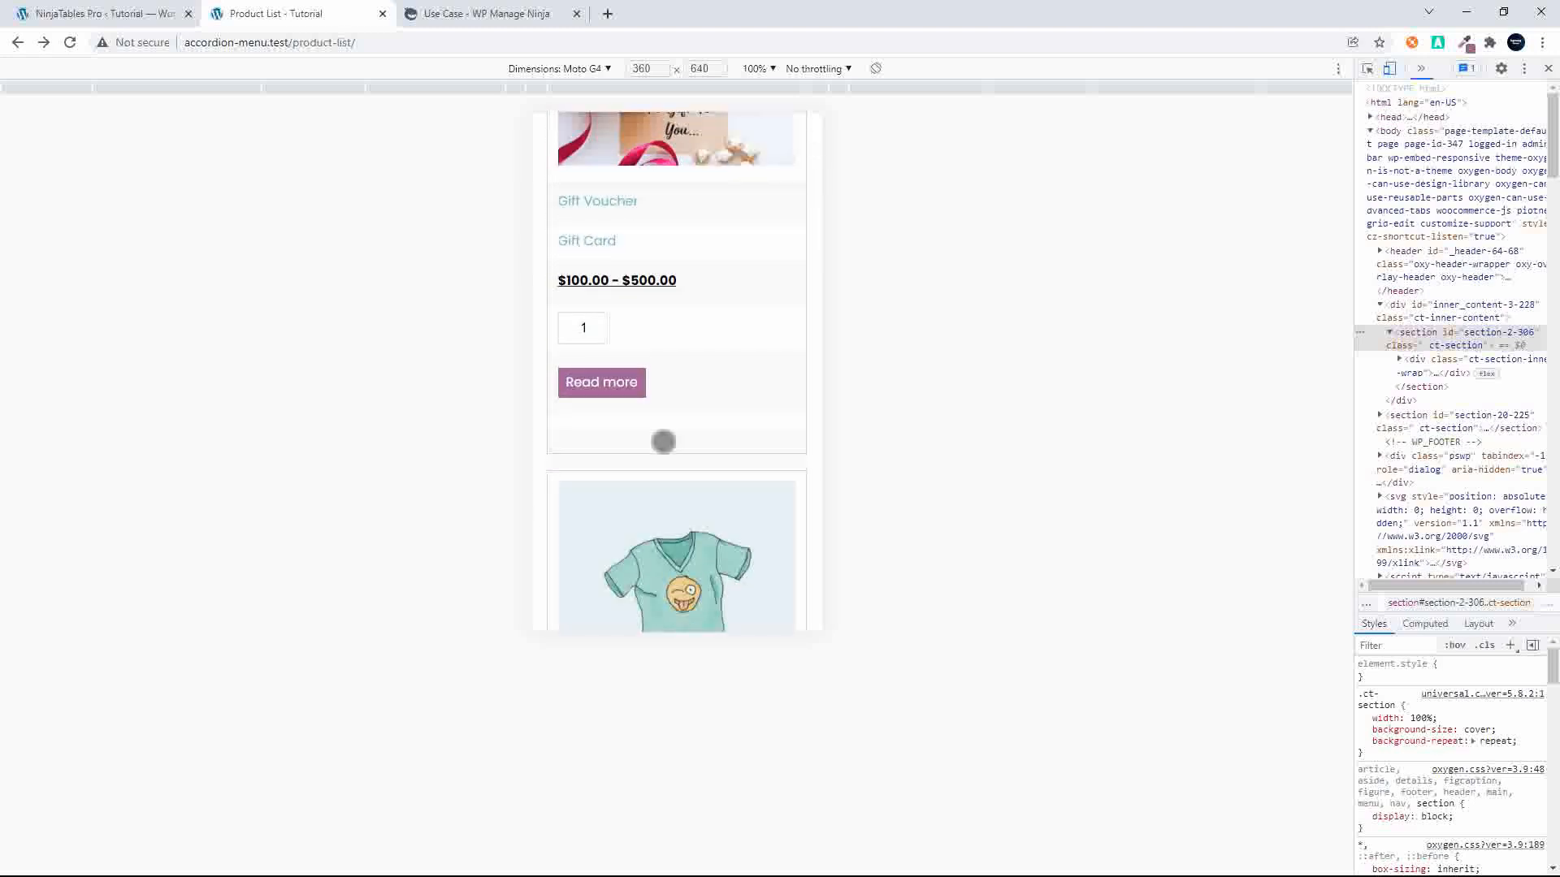
scroll(663, 441, "down", 5)
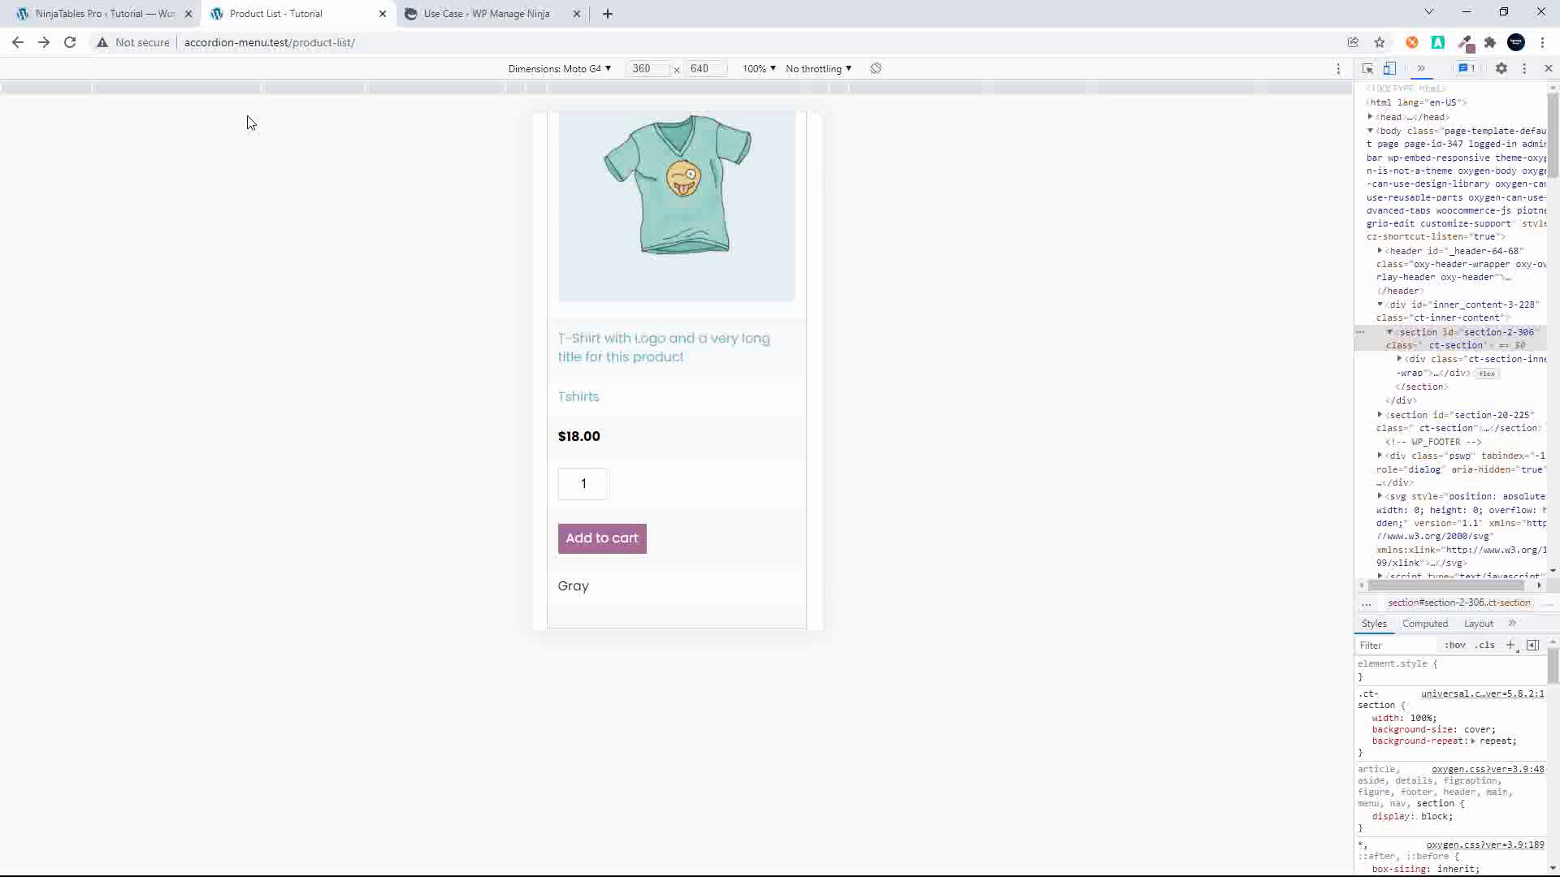
- Disable the Stackable Table option in the Products table's design settings and update the settings
left_click(133, 13)
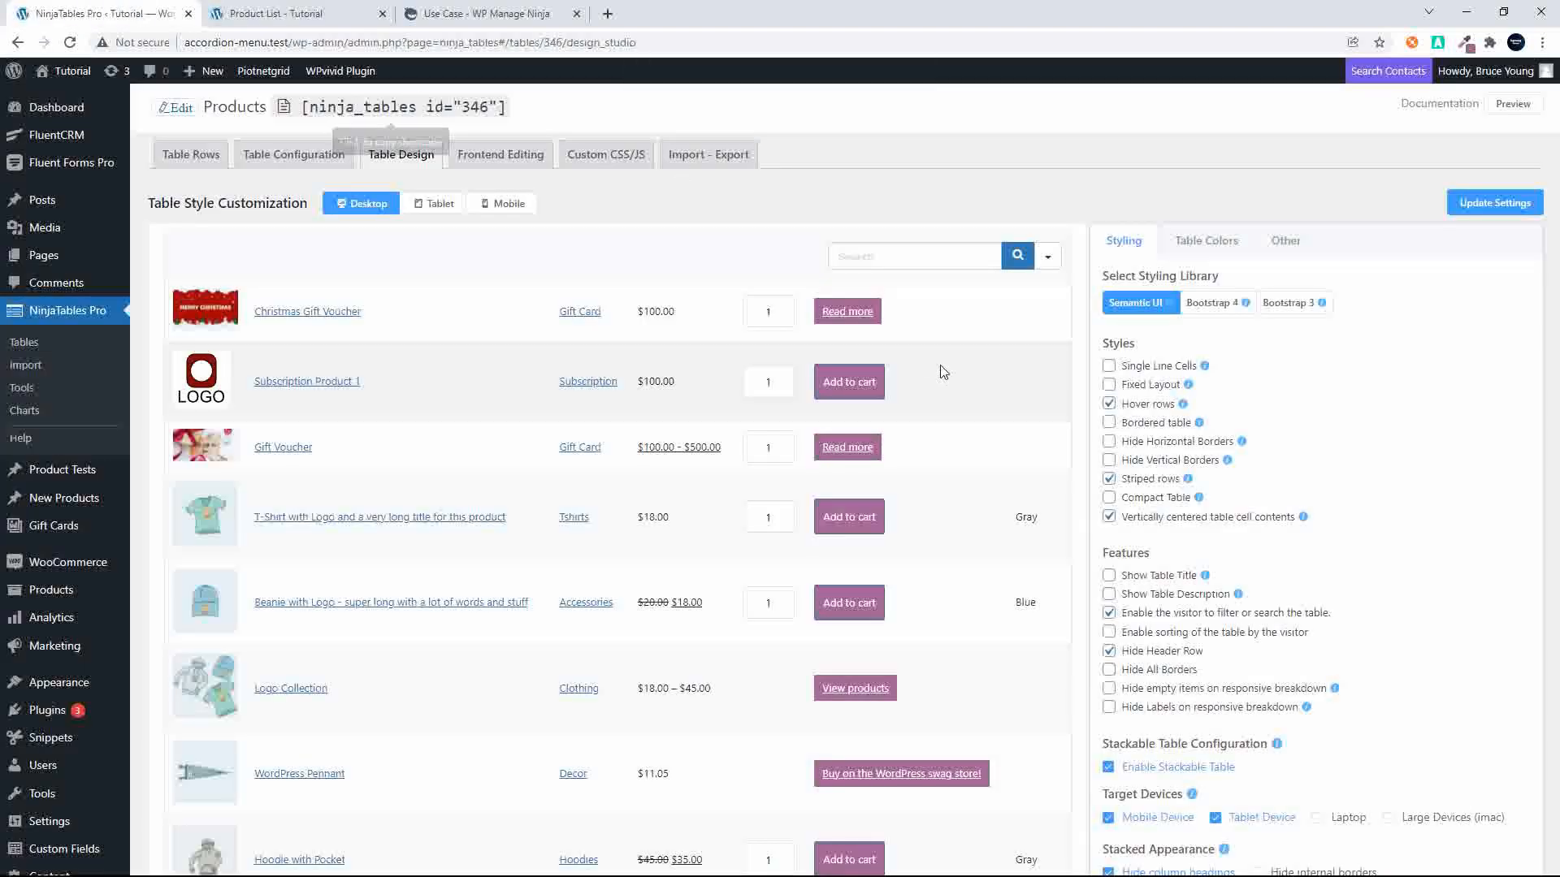
scroll(1218, 714, "down", 3)
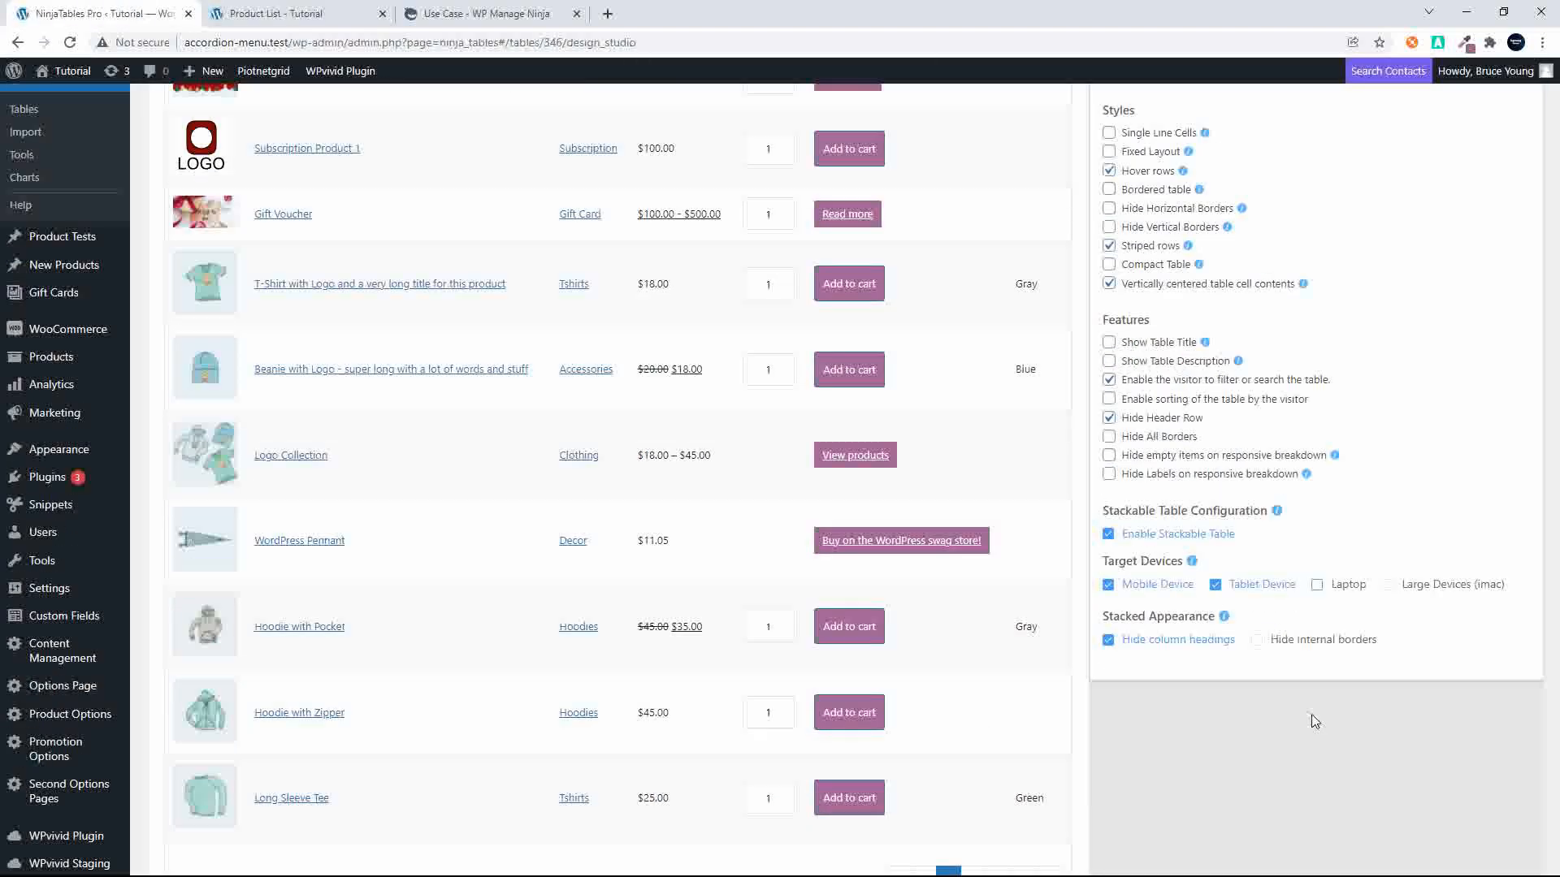
left_click(1109, 535)
scroll(1300, 337, "up", 3)
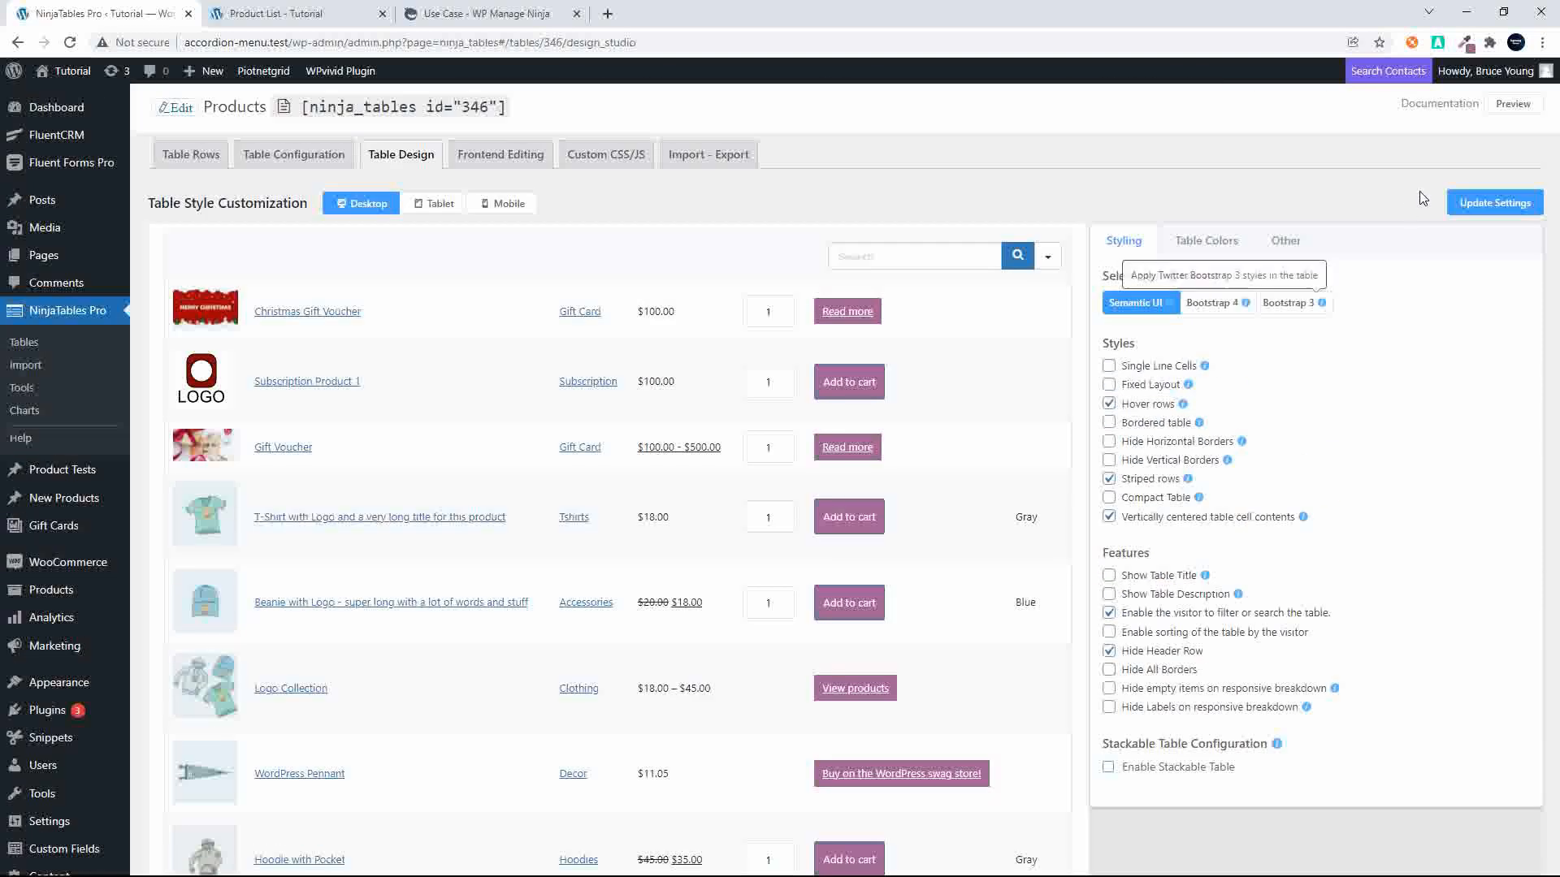
left_click(1466, 204)
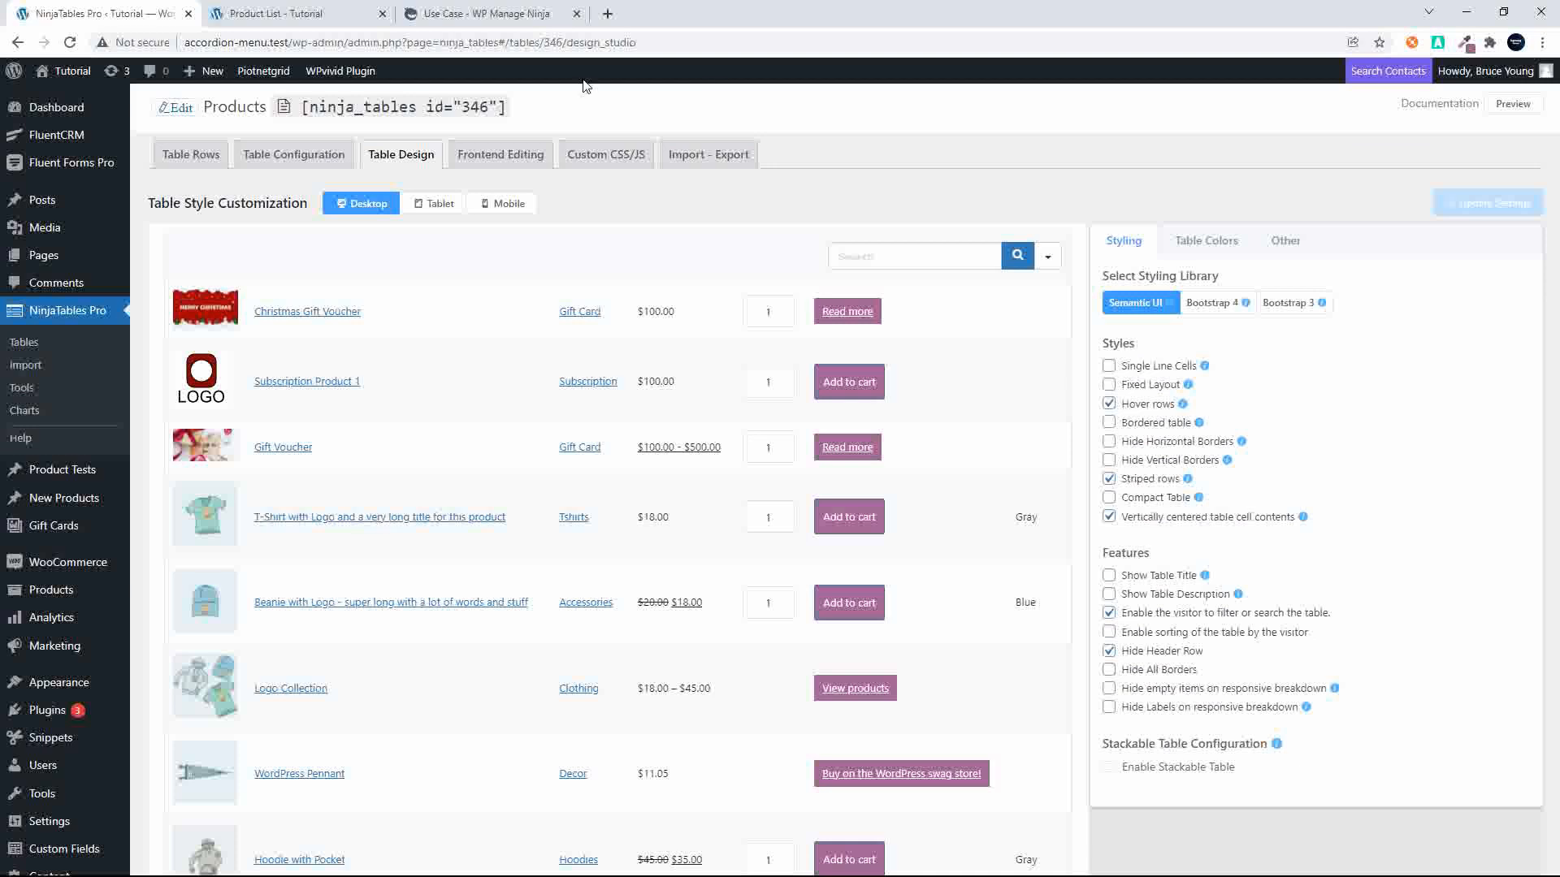
- Paste the previously removed CSS back into the Products table's additional custom CSS and save it
left_click(617, 154)
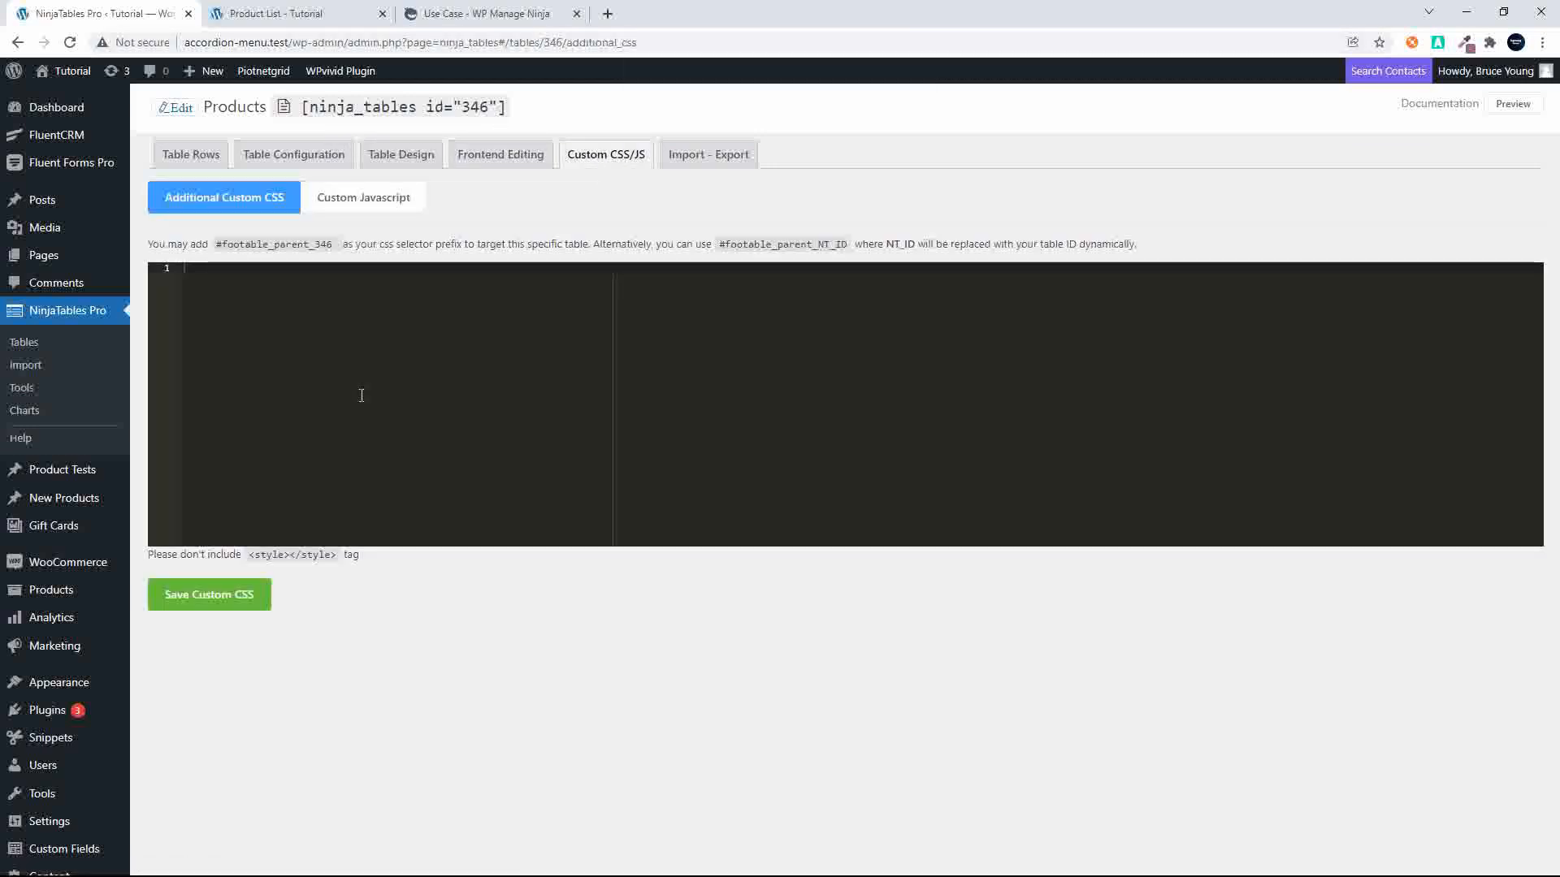
key("ctrl+v")
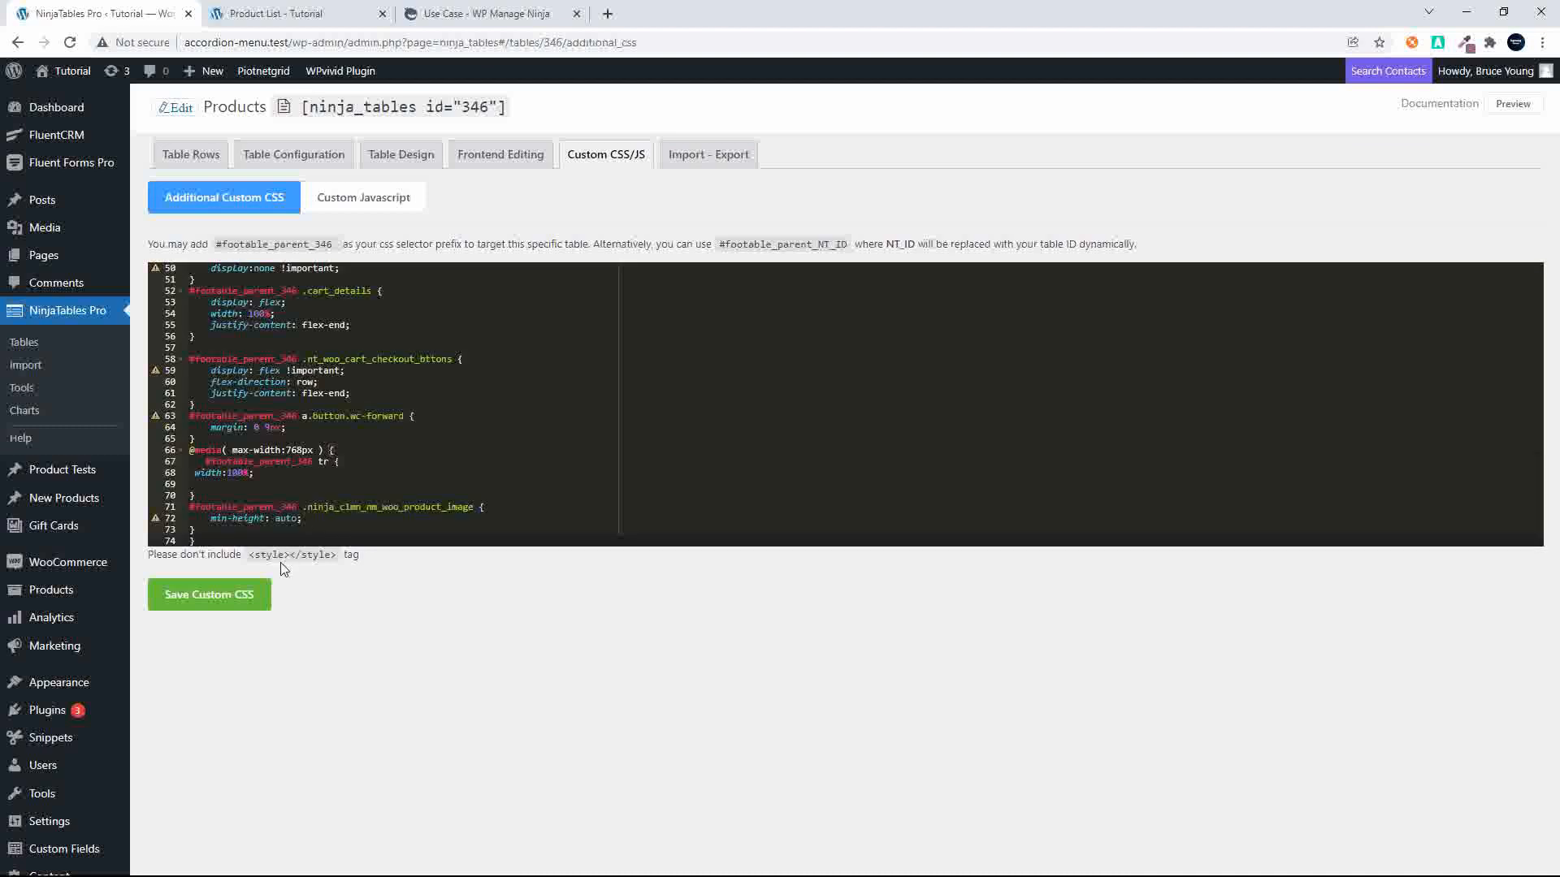
left_click(233, 603)
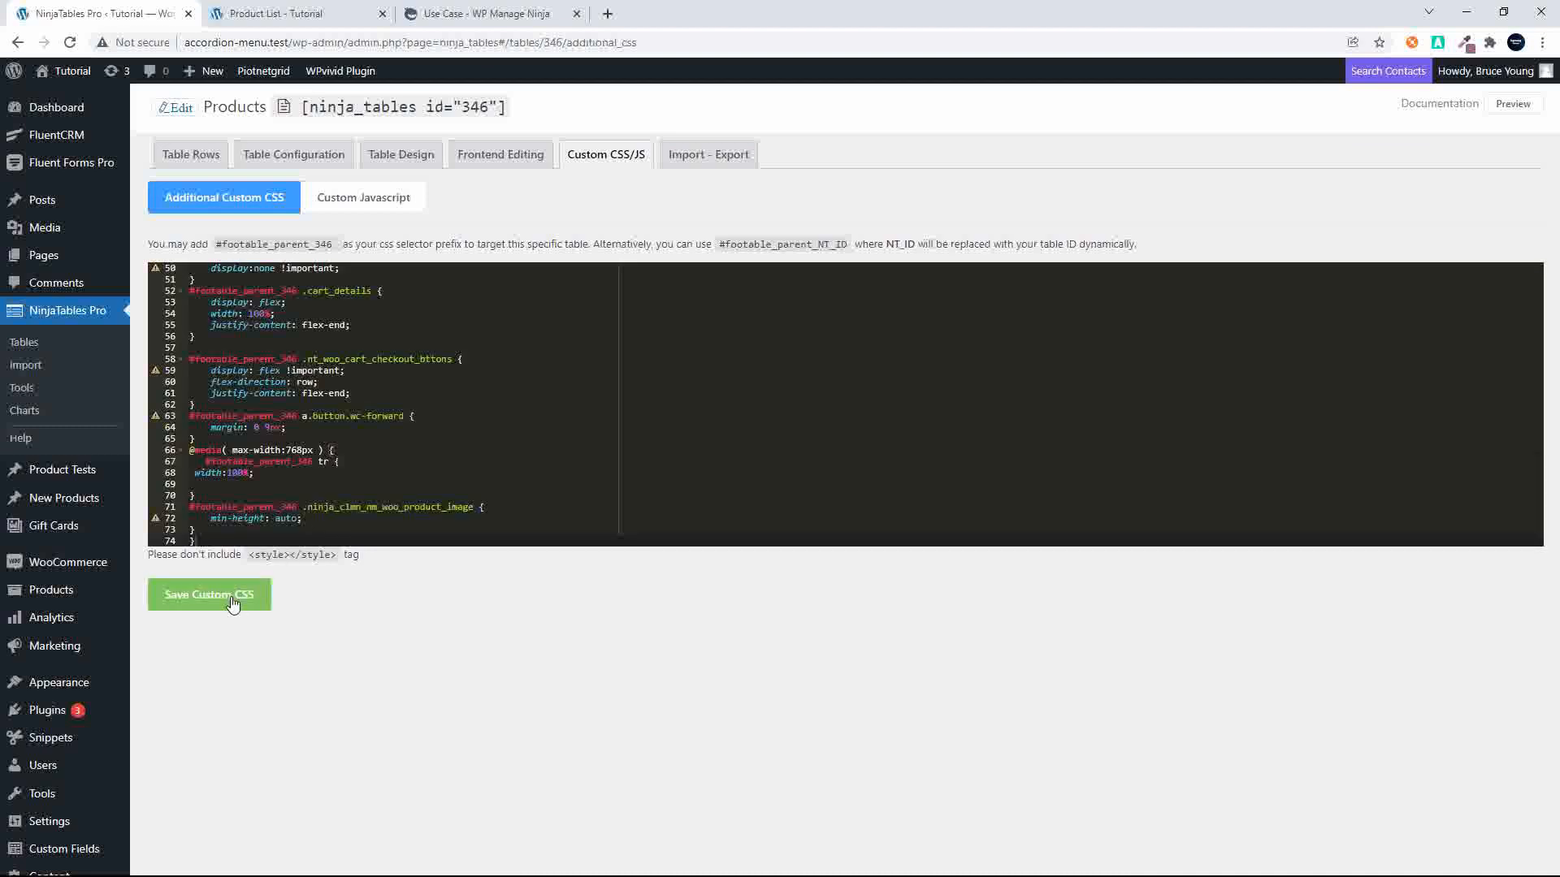
- Reload the Product List page and review the restyled product cards in the mobile view
left_click(258, 15)
left_click(70, 44)
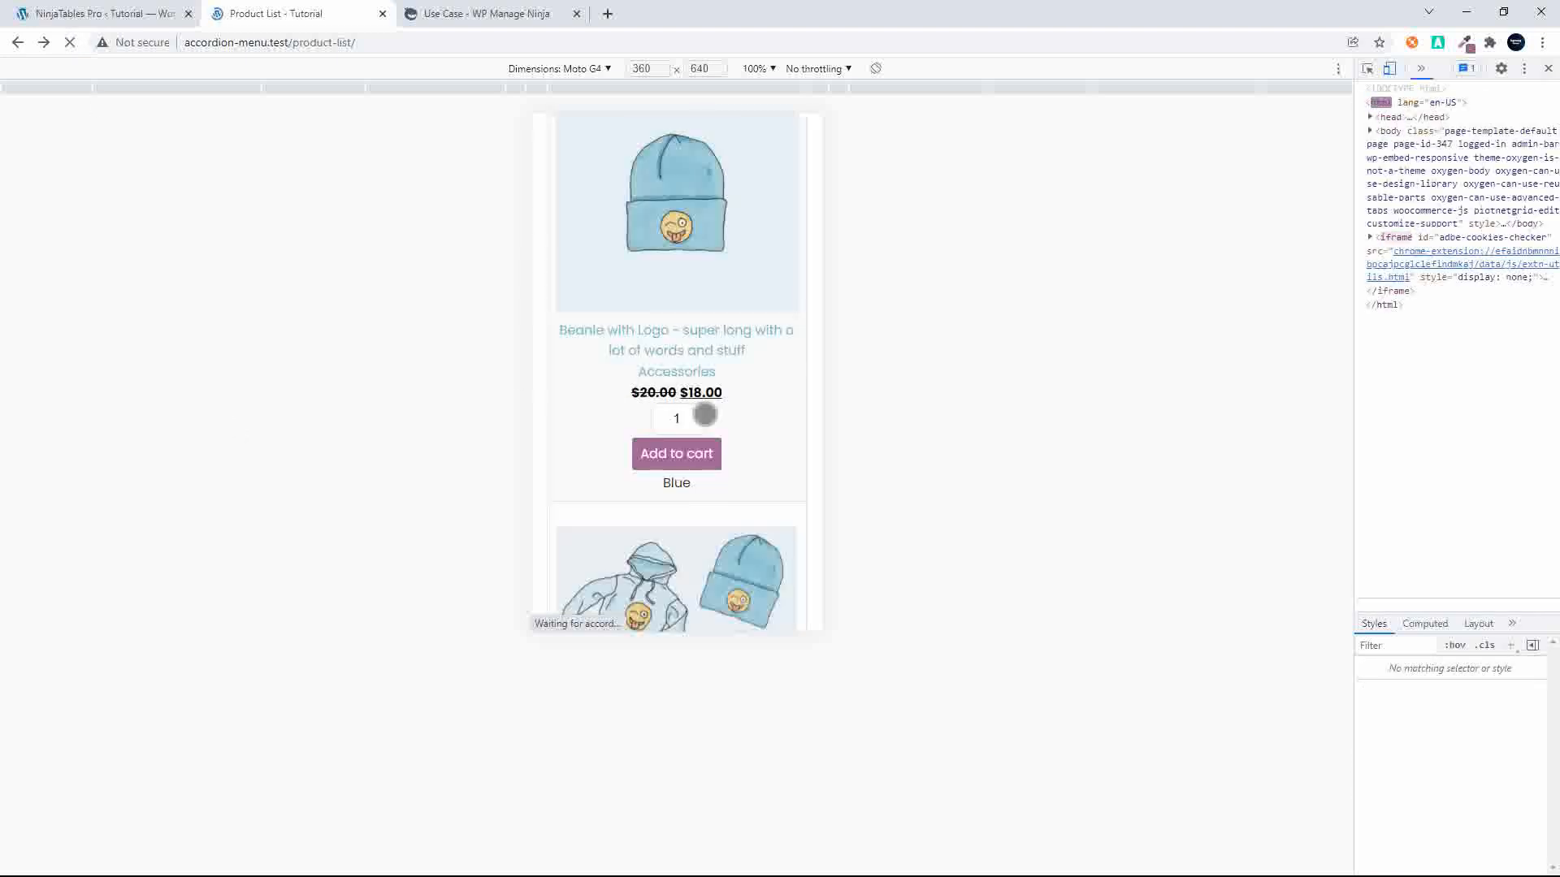
scroll(705, 416, "up", 10)
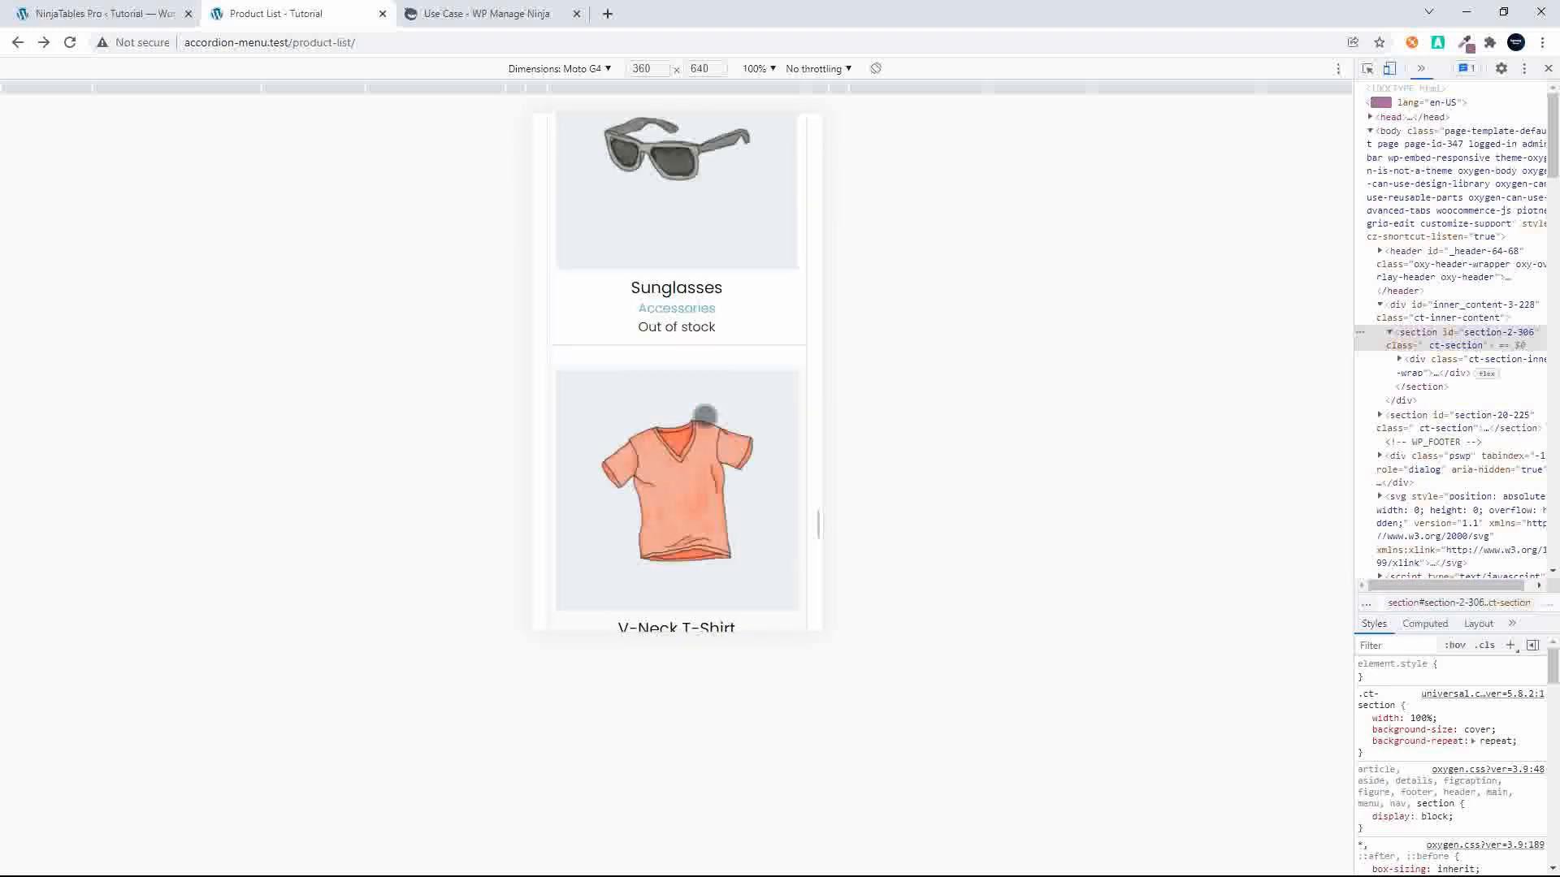
scroll(705, 416, "up", 10)
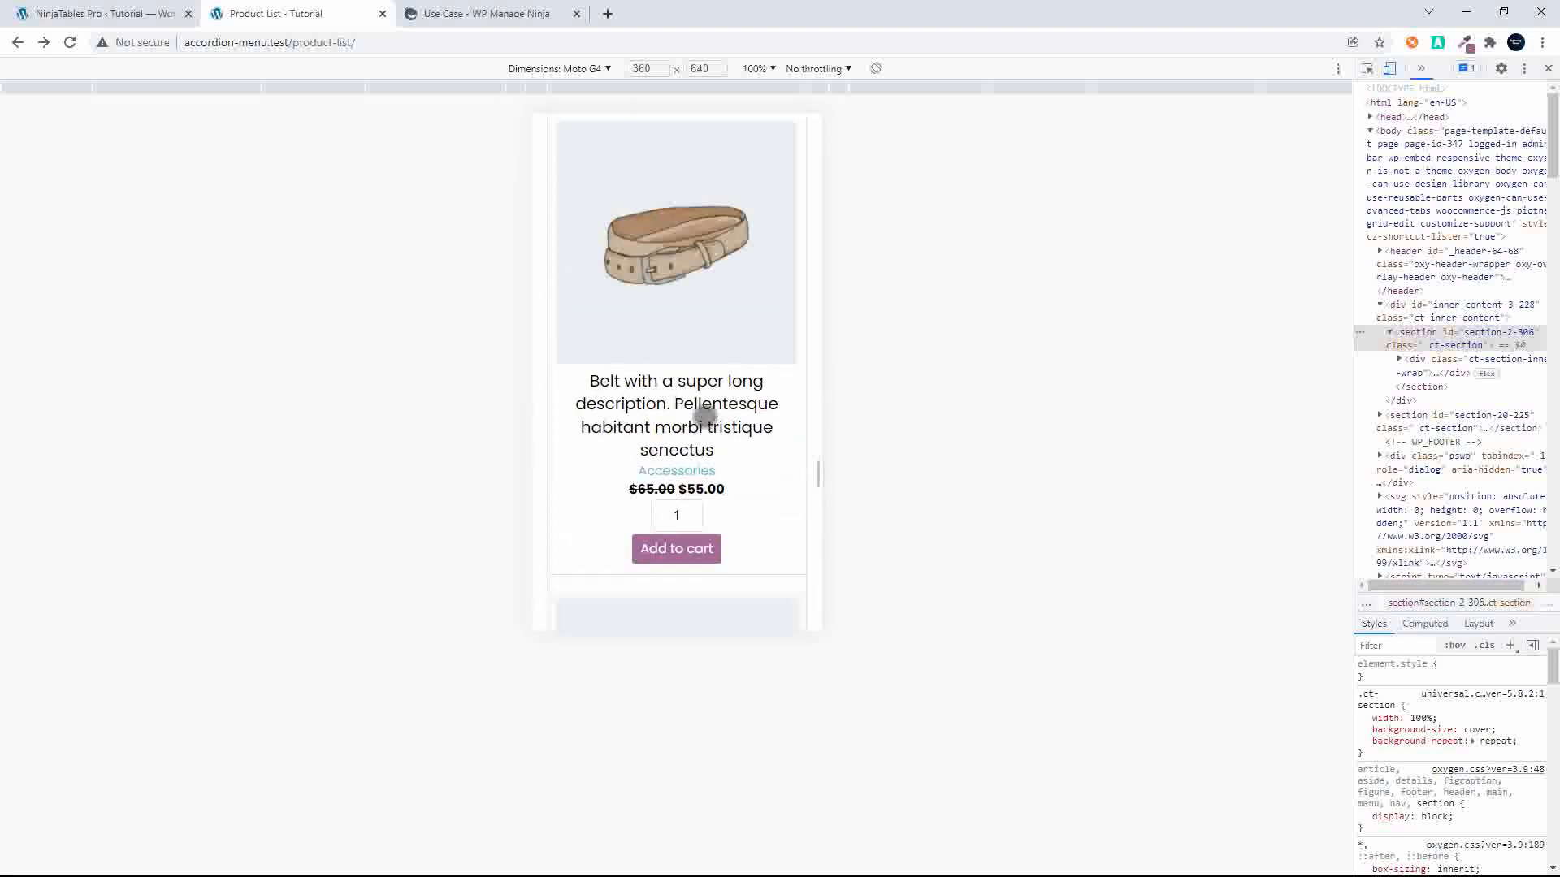
scroll(704, 416, "up", 5)
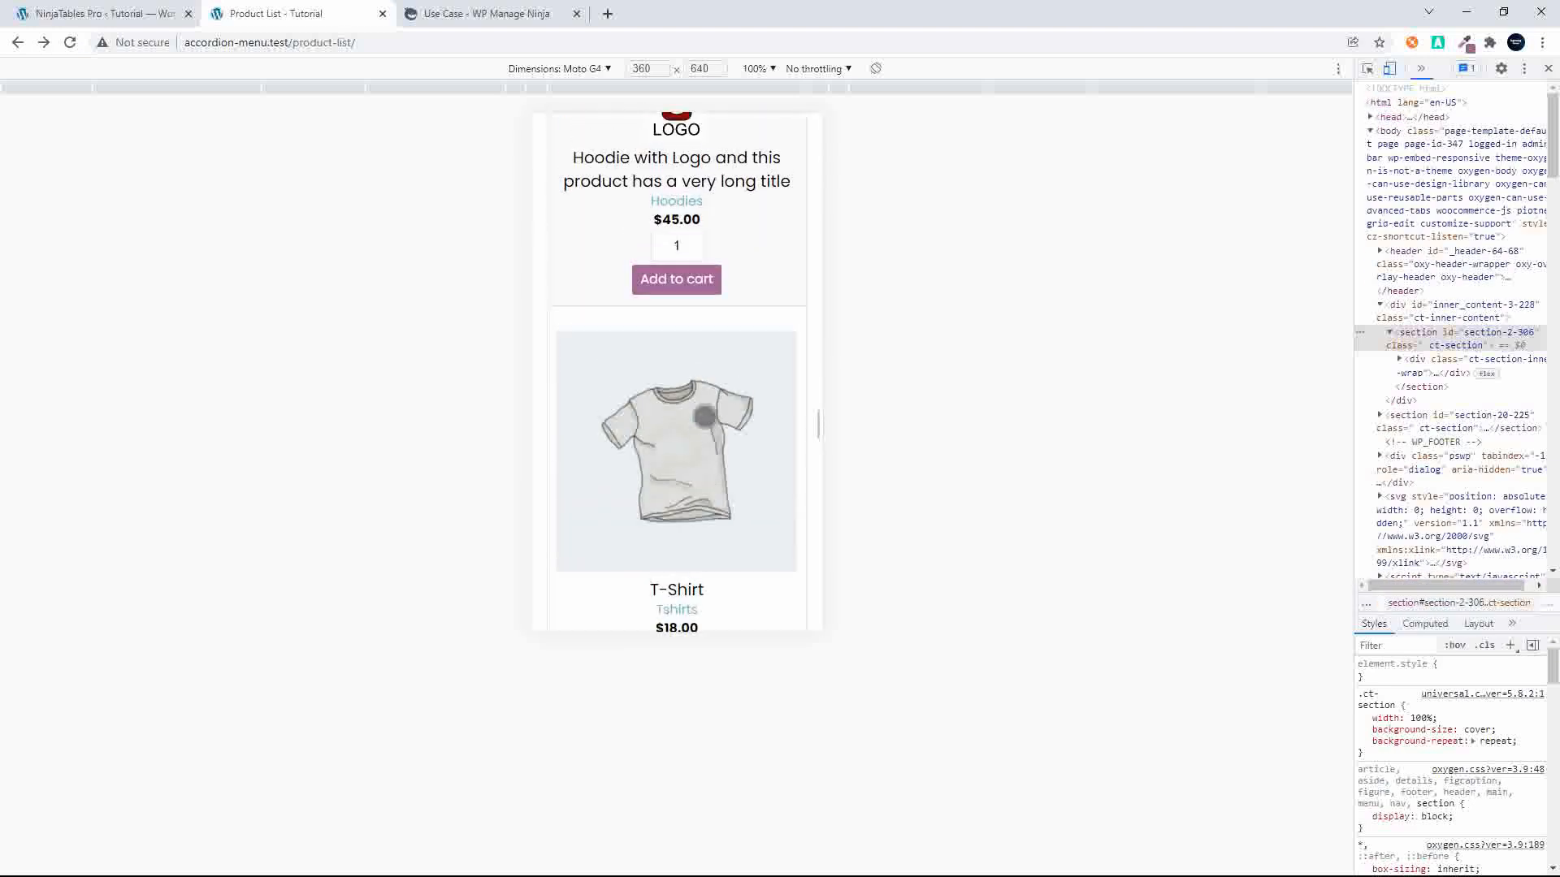
- Close the developer tools and look over the product grid at desktop width up to the page header
left_click(1544, 68)
scroll(1138, 384, "up", 10)
scroll(1140, 391, "up", 12)
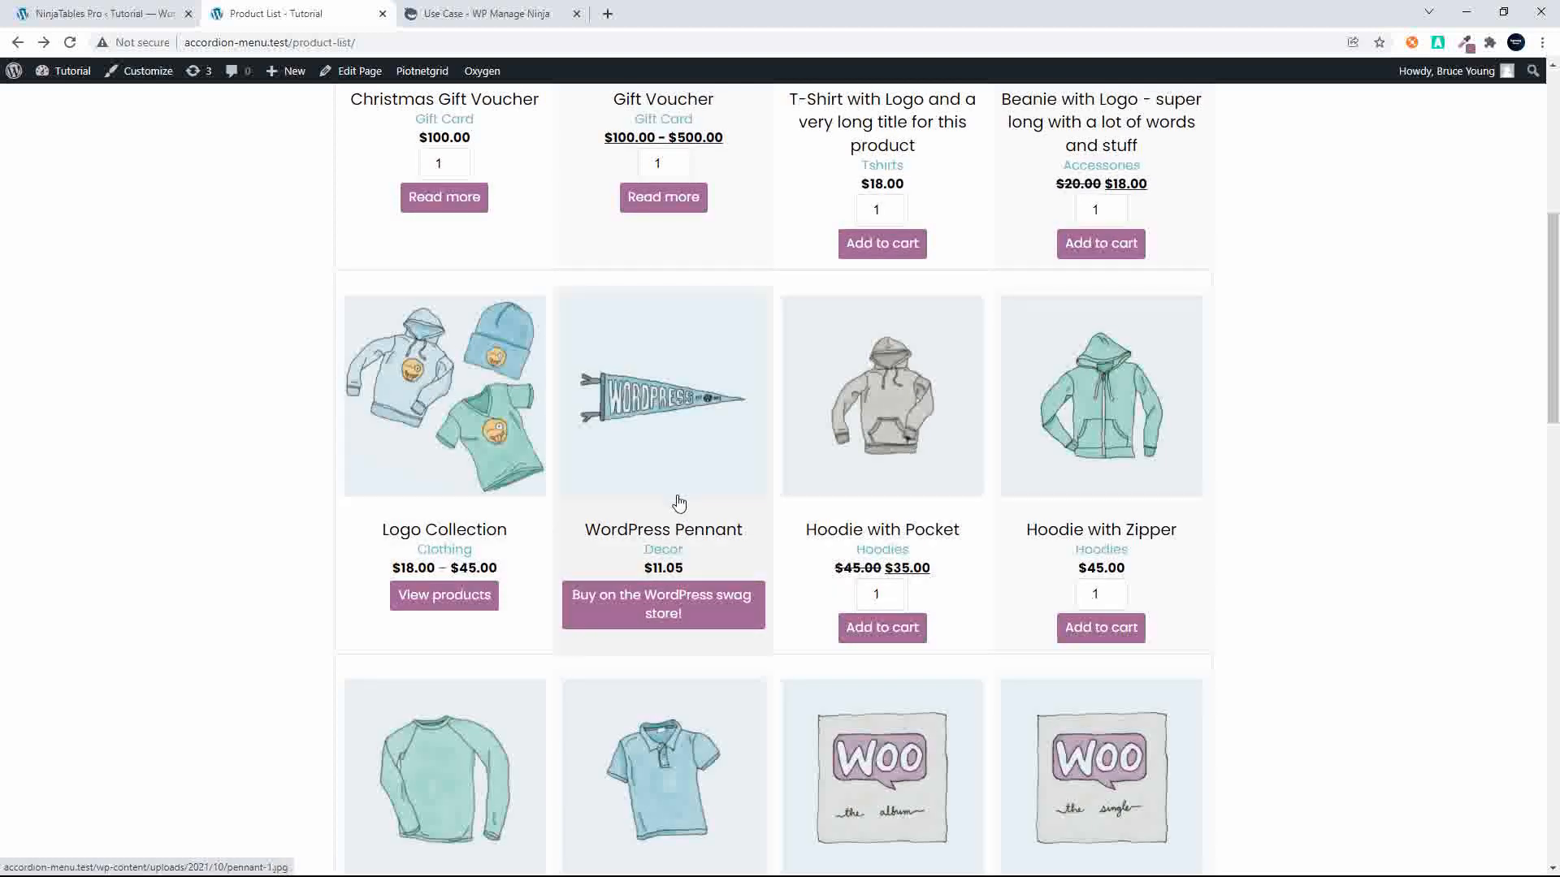
scroll(853, 488, "up", 5)
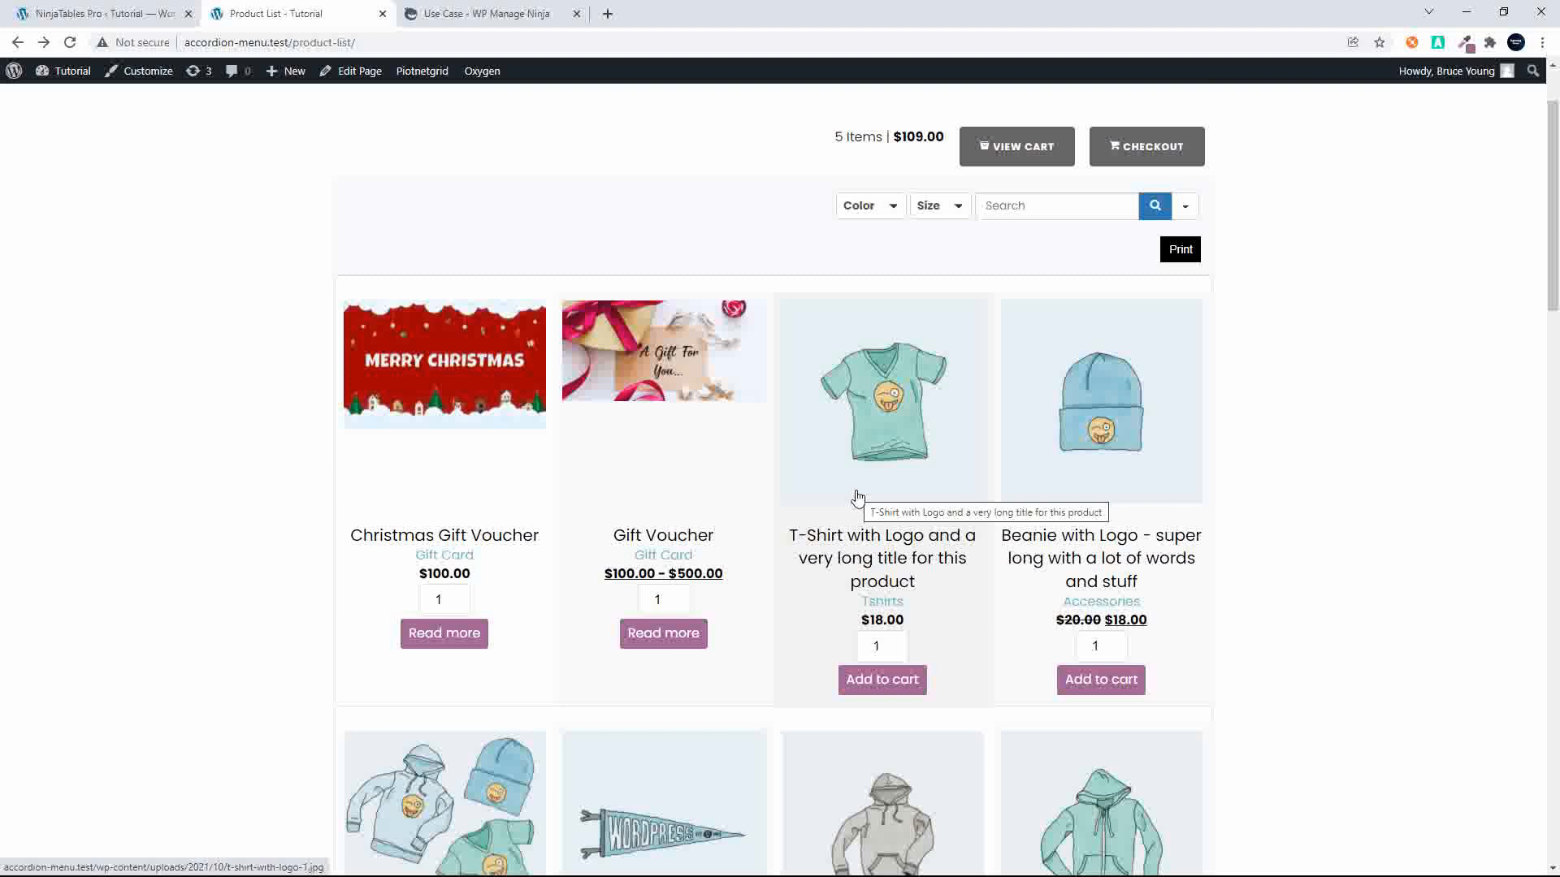
scroll(857, 497, "up", 2)
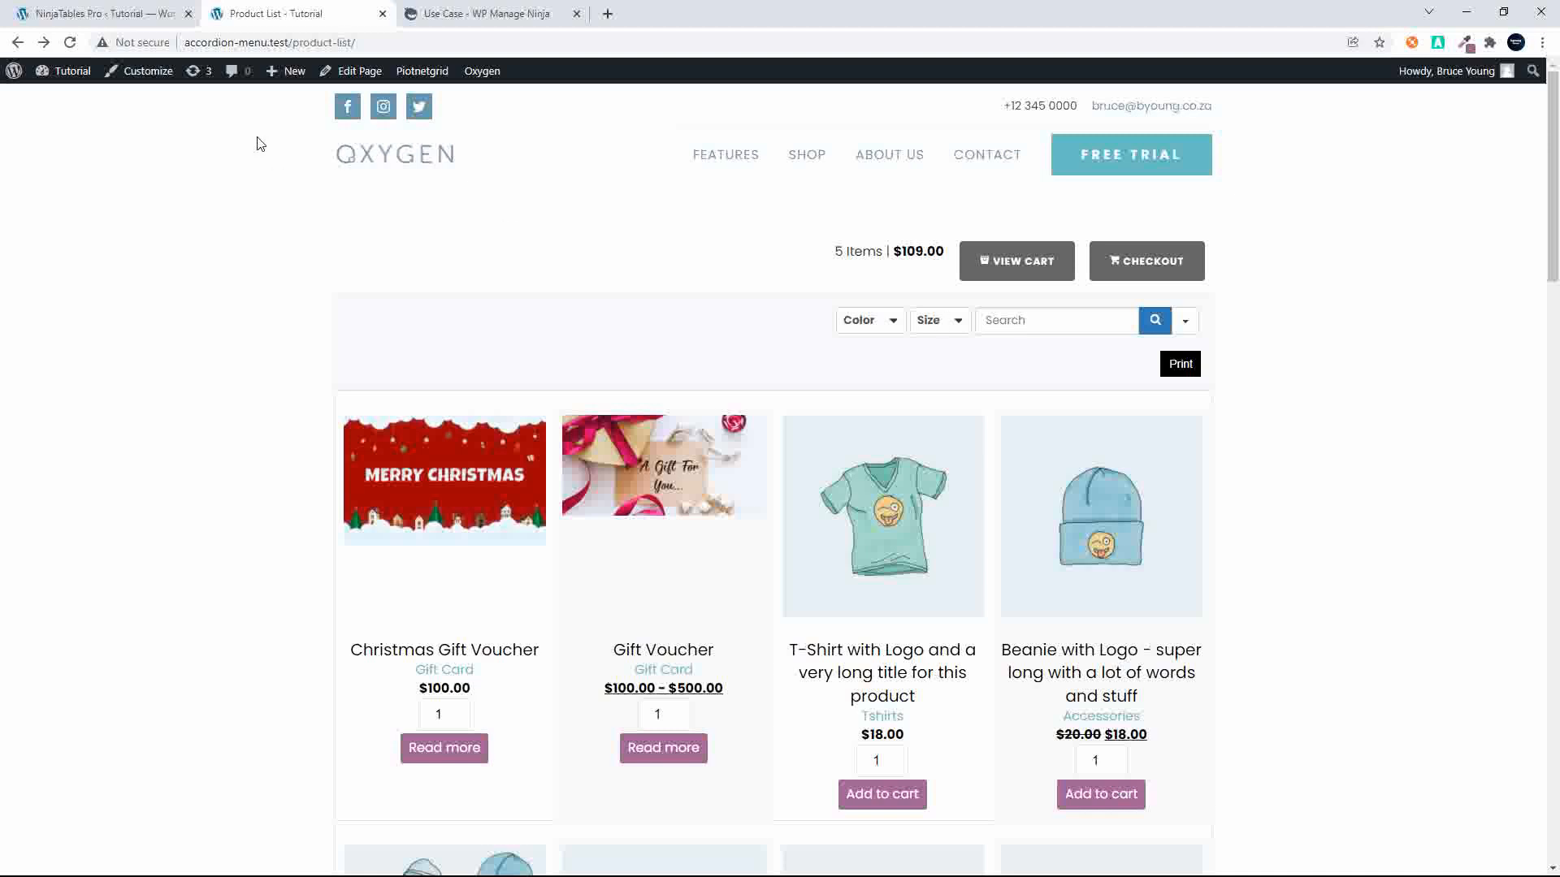
- Return to the list of all tables in NinjaTables Pro and start adding a new table
left_click(118, 14)
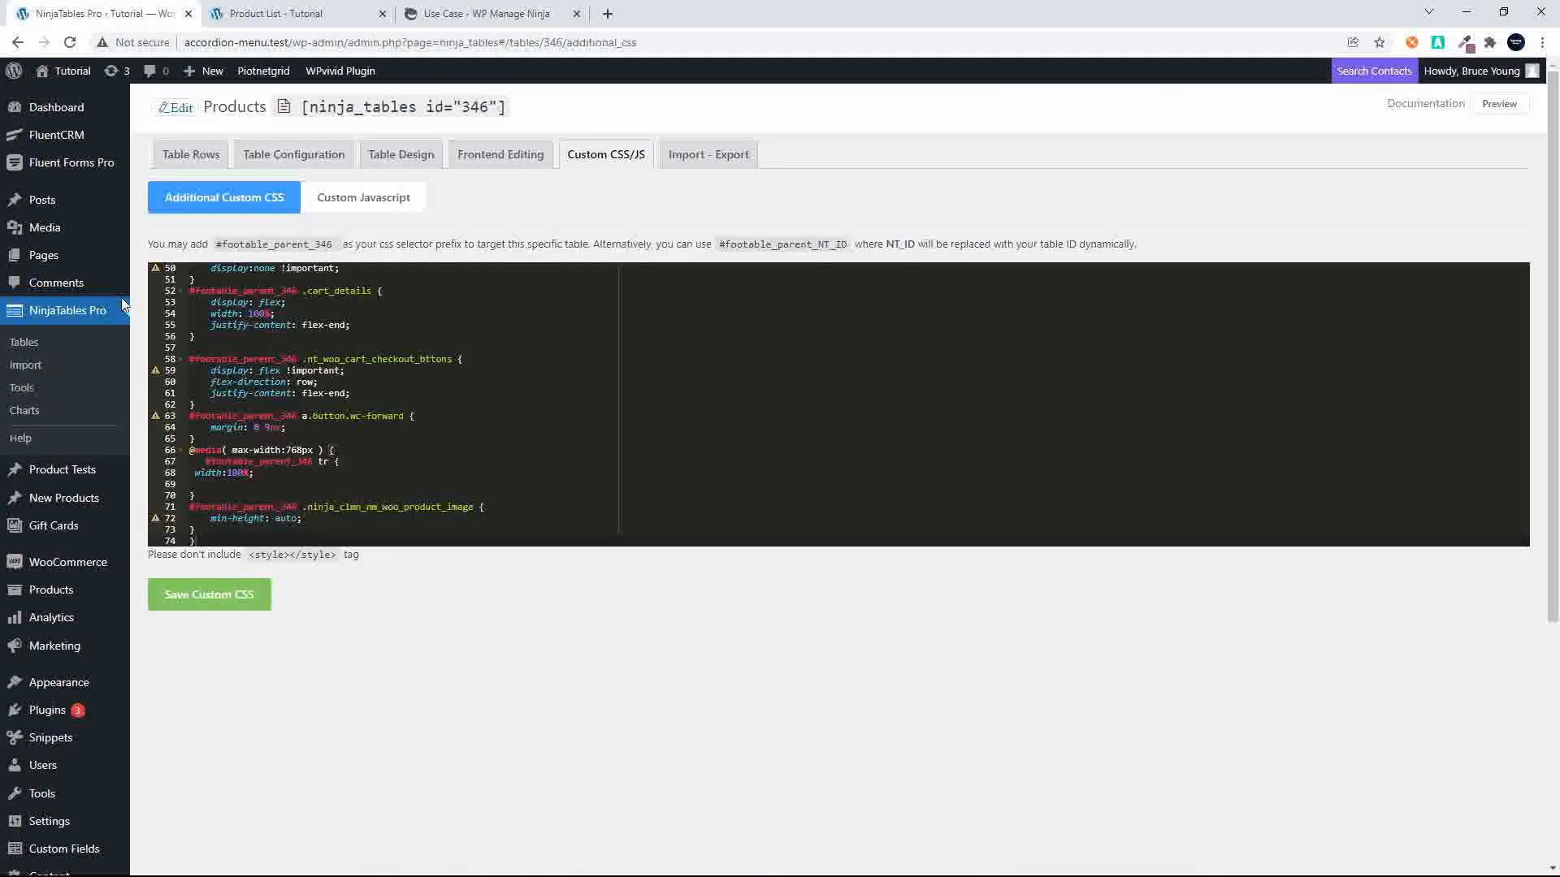
left_click(23, 345)
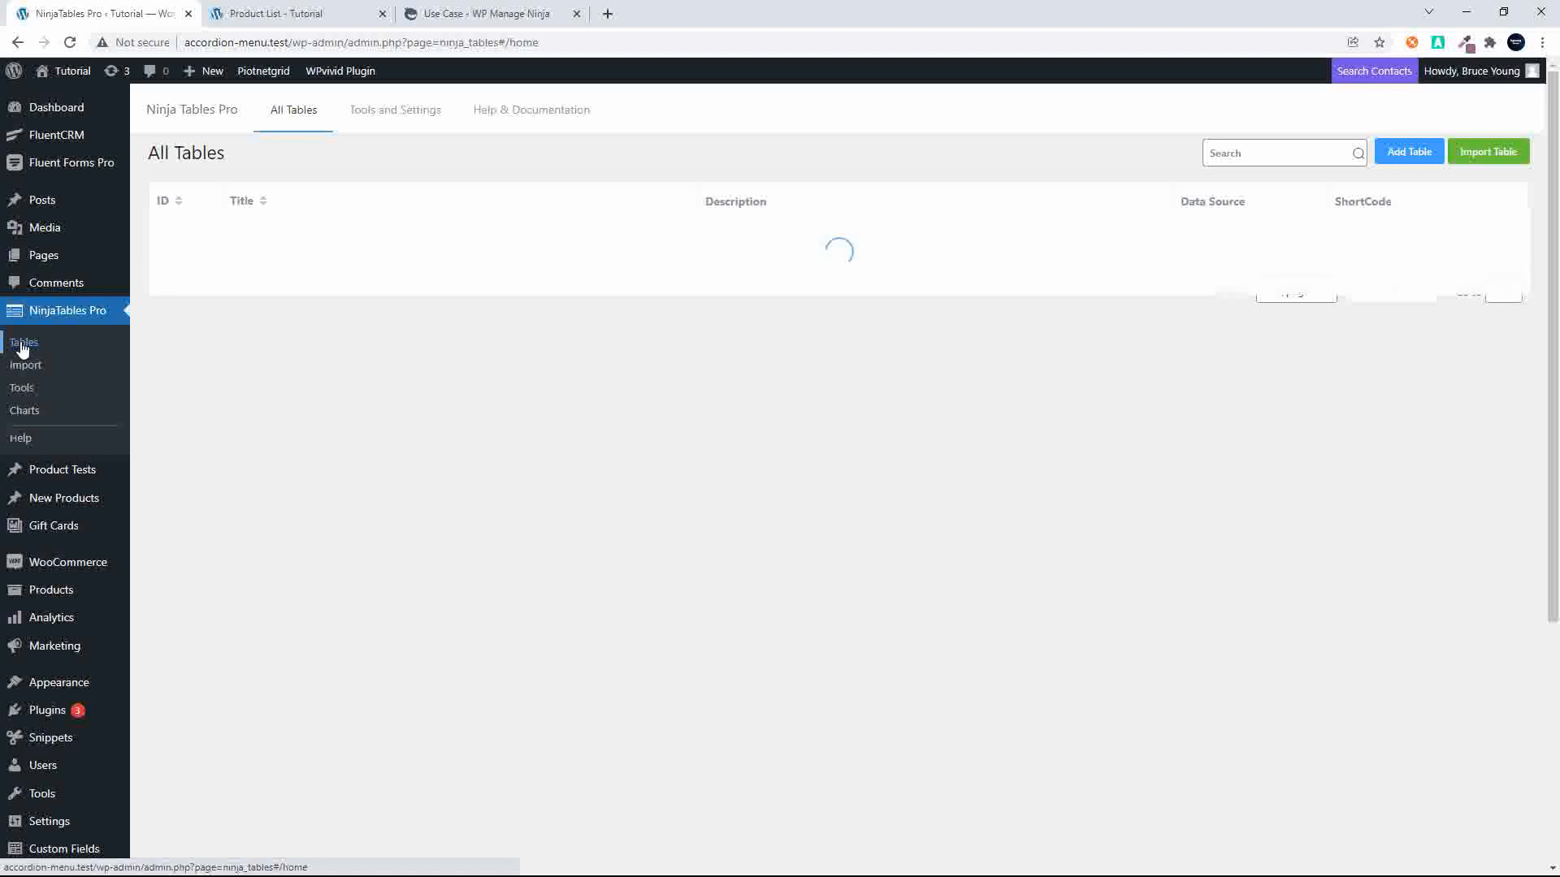
left_click(1410, 152)
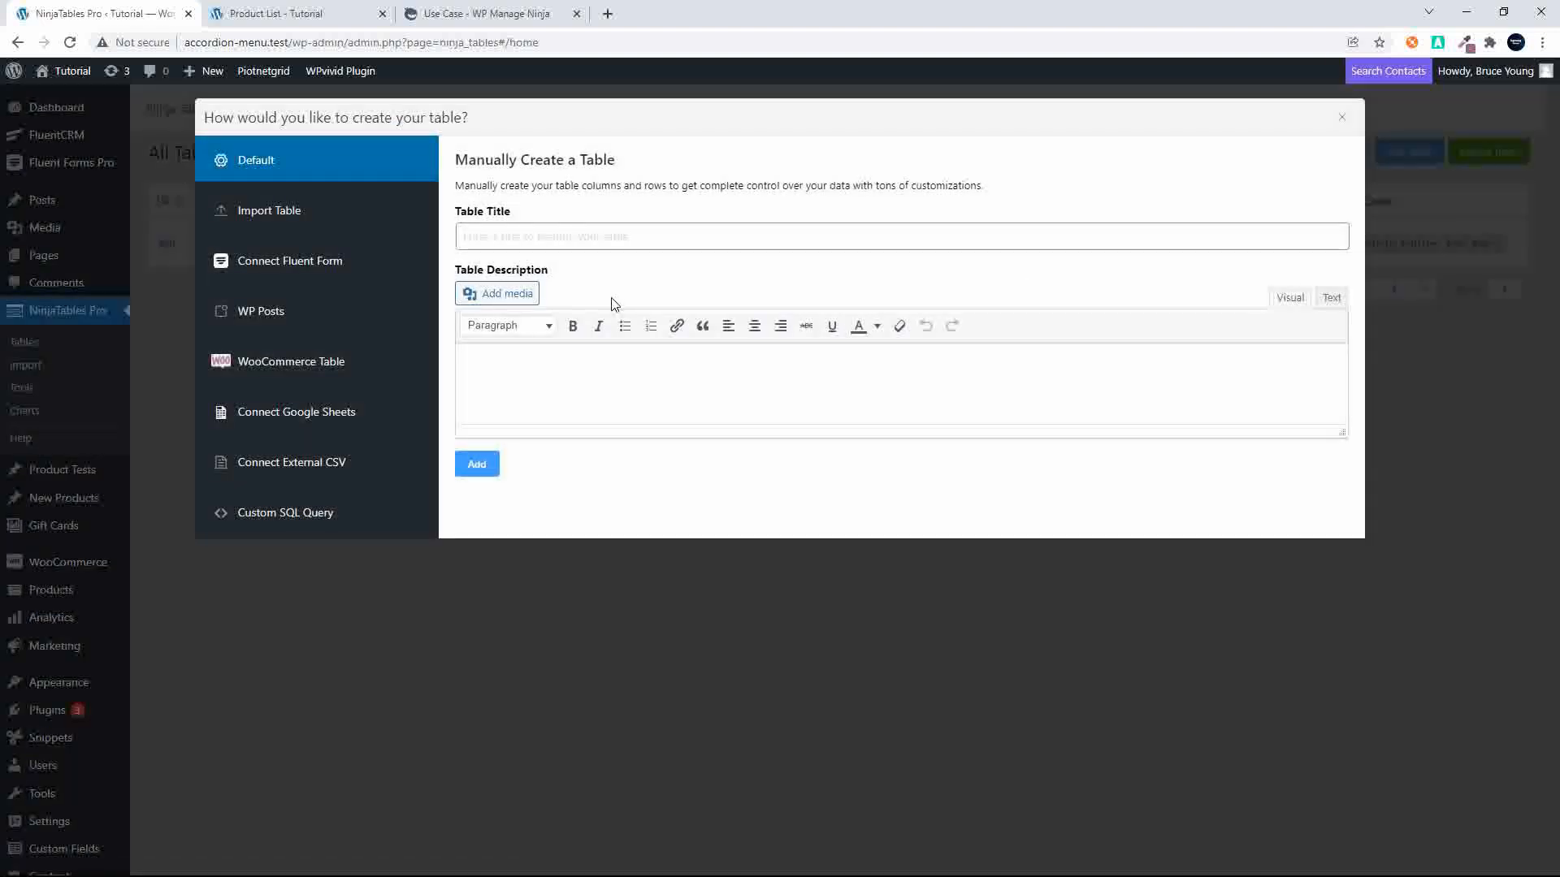
left_click(638, 233)
type("P")
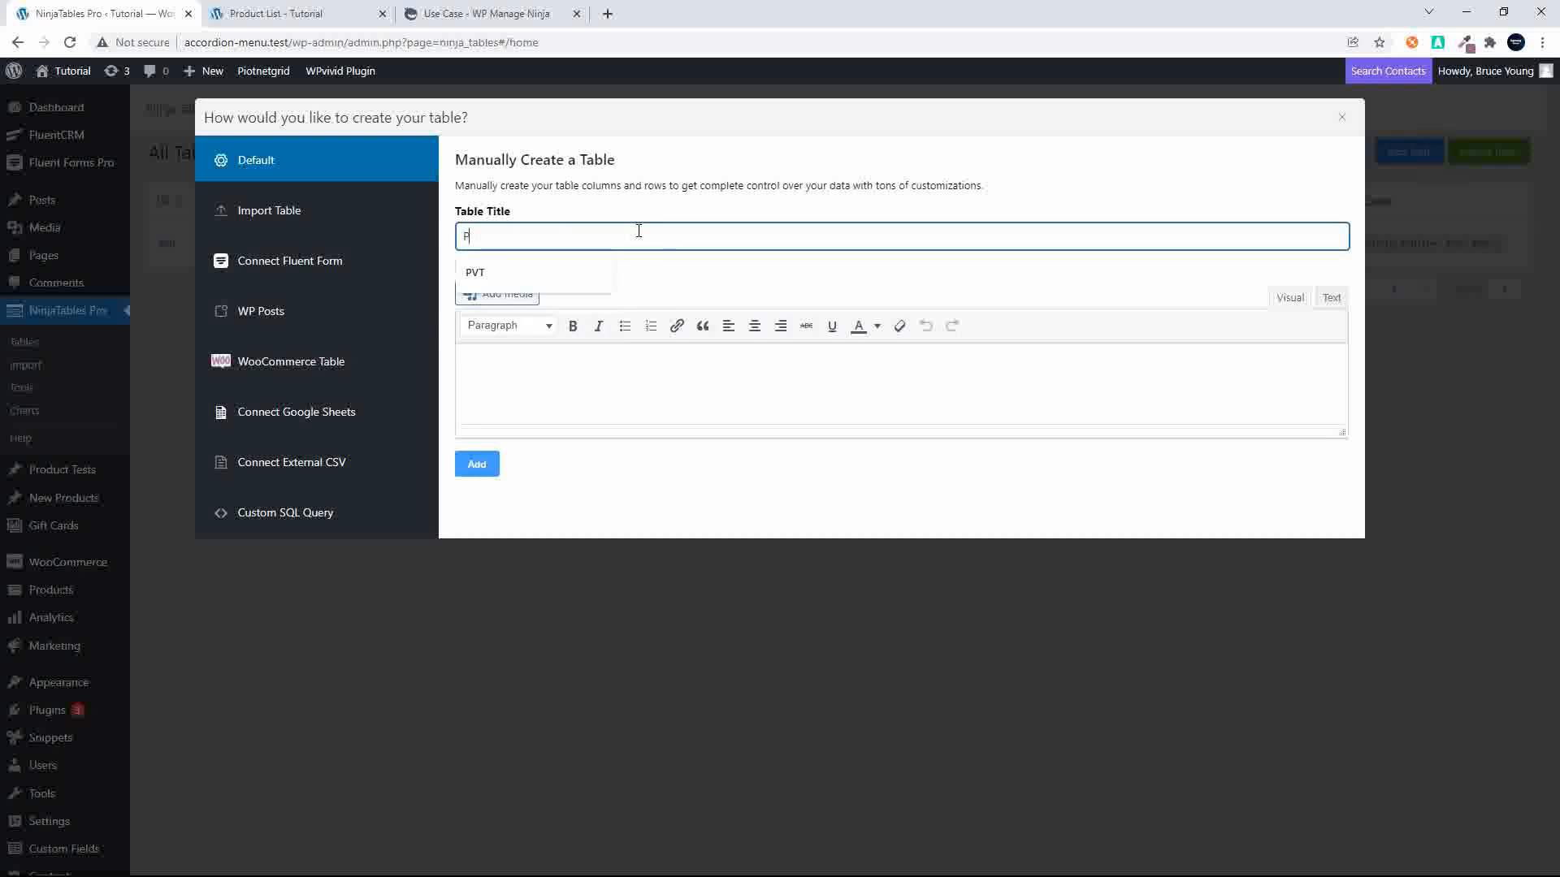
type("roduct Two")
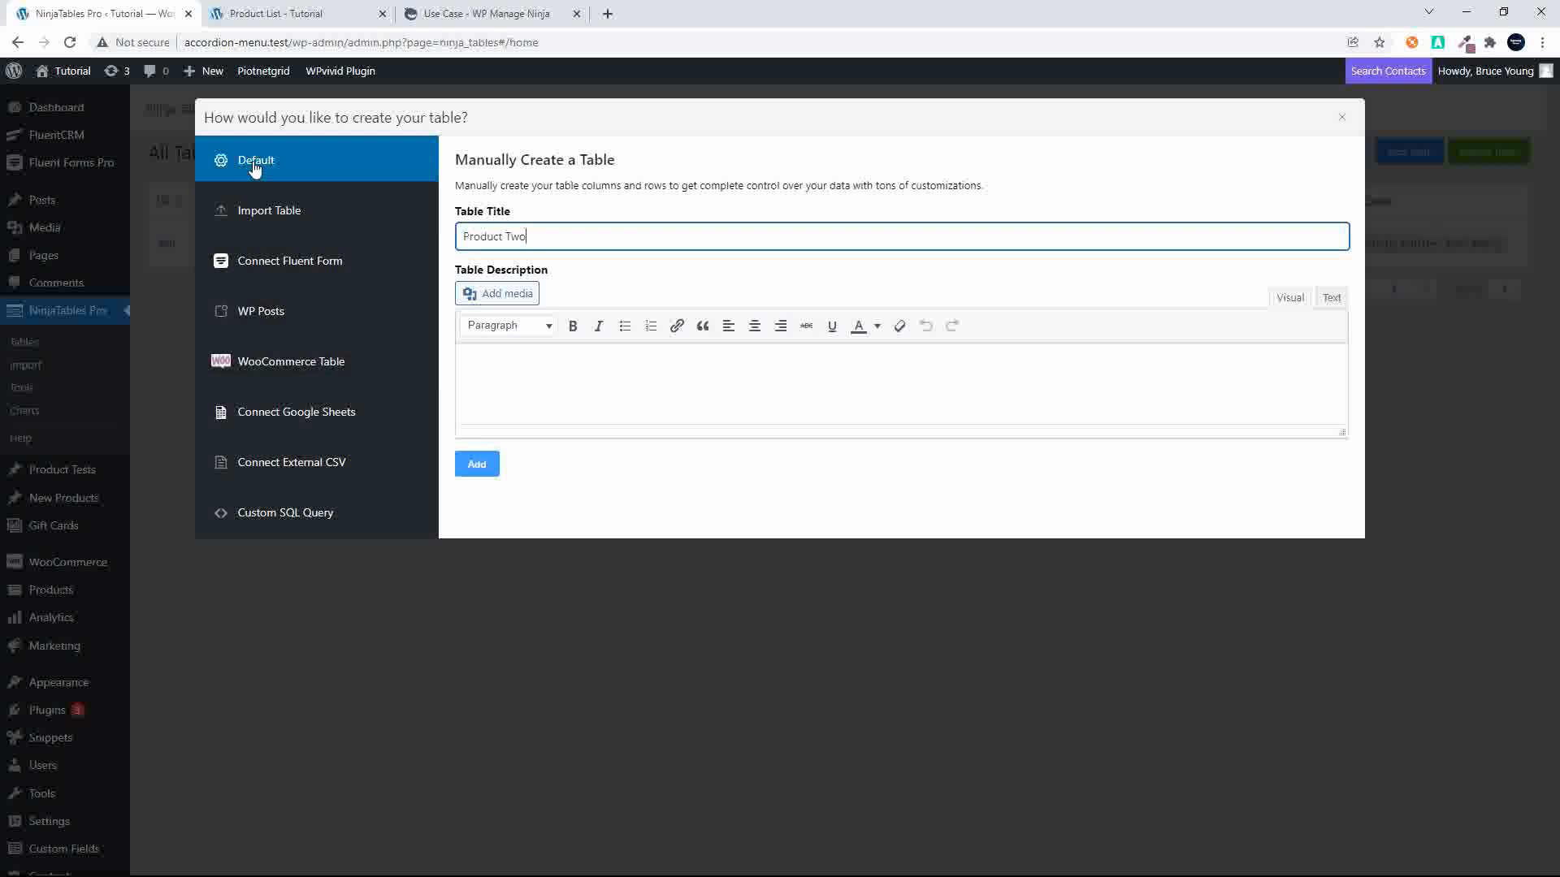
- Create a WooCommerce products table titled "Product Two" without any category, tag or product type filters
left_click(278, 371)
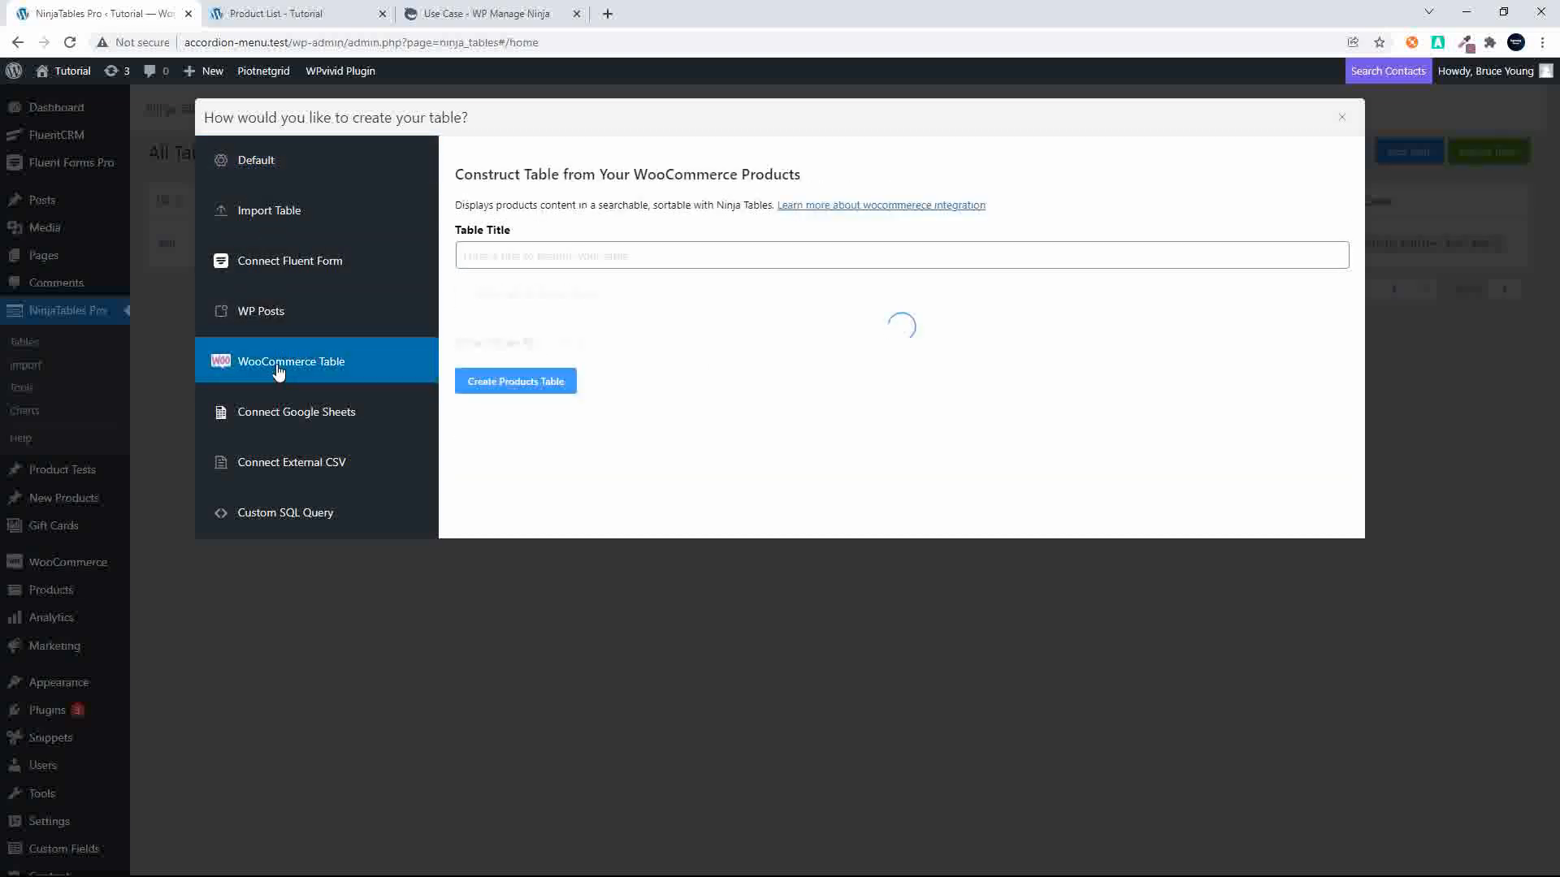
left_click(501, 250)
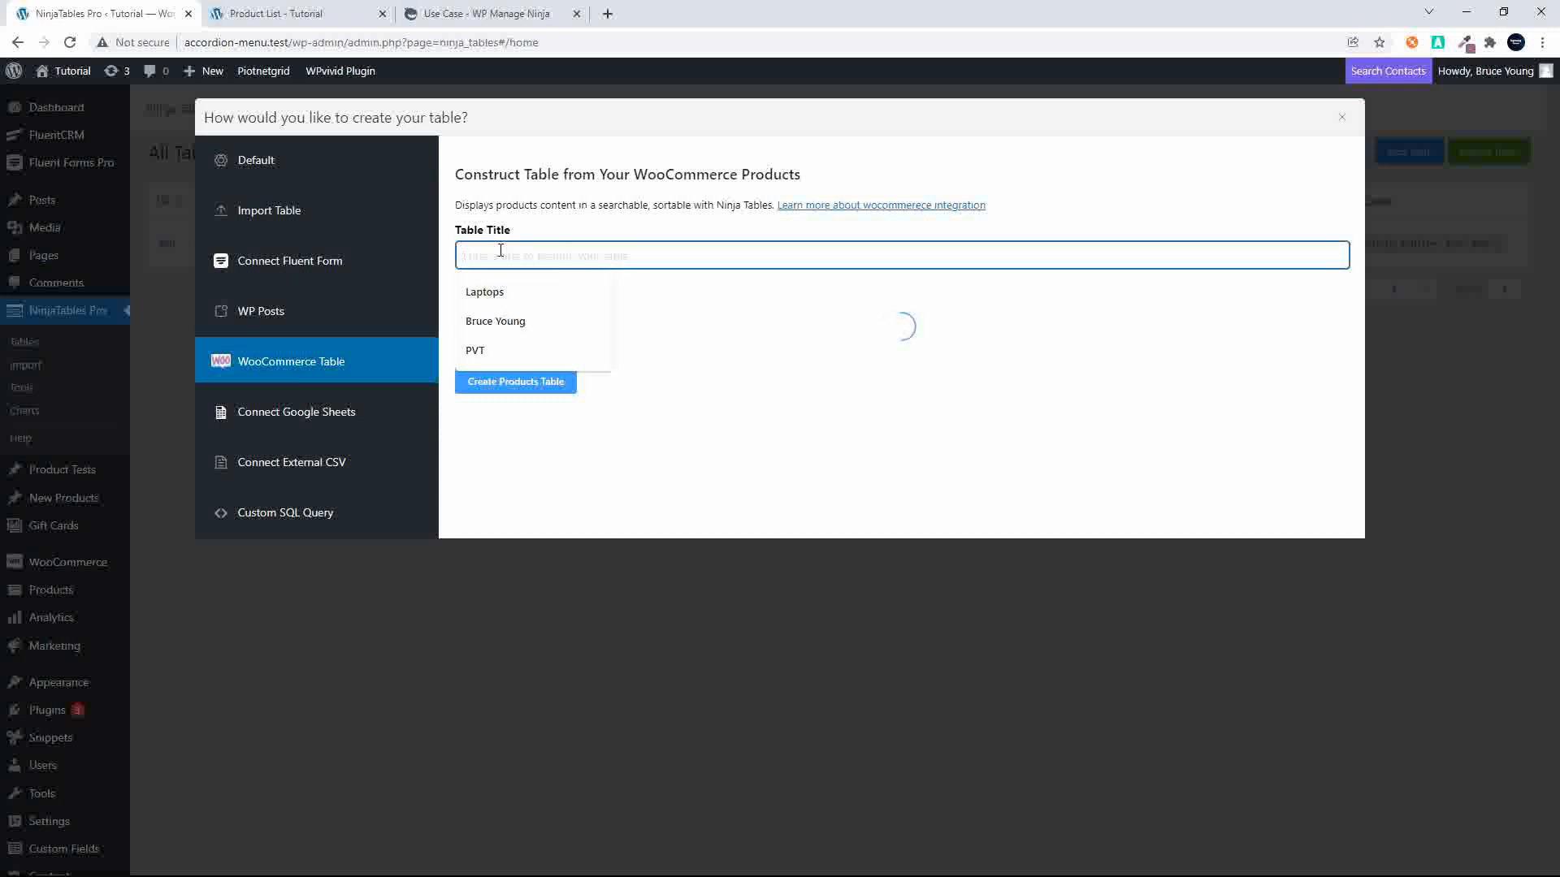
type("P")
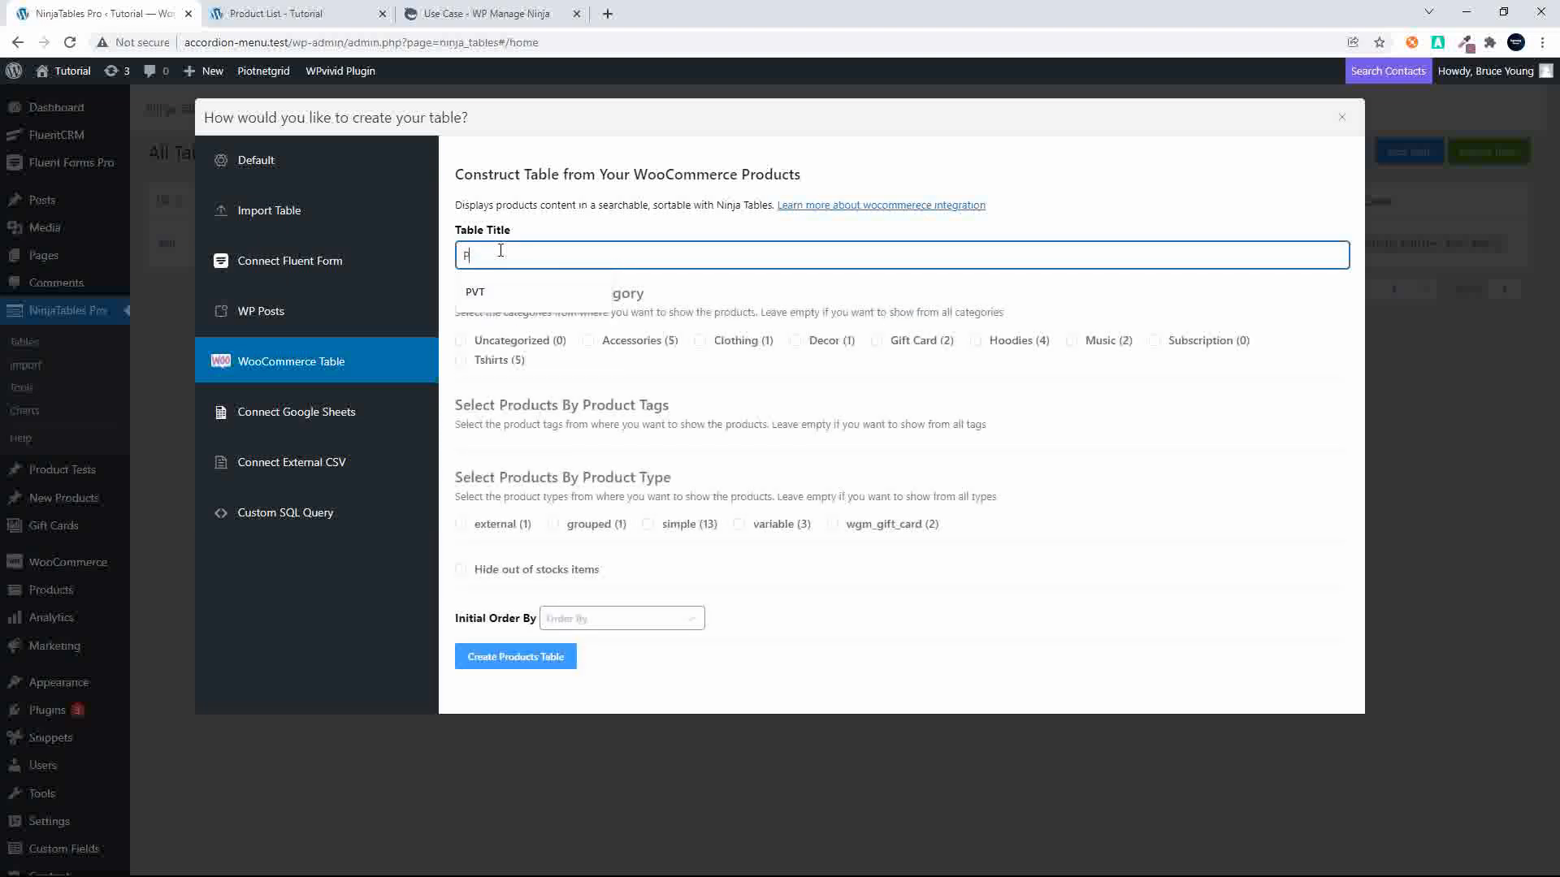
type("roduct Two")
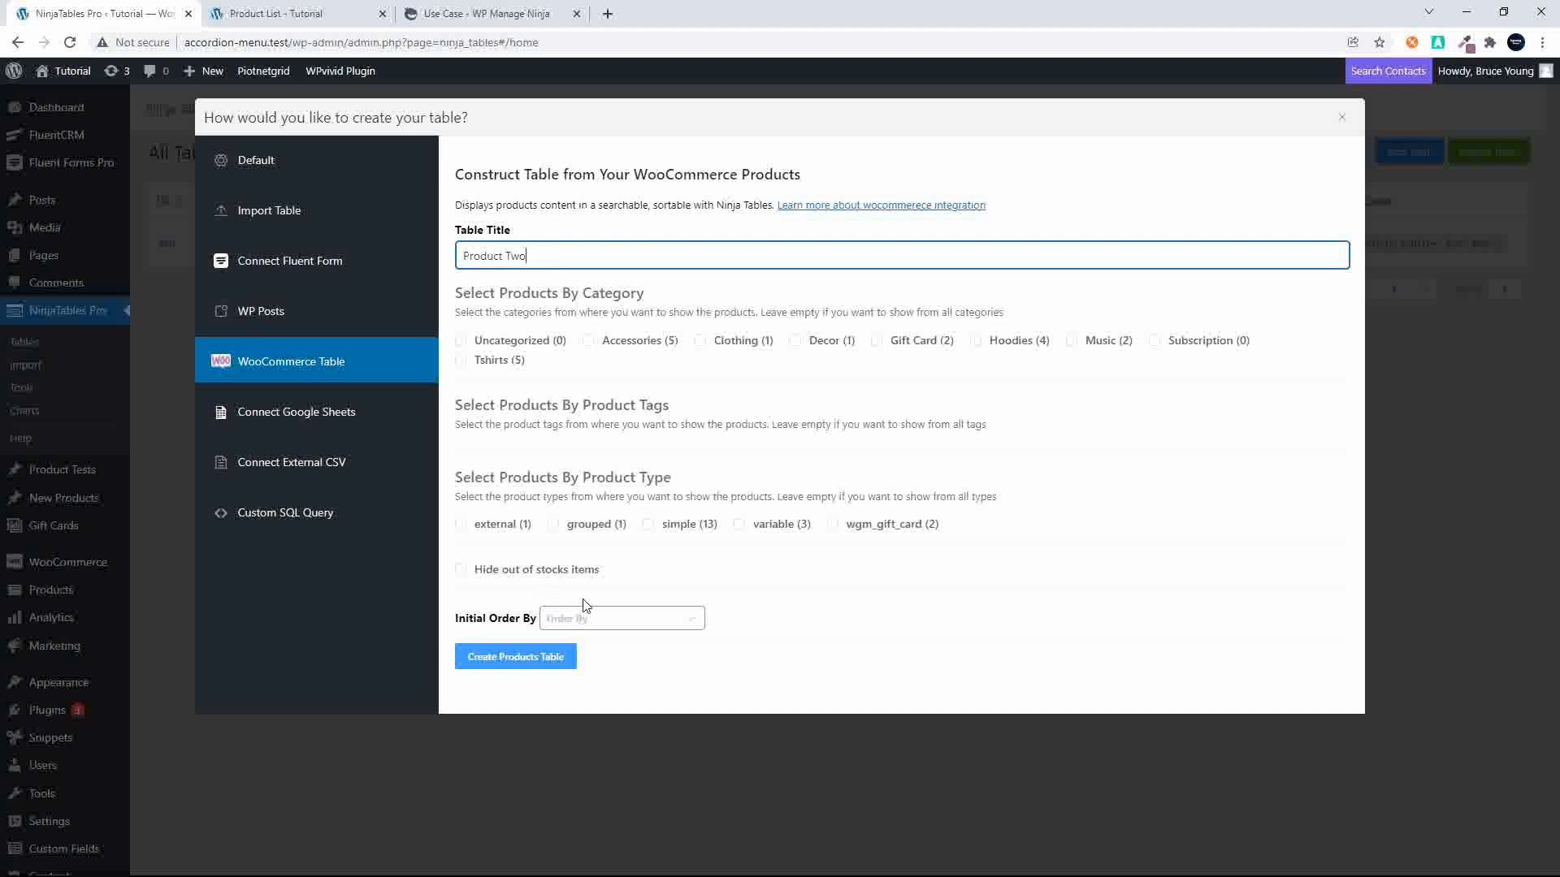
left_click(538, 666)
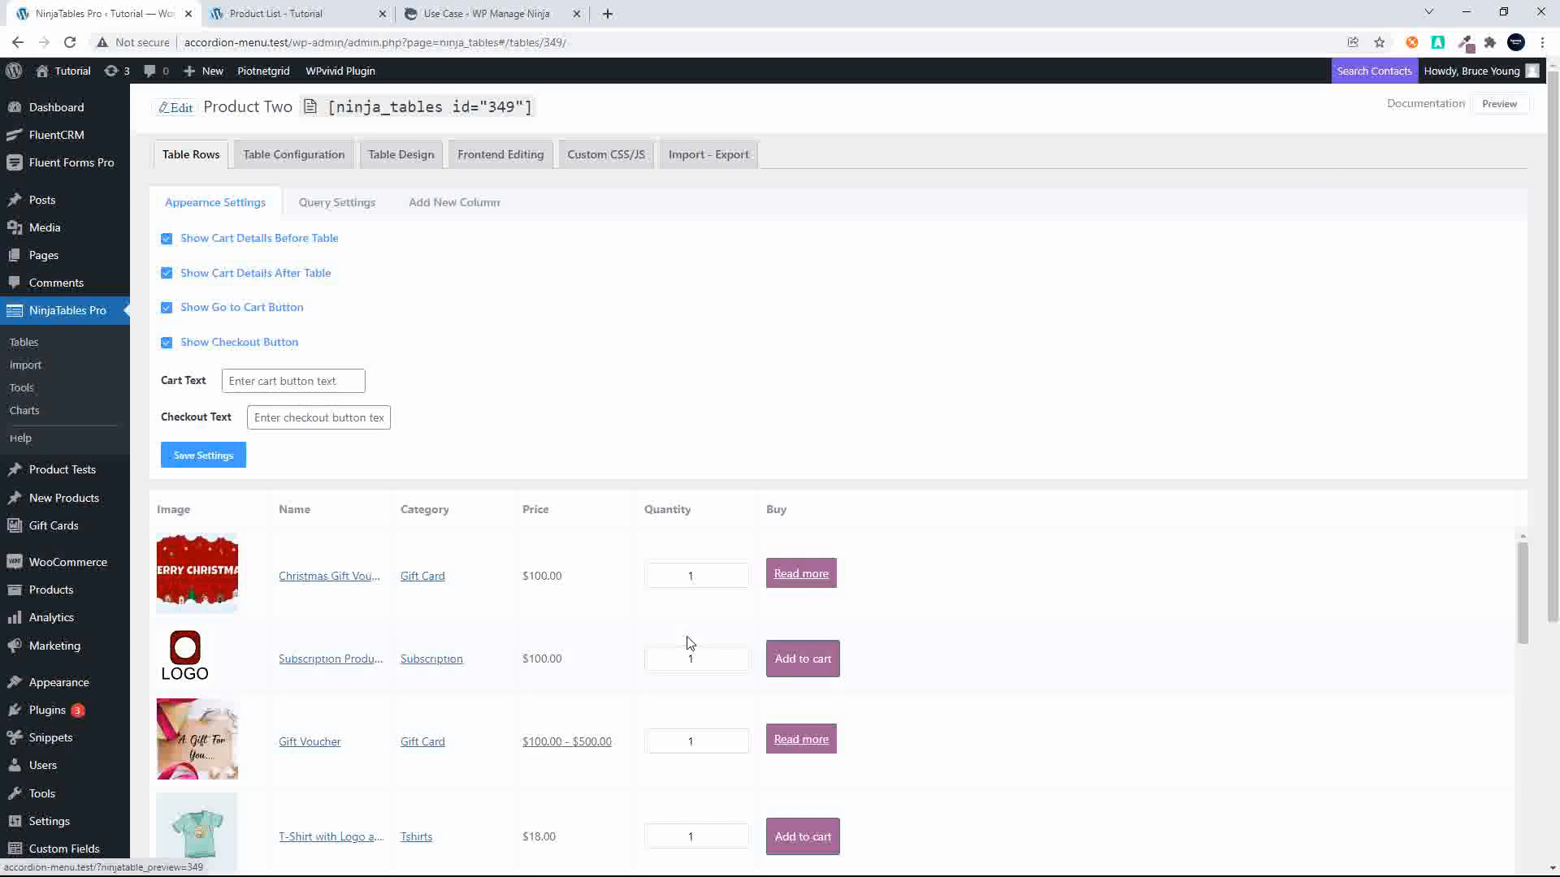
- Preview the Product Two table and look through its product rows from start to end
scroll(800, 563, "down", 2)
scroll(800, 567, "up", 2)
scroll(800, 567, "up", 1)
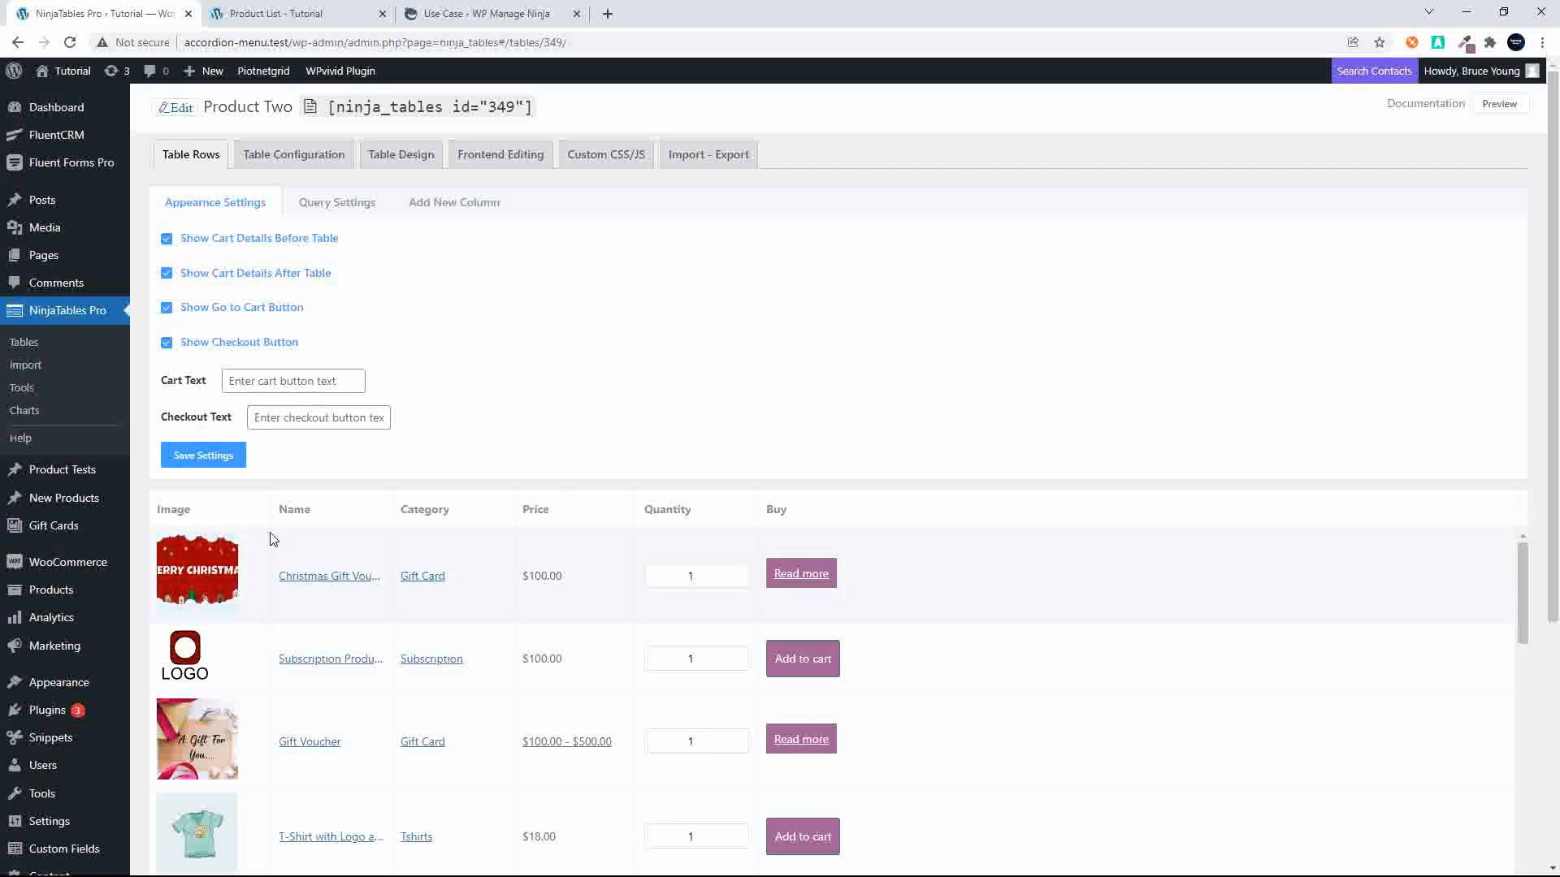
left_click(1502, 107)
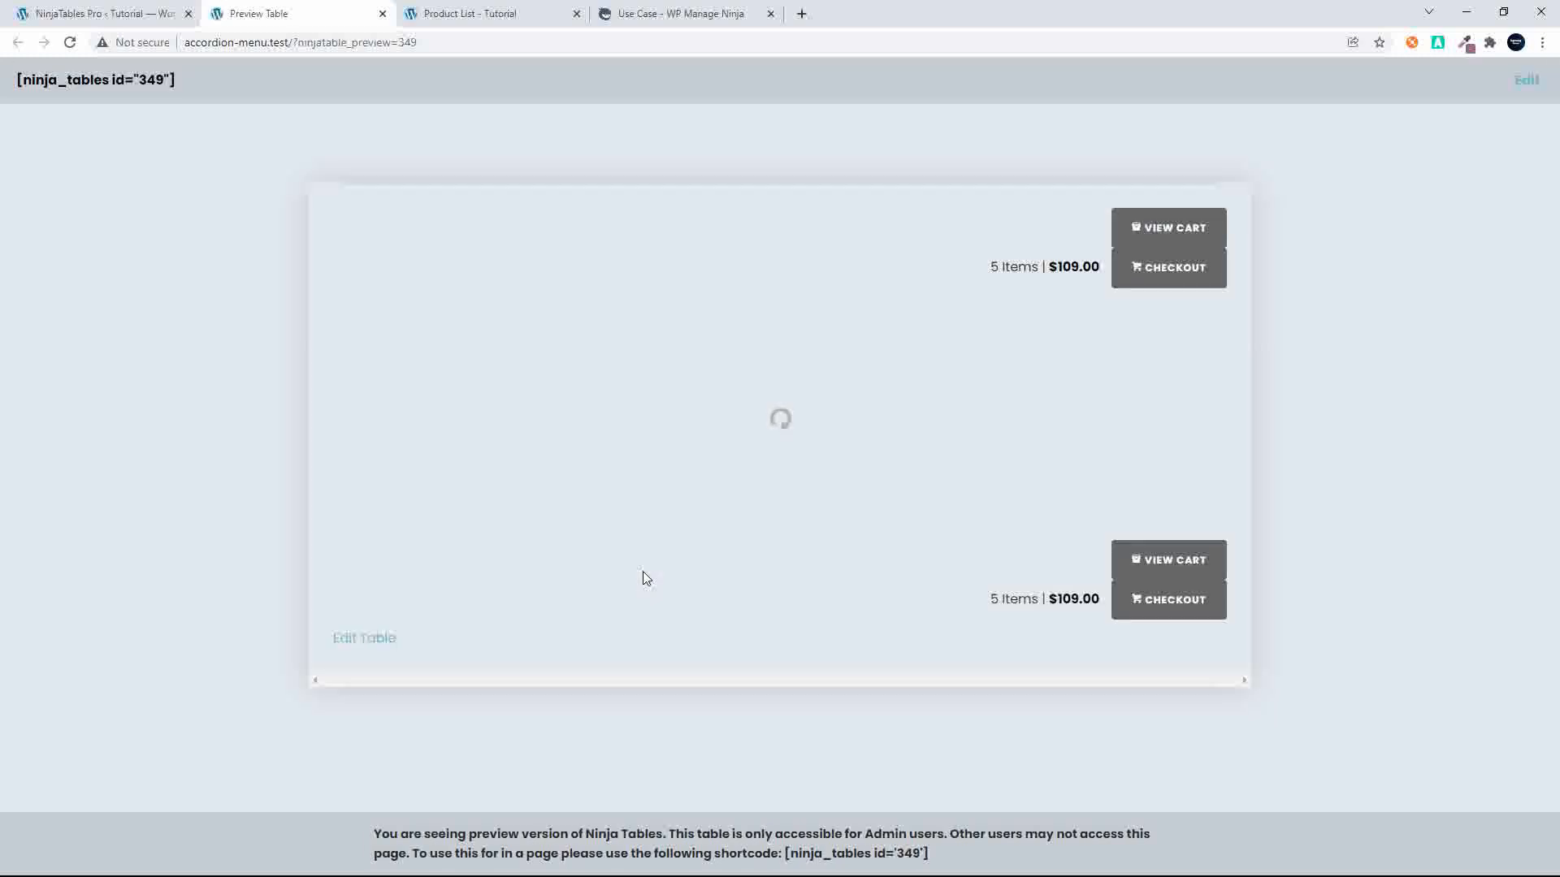
scroll(646, 579, "down", 10)
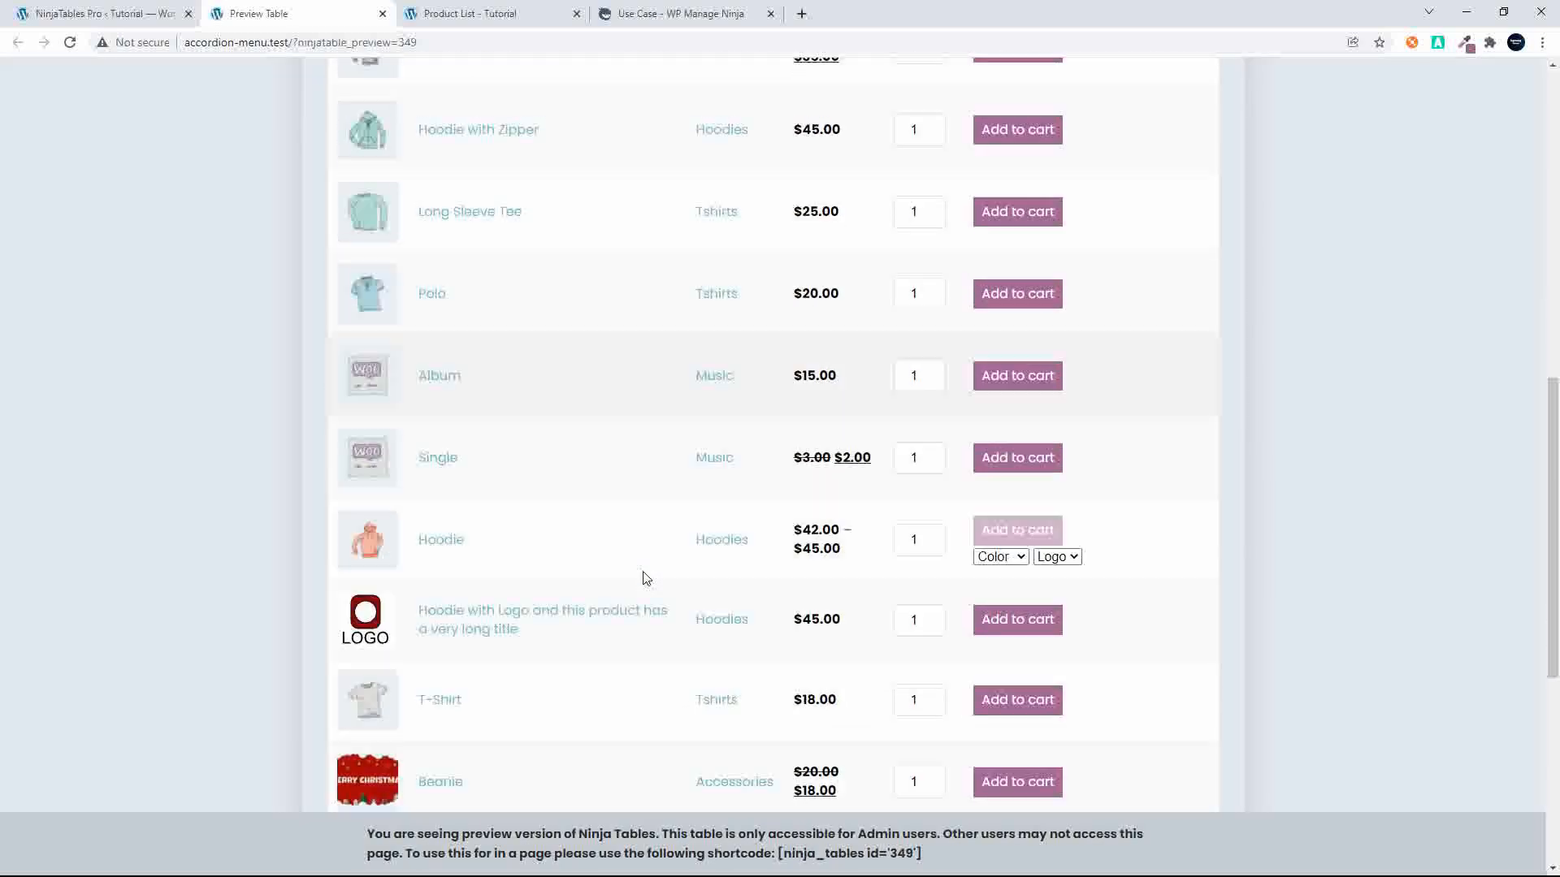
scroll(646, 579, "down", 6)
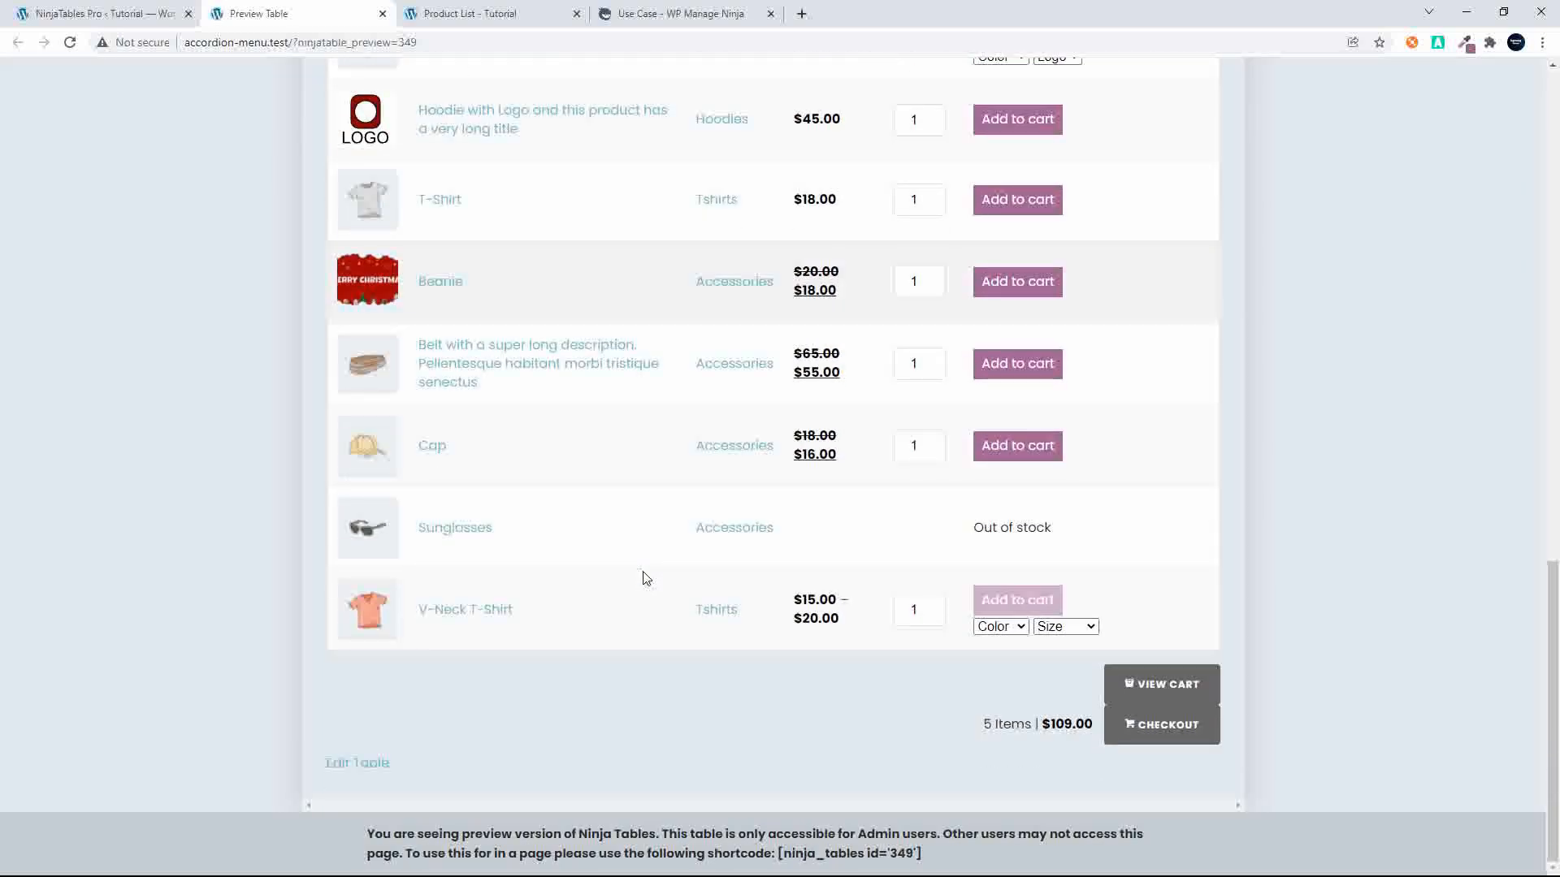
scroll(646, 579, "up", 12)
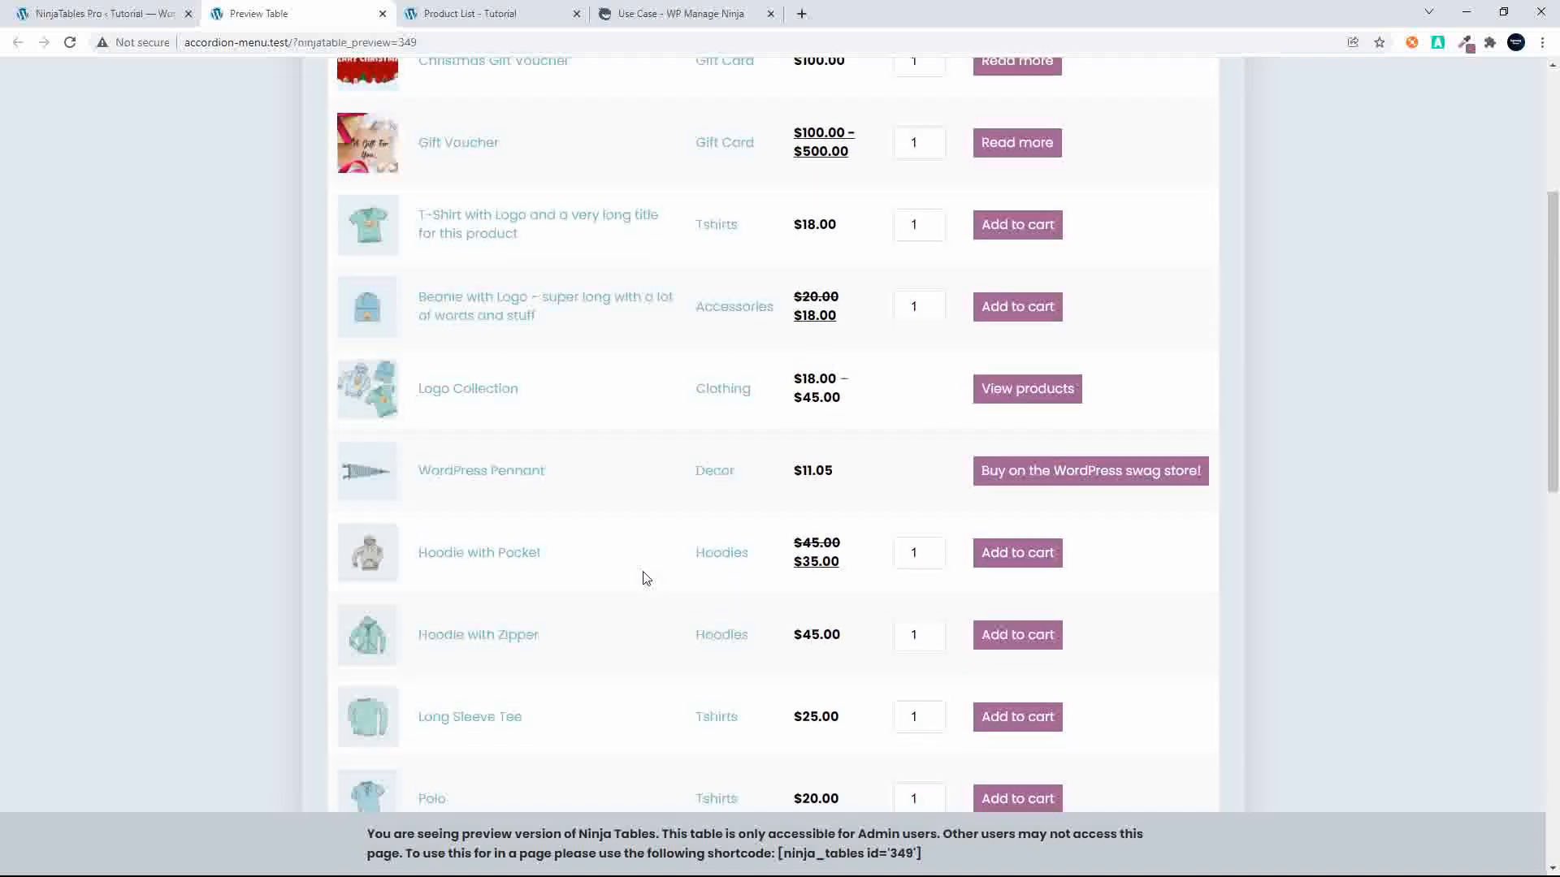
scroll(645, 578, "up", 4)
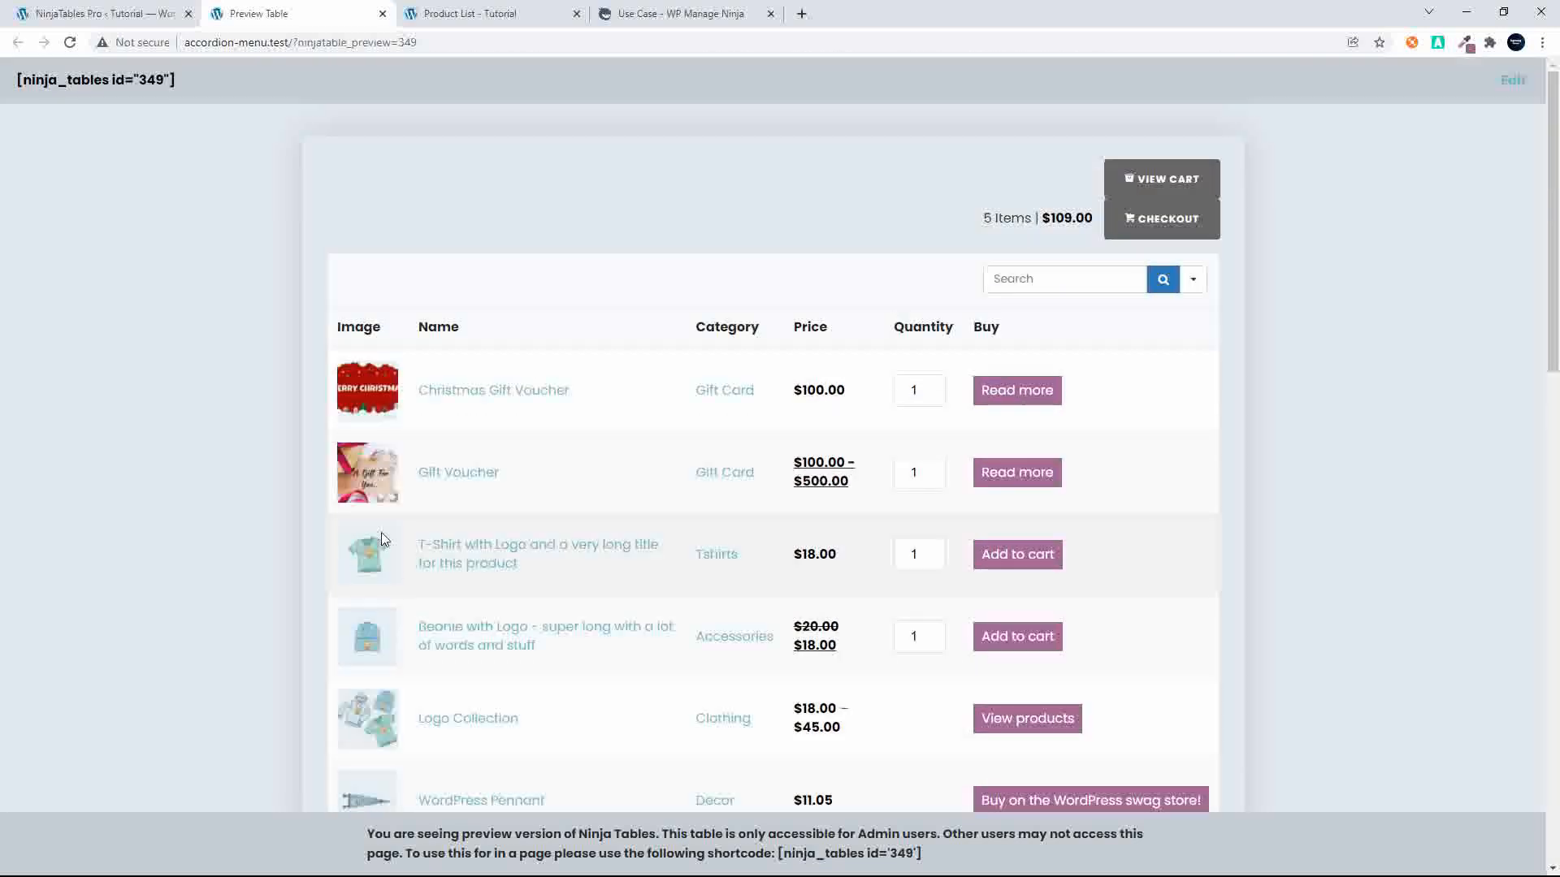
- Paste the copied grid CSS into Product Two's additional custom CSS and save it
left_click(105, 18)
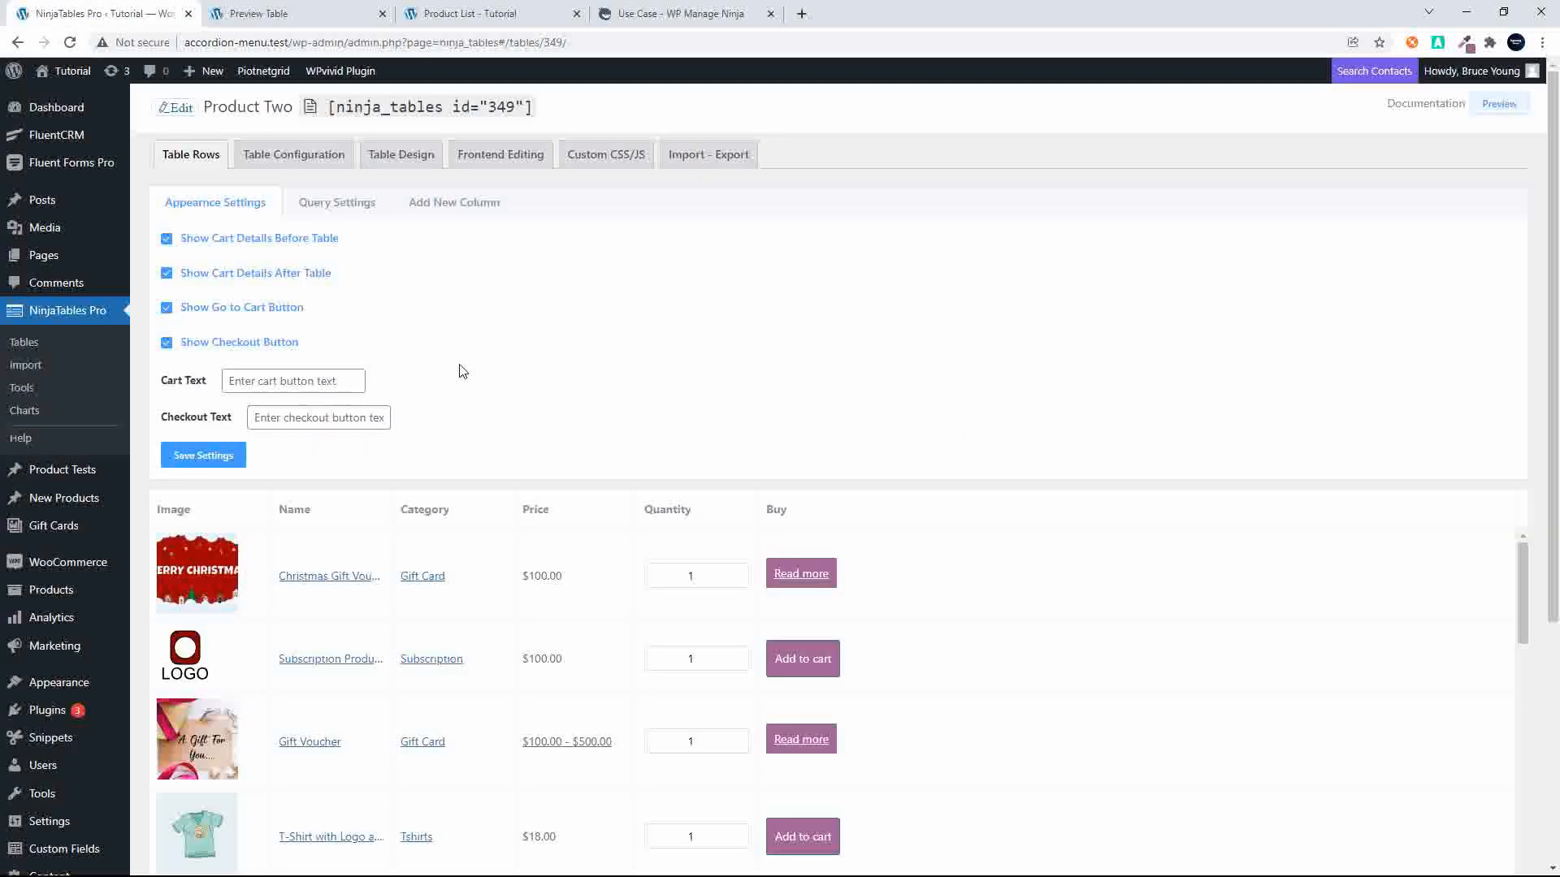
left_click(611, 161)
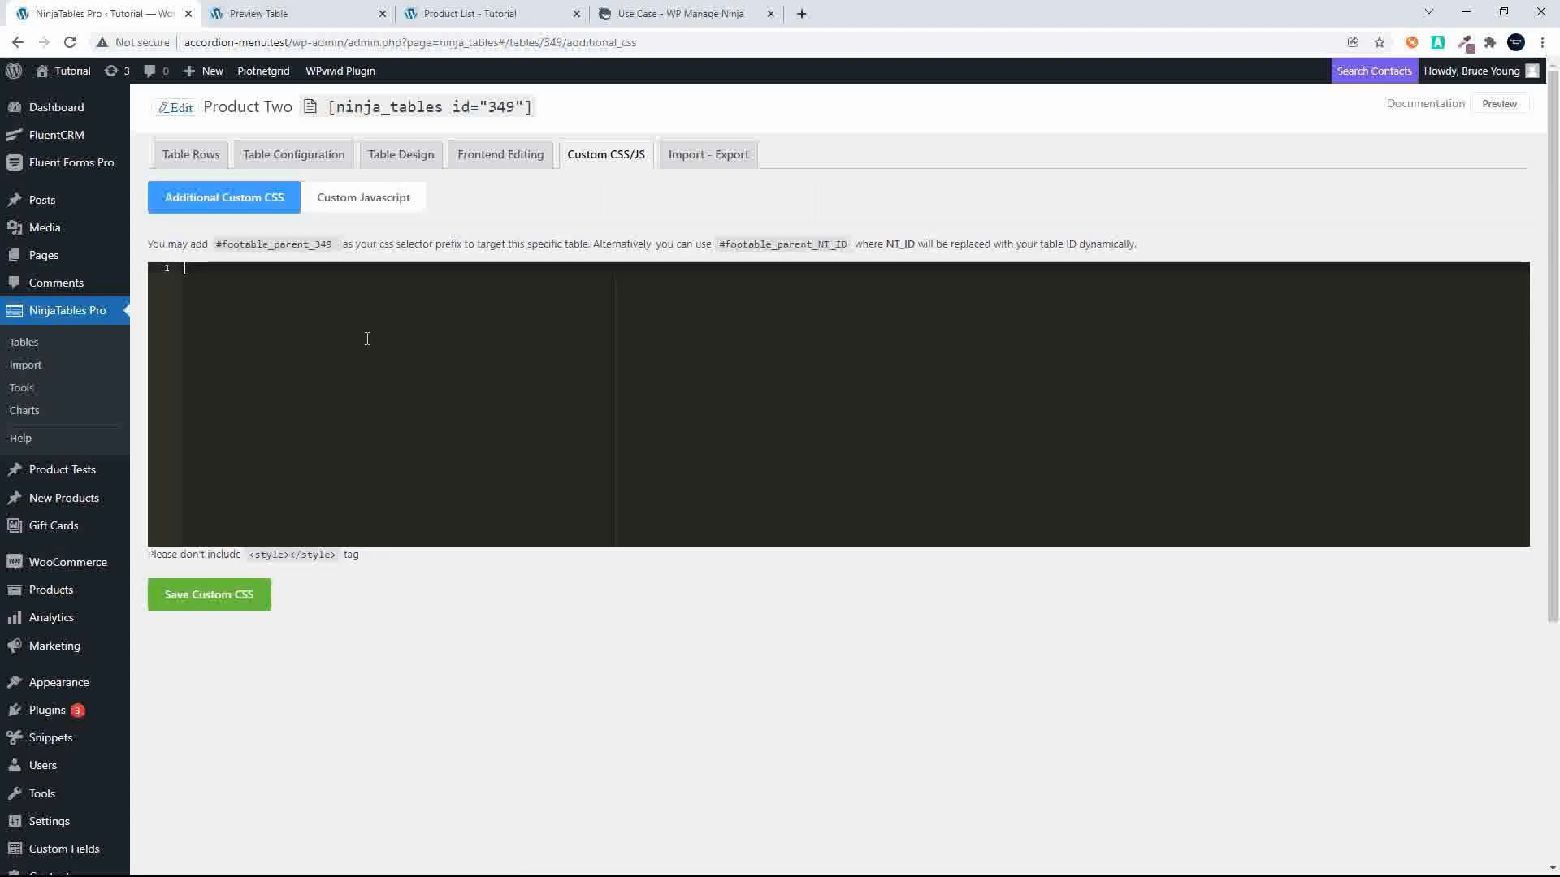
key("ctrl+v")
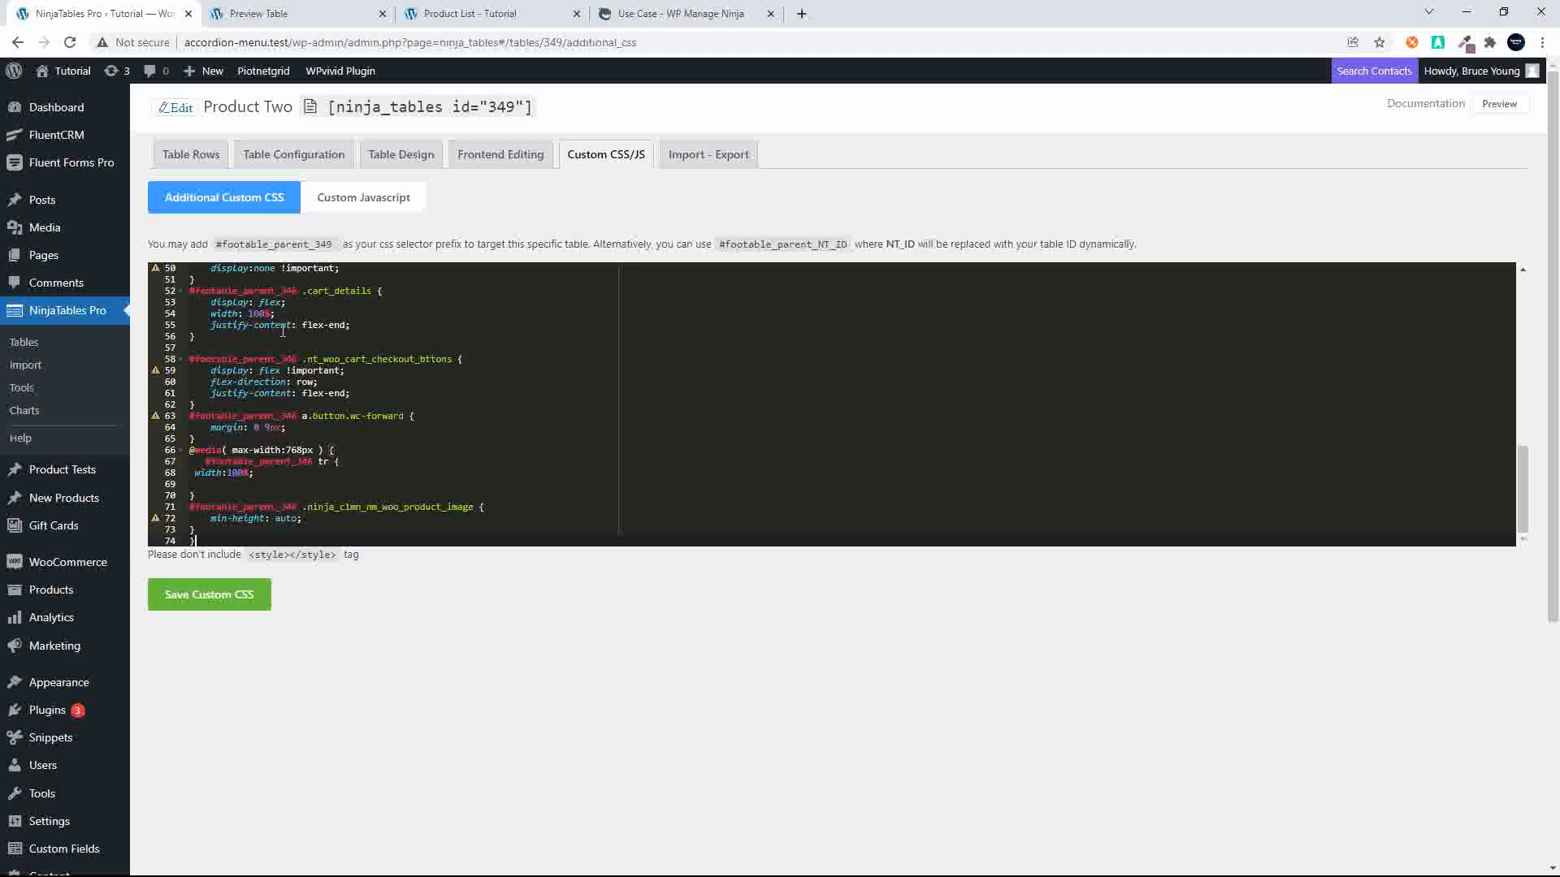
left_click(208, 601)
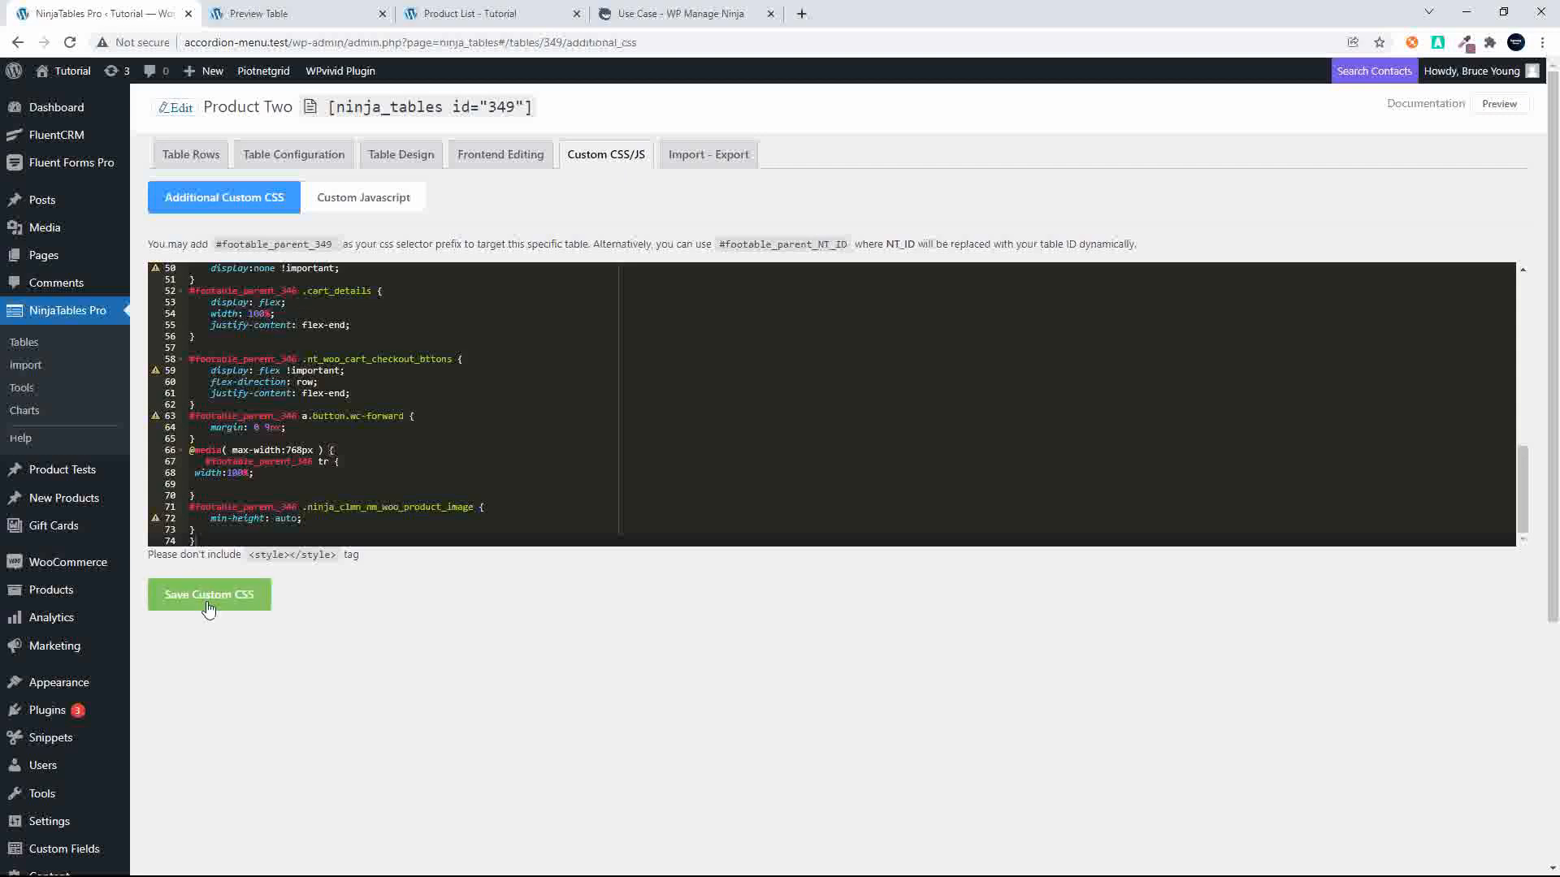
- Reload the Product Two preview to check the pasted CSS, and return to the custom CSS editor
left_click(283, 13)
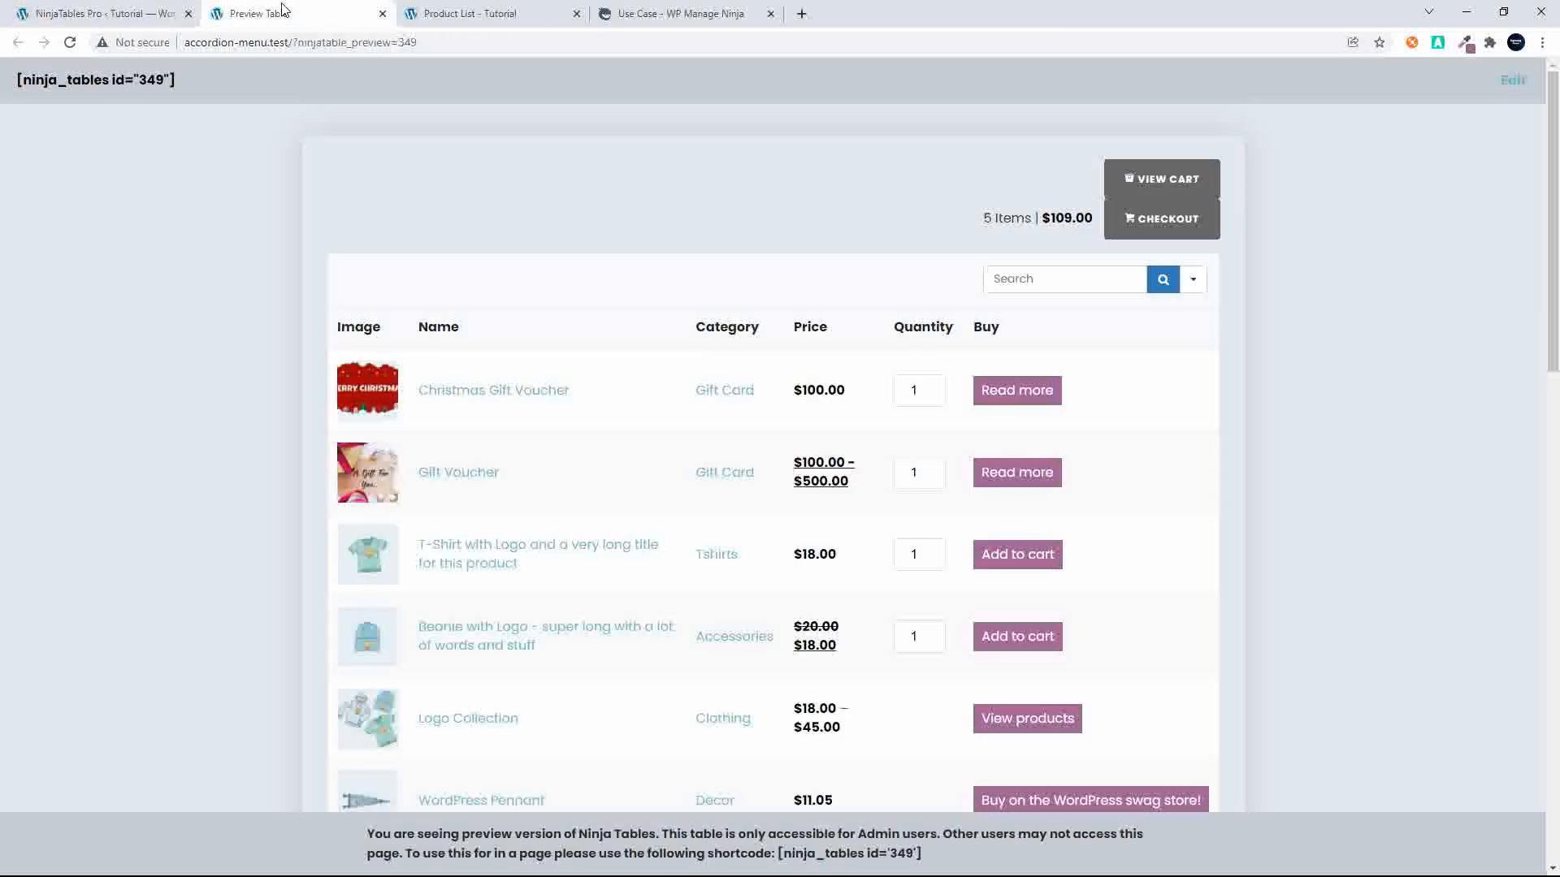
left_click(70, 43)
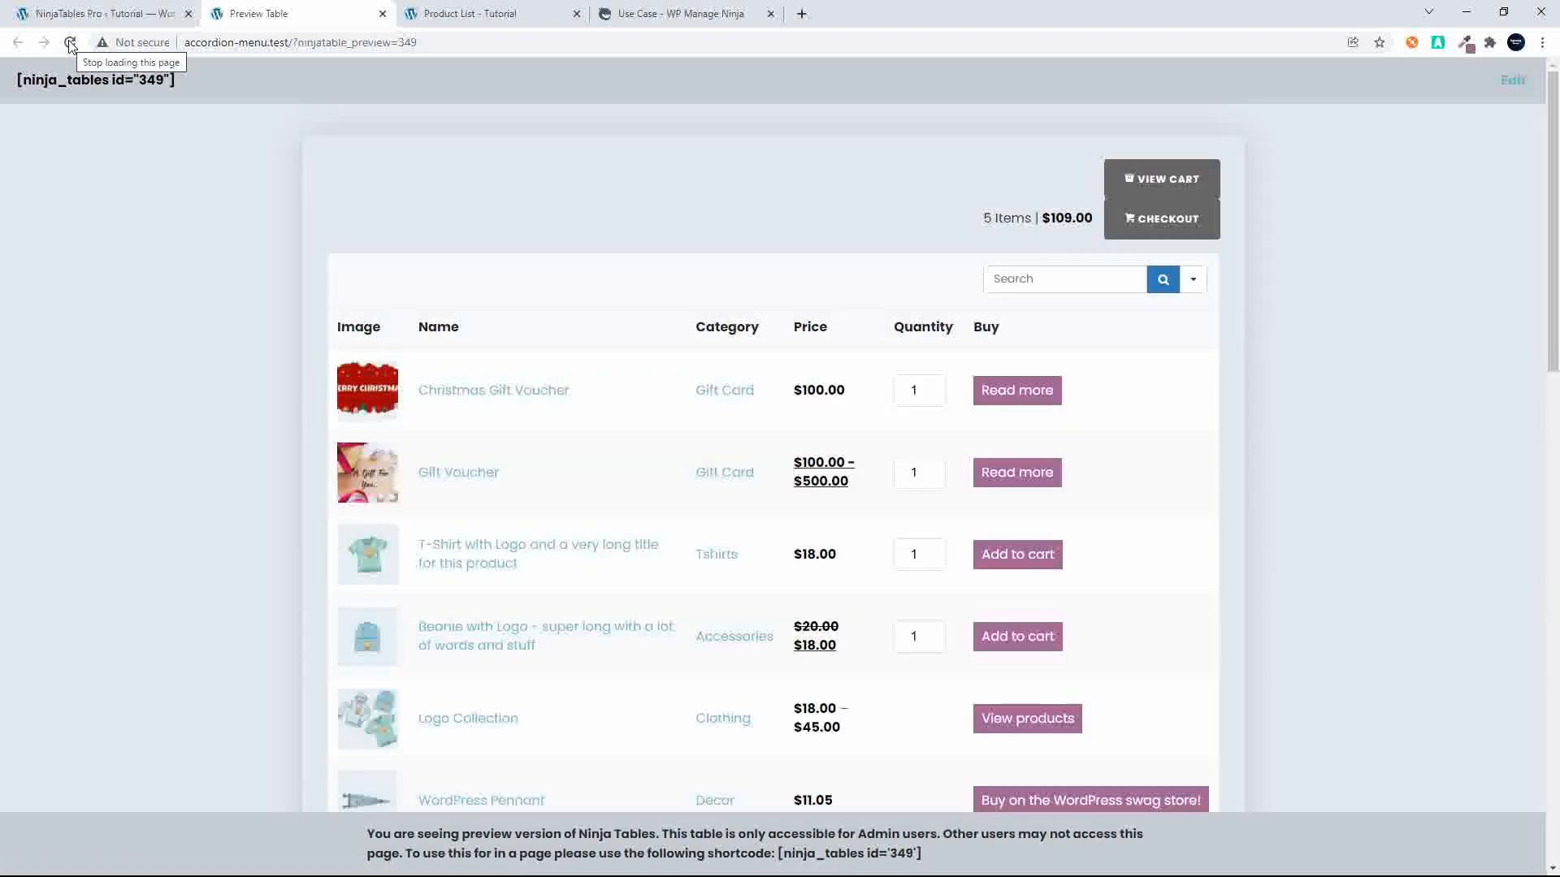
left_click(106, 8)
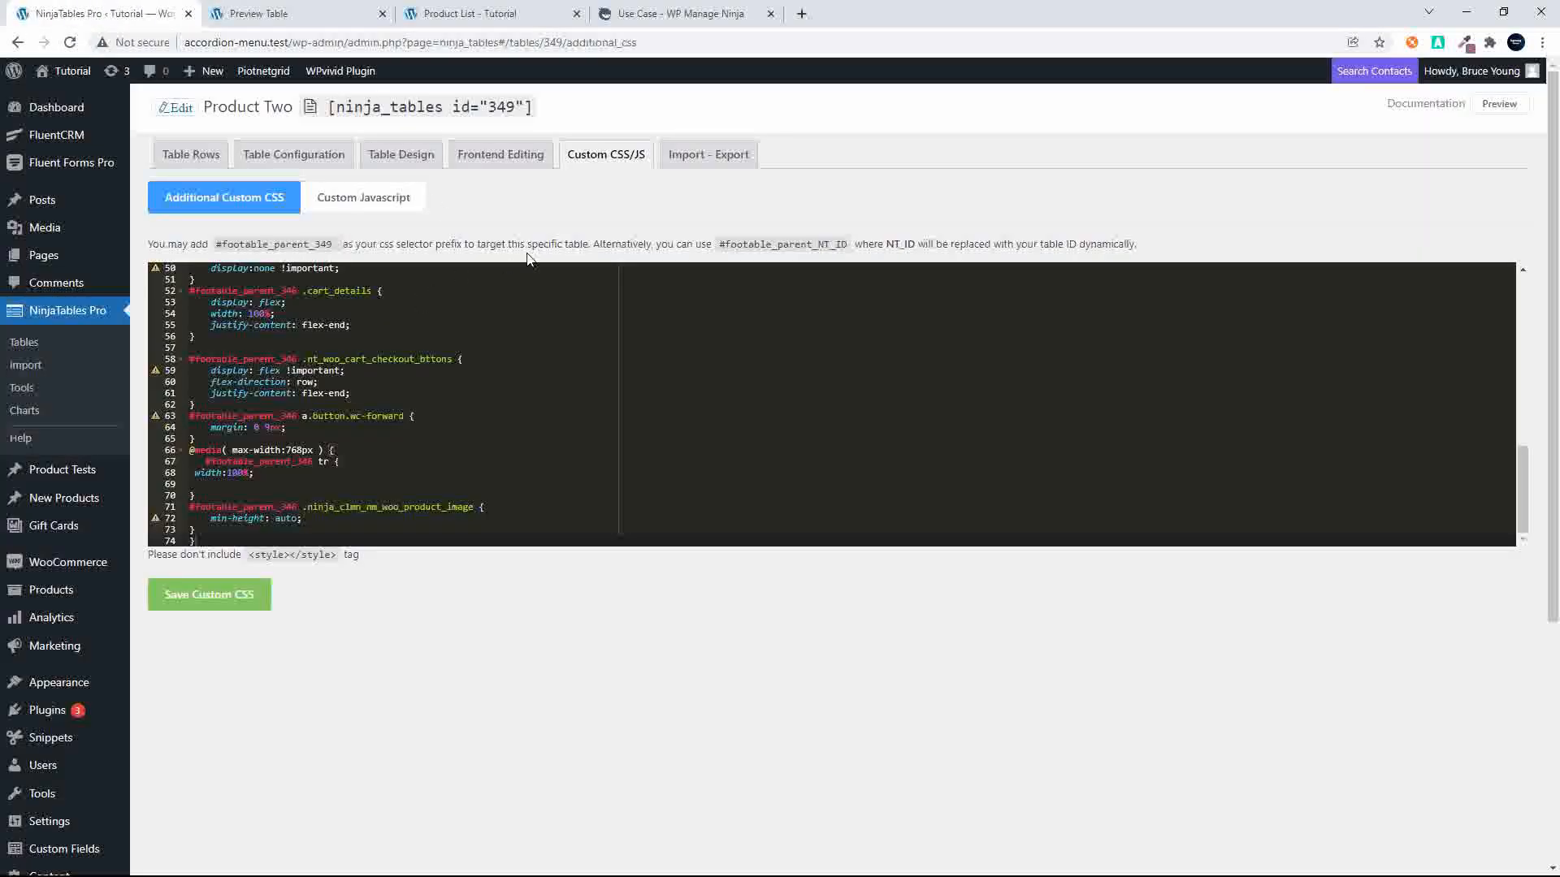
- Compare the suggested selector prefix #footable_parent_349 with the prefix used in the first rules of the pasted CSS
scroll(440, 345, "up", 8)
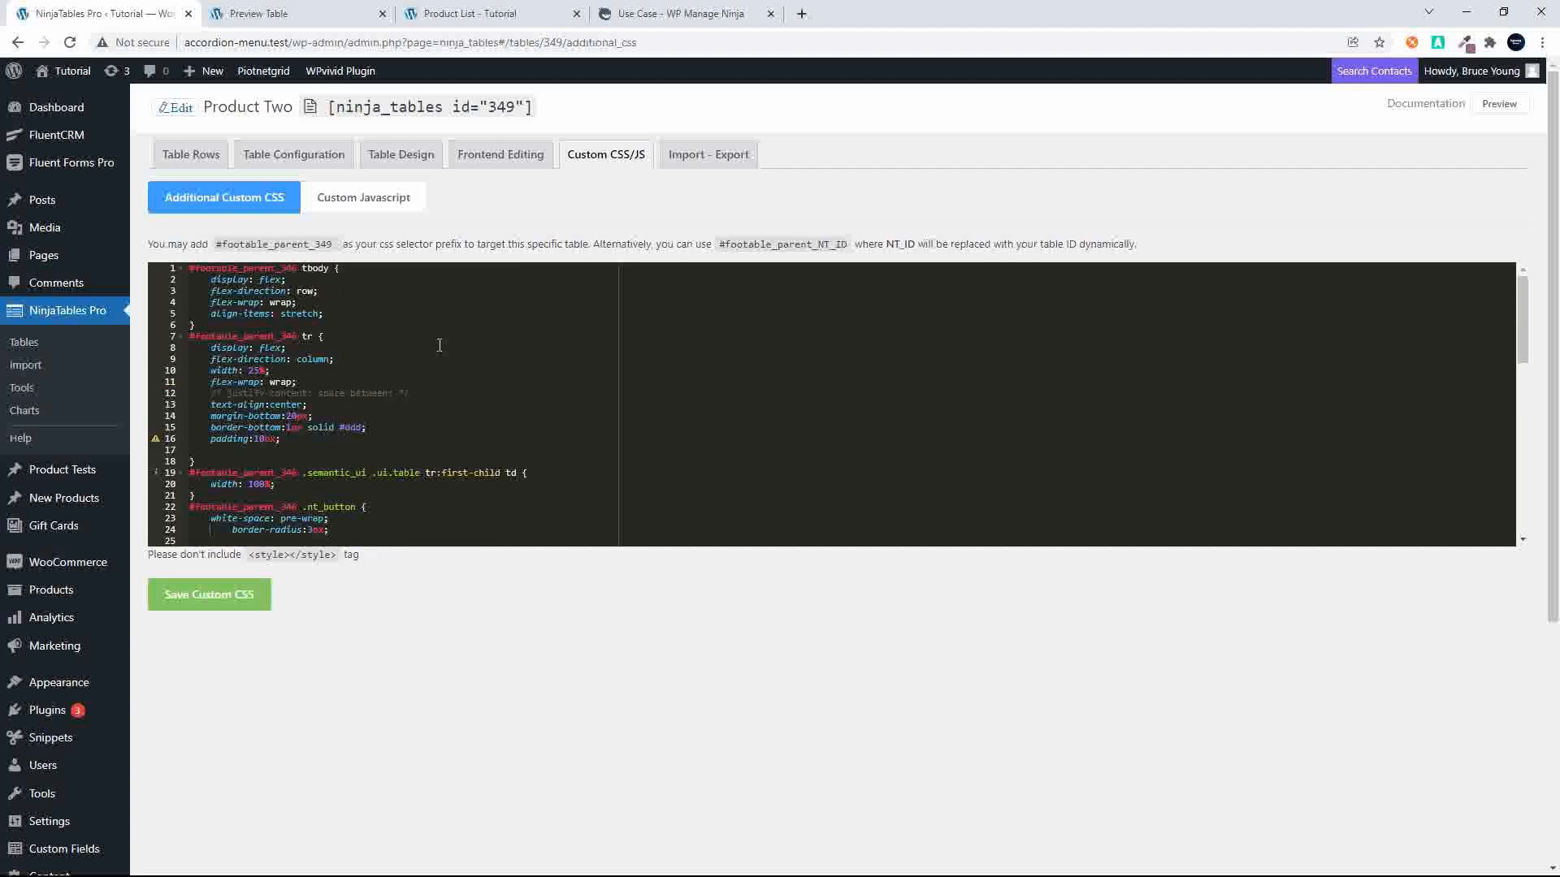
left_click_drag(216, 244, 353, 244)
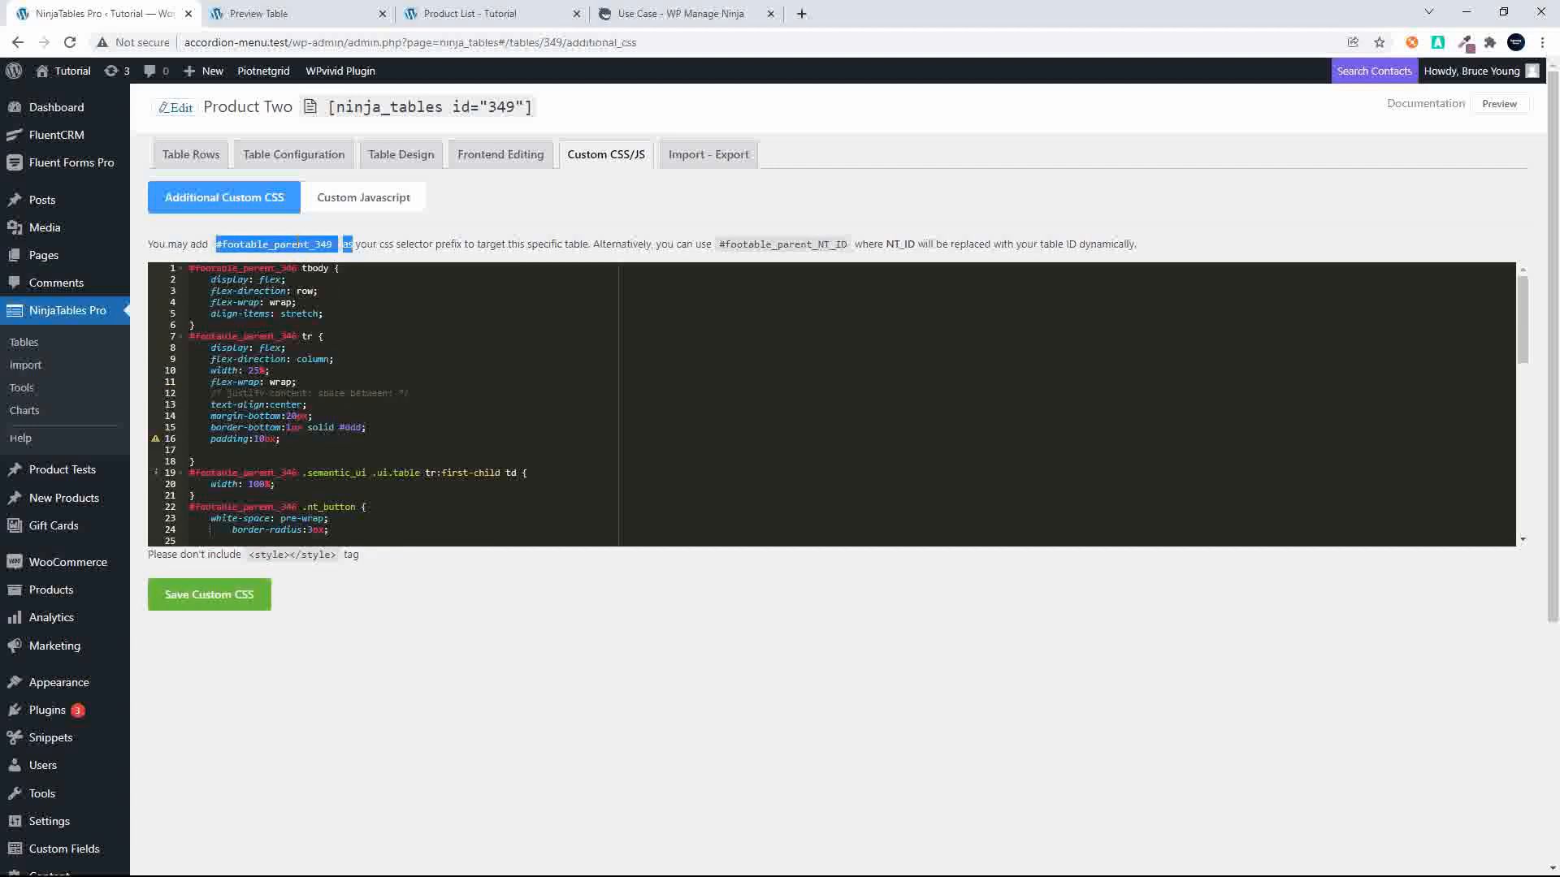
key("ctrl+shift+Left")
key("ctrl+shift+Right")
key("ctrl+shift+Left")
key("ctrl+shift+Left")
key("ctrl+shift+Right")
left_click_drag(297, 242, 242, 252)
left_click(261, 245)
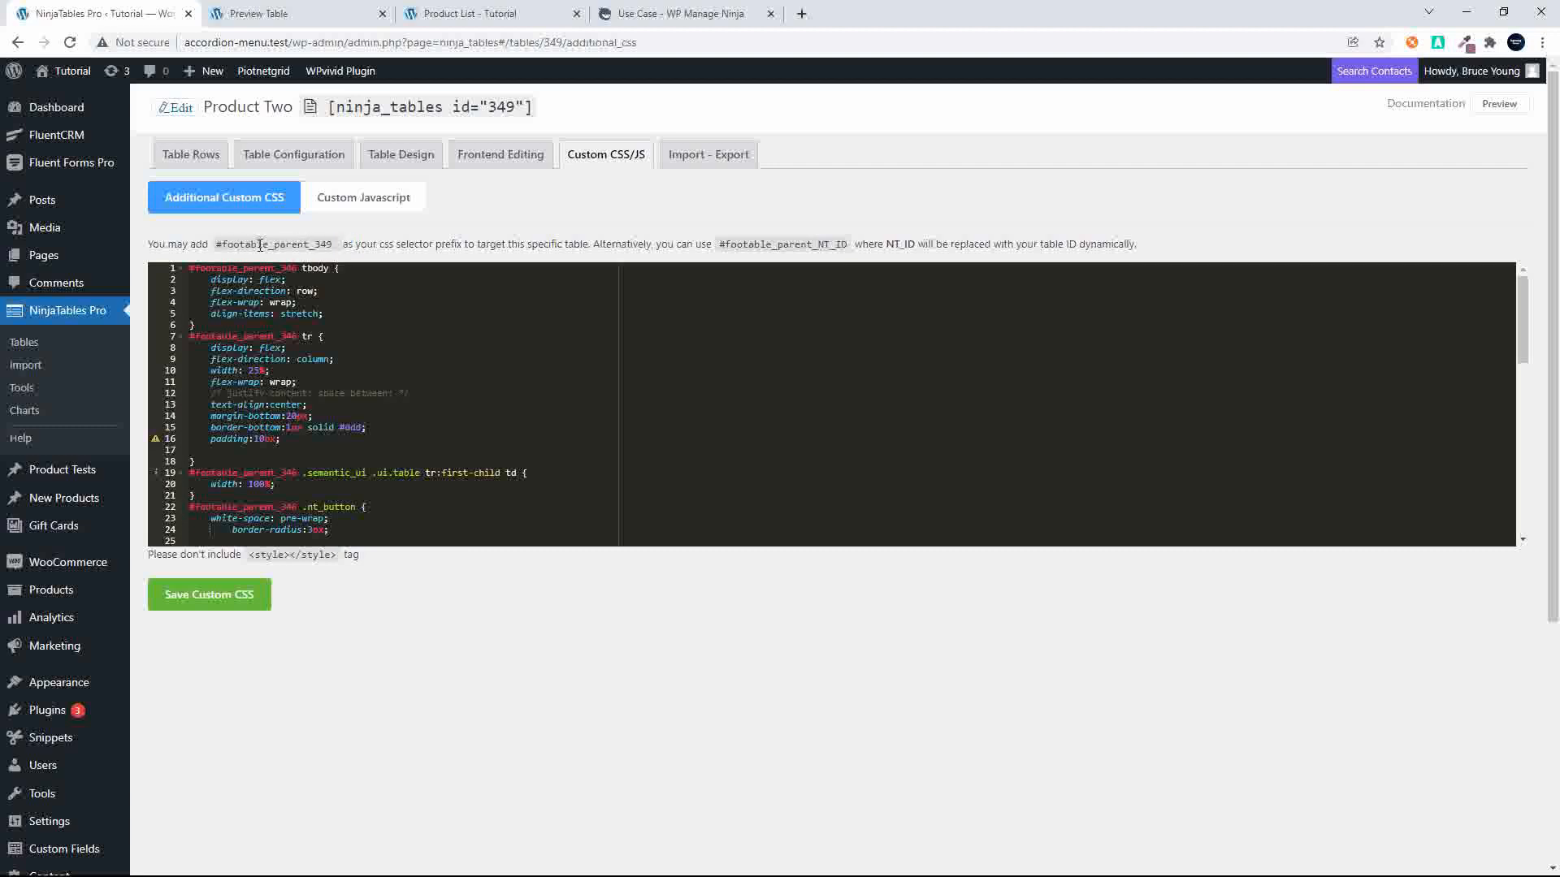
double_click(330, 247)
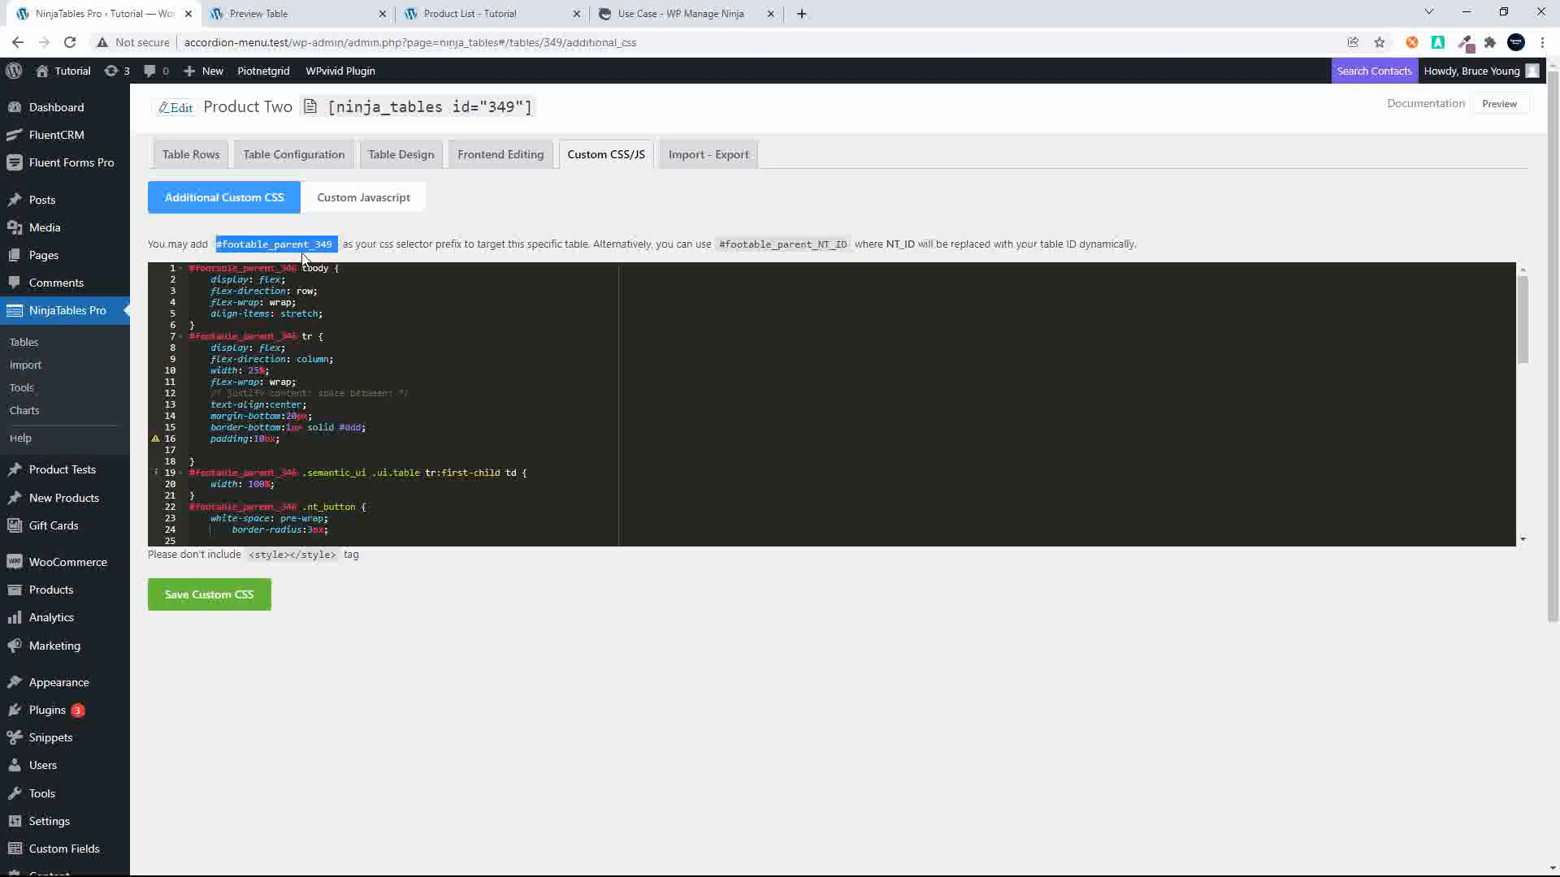
left_click_drag(189, 268, 348, 318)
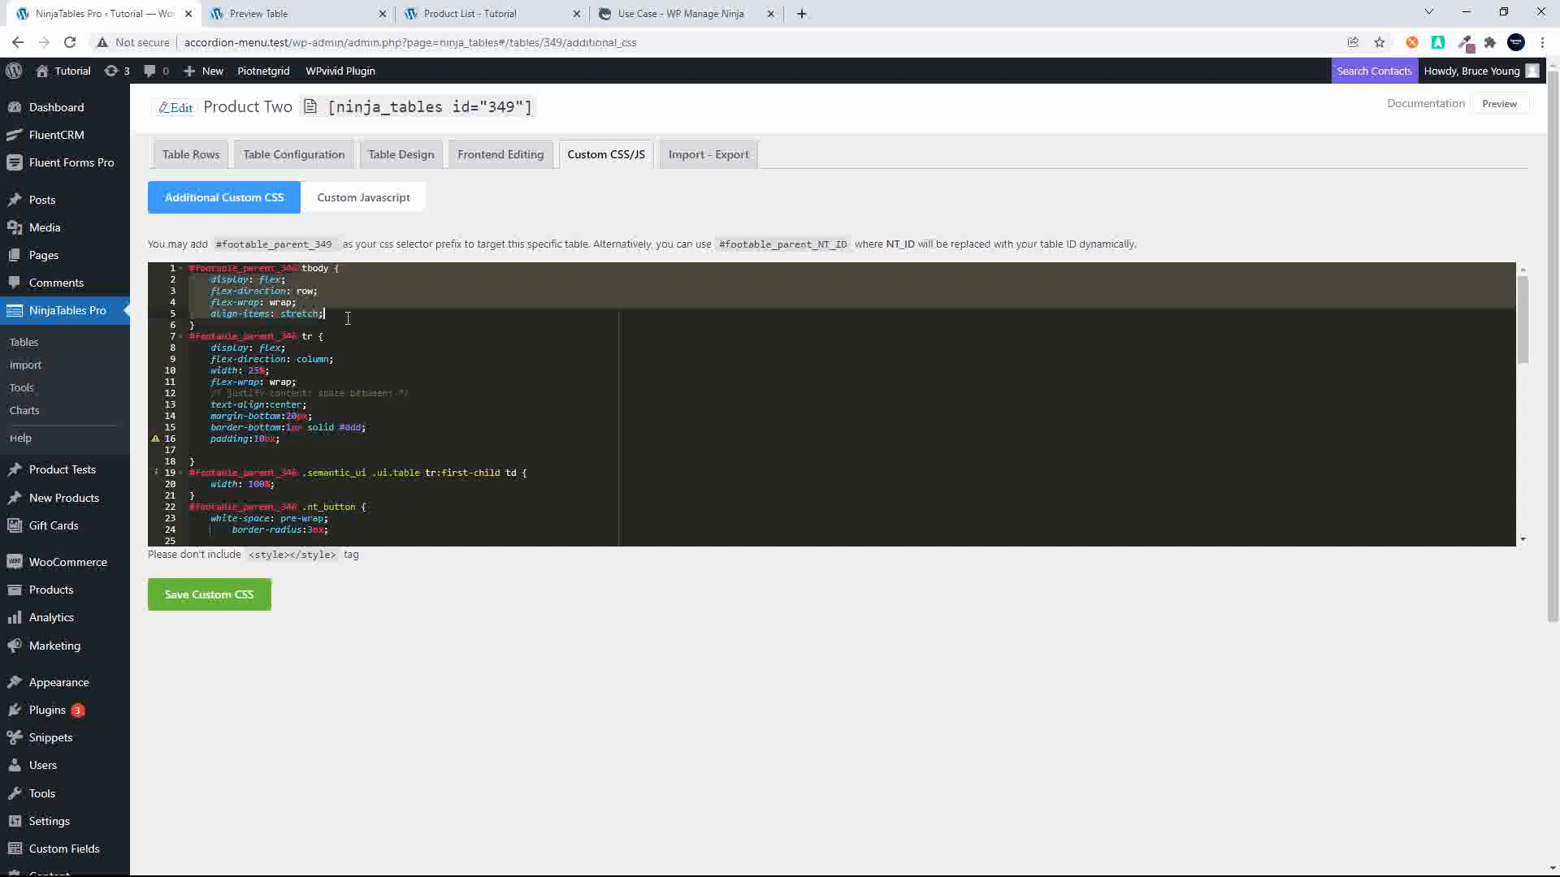
- Change the prefix of the tbody rule to #footable_parent_349 and copy the corrected selector name
left_click(298, 269)
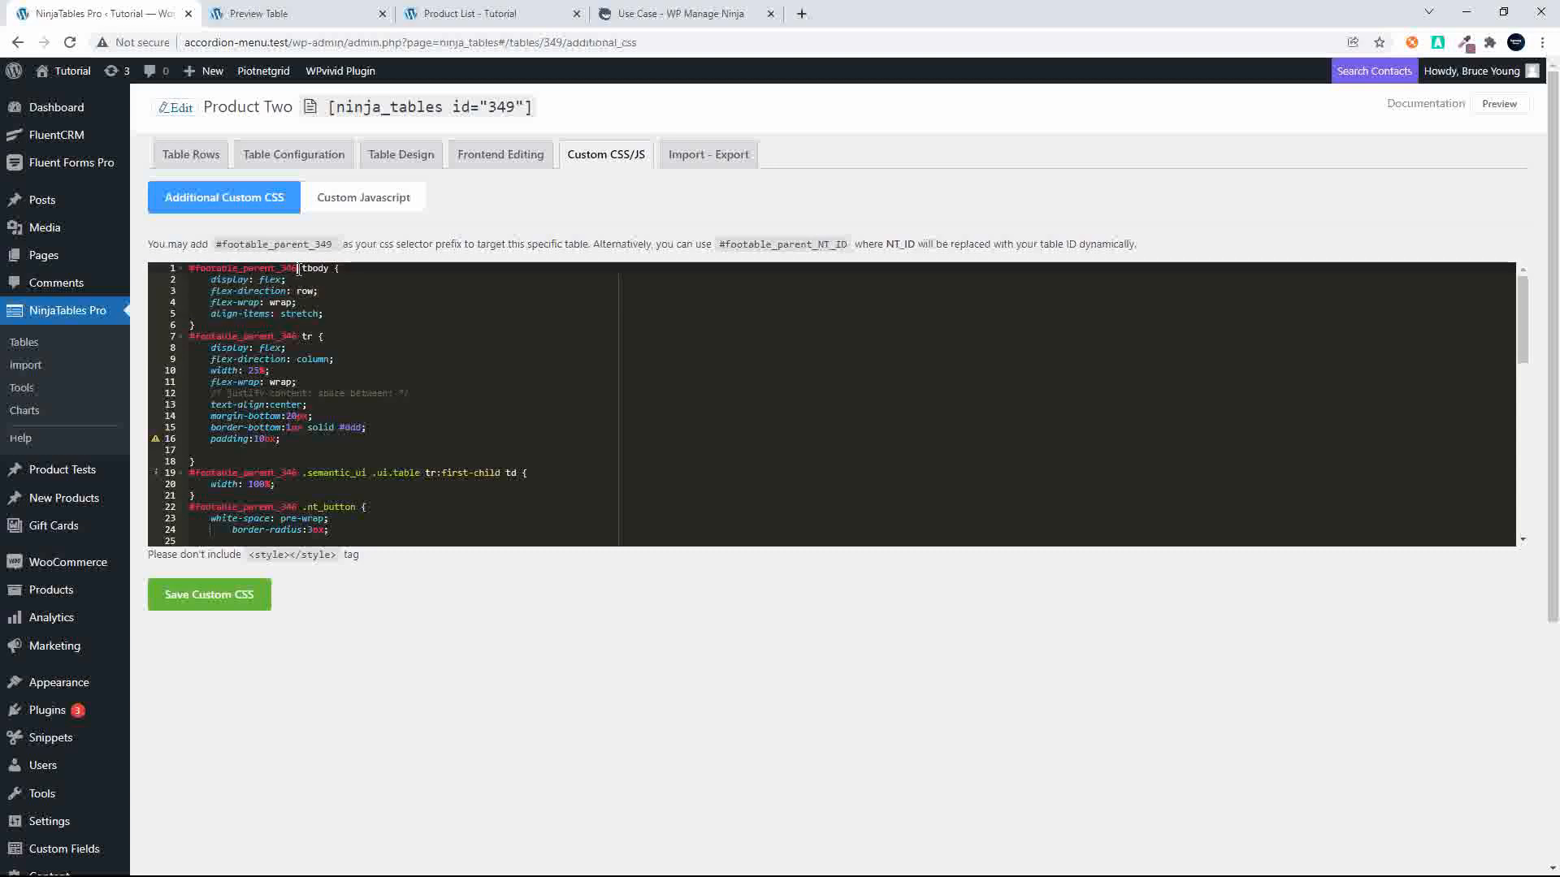
key("BackSpace")
type("9")
double_click(270, 268)
key("ctrl+c")
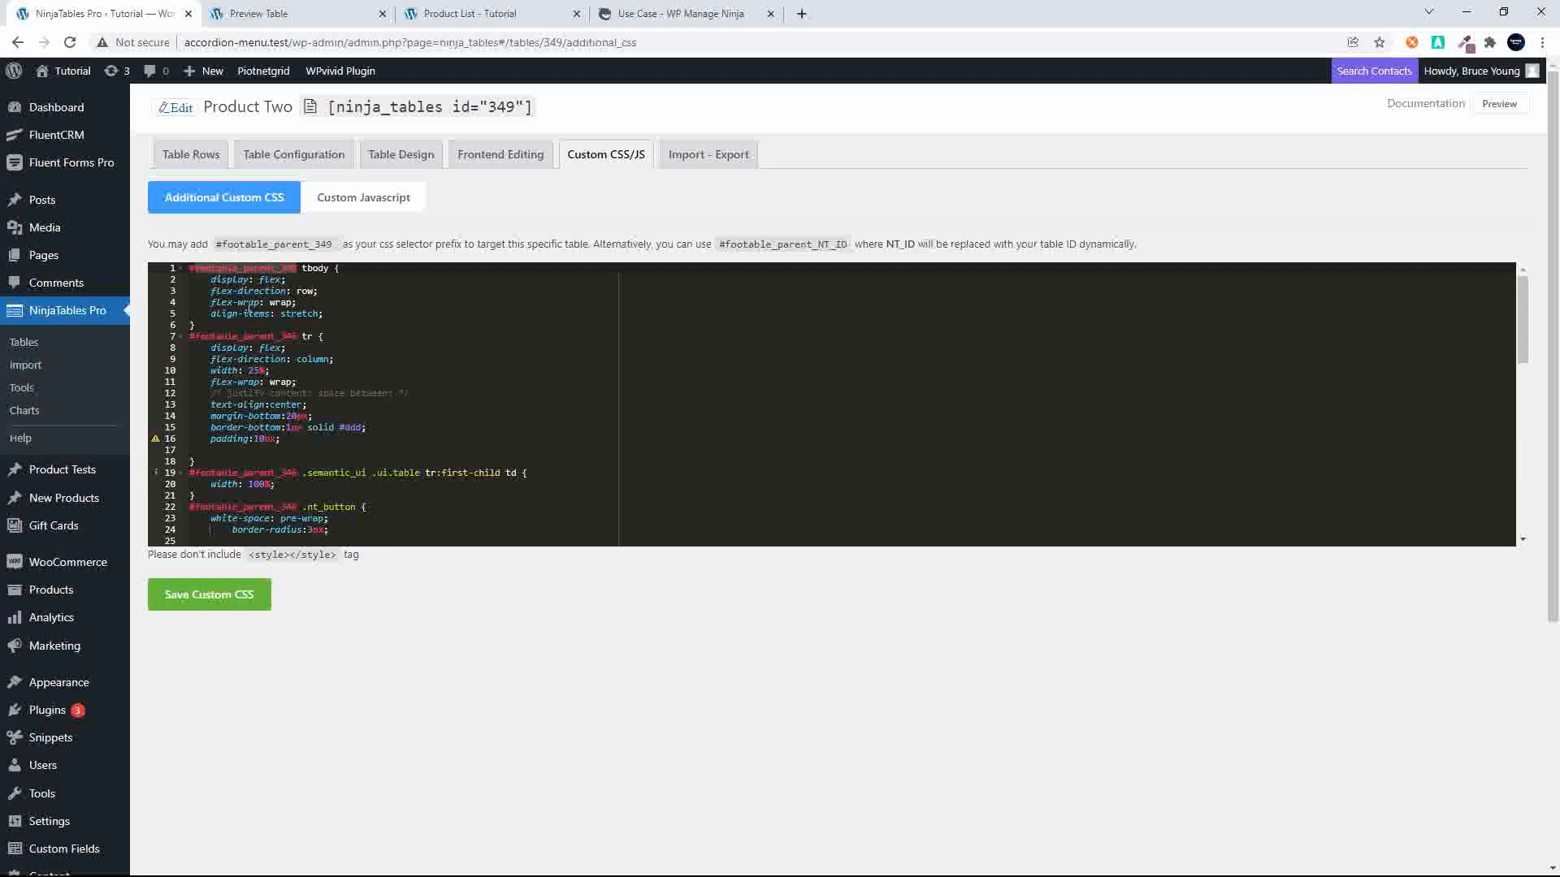
- Replace the table prefix with footable_parent_349 in the tr, first-child td and .nt_button rules
double_click(247, 336)
key("ctrl+v")
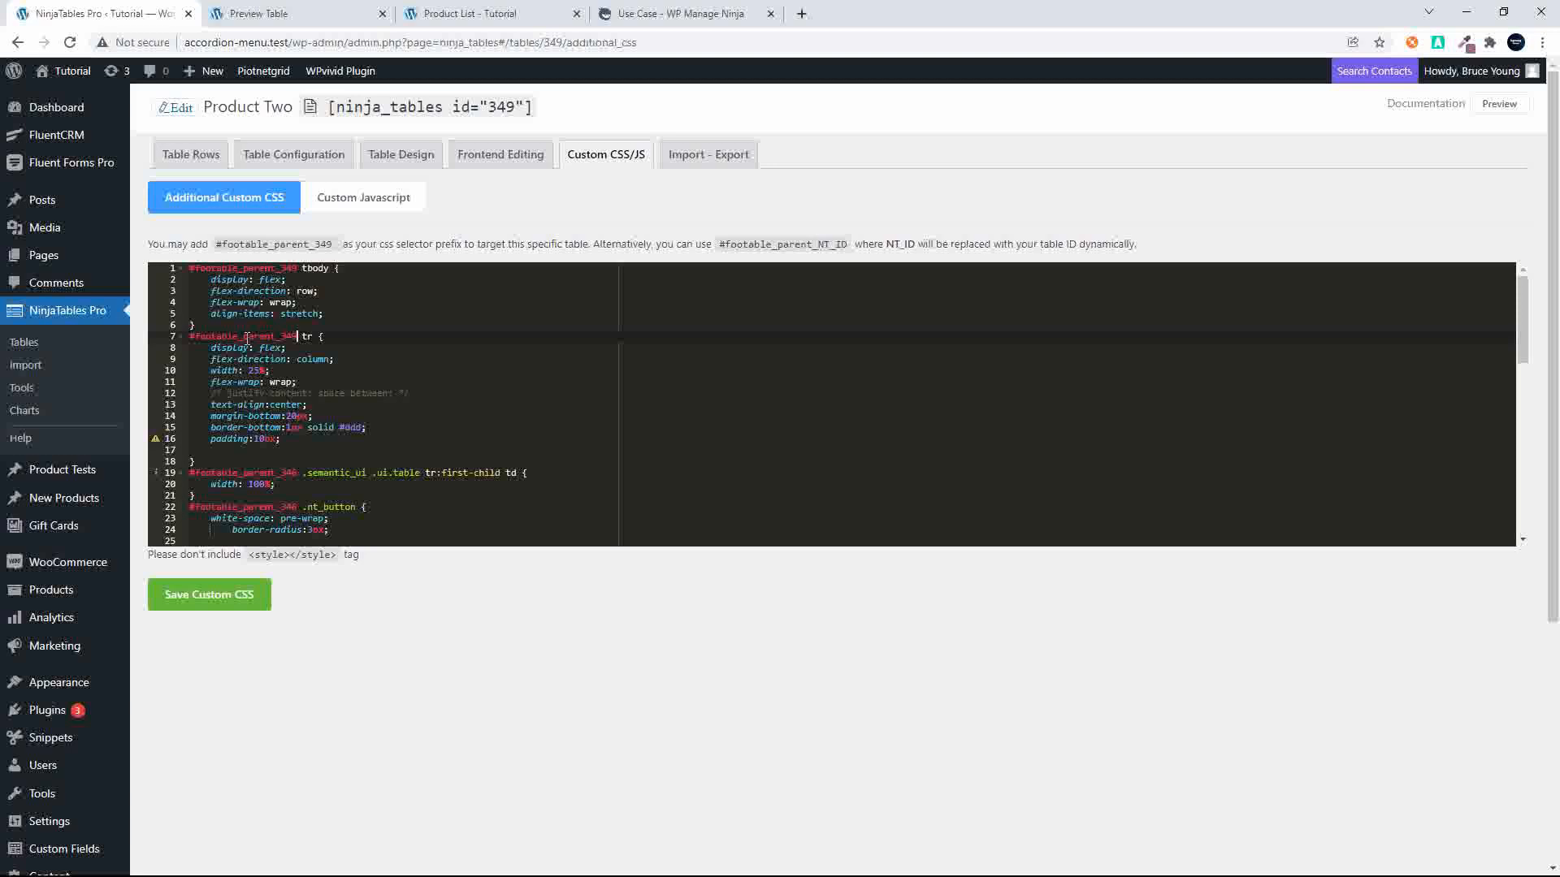
double_click(241, 473)
key("ctrl+v")
double_click(240, 507)
key("ctrl+v")
- Replace the table prefix with footable_parent_349 in the two .product-name rules, the product image rule and the td rule
scroll(382, 459, "down", 3)
scroll(382, 459, "down", 2)
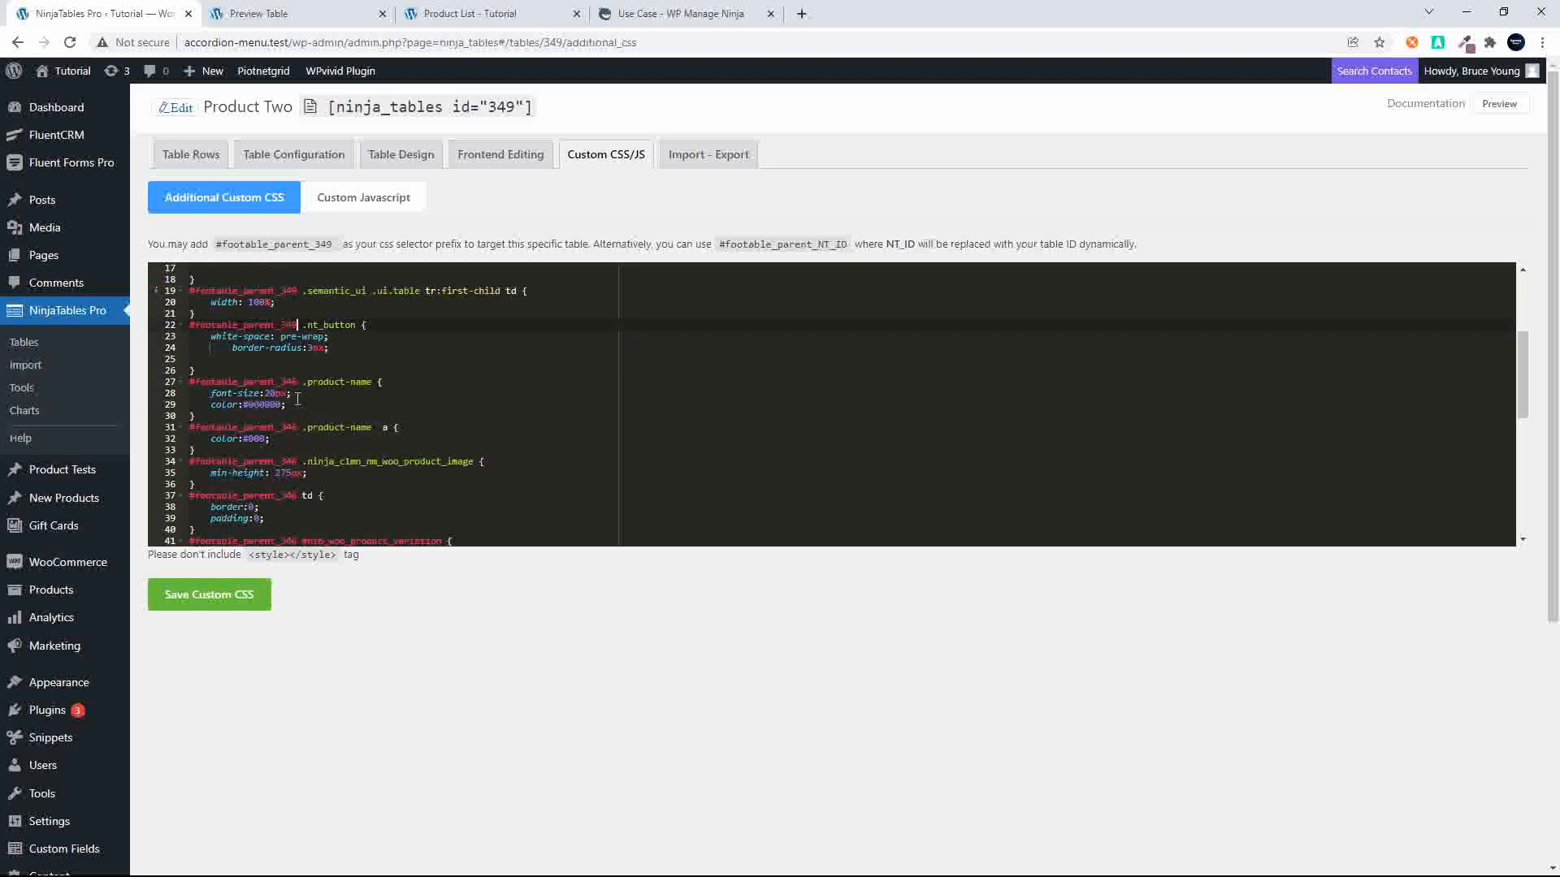
double_click(276, 382)
key("ctrl+v")
double_click(263, 428)
key("ctrl+v")
left_click(266, 473)
double_click(268, 462)
key("ctrl+v")
double_click(273, 497)
key("ctrl+v")
- Replace the table prefix with footable_parent_349 in the product variation, .footable-filtering, .color-class and .cart_details selectors
scroll(273, 499, "down", 2)
double_click(279, 396)
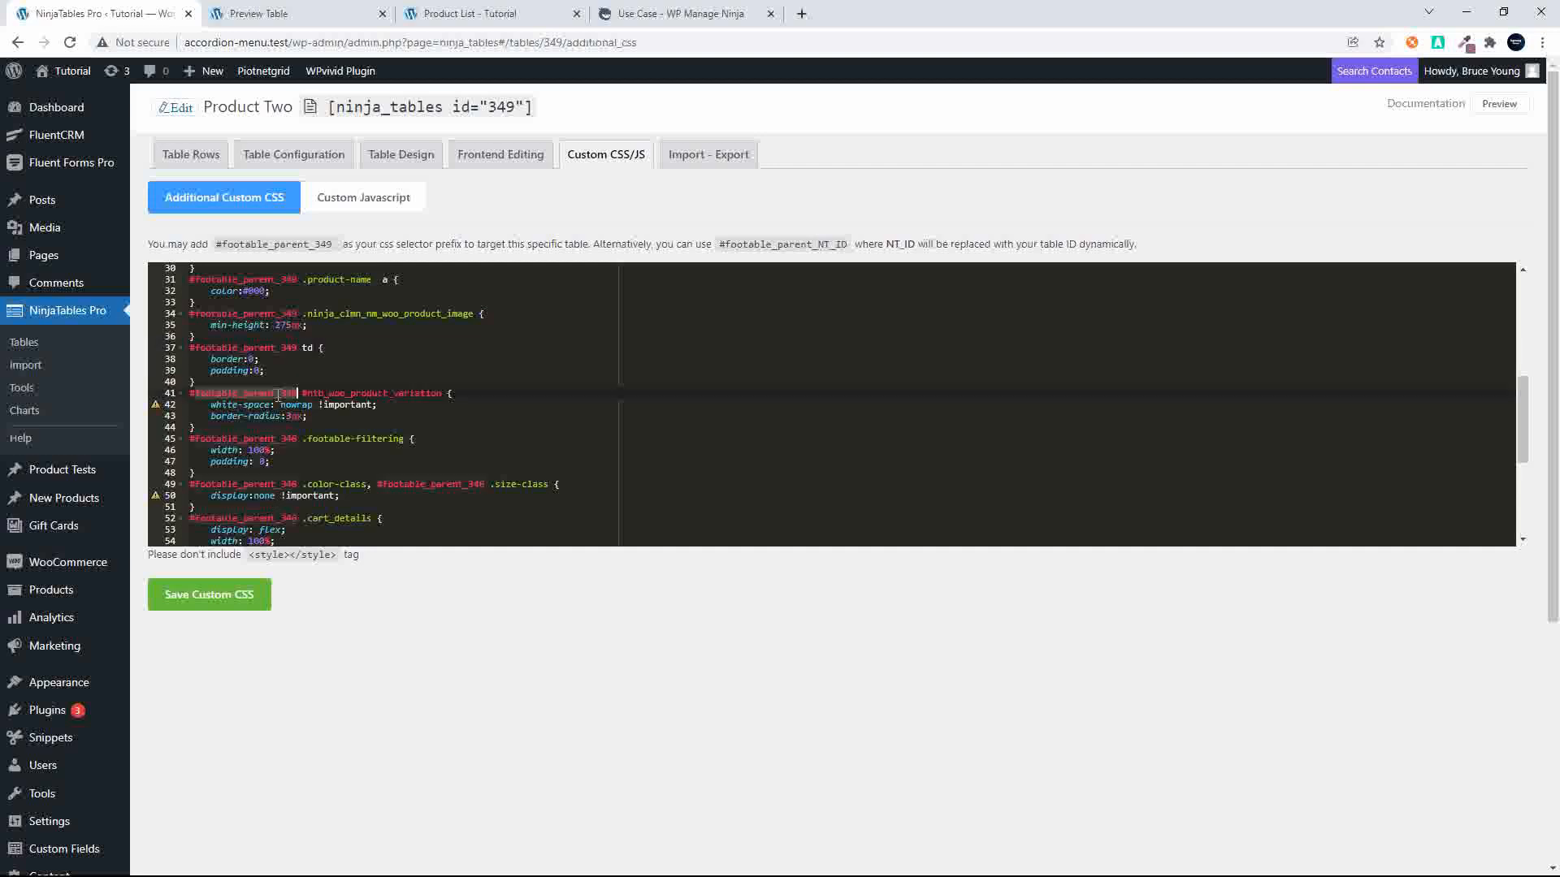
key("ctrl+v")
double_click(258, 442)
key("ctrl+v")
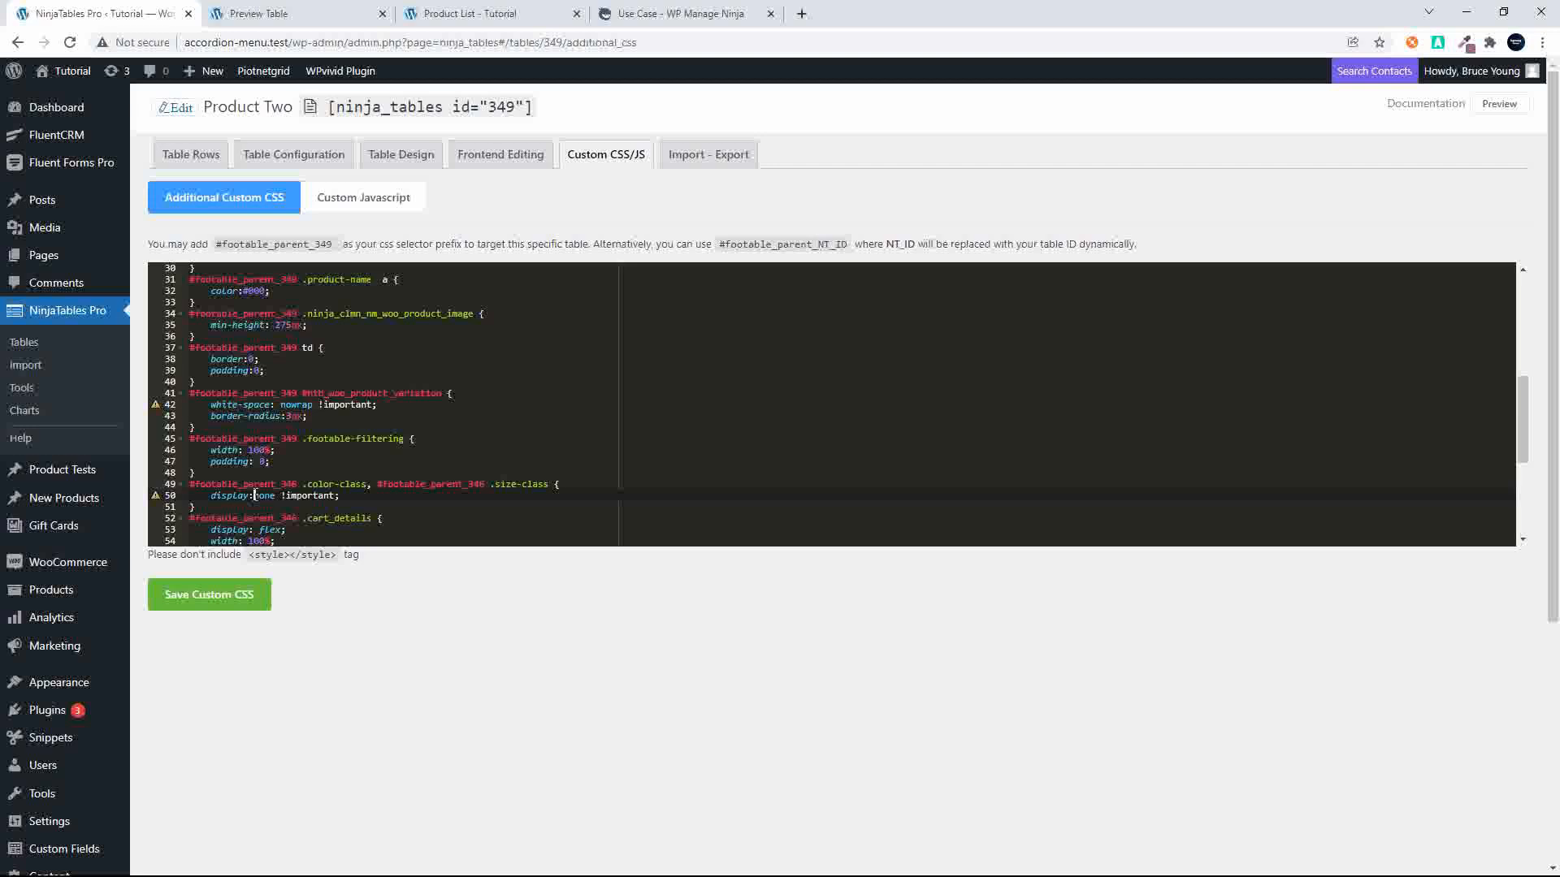
double_click(264, 485)
key("ctrl+v")
double_click(262, 518)
key("ctrl+v")
- Replace the table prefix with footable_parent_349 in the cart checkout buttons, a.button.wc-forward and 768px media query tr rules
key("super+Tab")
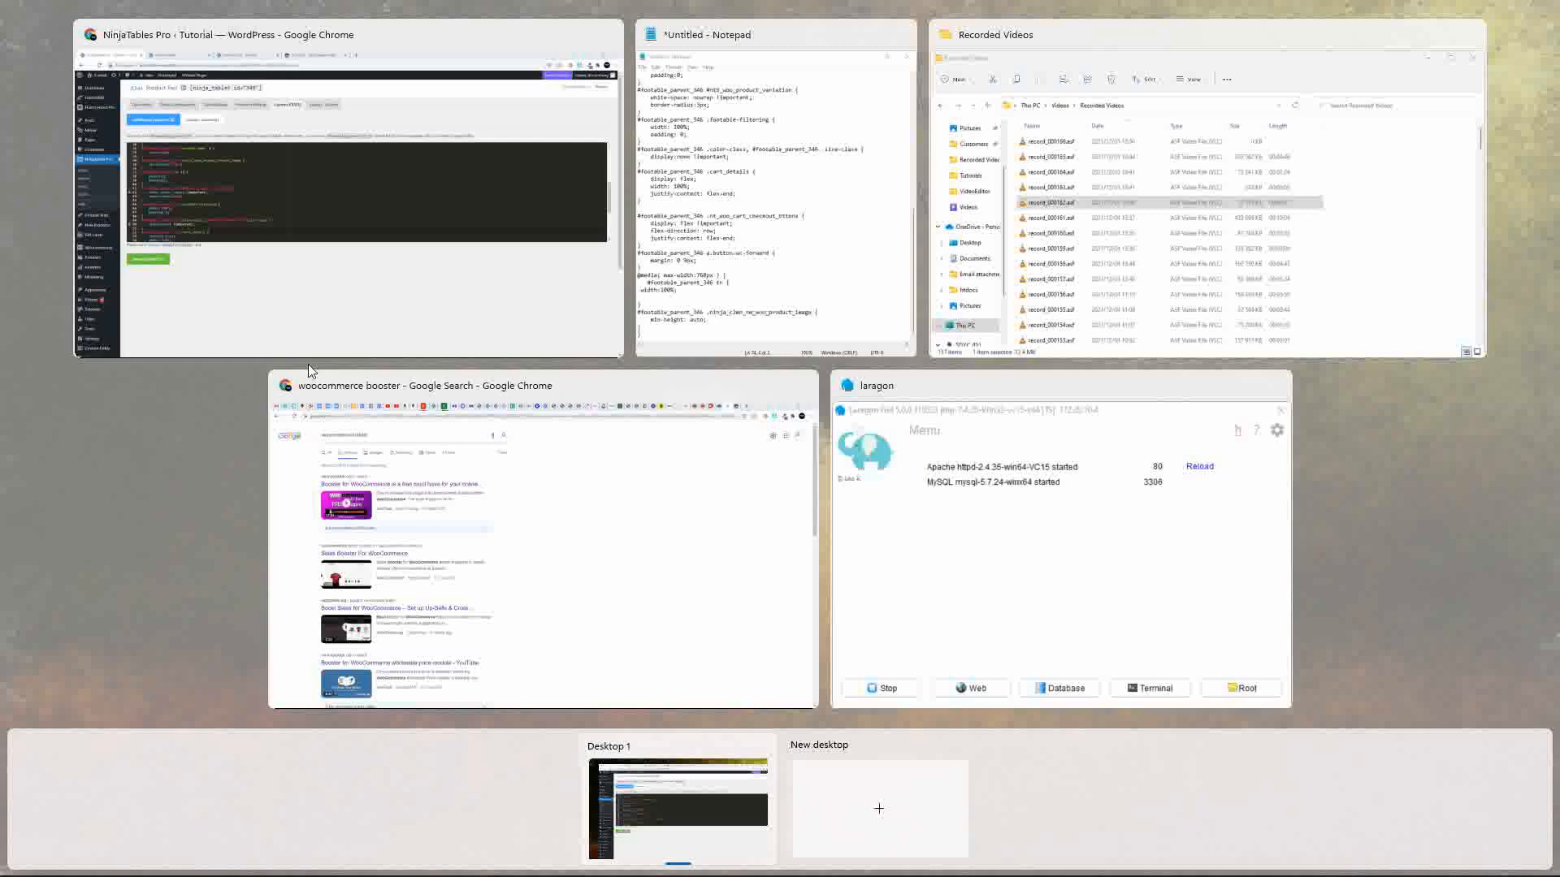
left_click(309, 362)
scroll(361, 531, "down", 5)
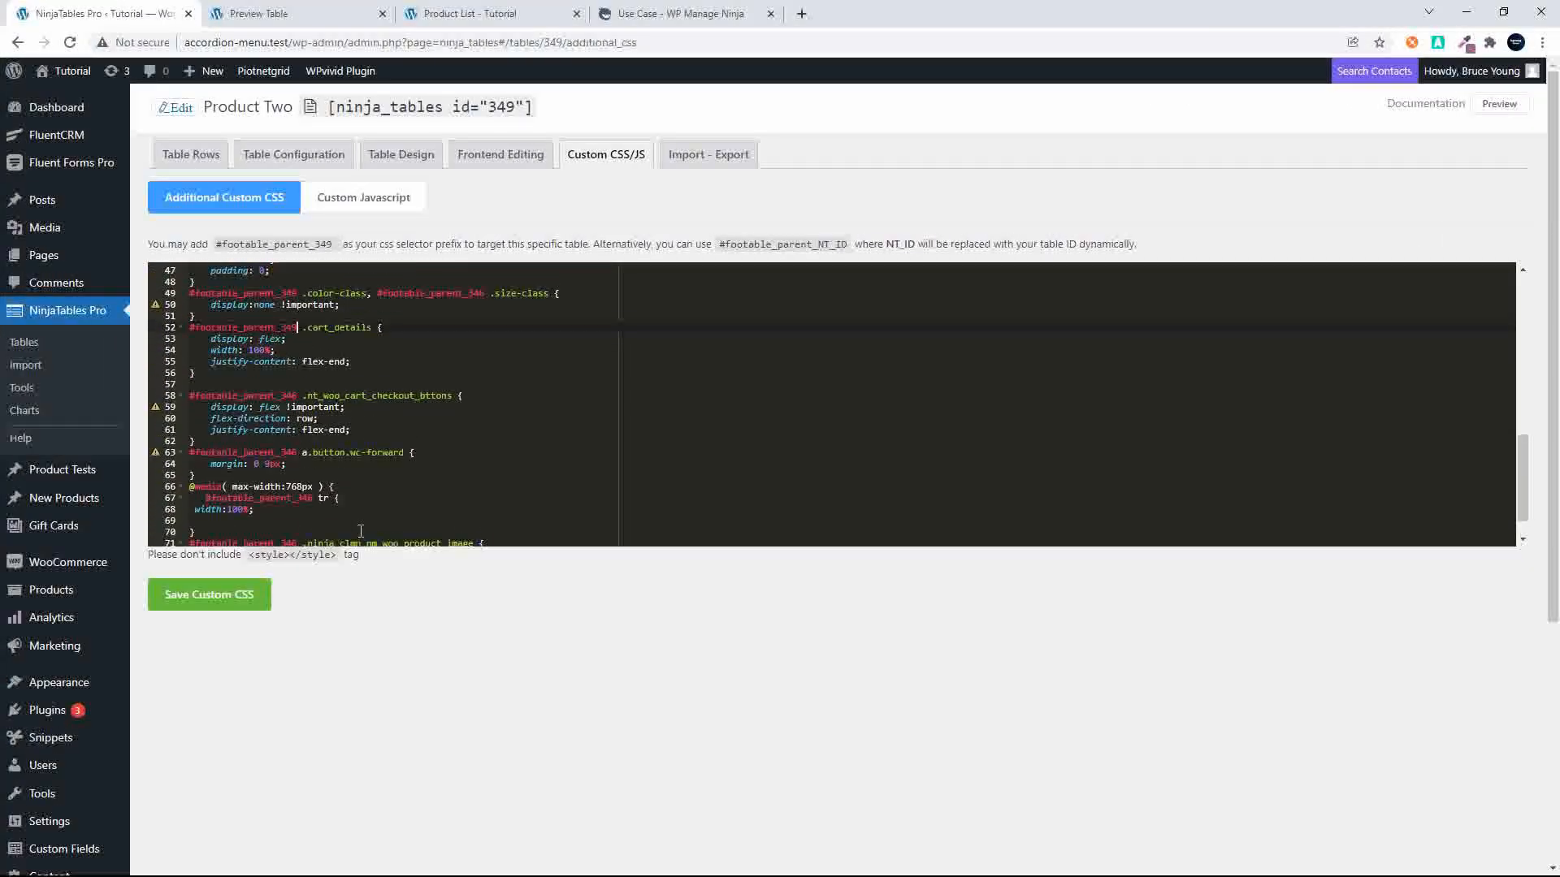
double_click(286, 381)
key("ctrl+v")
double_click(272, 441)
key("ctrl+v")
double_click(271, 488)
key("ctrl+v")
- Replace the table prefix with footable_parent_349 in the media query's product image rule and save the custom CSS
scroll(270, 487, "down", 3)
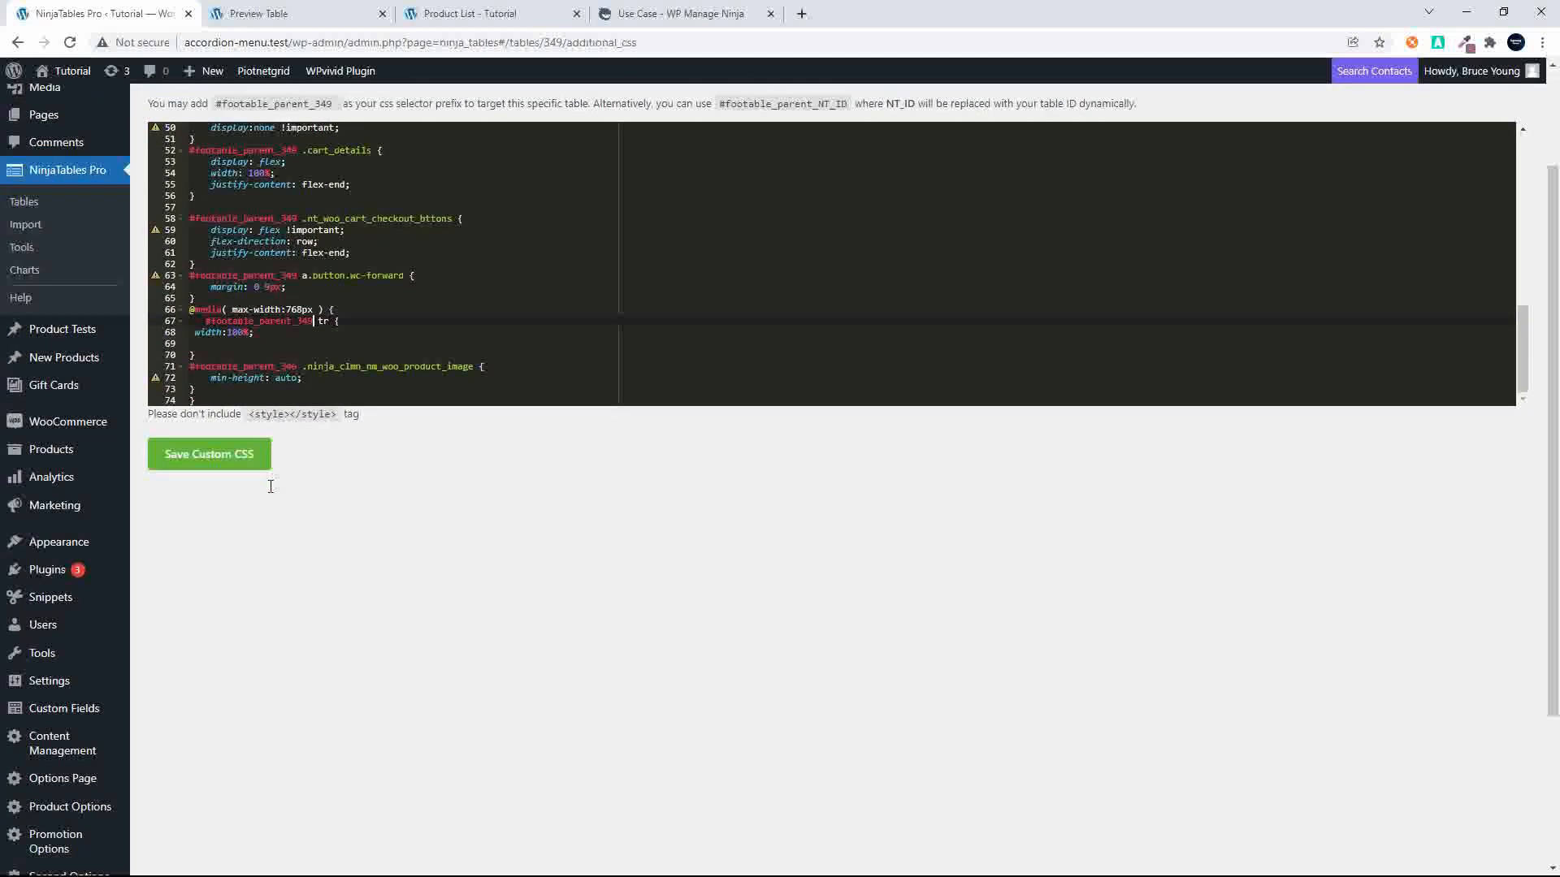
double_click(272, 358)
key("ctrl+v")
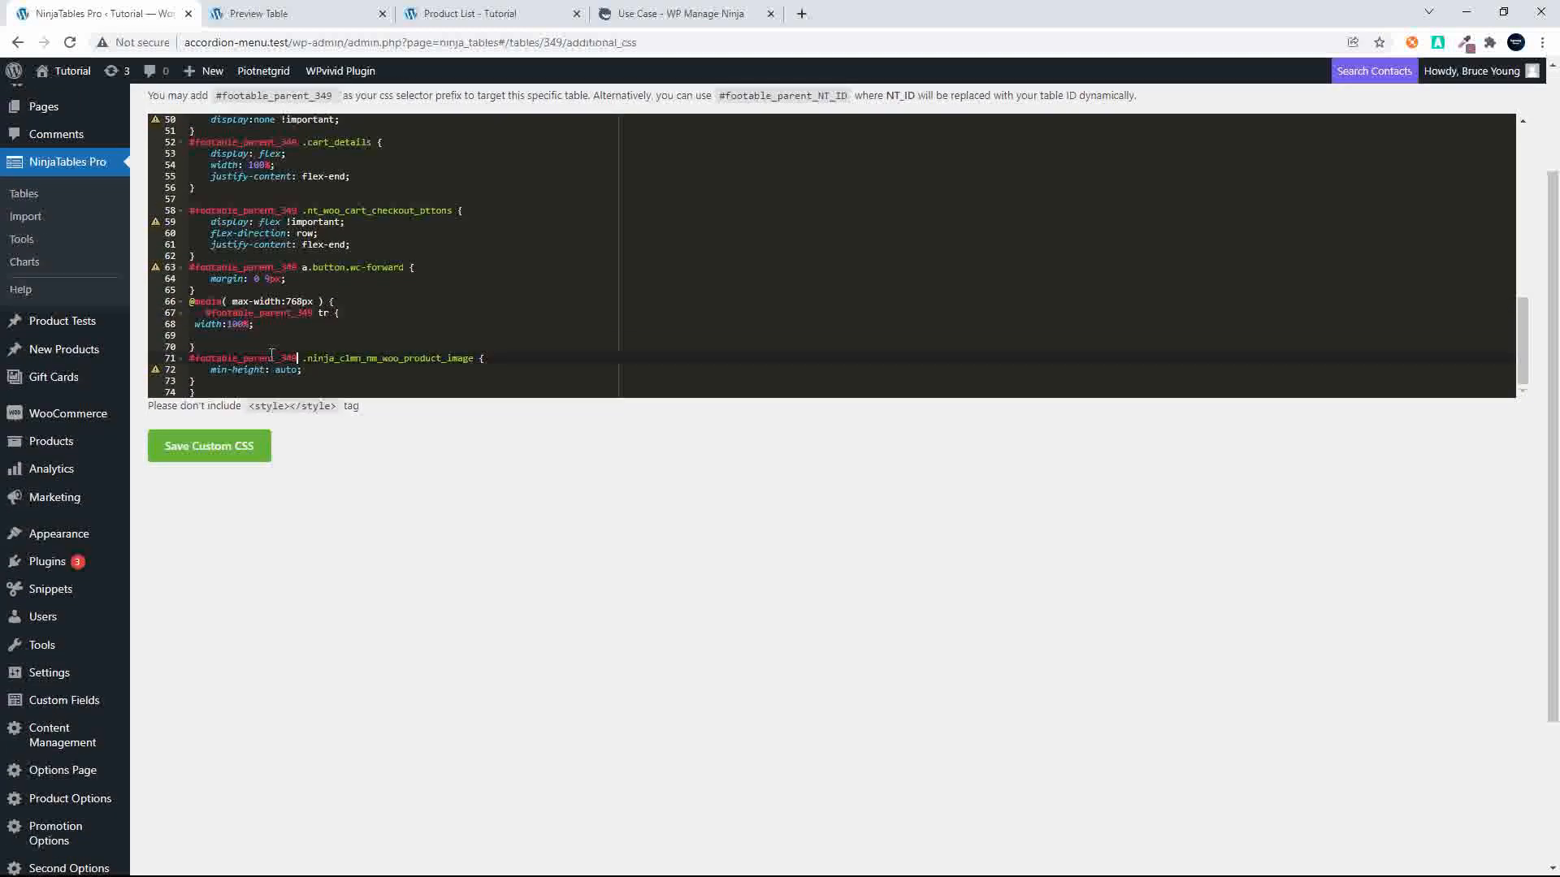
left_click(210, 449)
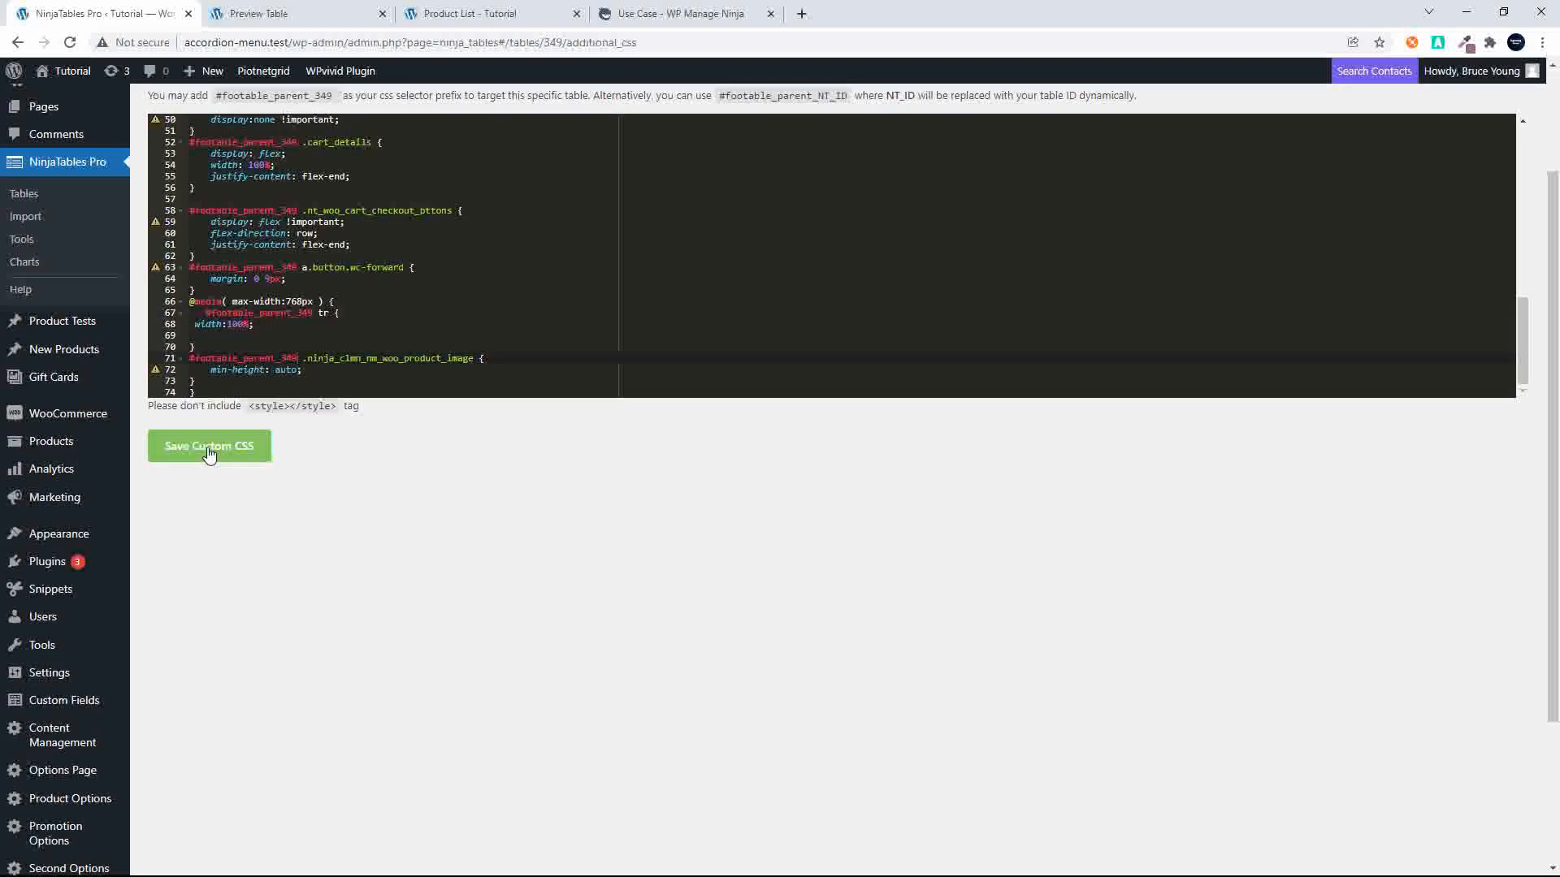
- Reload the Product Two preview to look over the product grid, and return to the custom CSS editor
left_click(299, 15)
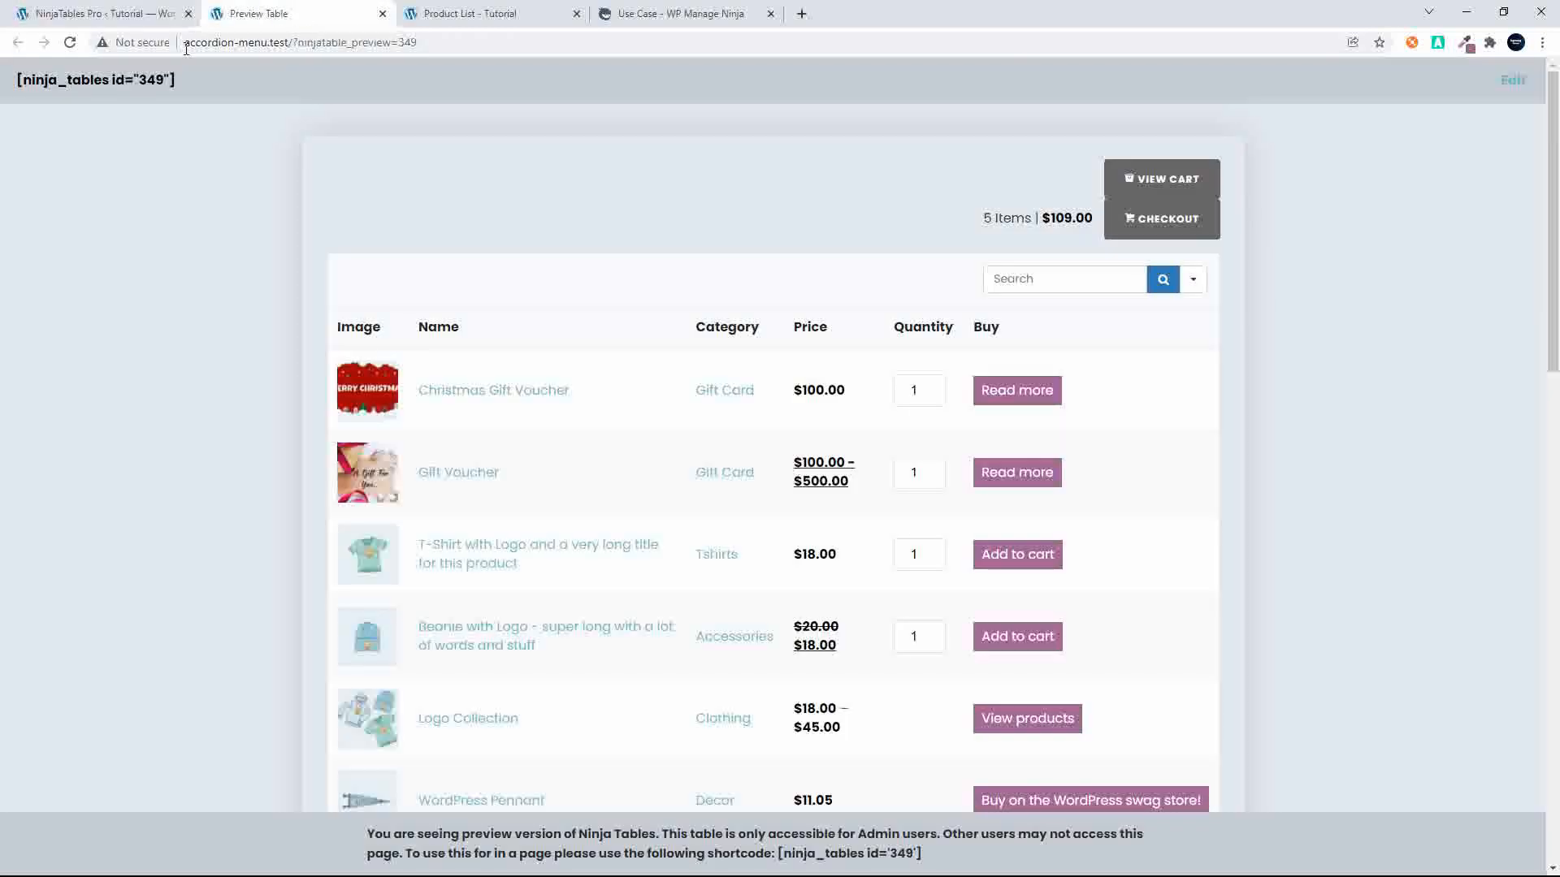
left_click(70, 42)
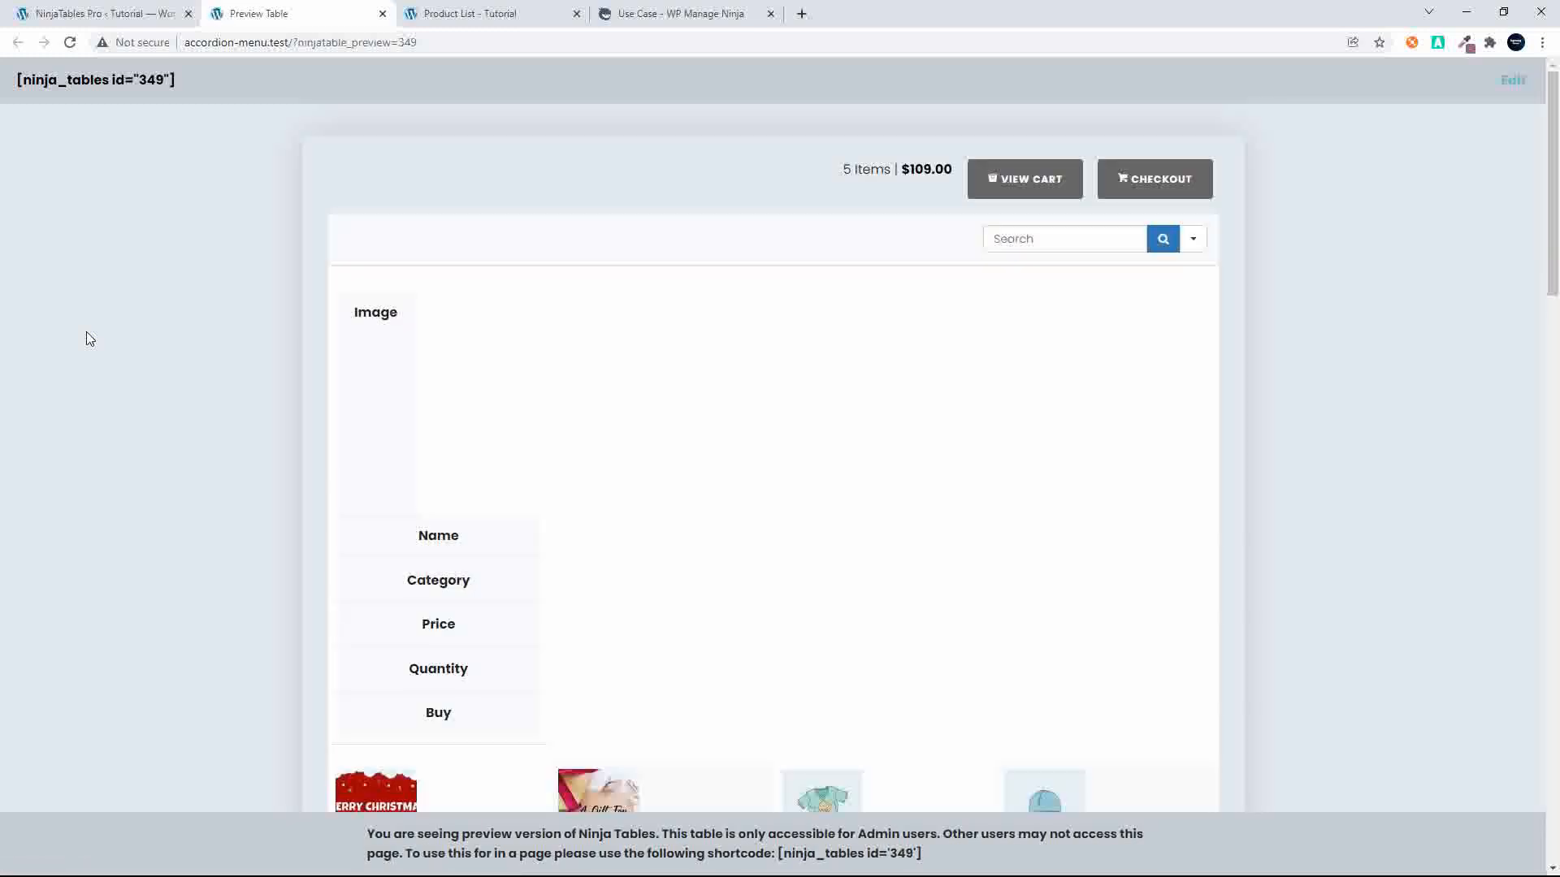
scroll(489, 329, "down", 10)
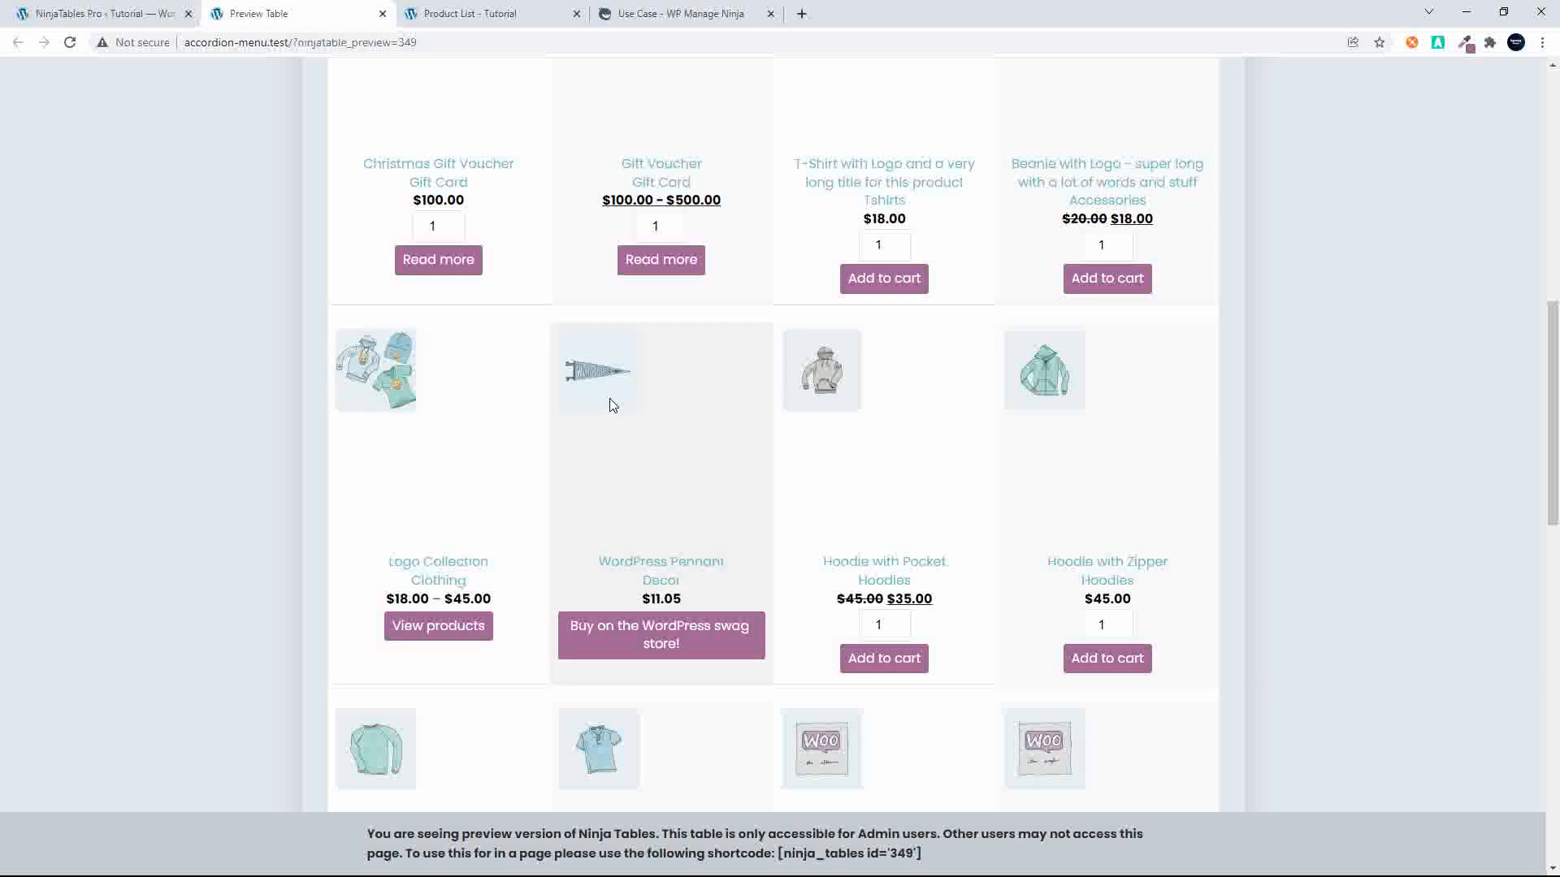
scroll(794, 418, "down", 12)
scroll(794, 418, "down", 2)
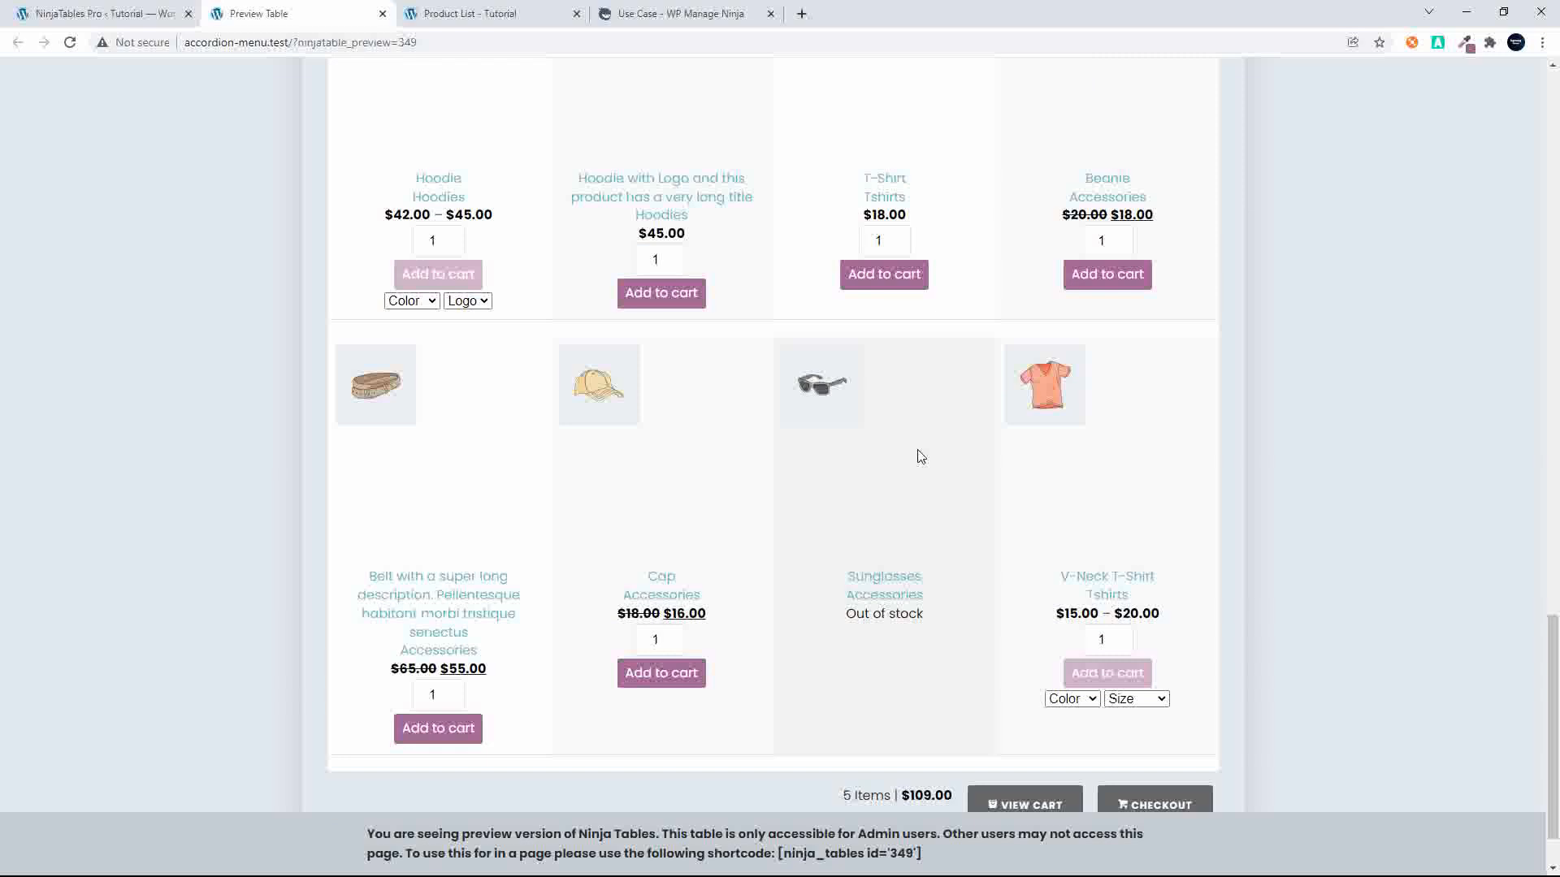
scroll(803, 567, "up", 15)
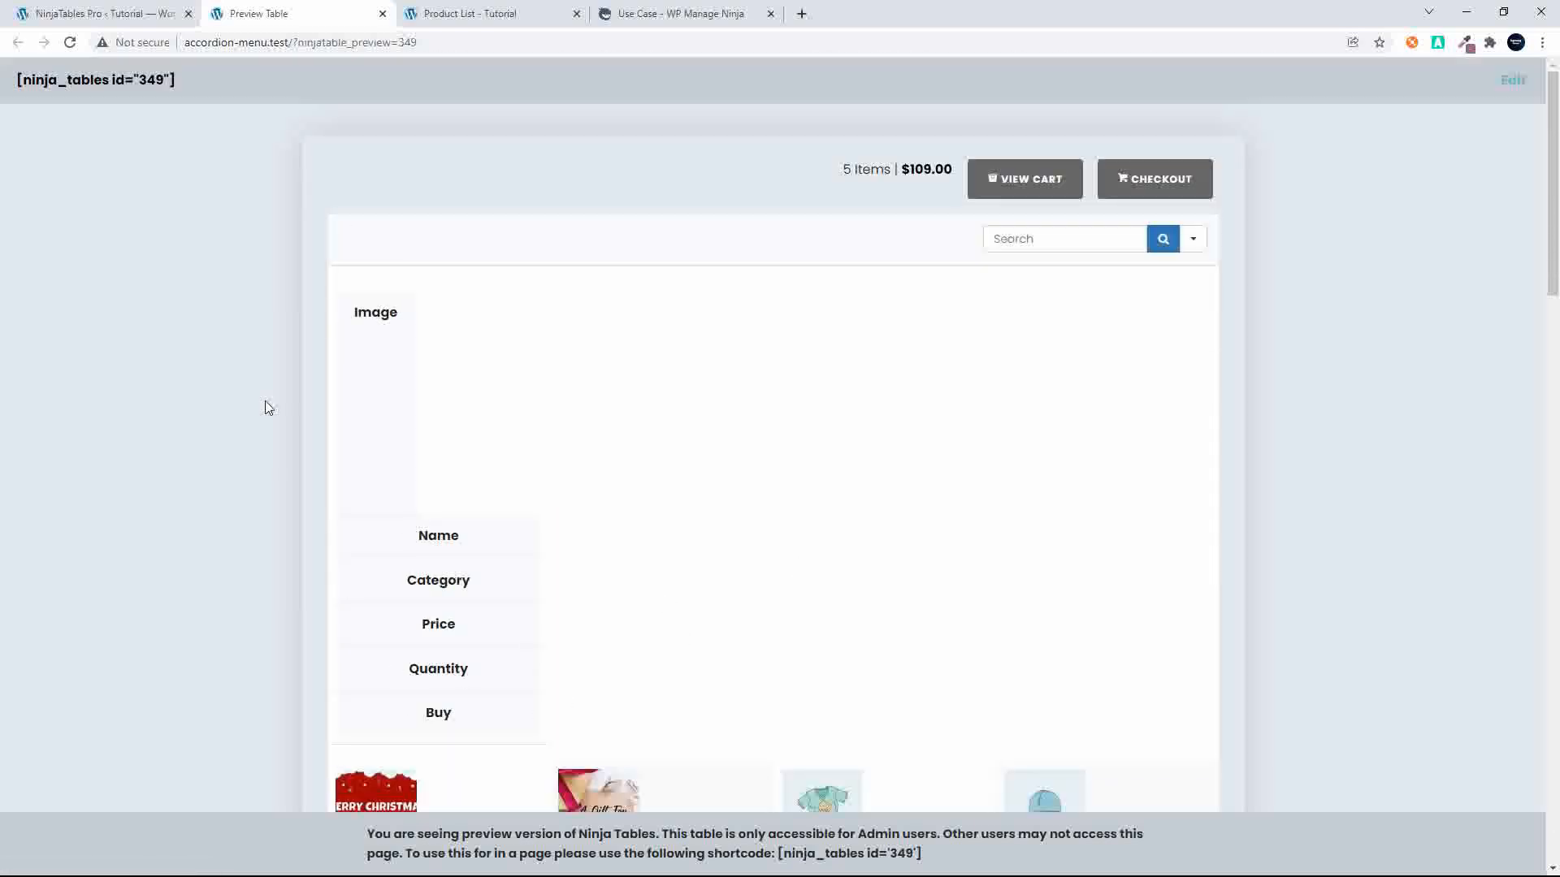
left_click(95, 14)
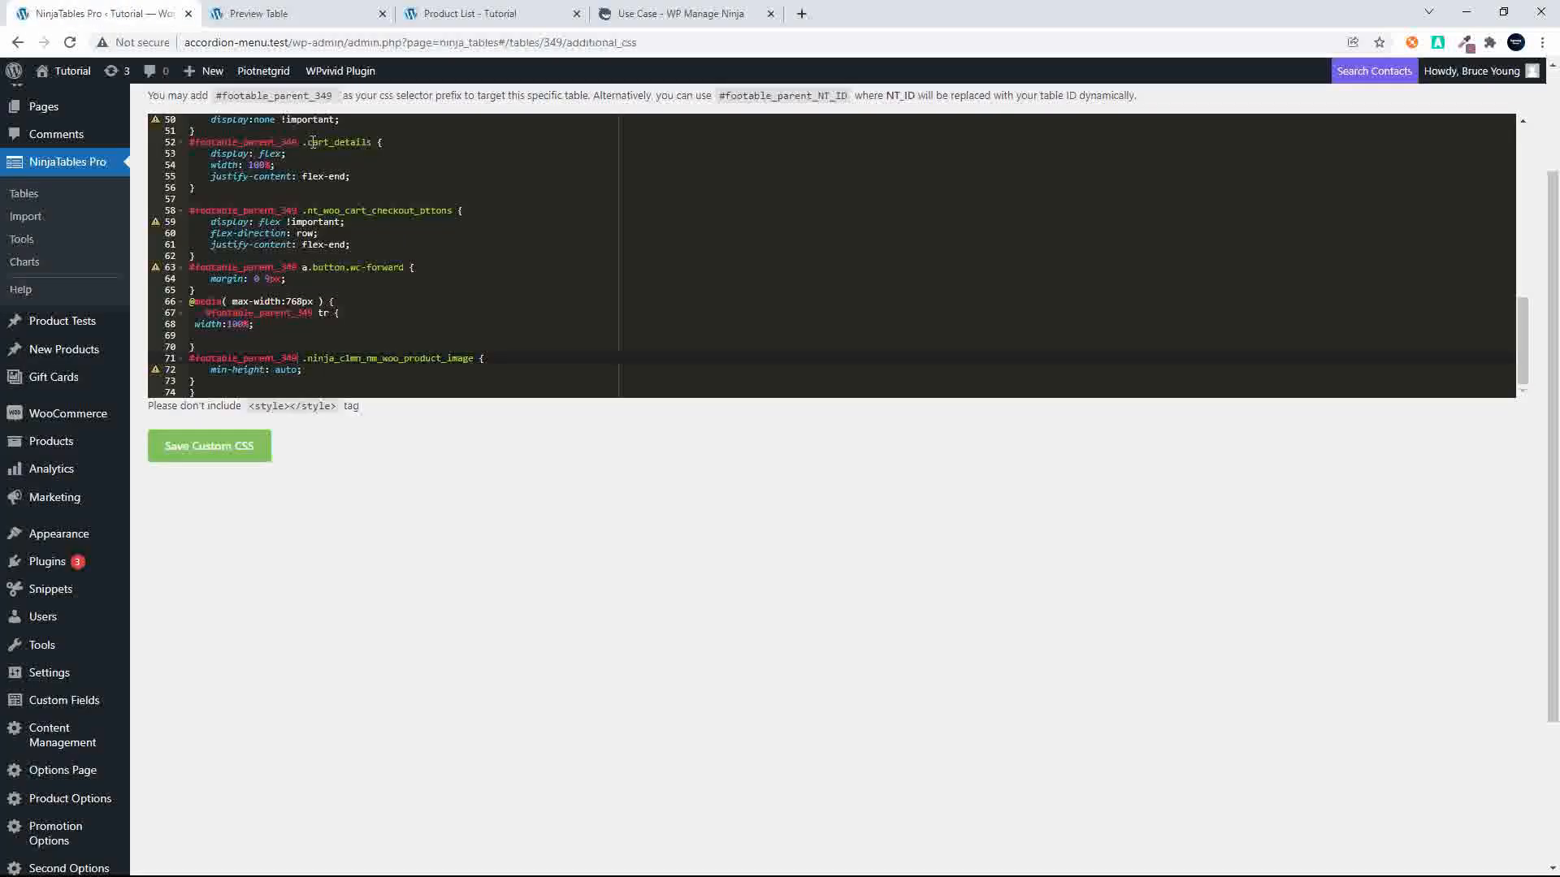
- Review the custom CSS rules from start to end, examining the table ID prefix in each selector
scroll(467, 211, "up", 10)
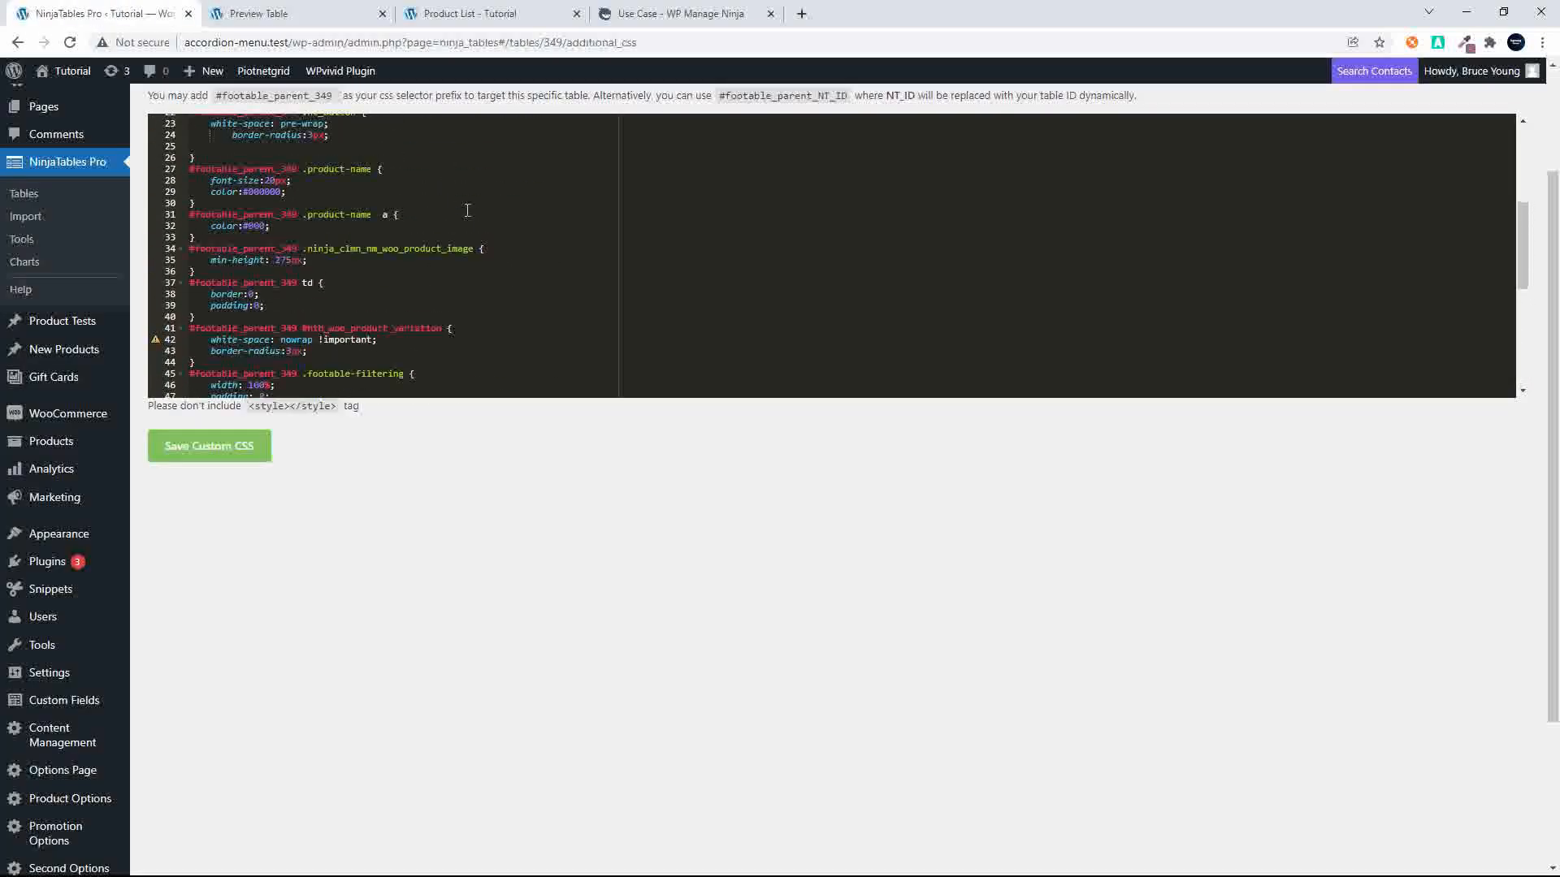
scroll(467, 210, "up", 1)
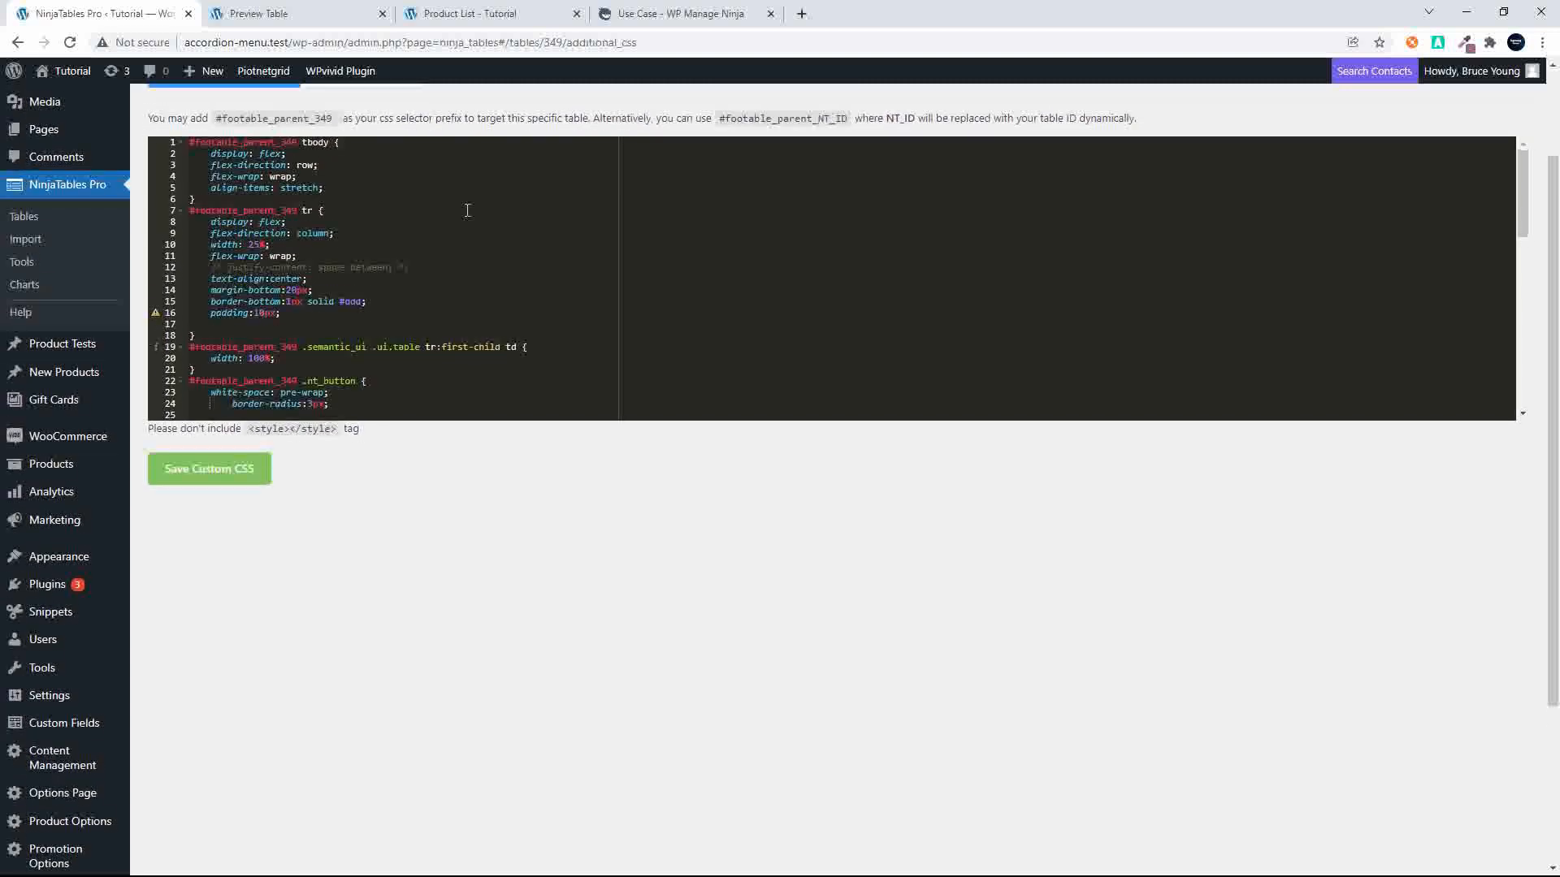
scroll(467, 210, "down", 5)
scroll(467, 211, "down", 1)
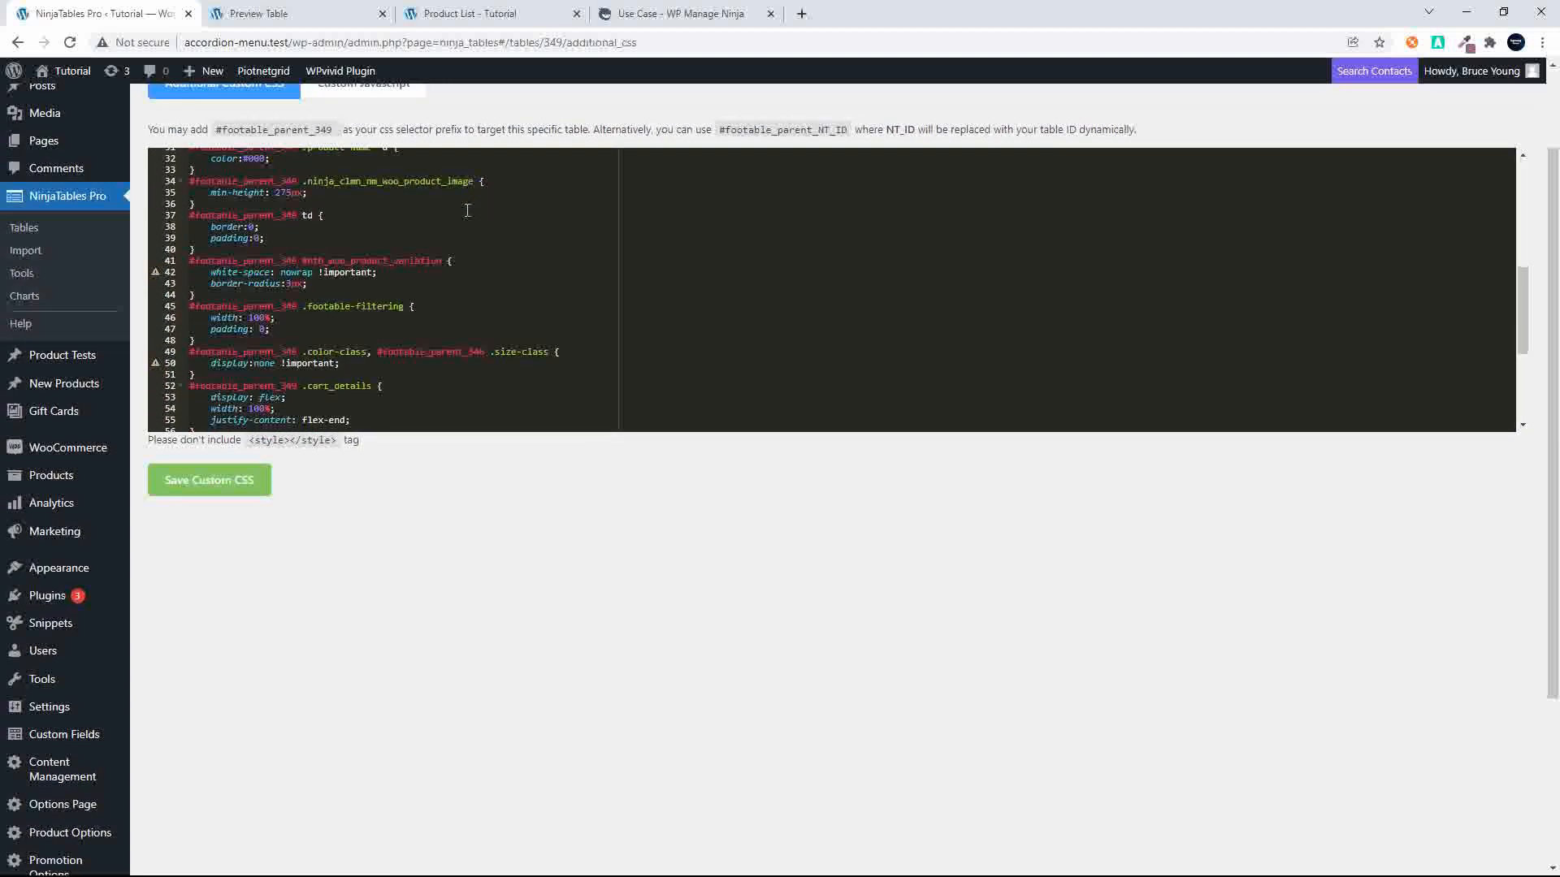
scroll(467, 211, "down", 5)
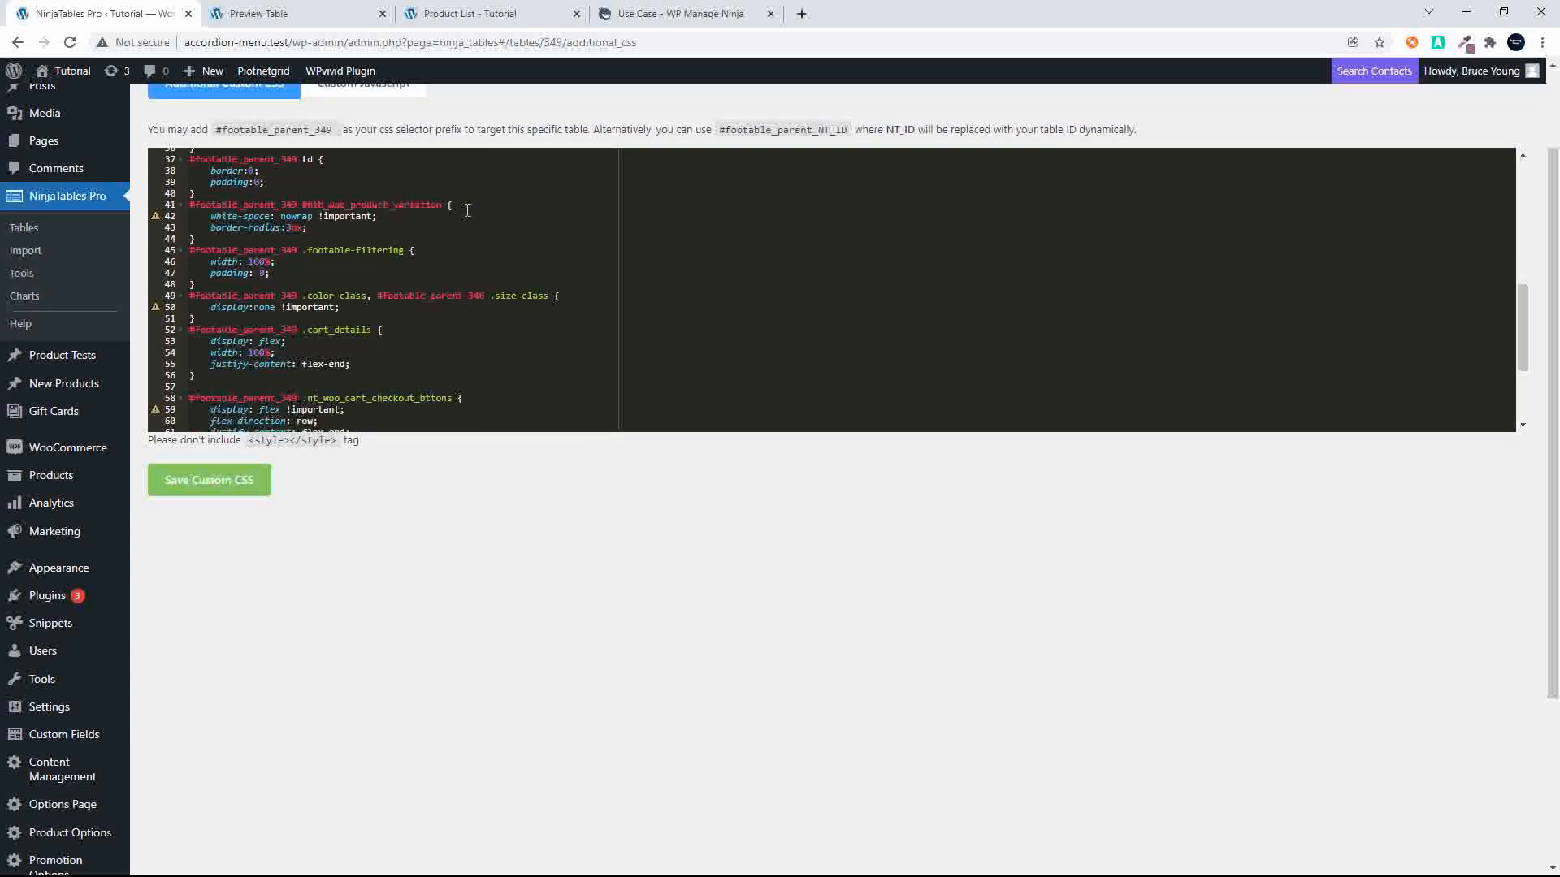
scroll(467, 210, "down", 2)
scroll(467, 211, "up", 3)
scroll(467, 211, "up", 7)
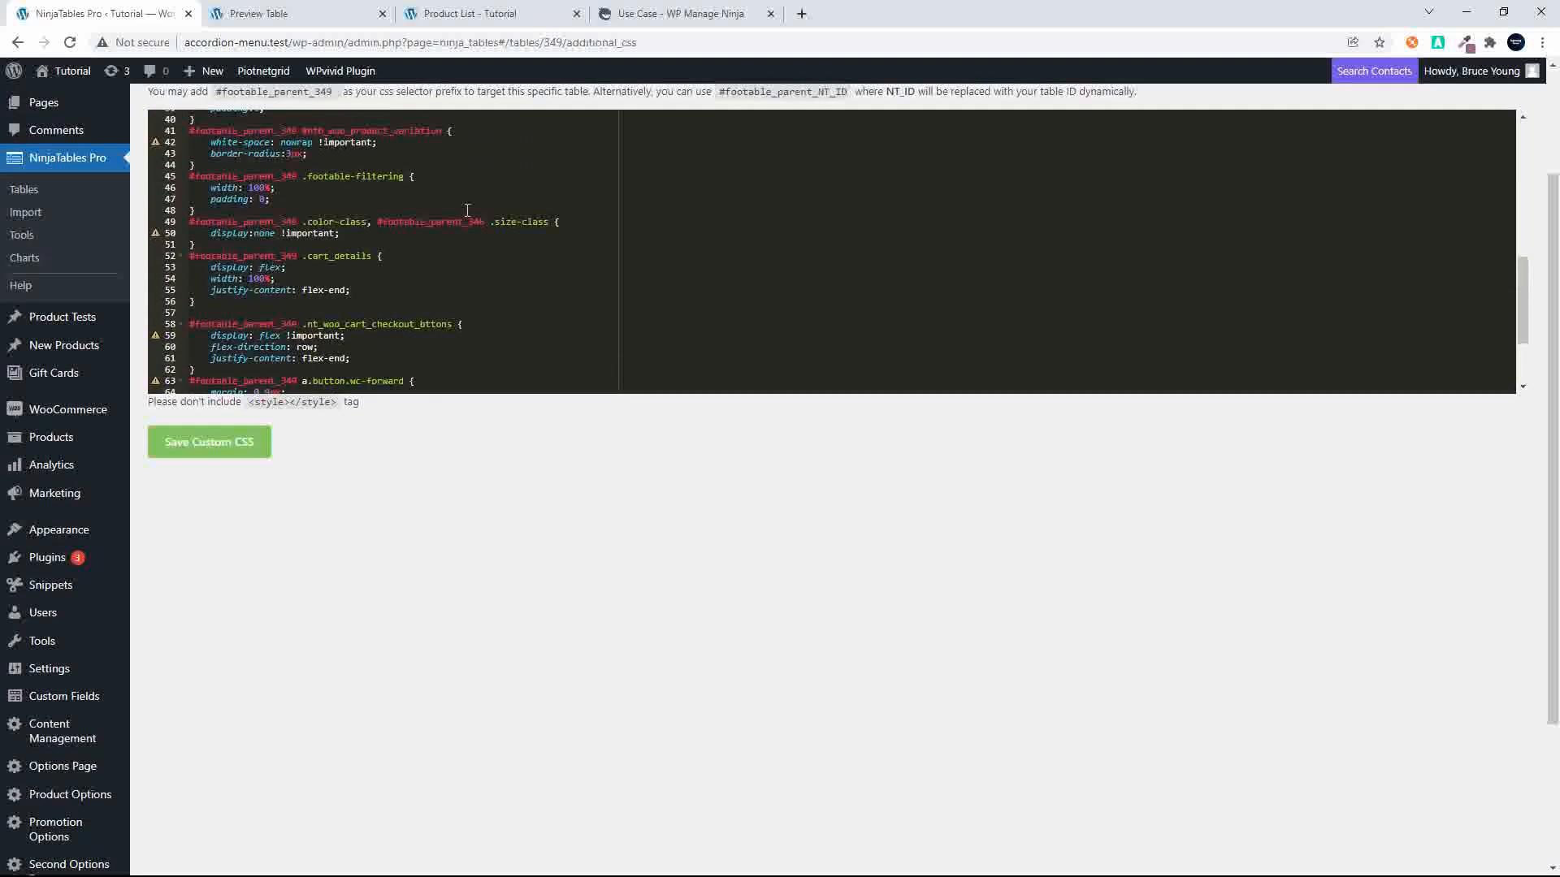
scroll(467, 210, "up", 12)
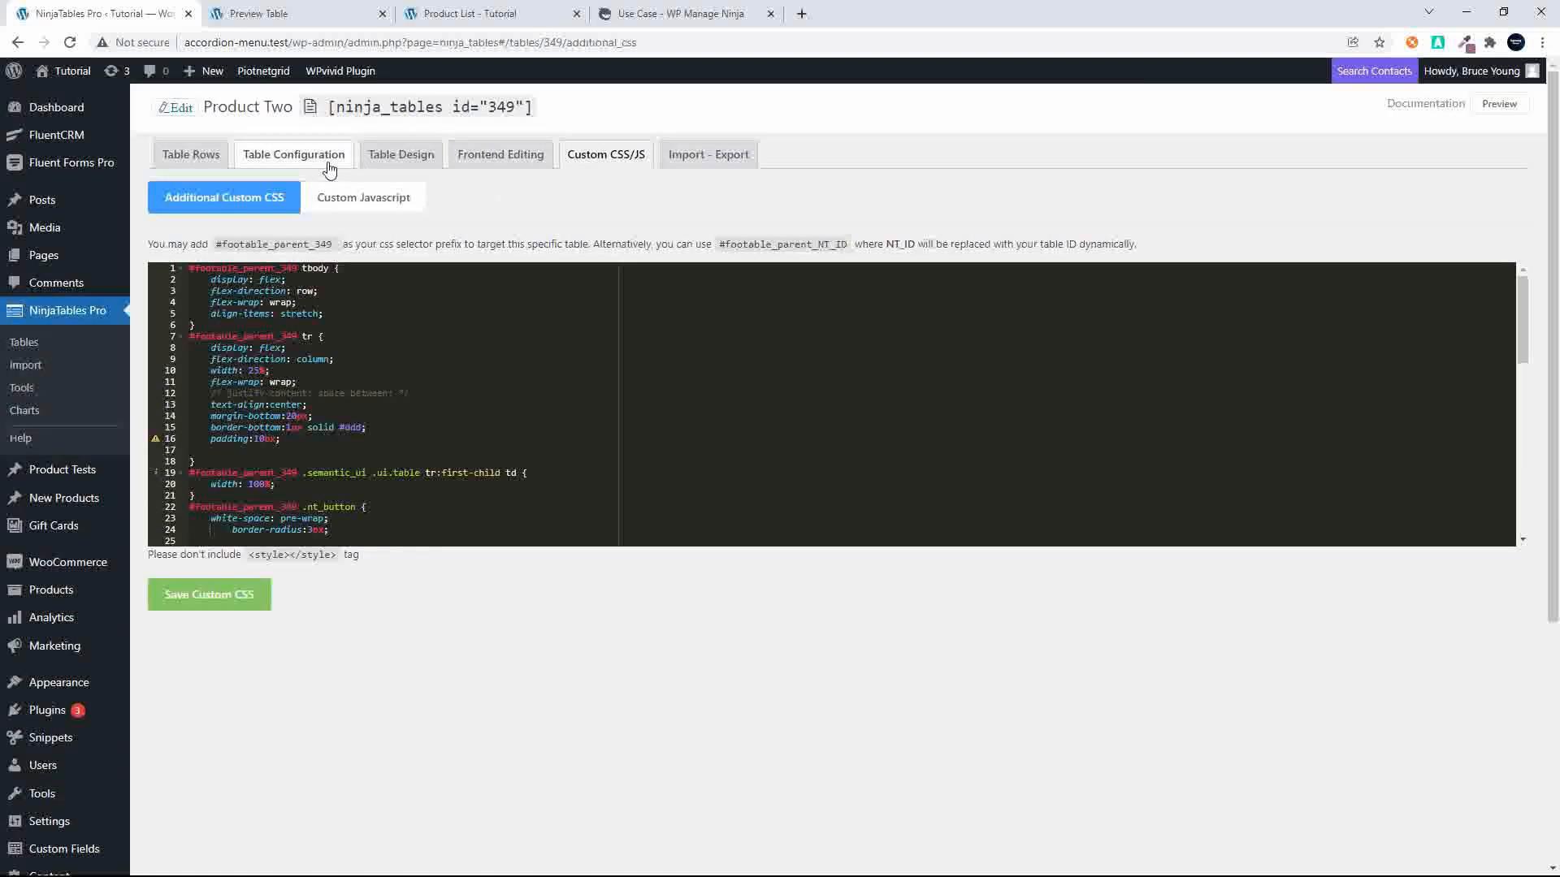
- Turn on Hide Header Row in the Product Two table design and update the settings
left_click(423, 156)
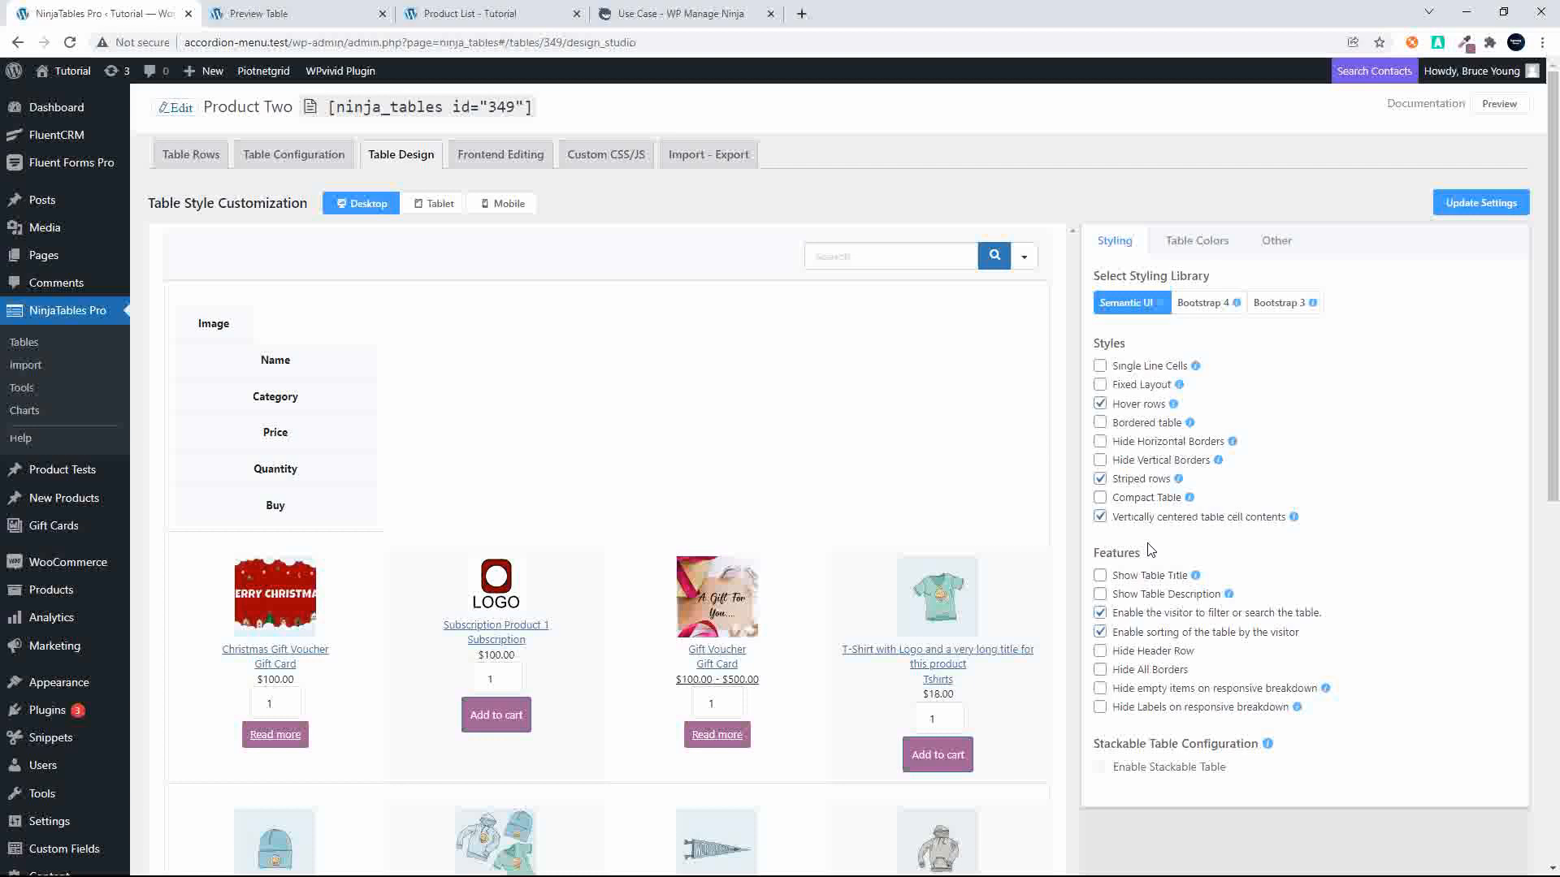
left_click(1100, 652)
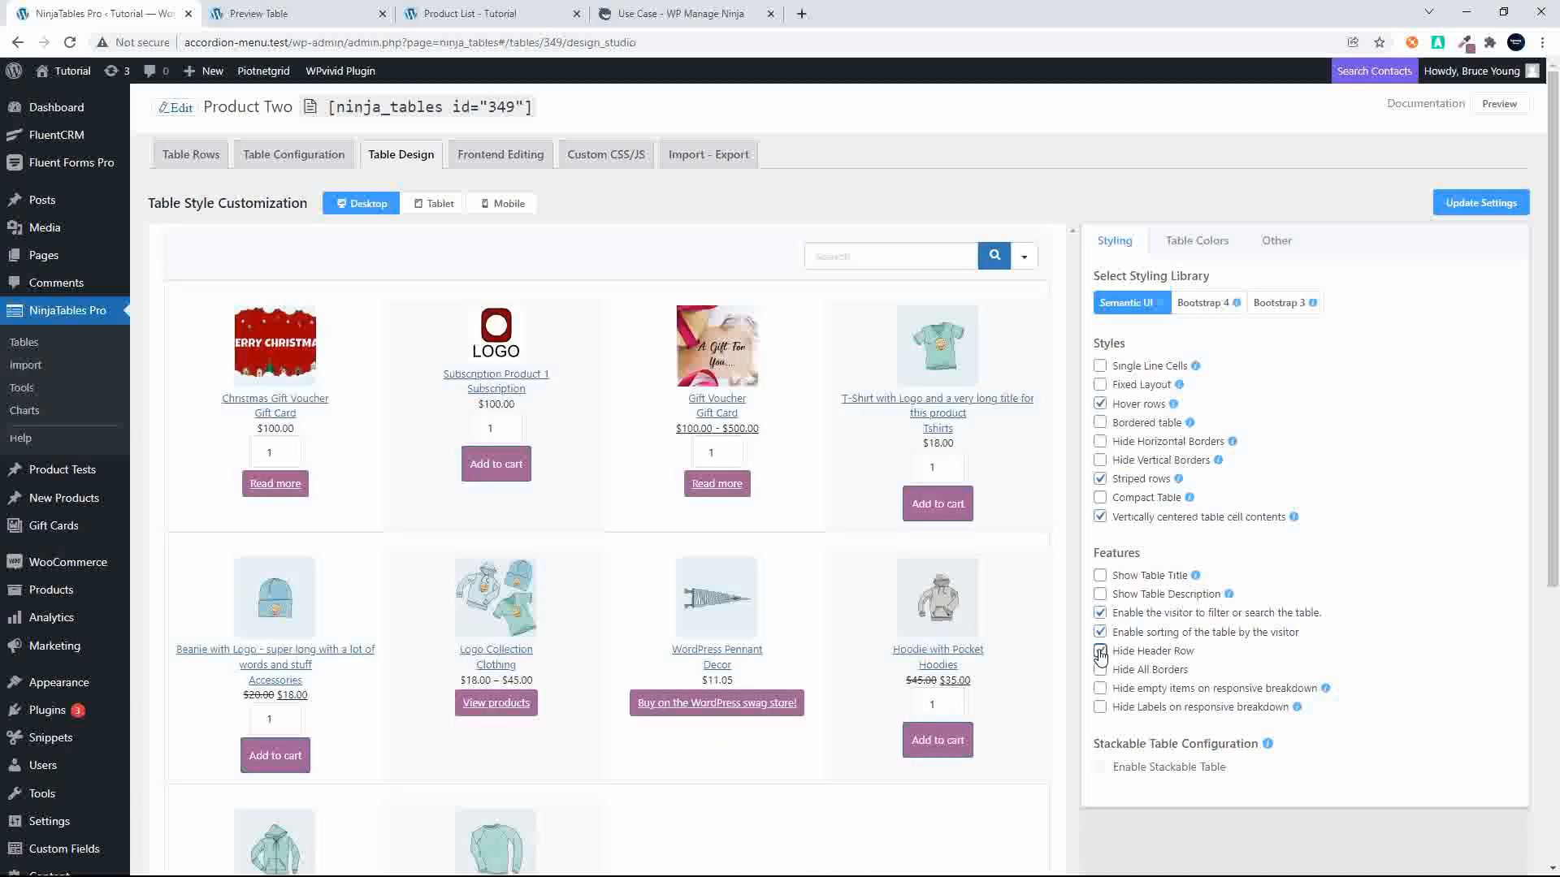
left_click(1481, 203)
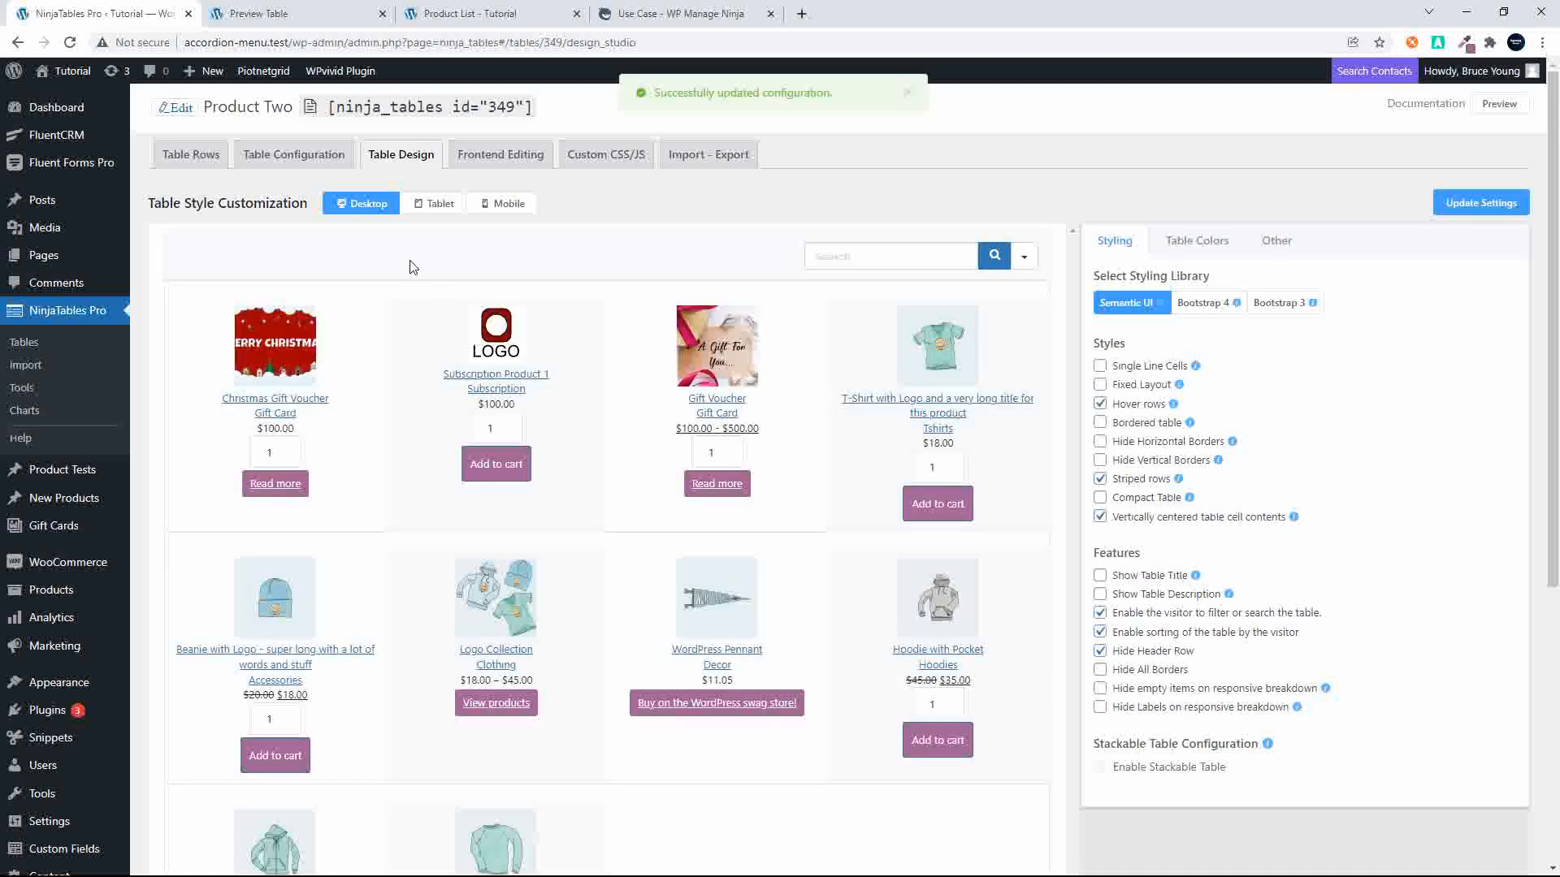
- Reload the Product Two preview to check the grid's header area, and return to the table editor
left_click(276, 14)
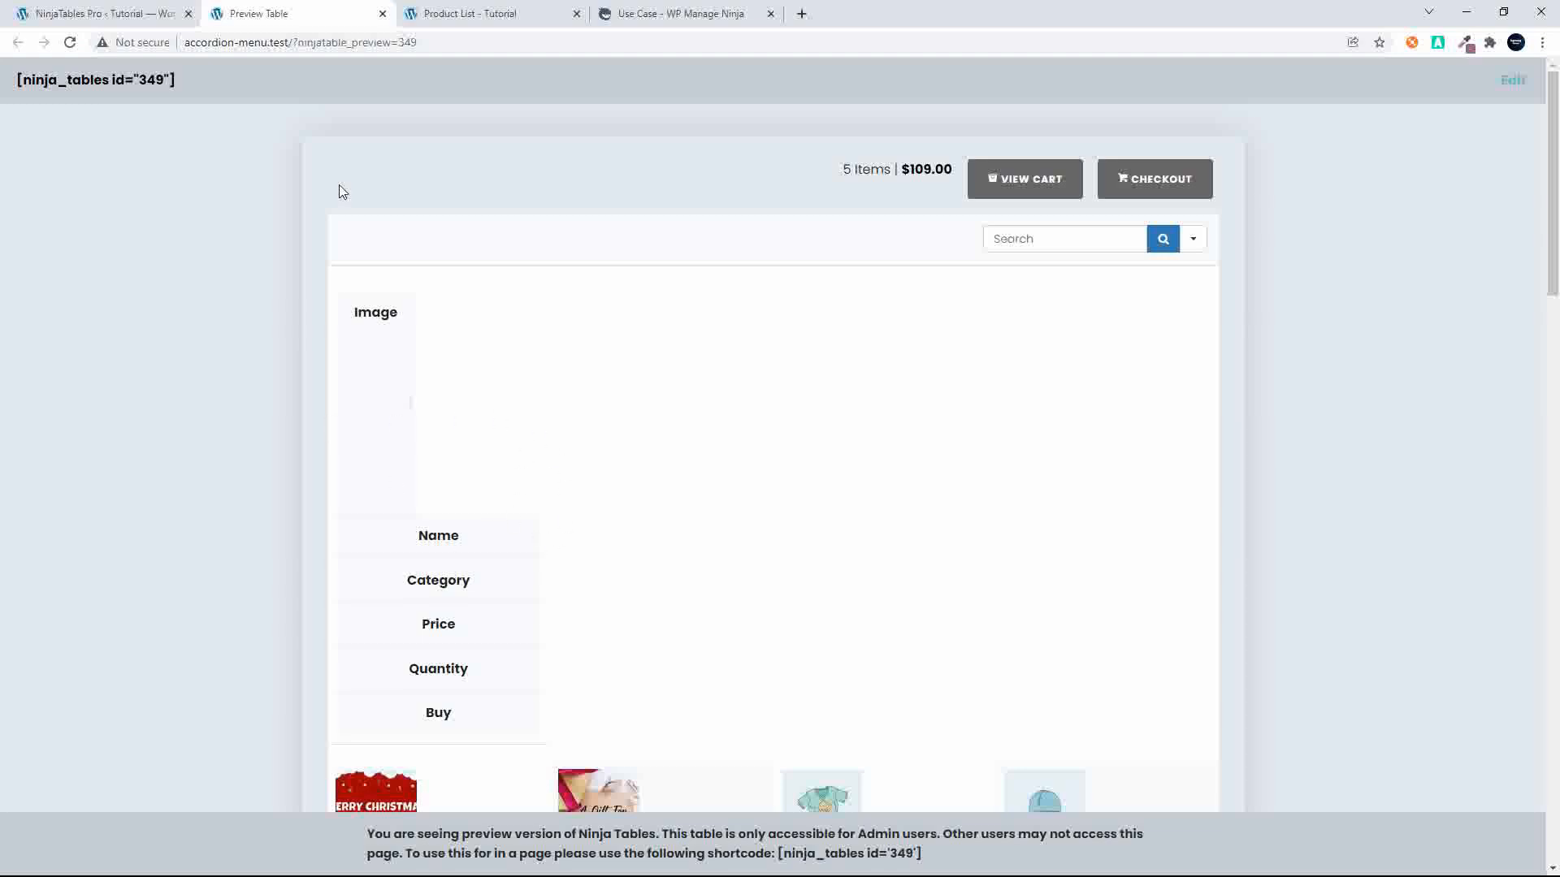
left_click(442, 46)
key("ctrl+a")
key("Return")
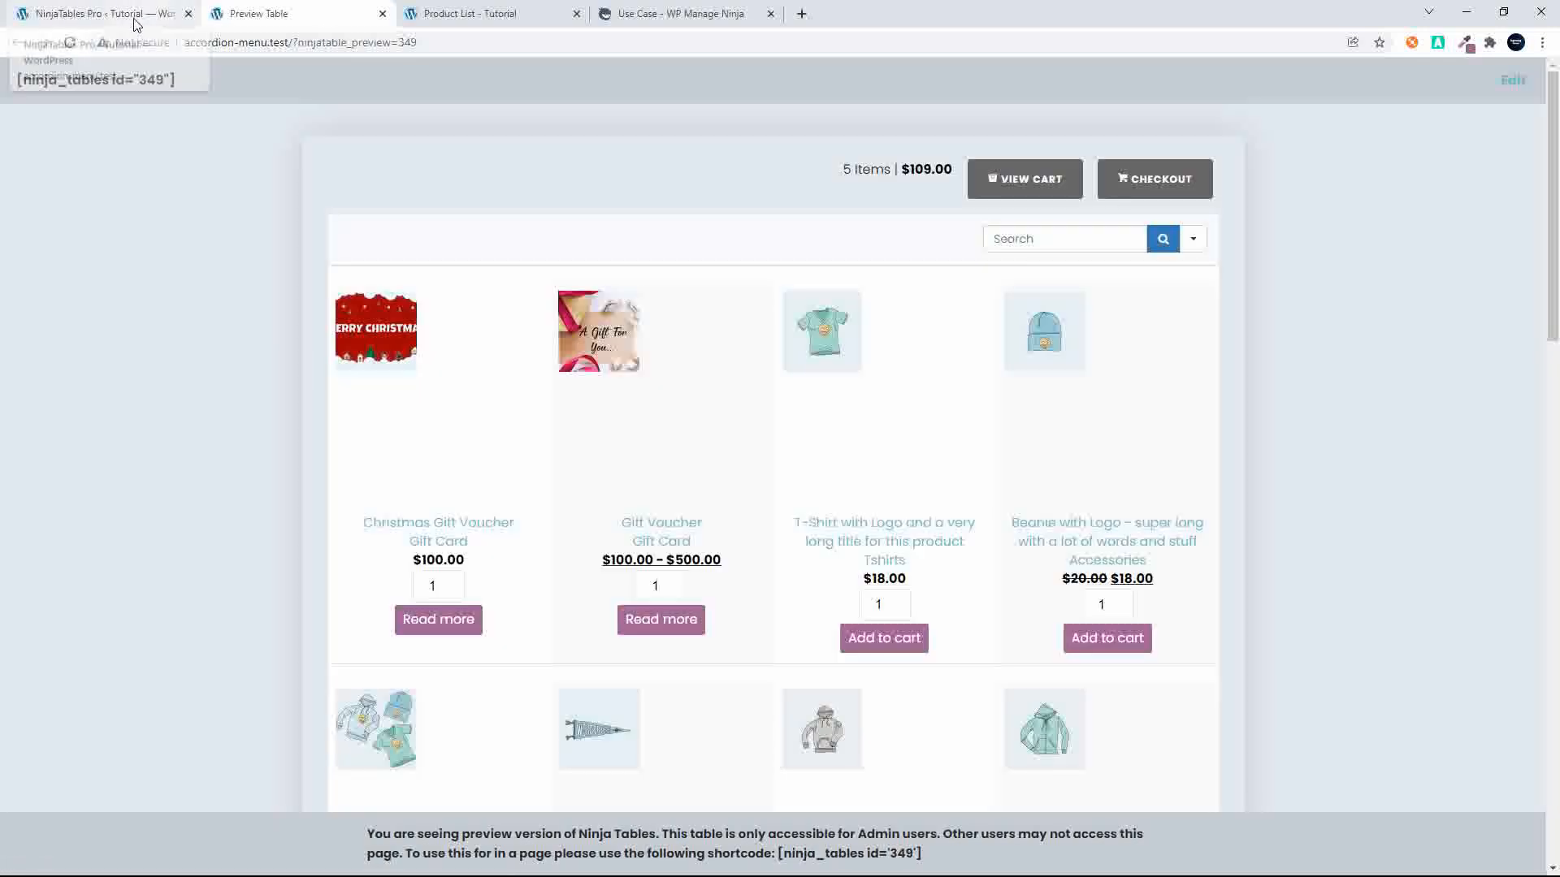
left_click(130, 22)
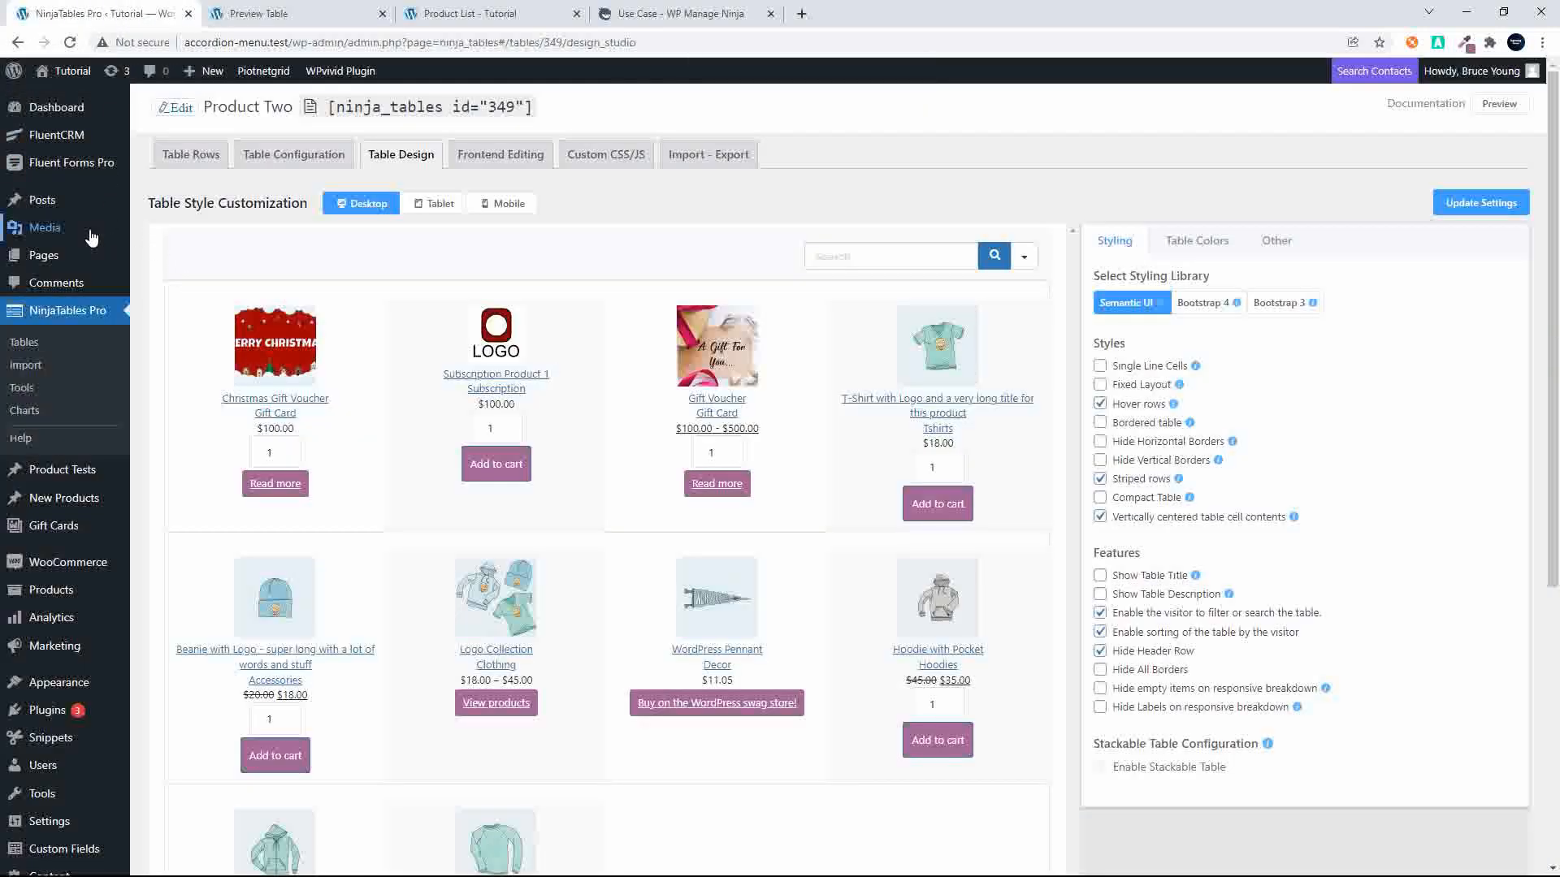
- Set the Image column's featured image size to large in the table configuration and update the column
left_click(272, 152)
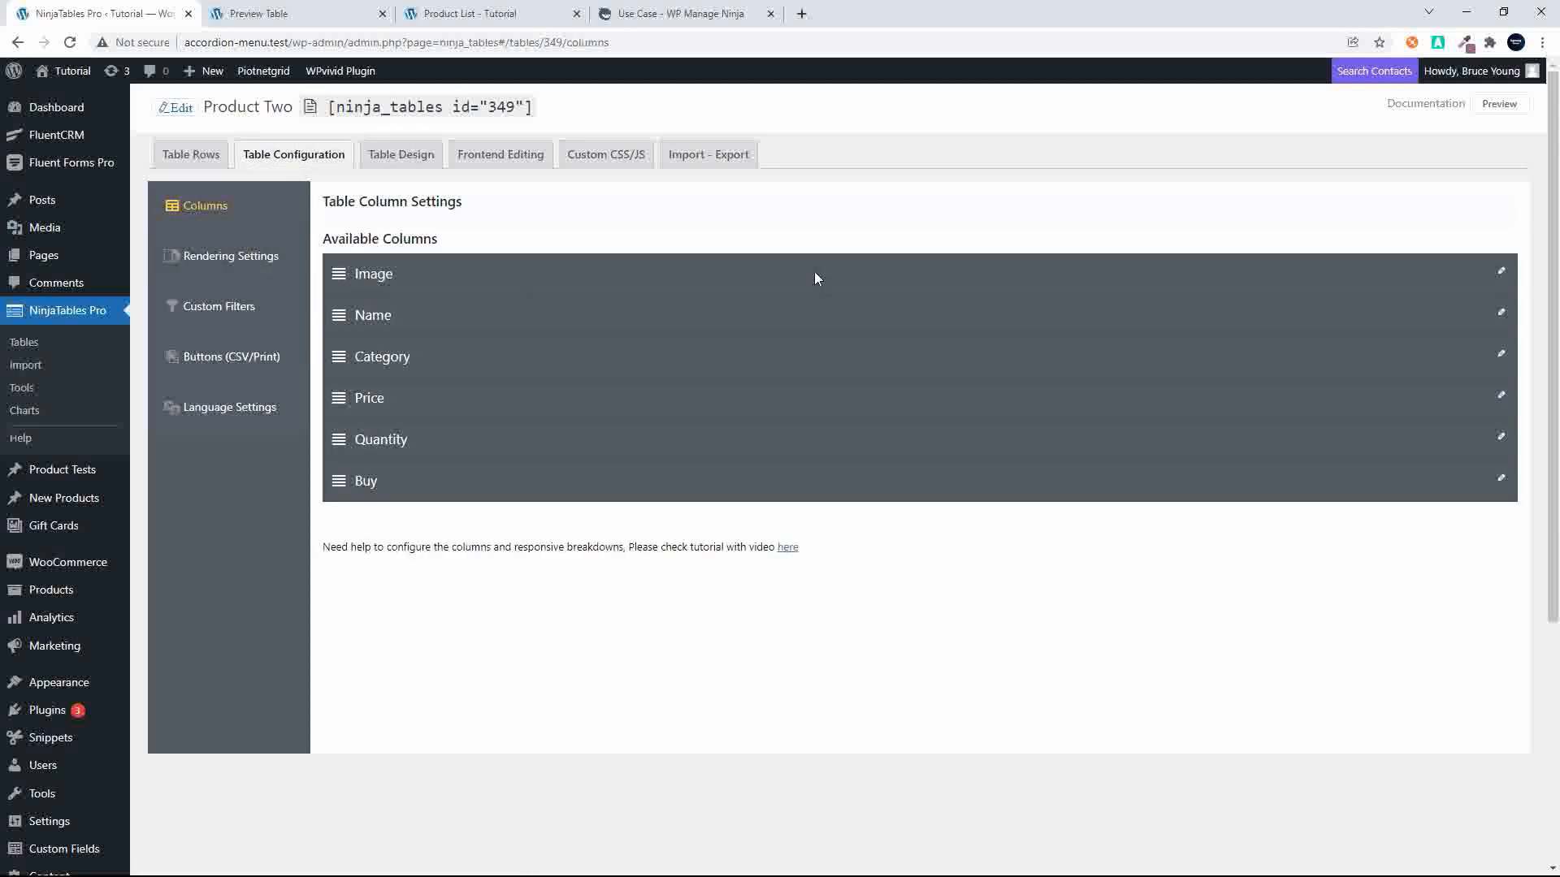
left_click(1503, 274)
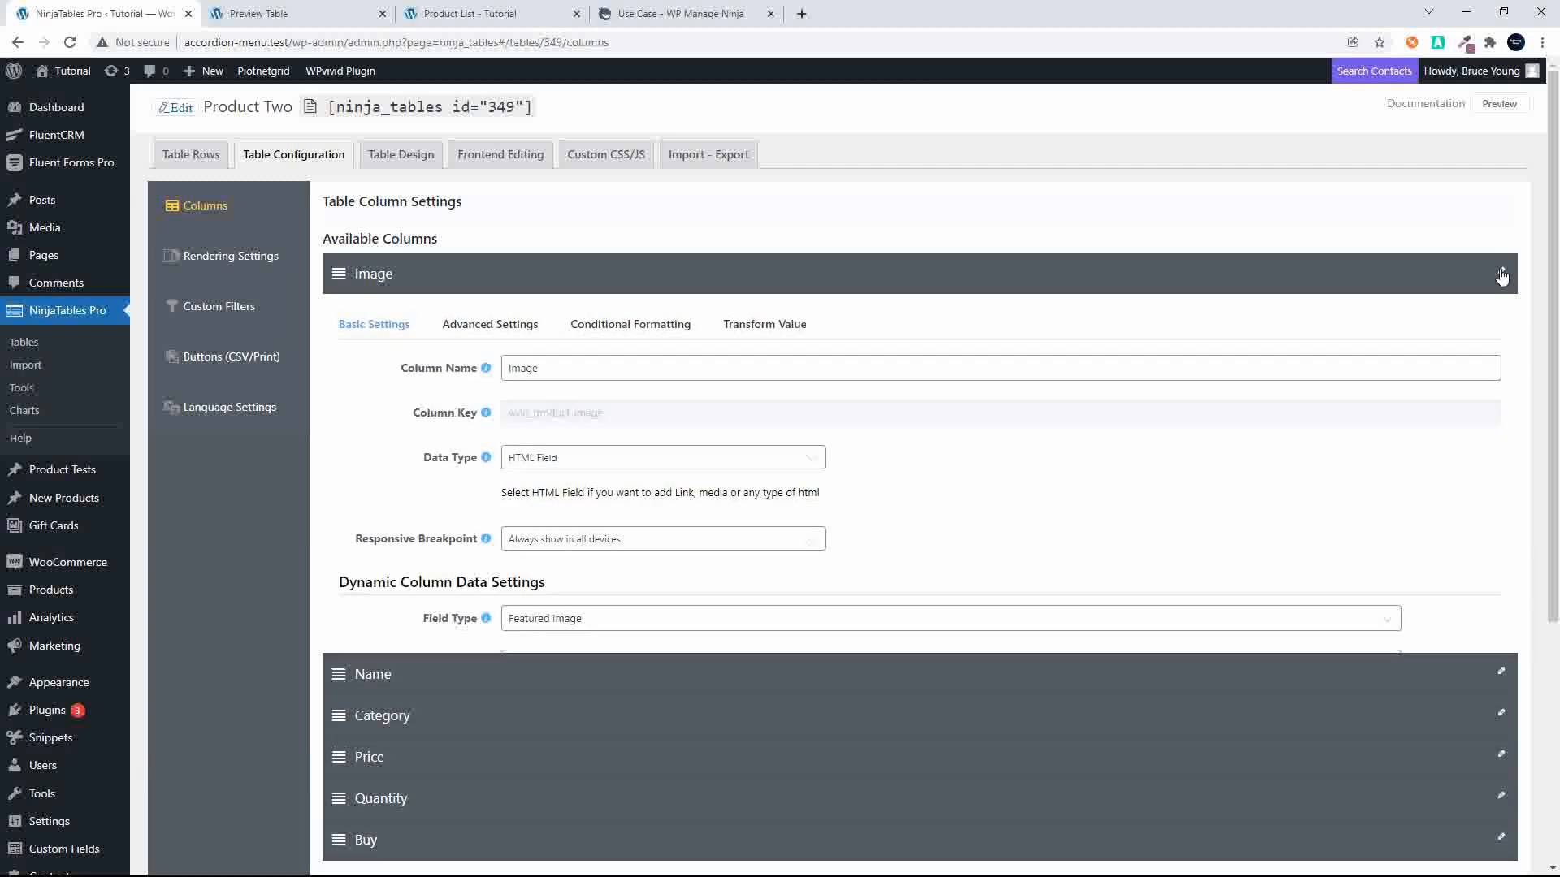
left_click(503, 334)
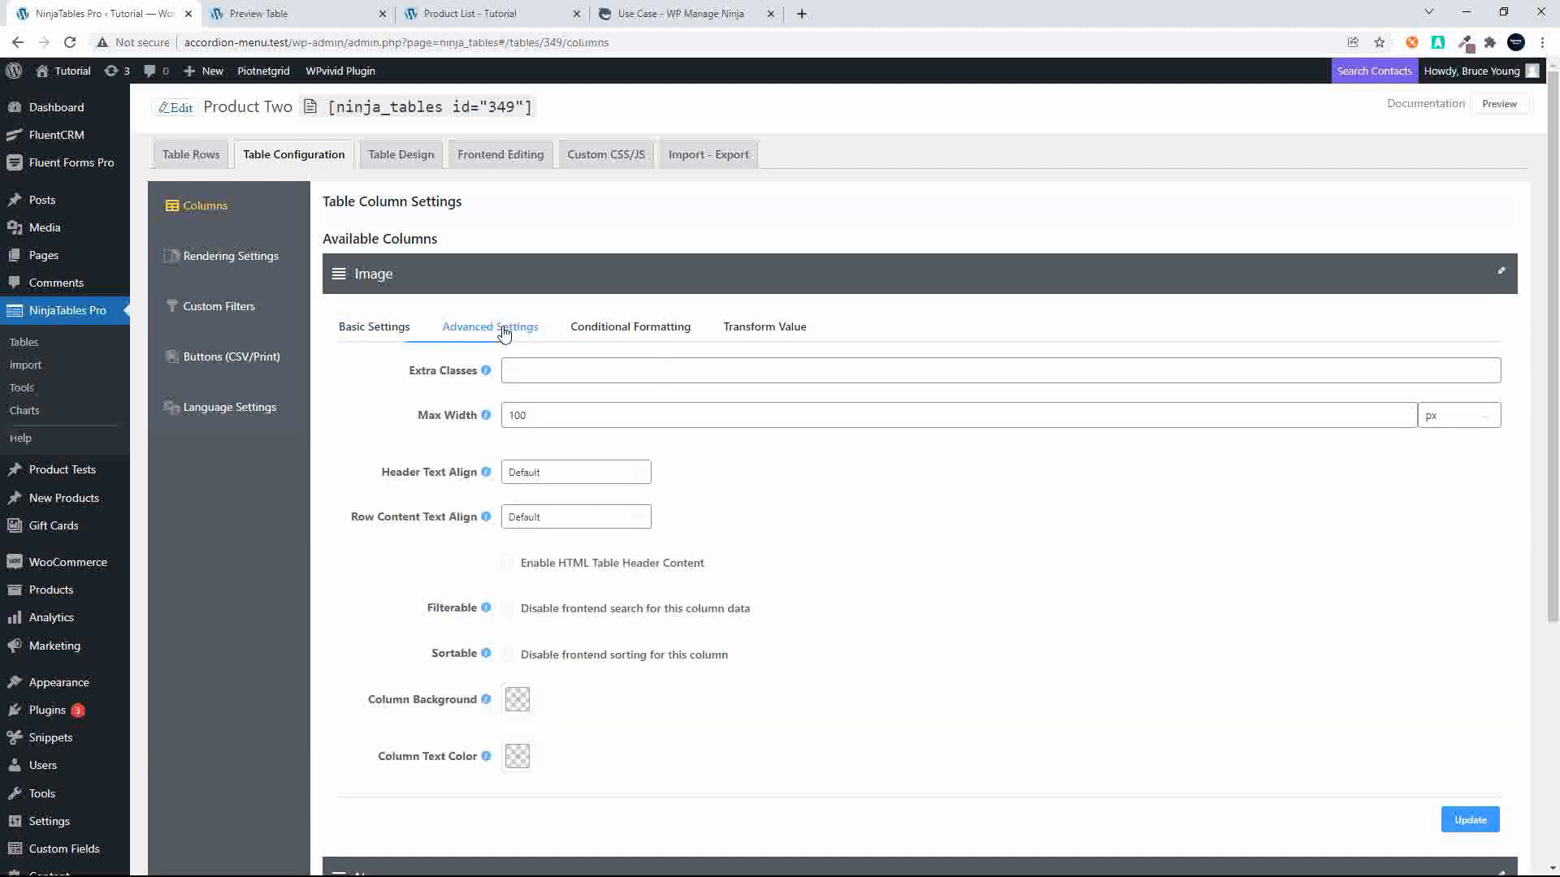
left_click(389, 331)
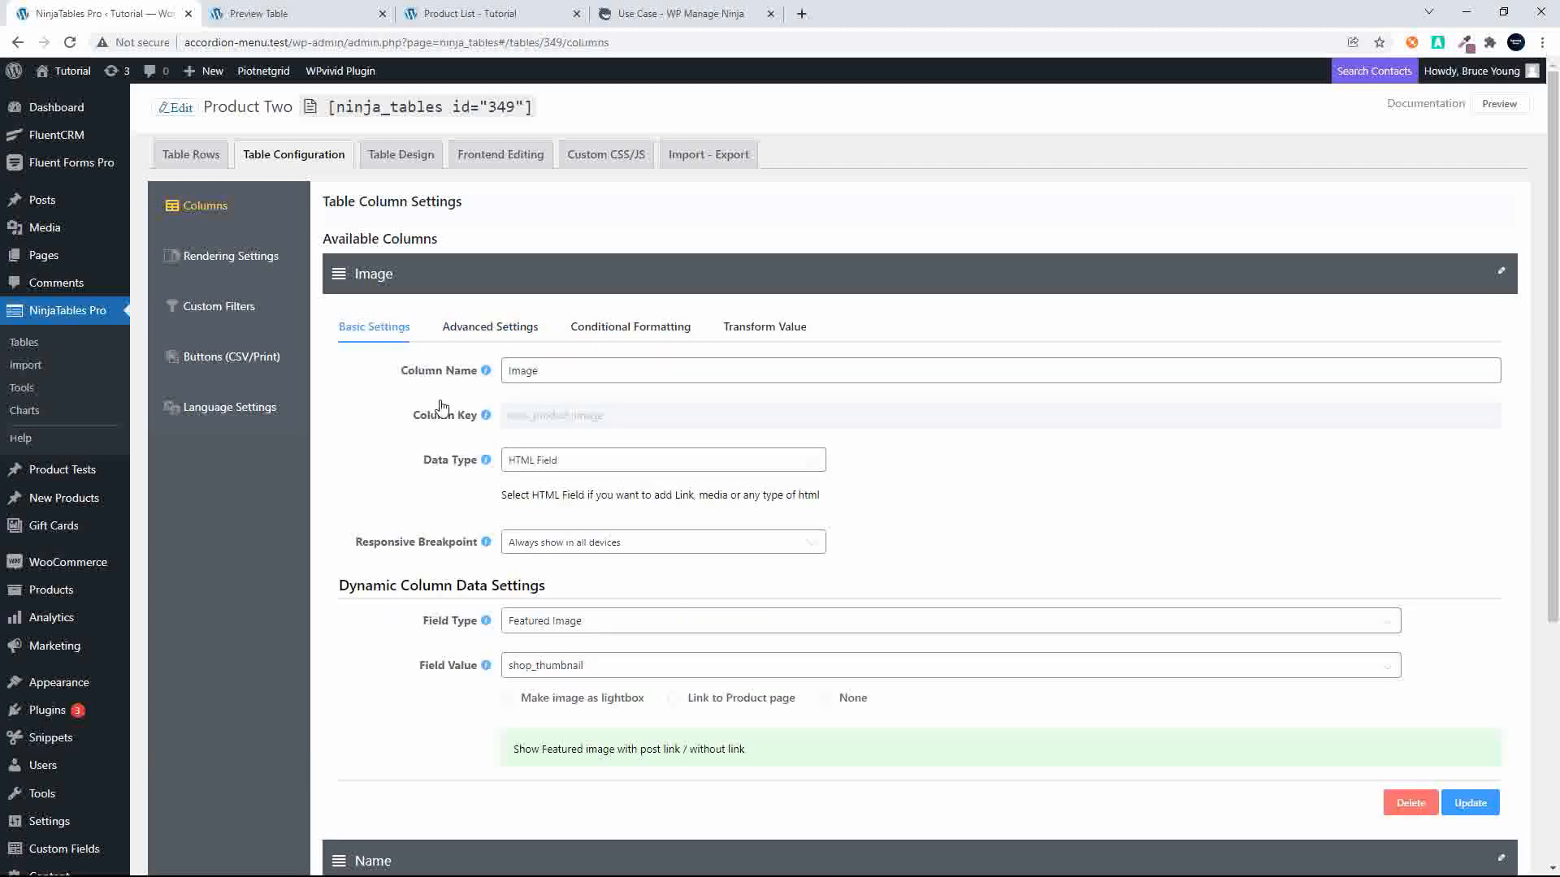
left_click(614, 666)
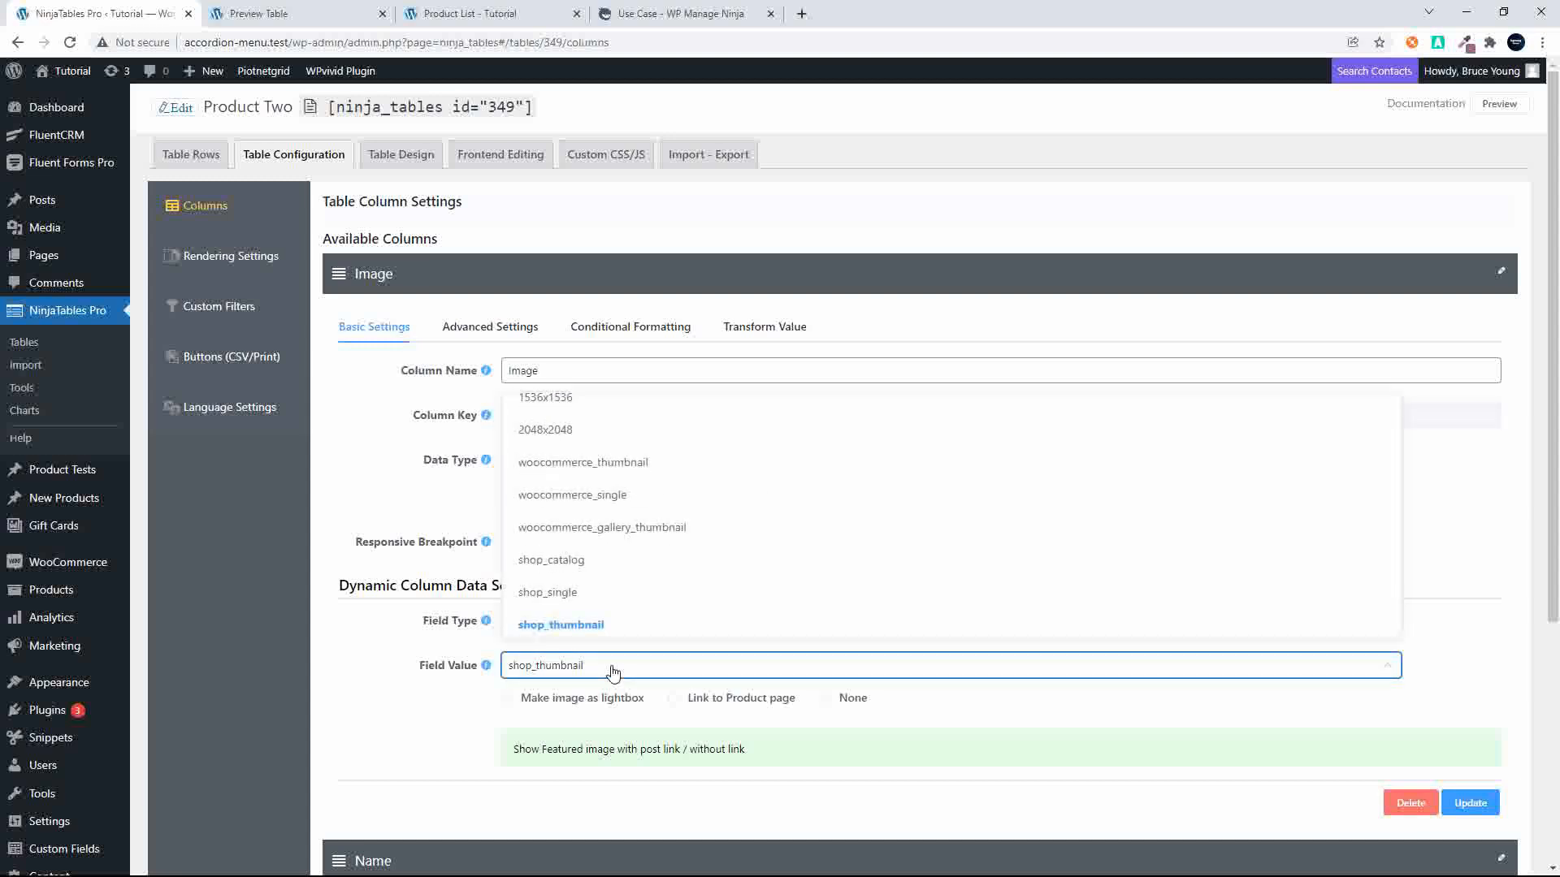
scroll(699, 377, "up", 2)
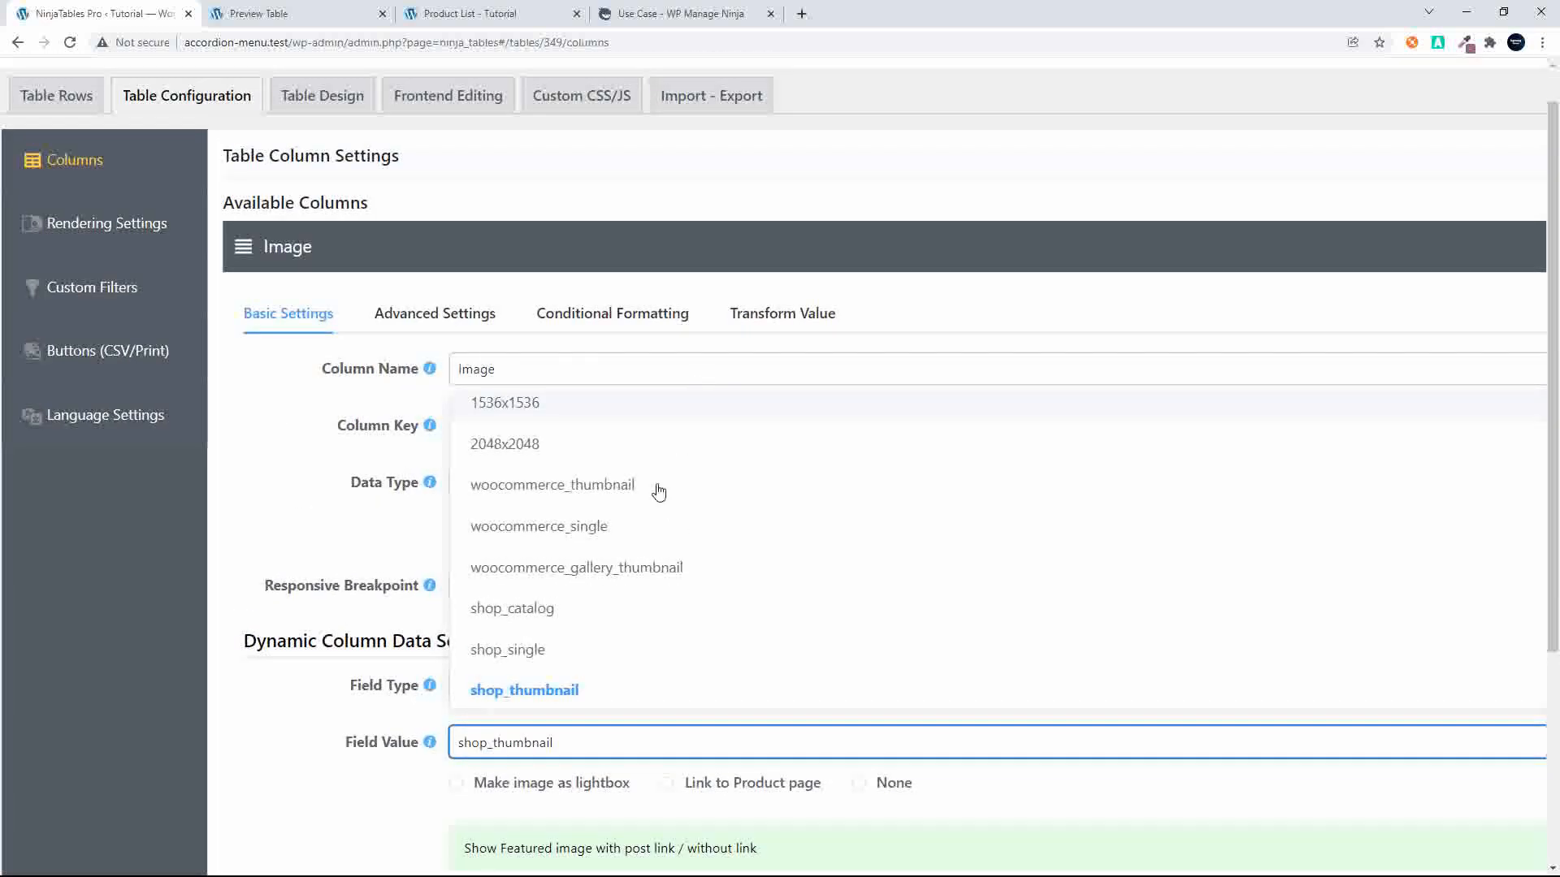
scroll(657, 497, "up", 2)
scroll(656, 499, "up", 1)
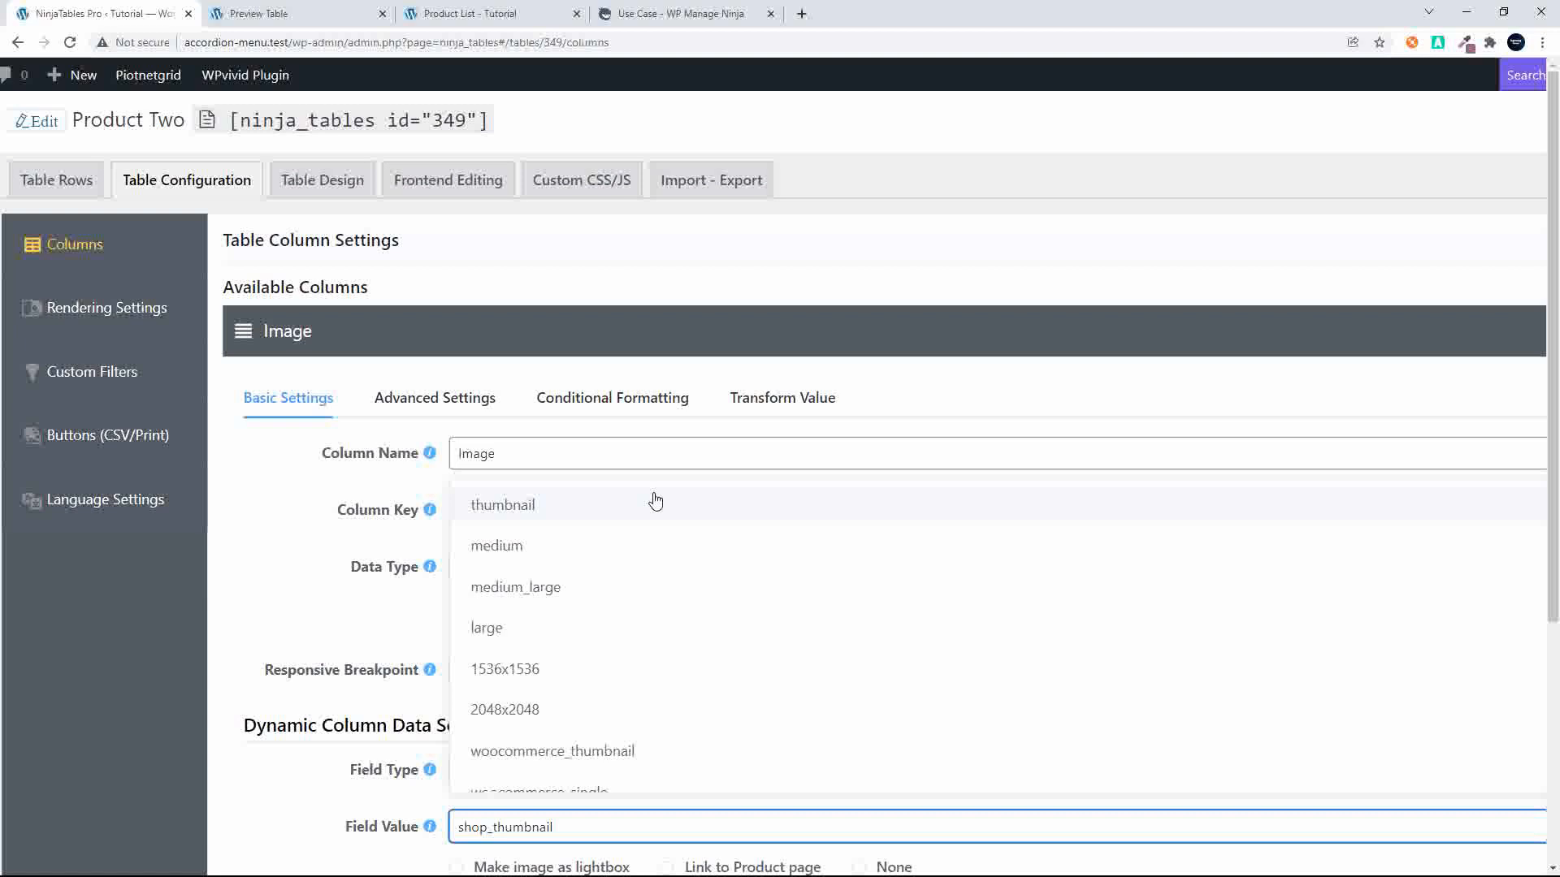
left_click(494, 633)
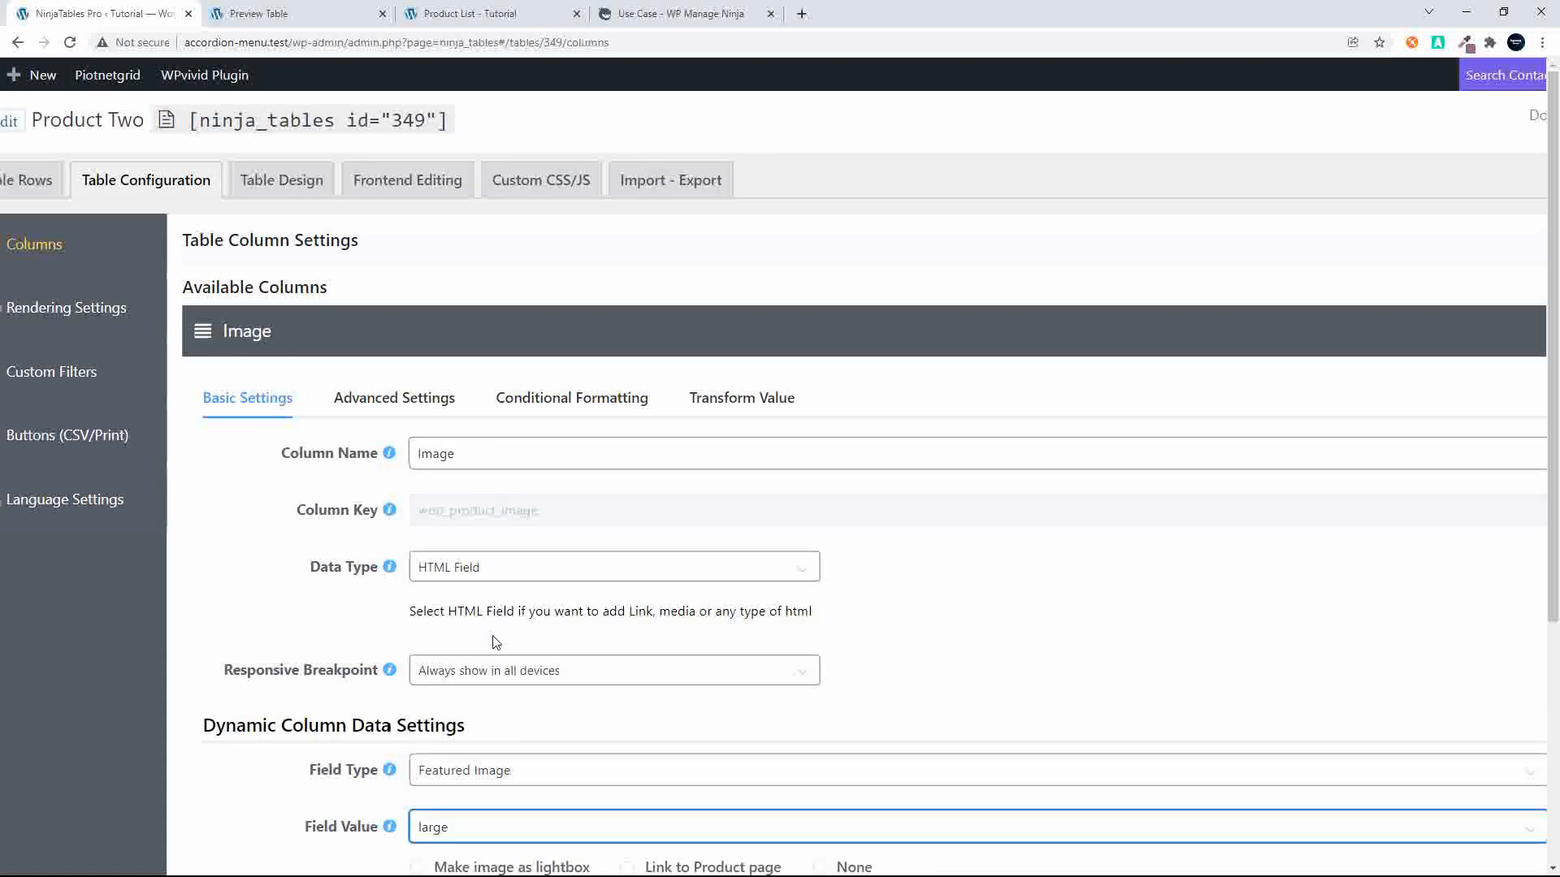
scroll(608, 614, "down", 7)
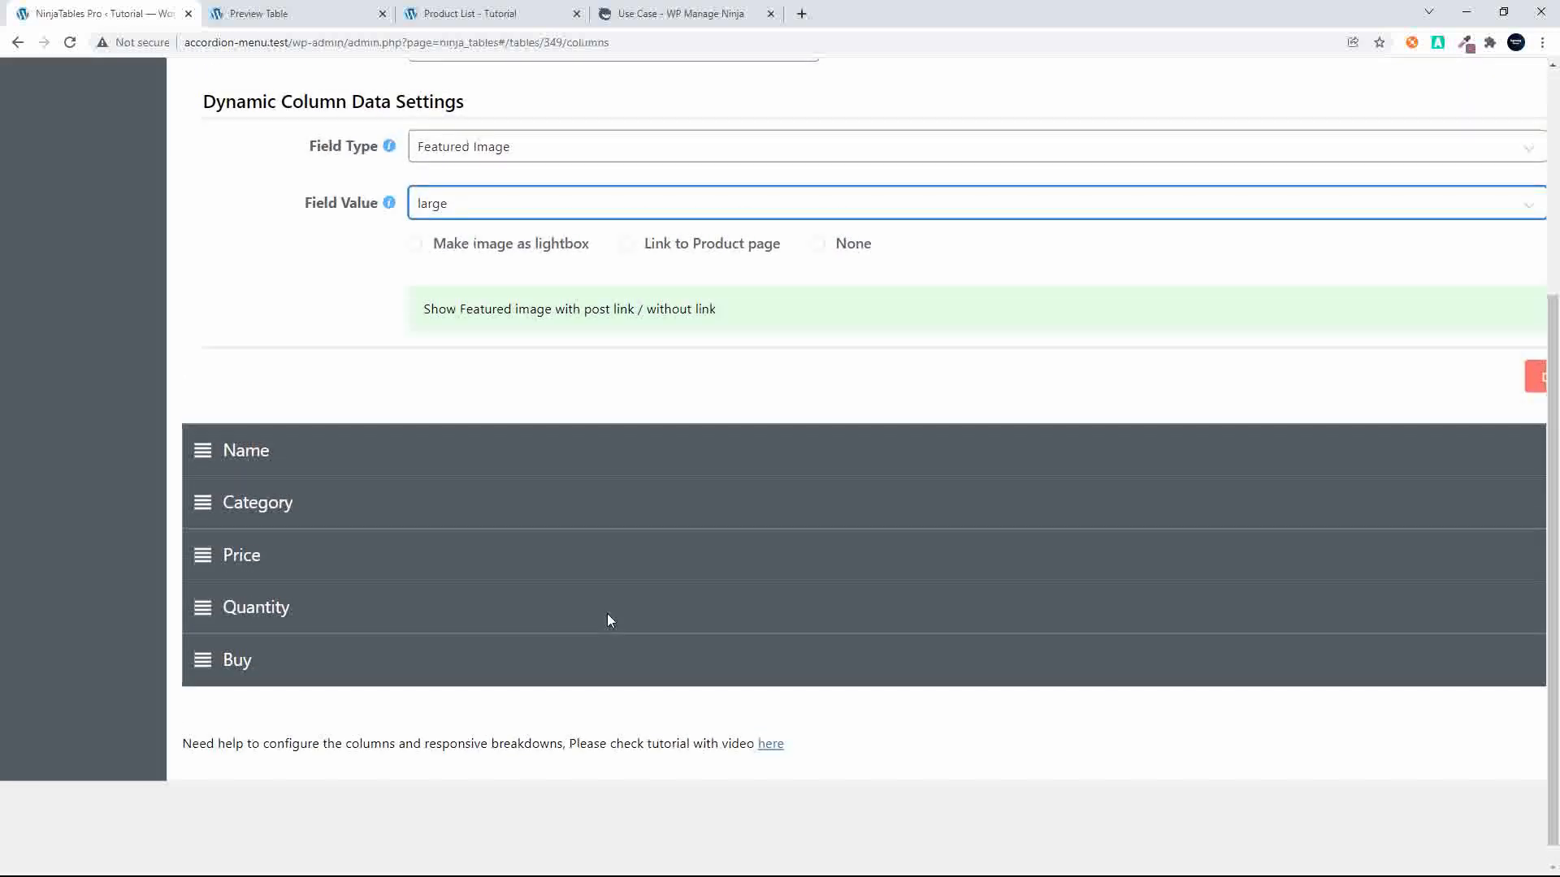
scroll(609, 620, "right", 2)
left_click(1440, 376)
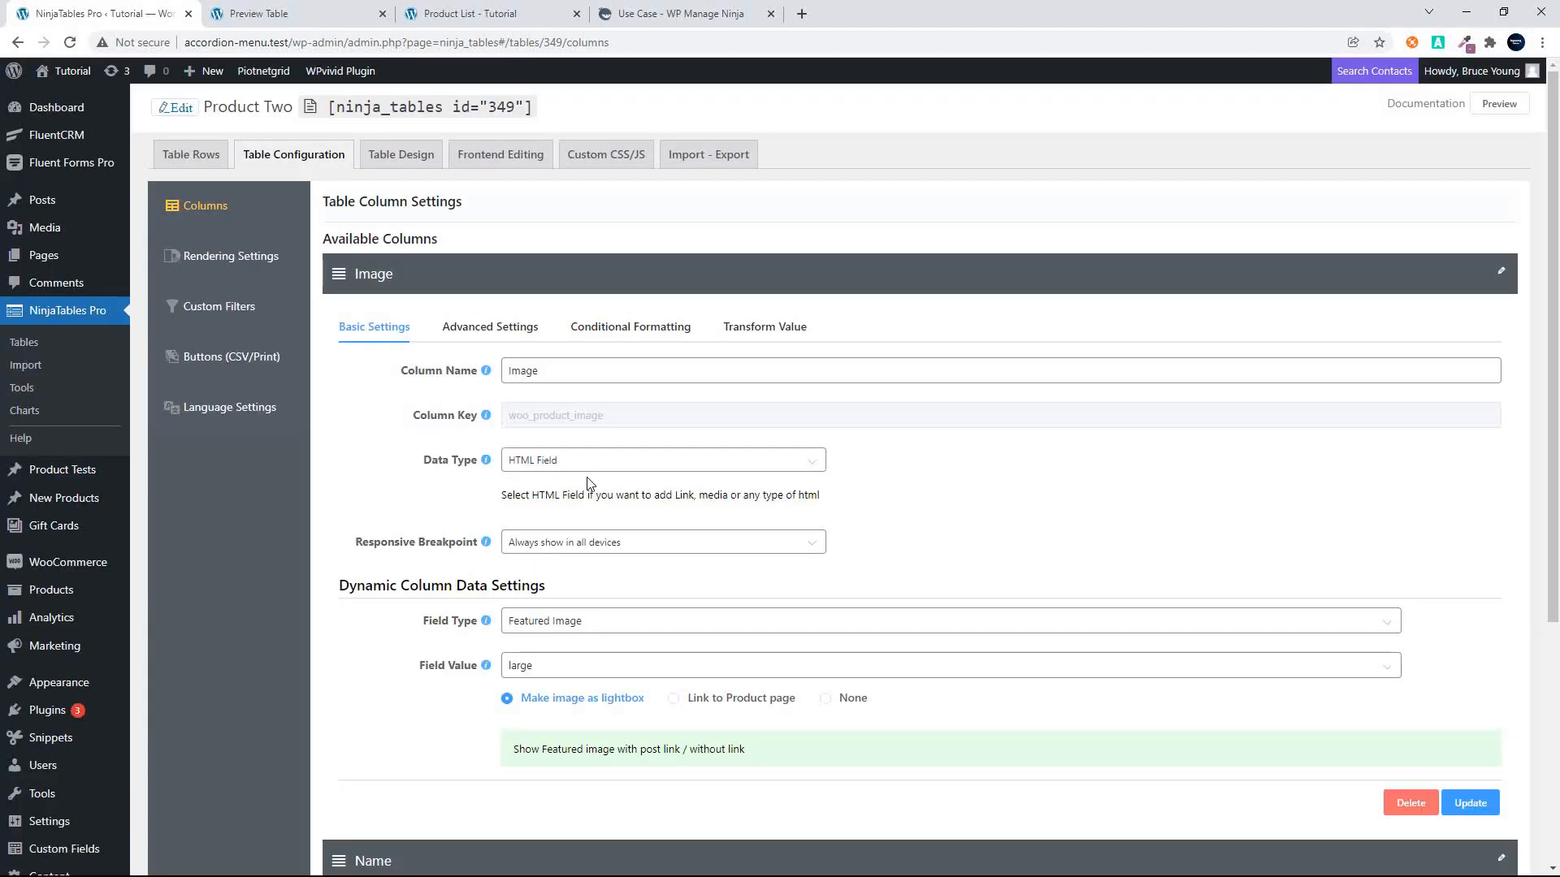
- Change the Image column's Max Width unit to % in its advanced settings and update the column
left_click(508, 334)
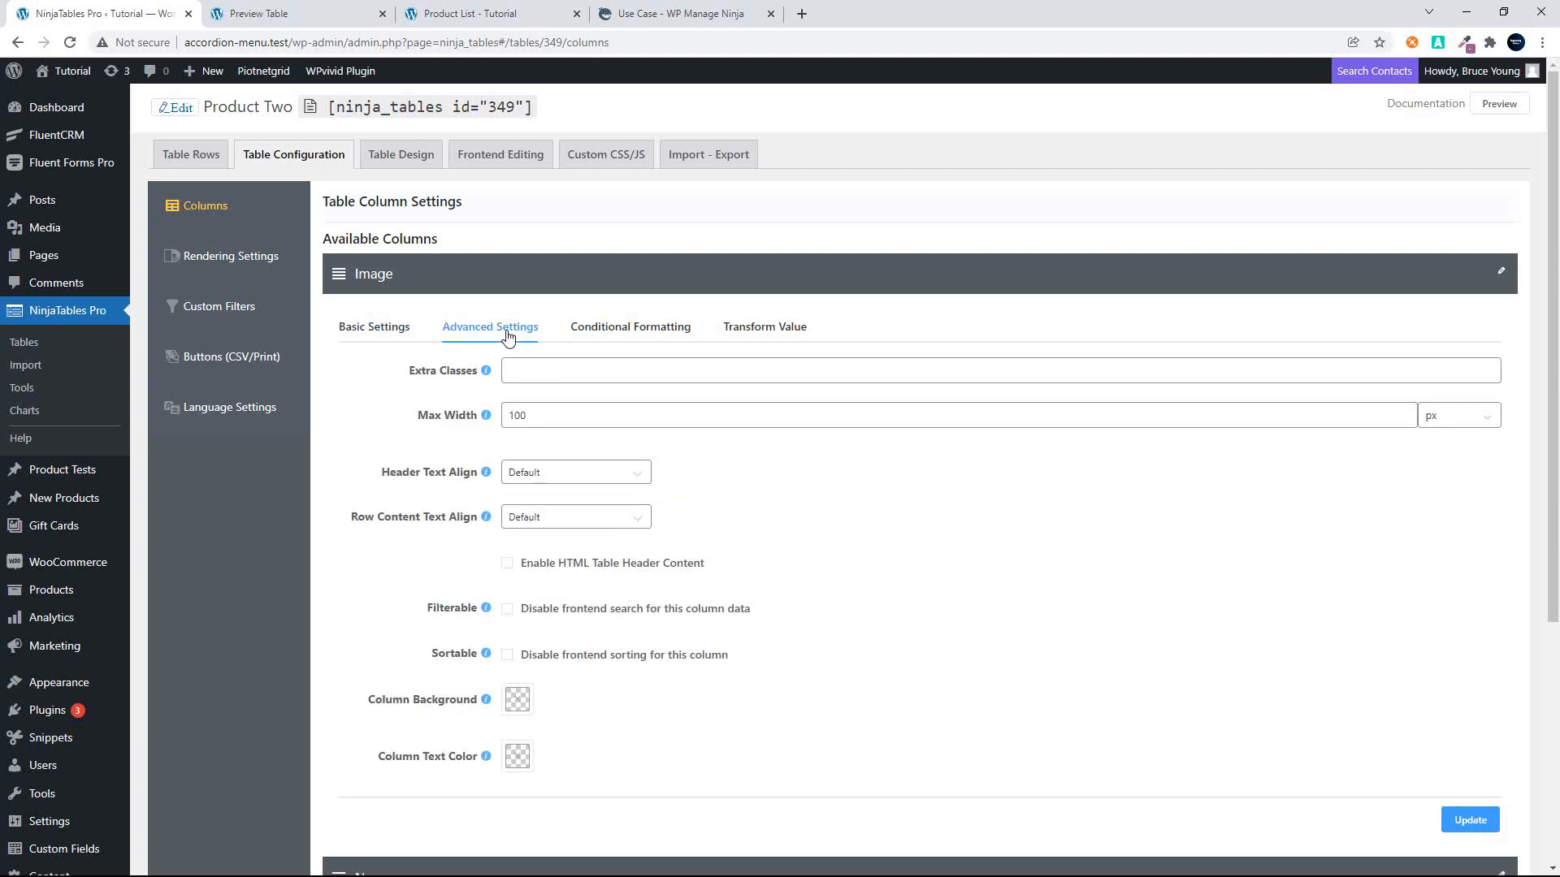
left_click(1479, 424)
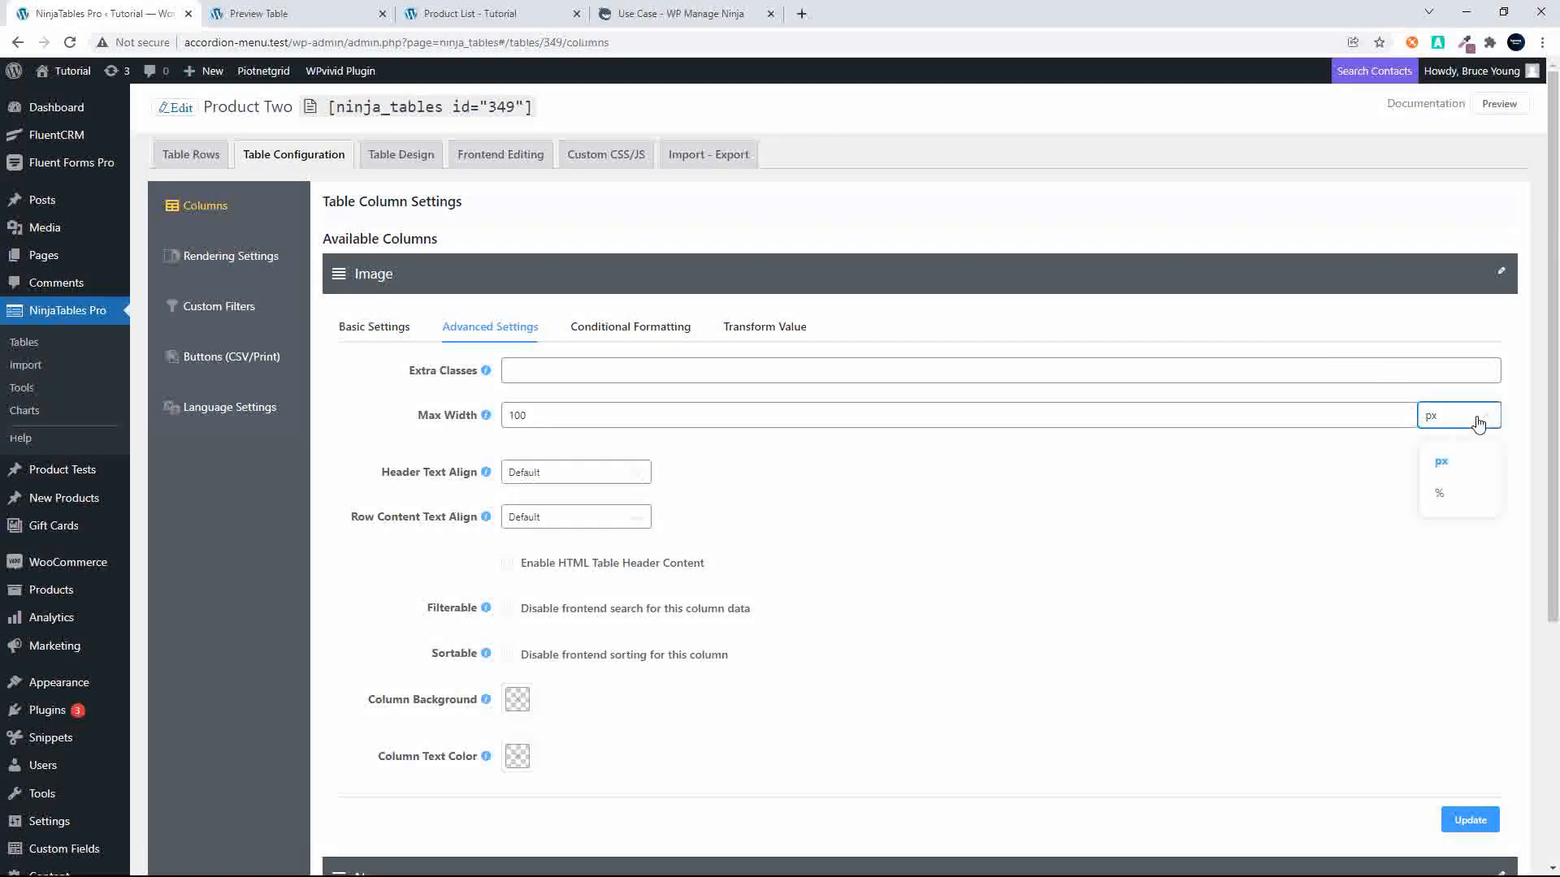
left_click(1449, 500)
left_click(1465, 823)
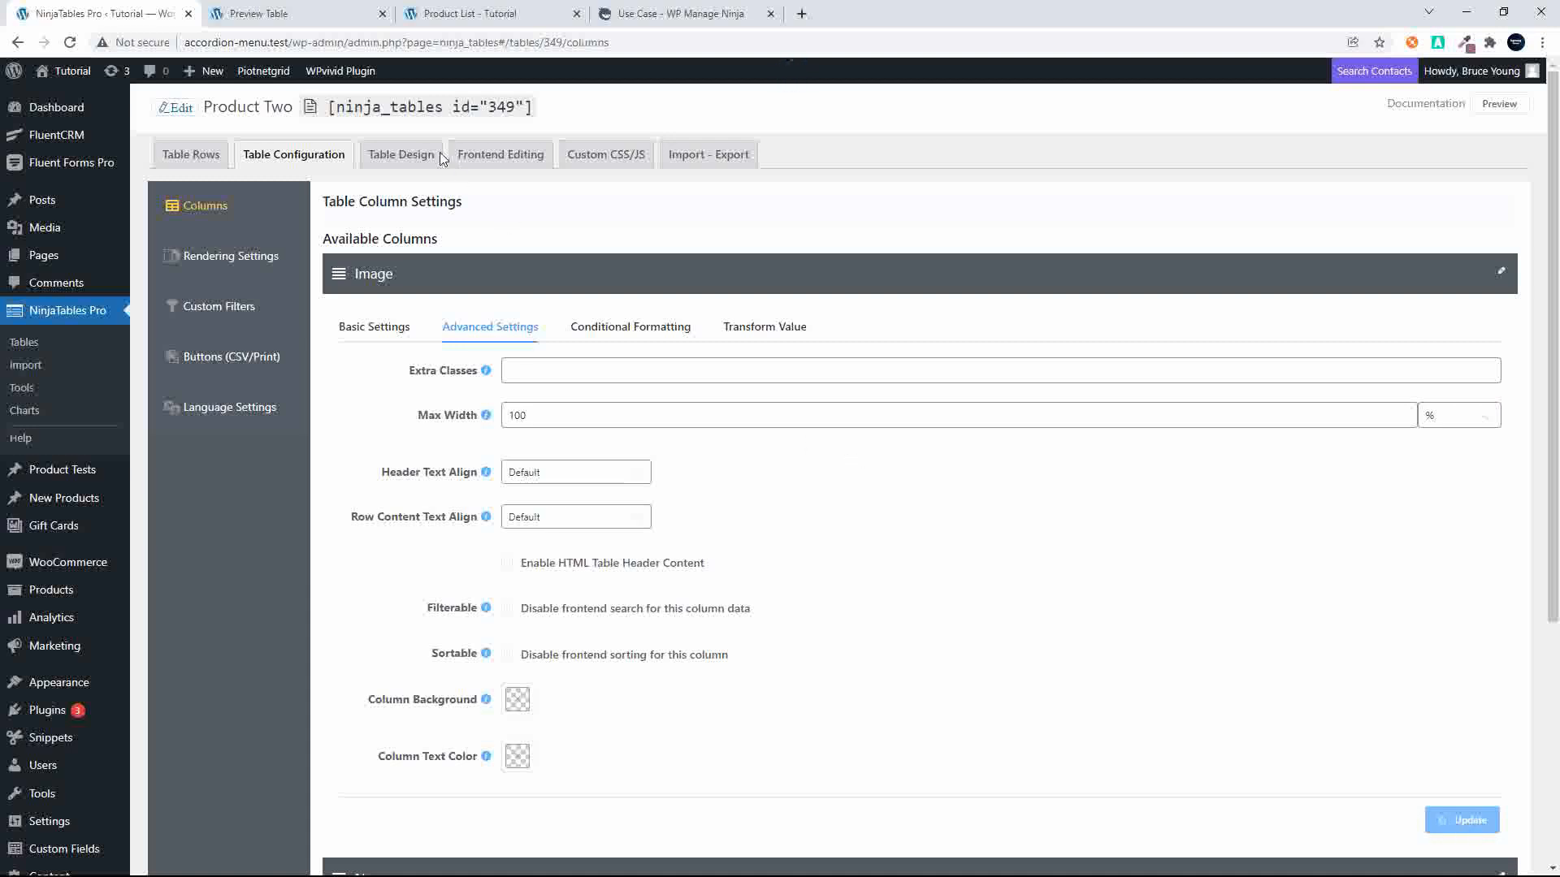
- Reload the table preview, close the developer tools, and examine the product images, variation selectors and cart buttons throughout the grid
left_click(258, 14)
left_click(71, 43)
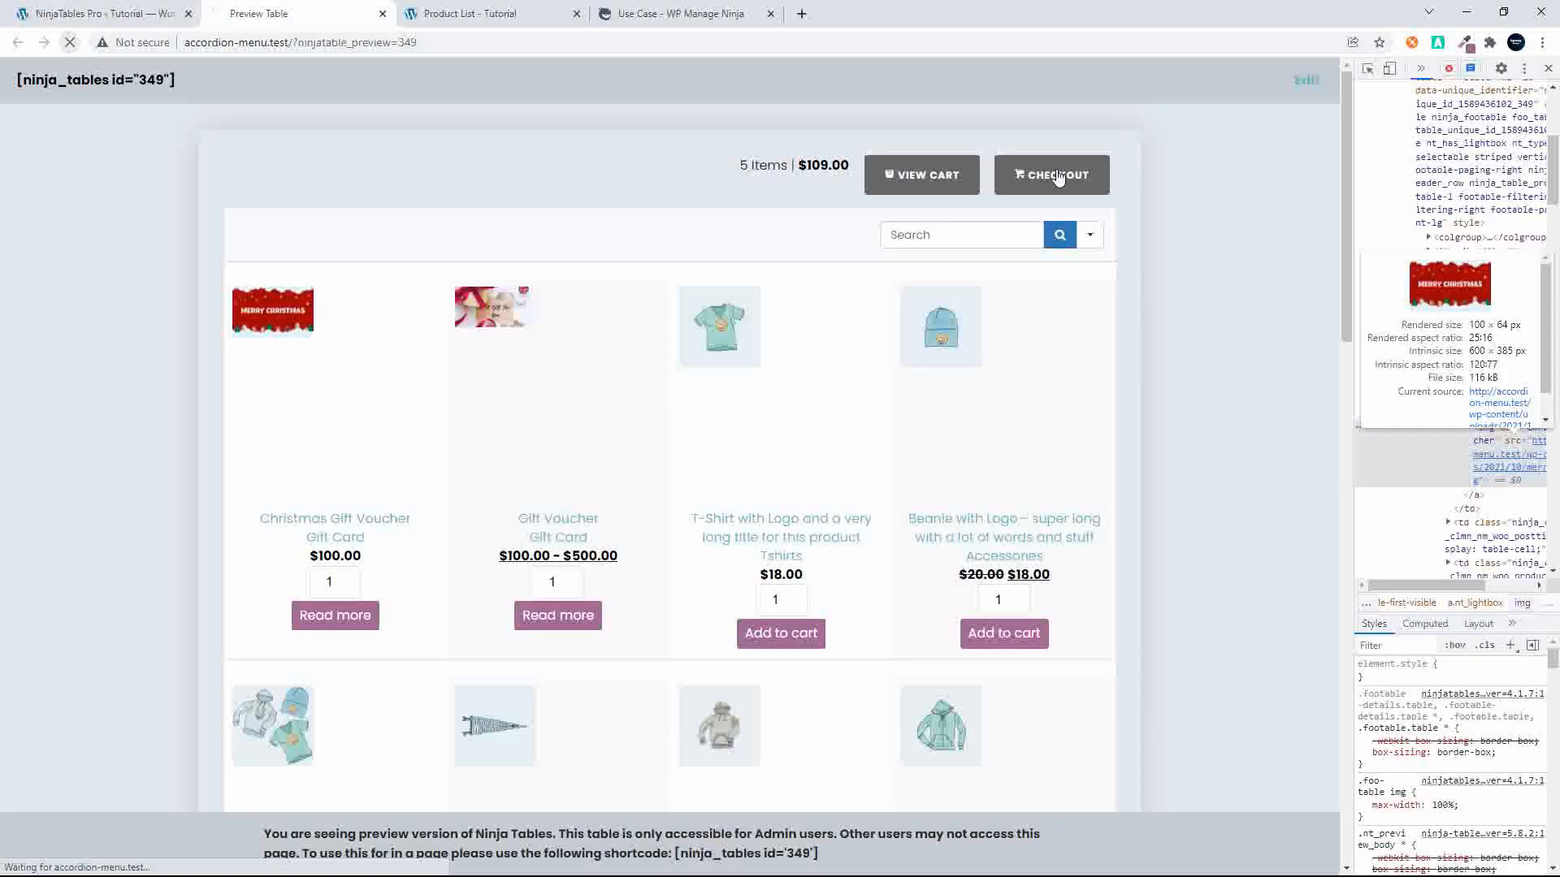
left_click(1548, 69)
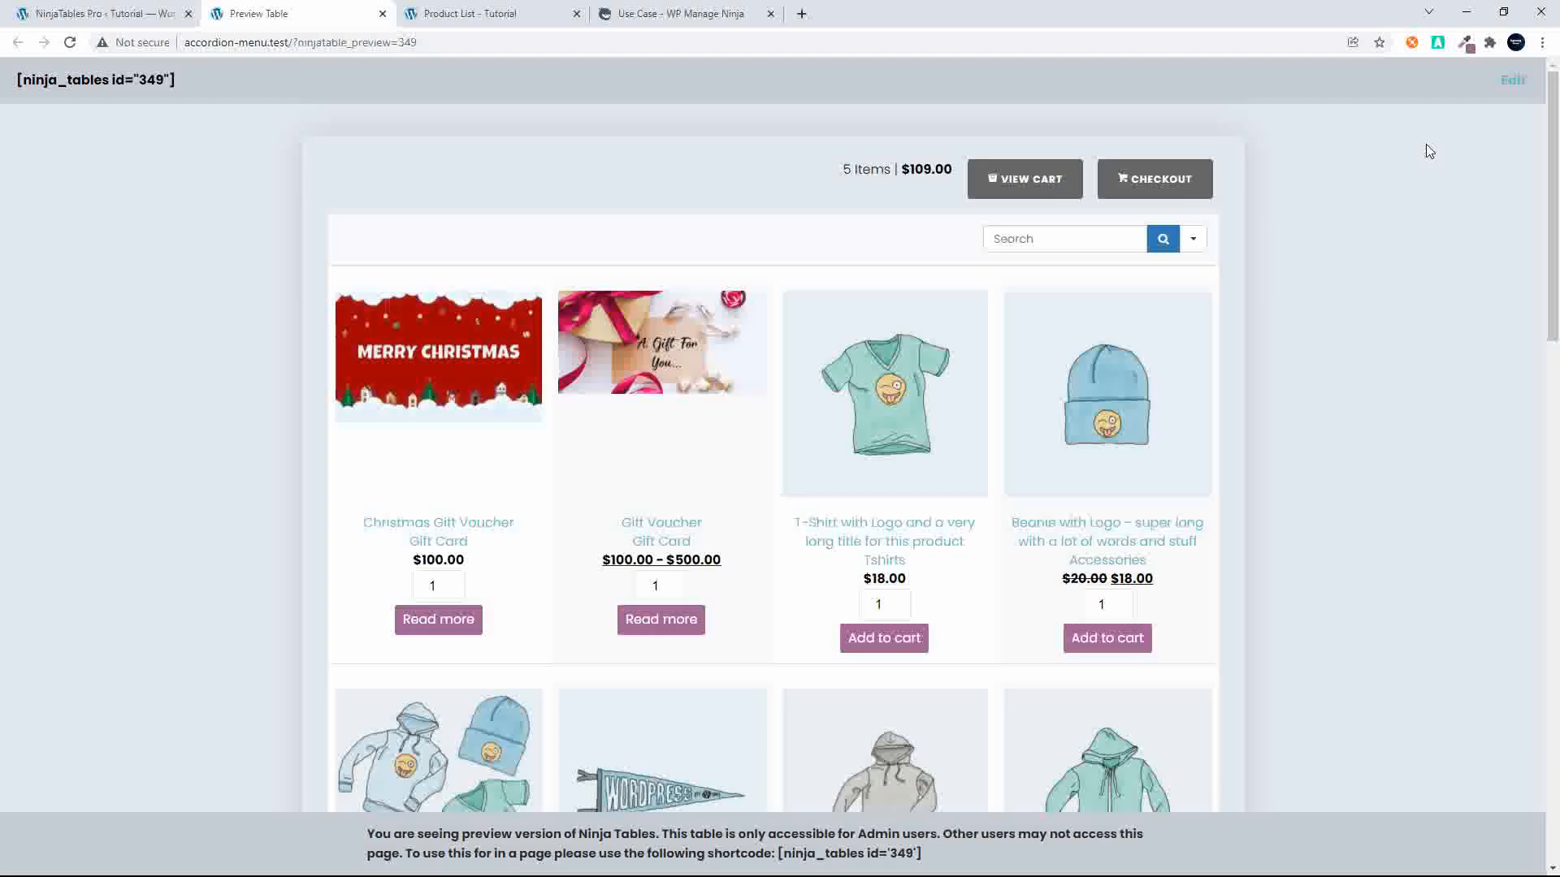
scroll(964, 446, "down", 4)
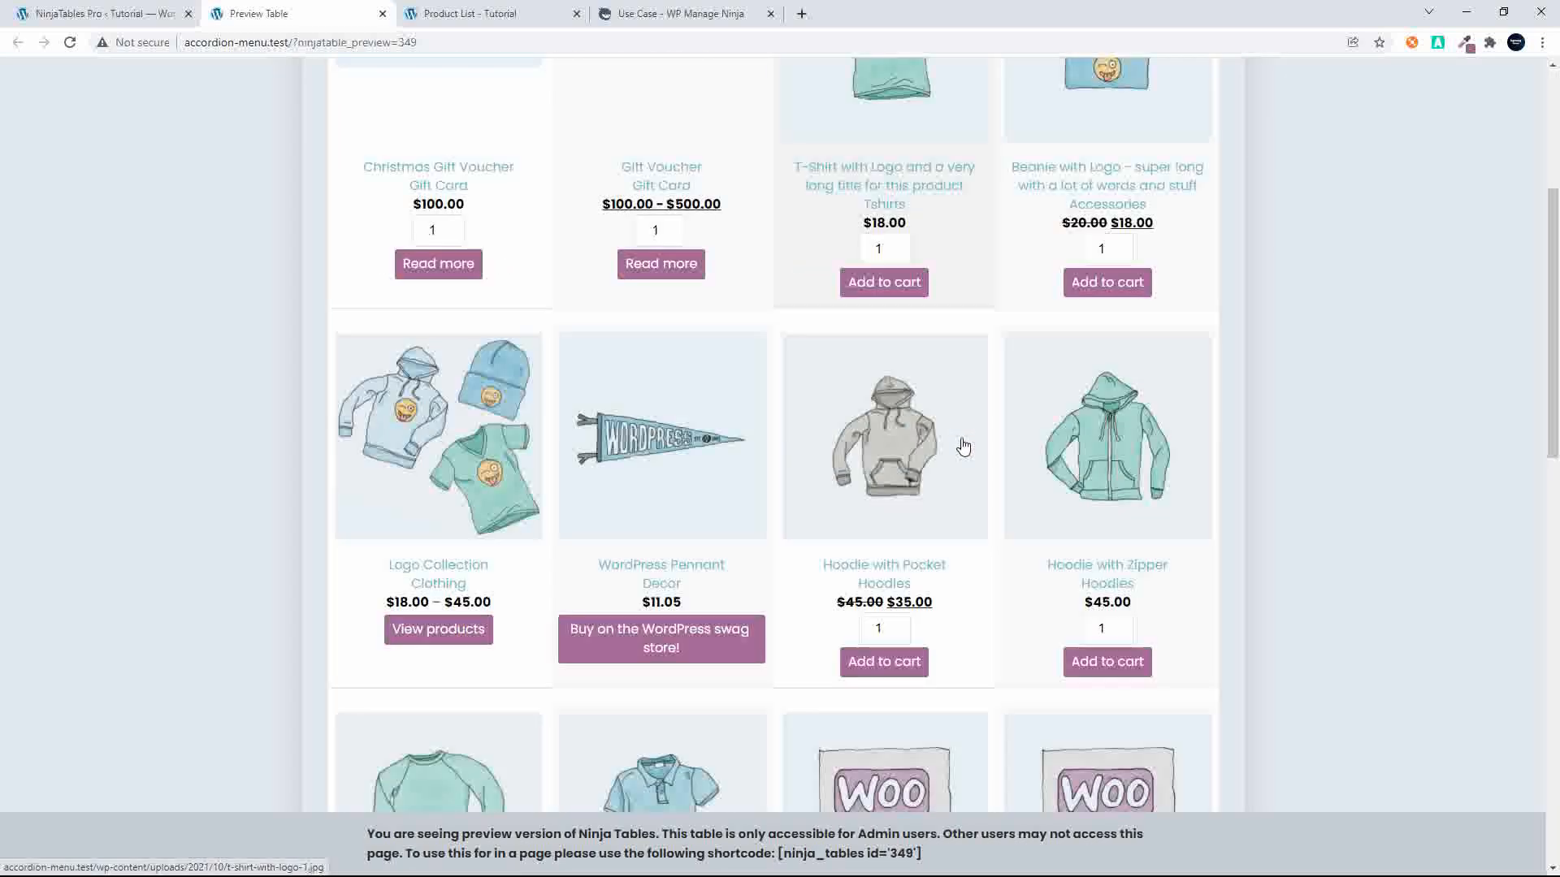
scroll(963, 446, "down", 12)
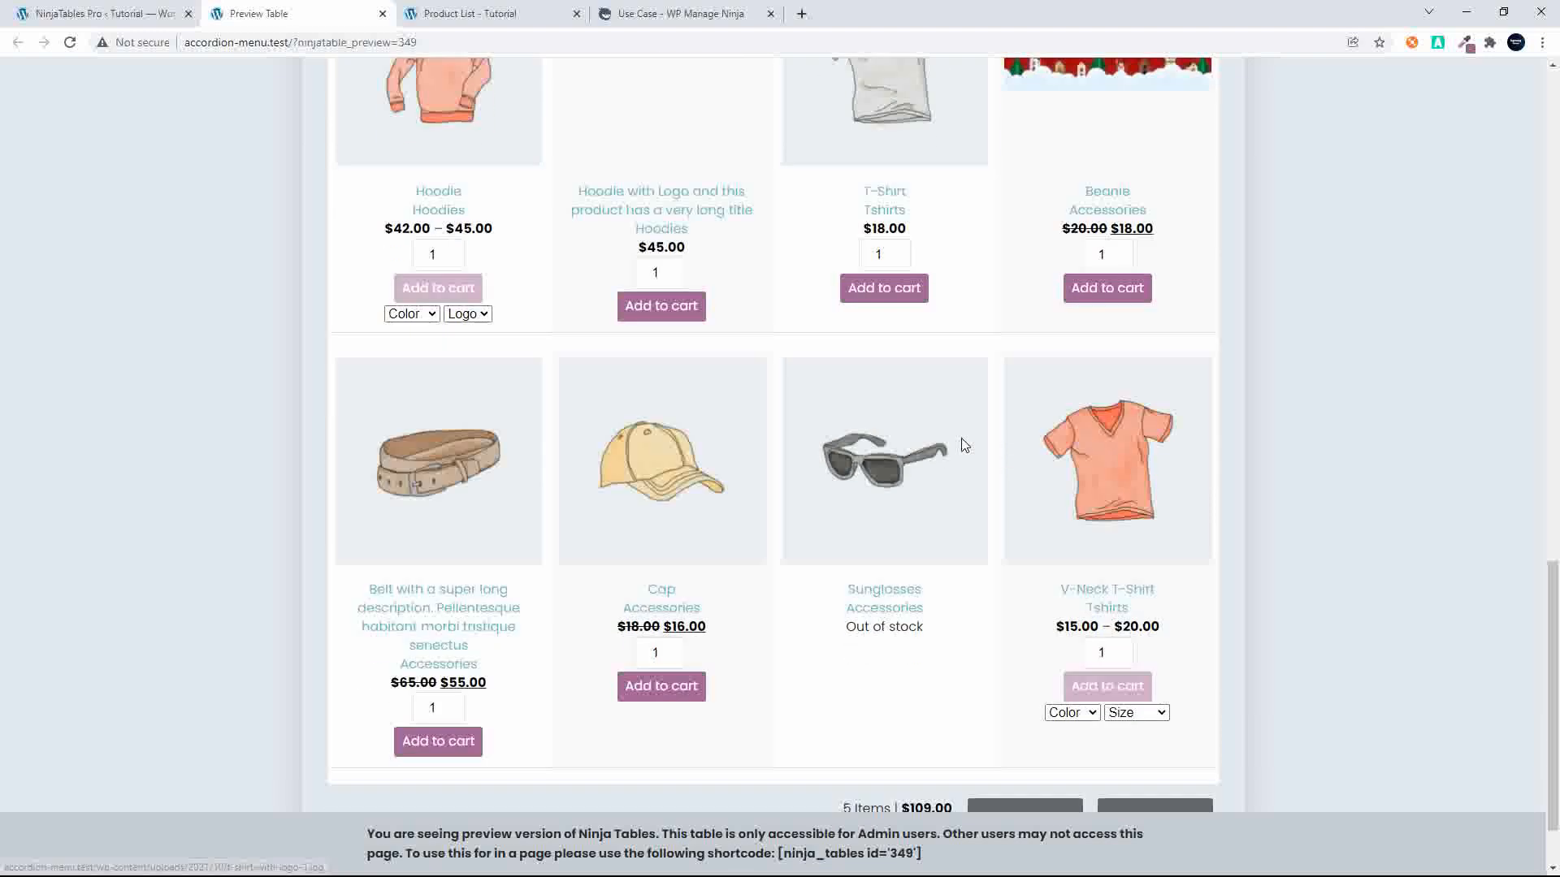
scroll(964, 446, "down", 1)
scroll(964, 446, "up", 15)
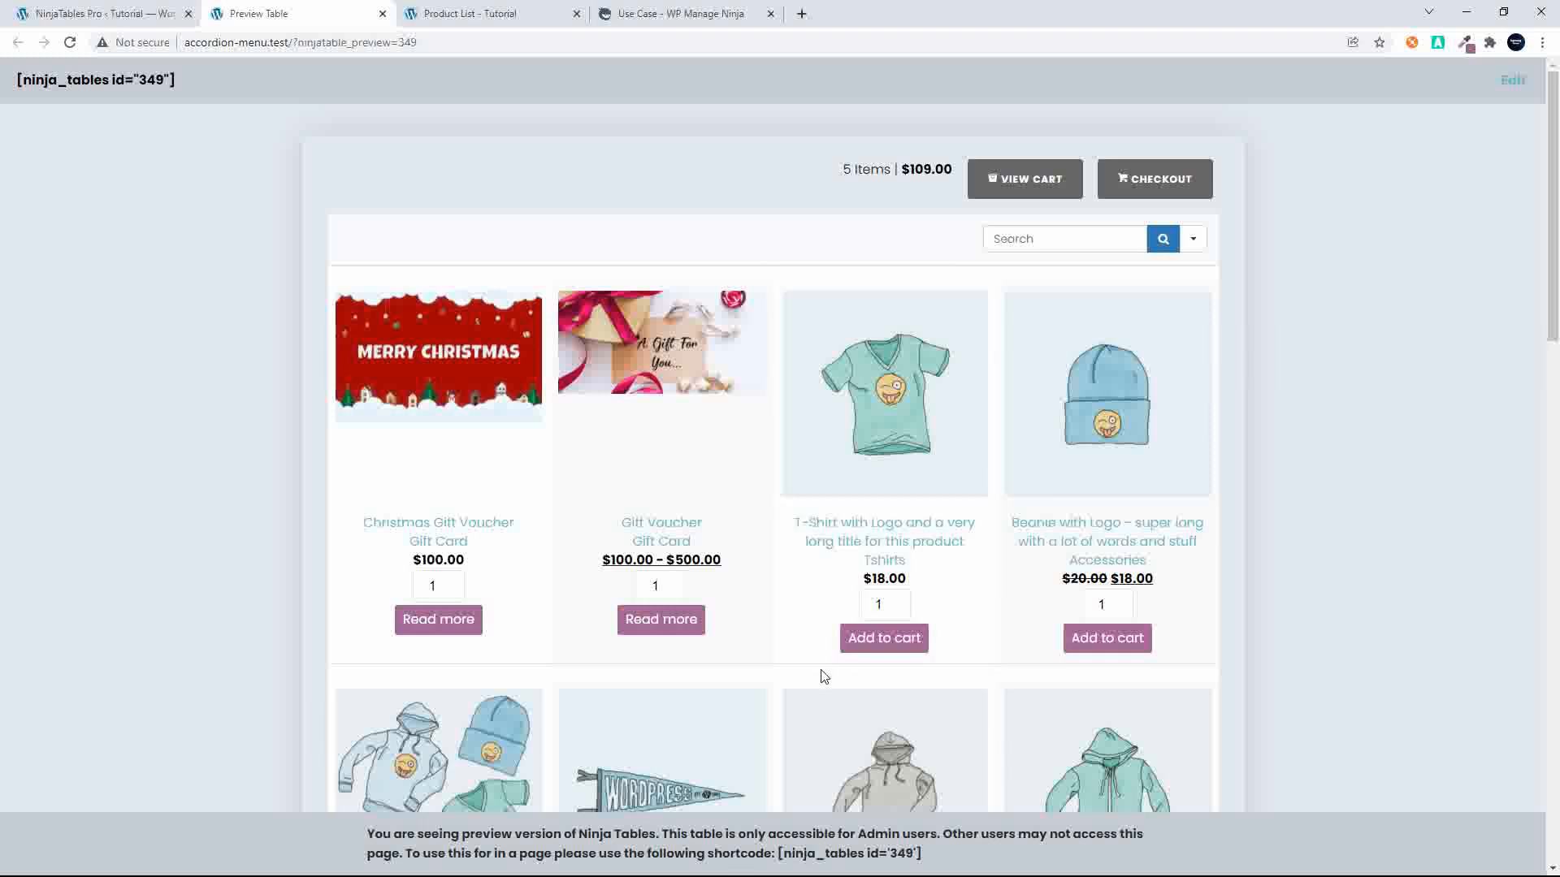
scroll(1000, 620, "down", 15)
scroll(1012, 620, "down", 2)
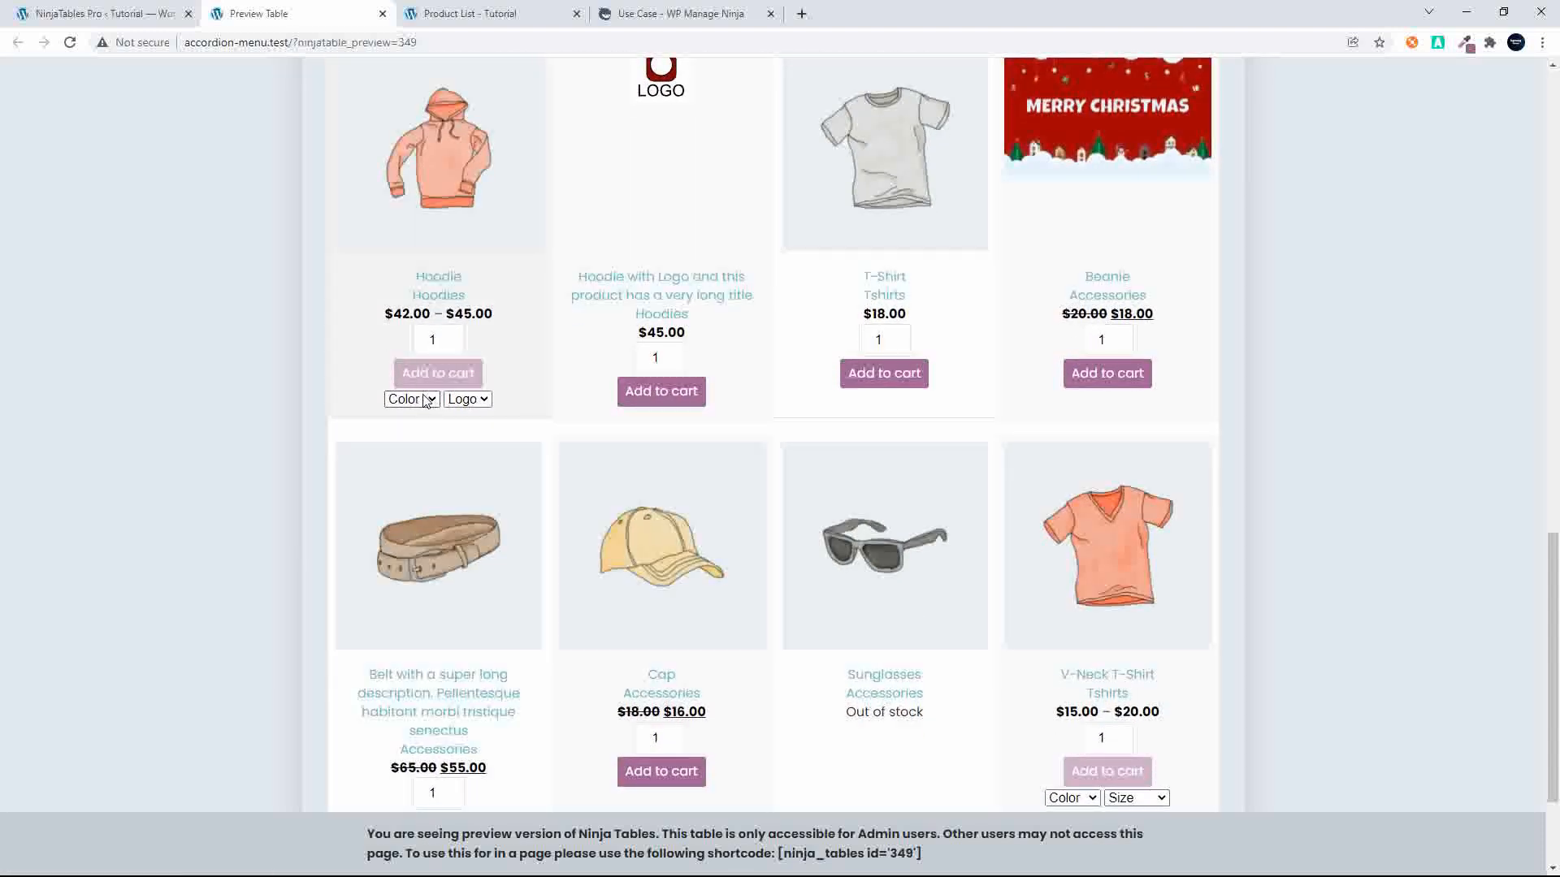
scroll(812, 560, "down", 2)
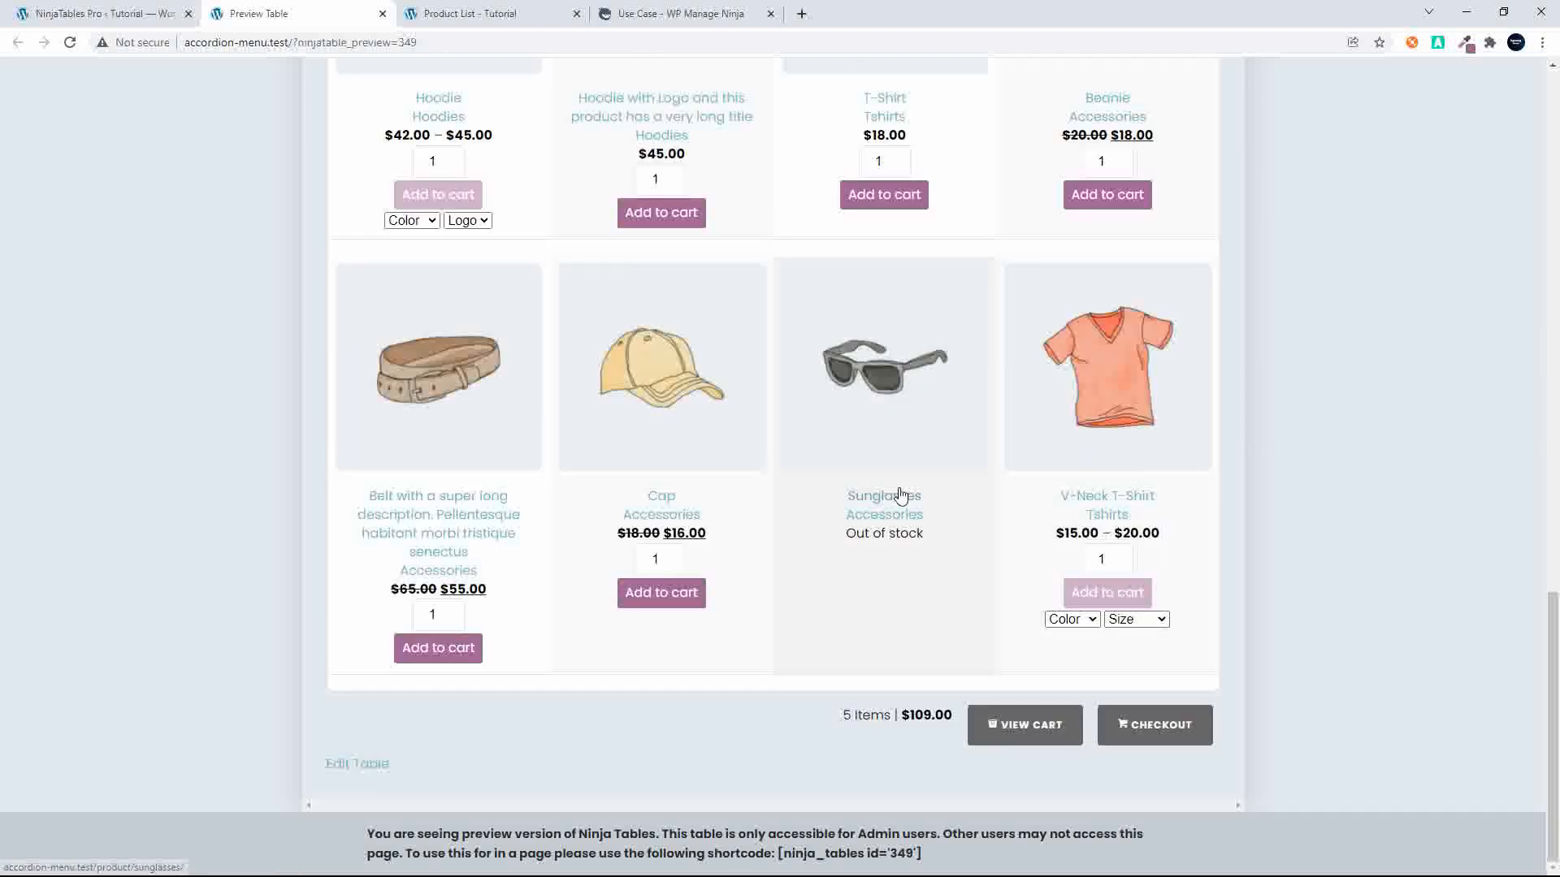
scroll(899, 496, "up", 20)
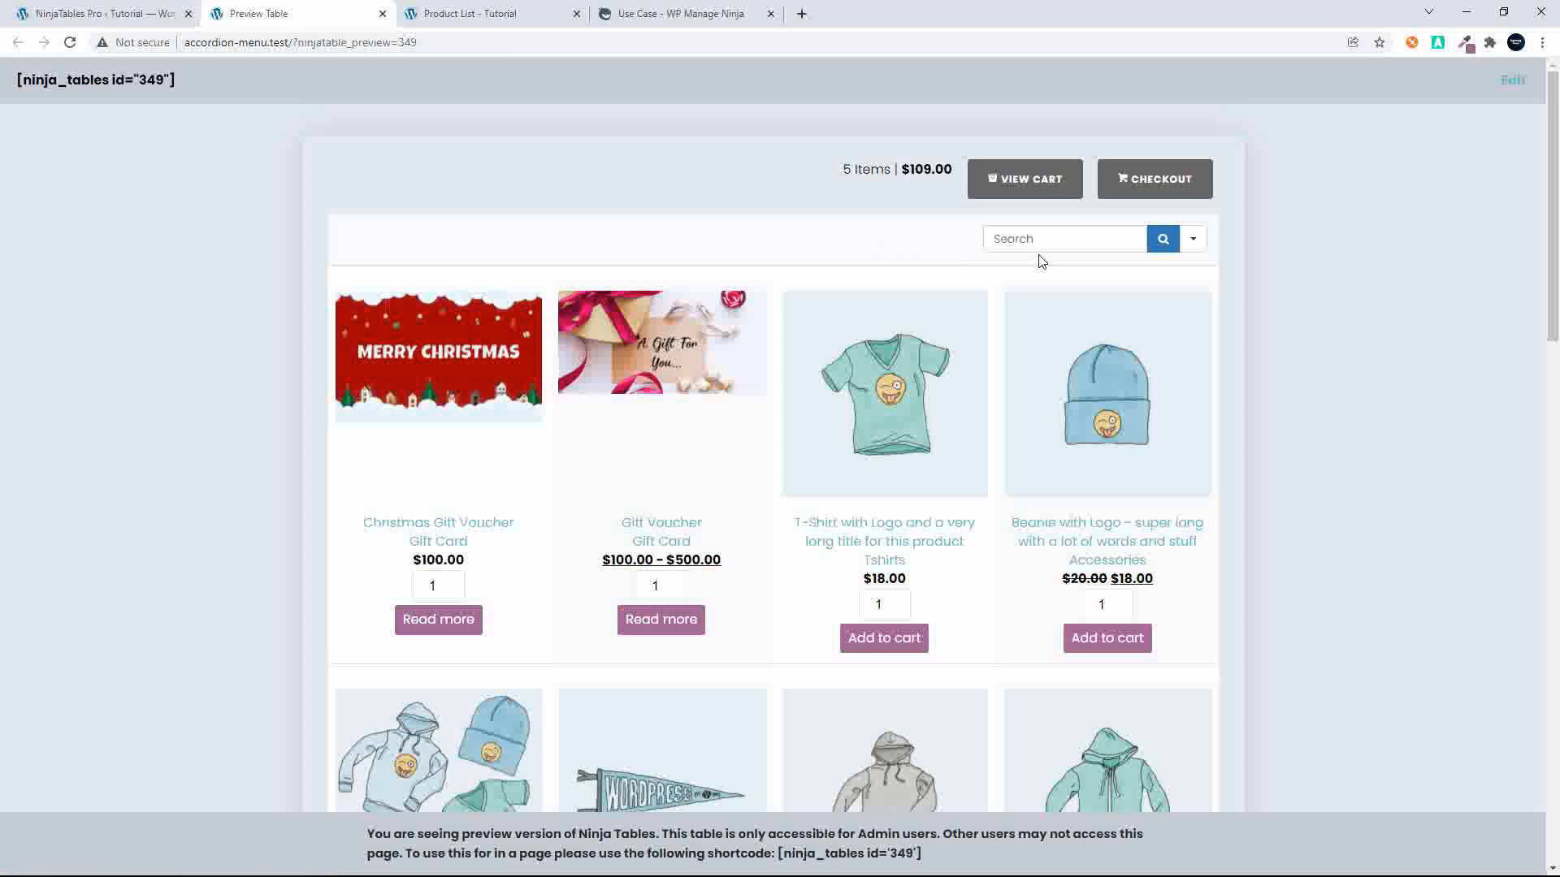
- Return to the table editor and start a new column named Color in the Product Two table rows
left_click(124, 18)
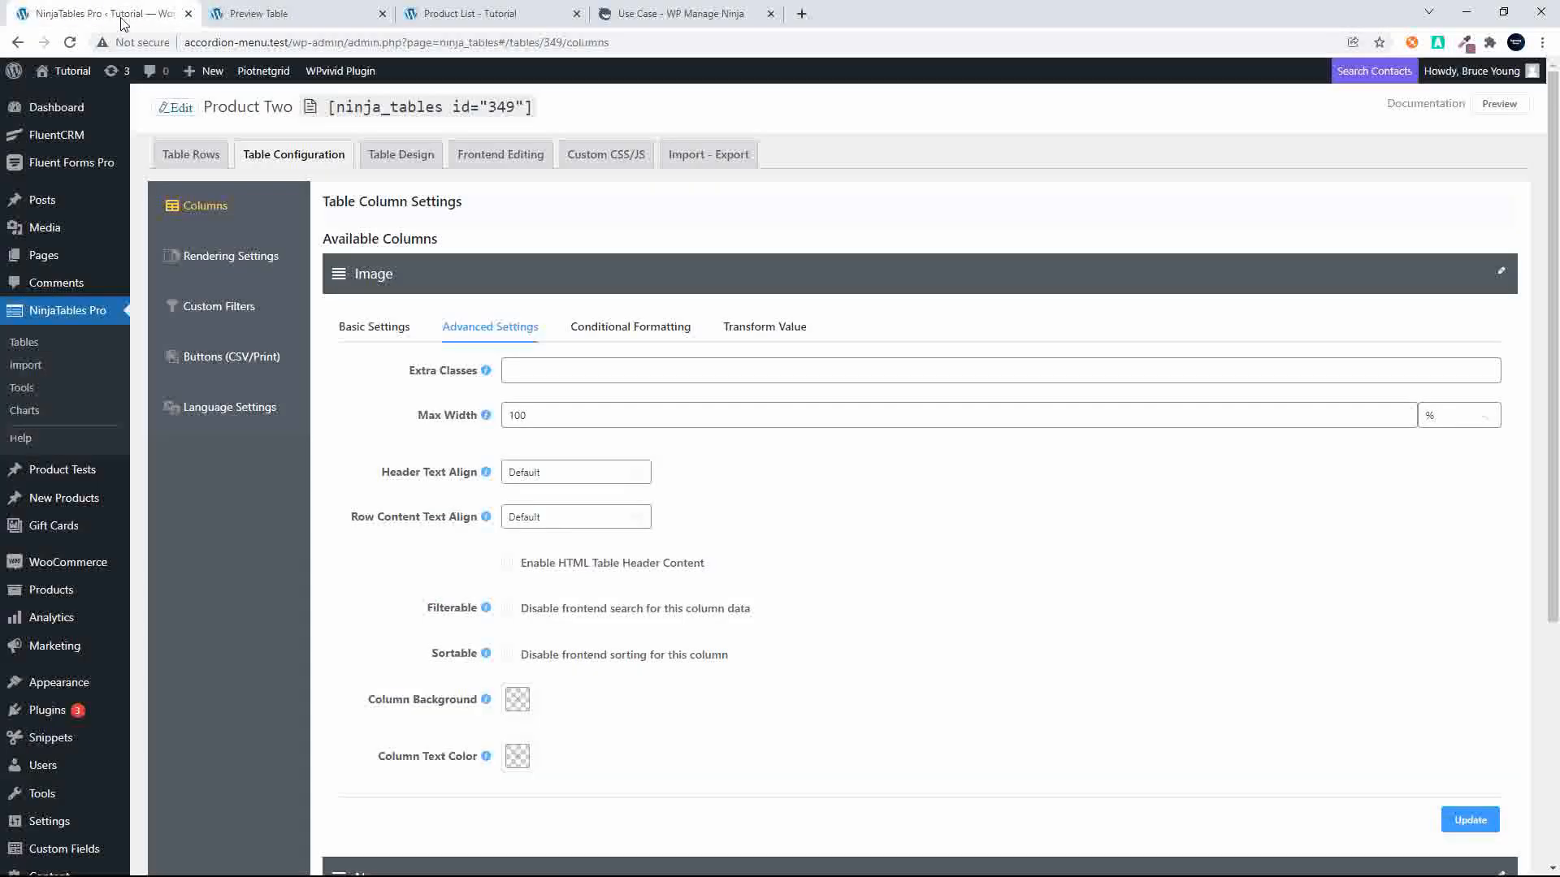
left_click(201, 169)
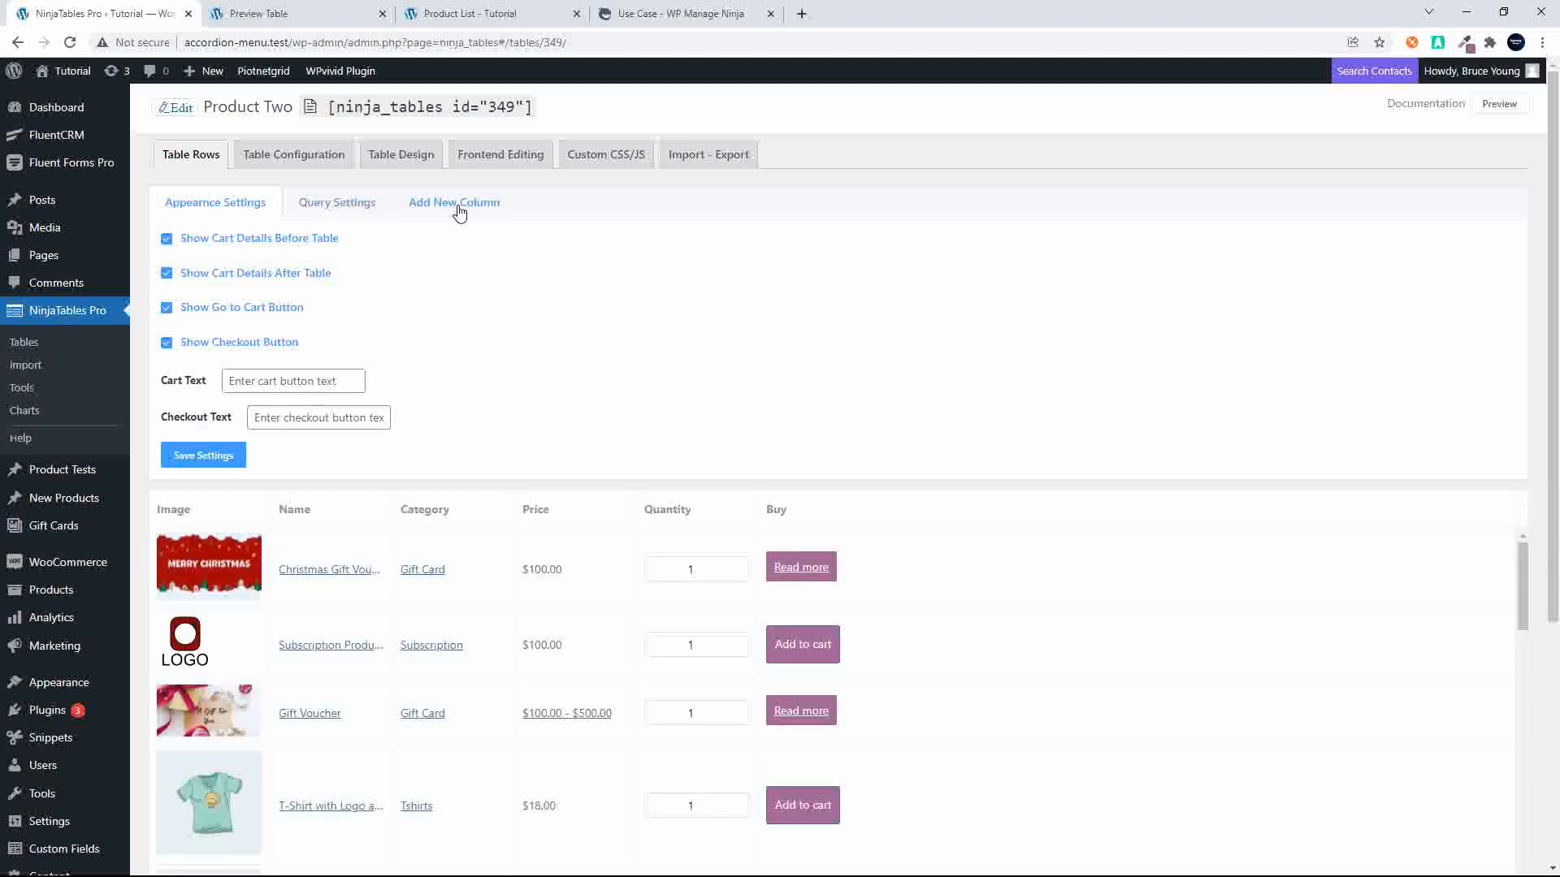
left_click(459, 213)
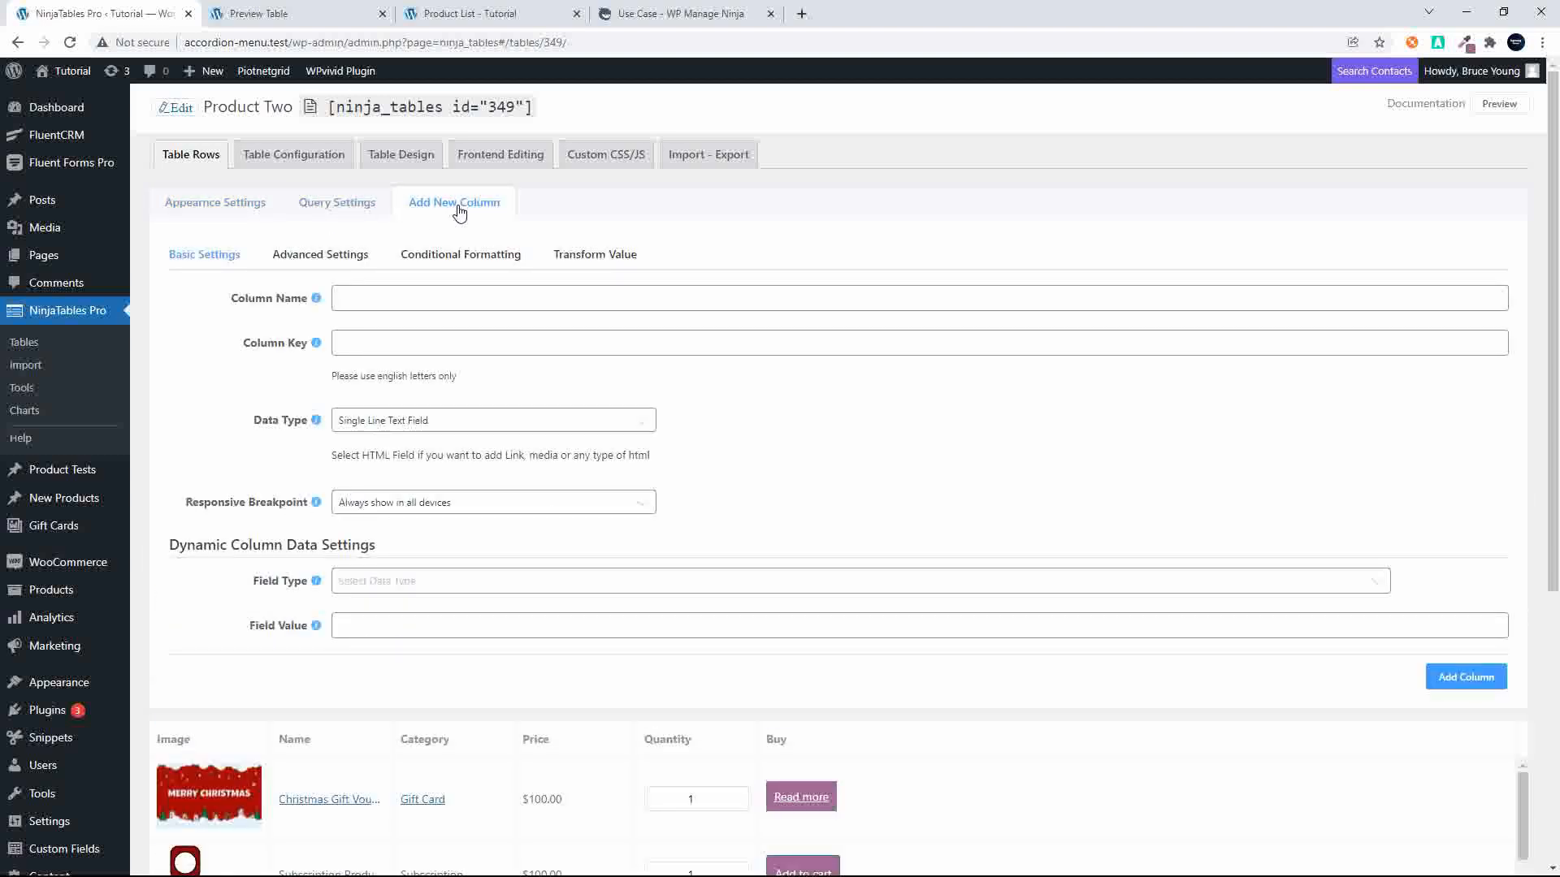
left_click(399, 298)
type("Color")
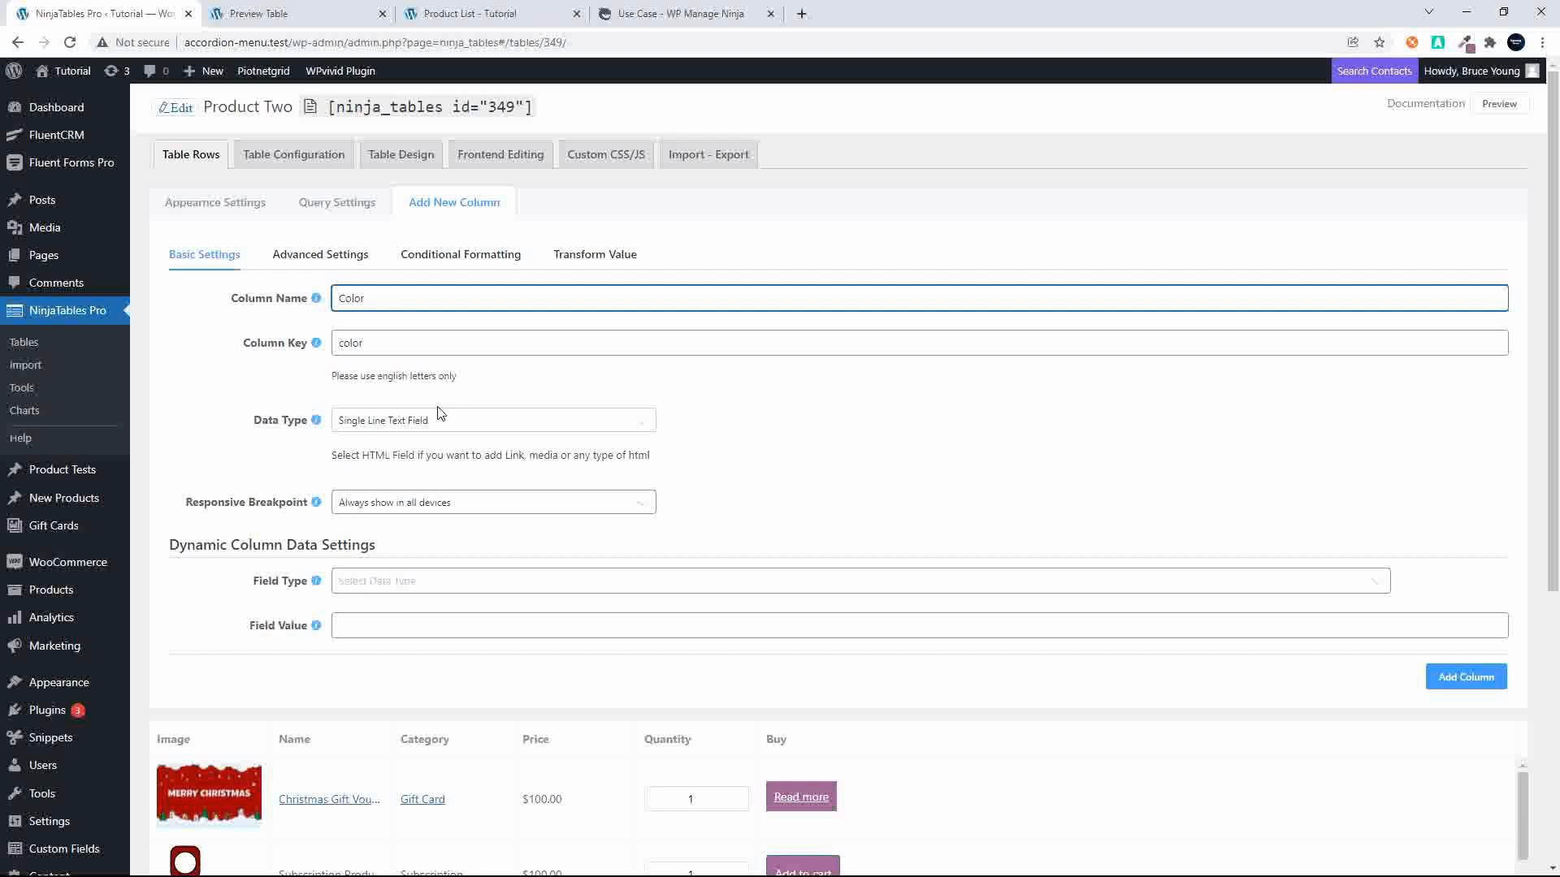
- Set the Color column's field type to Product Taxonomy with field value Pa color, and add the column
left_click(448, 585)
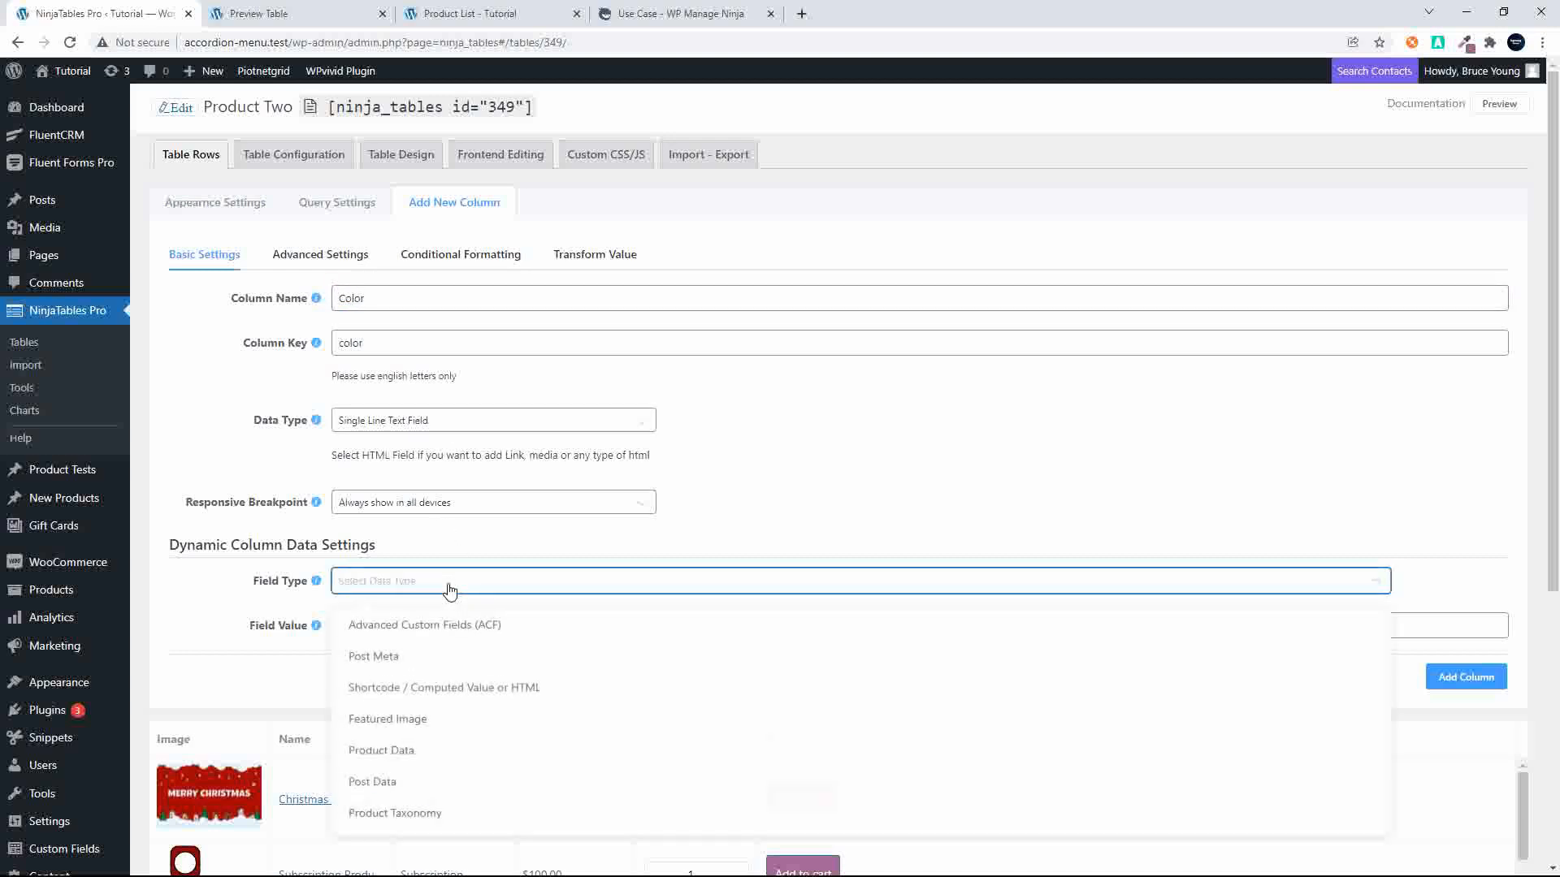
scroll(451, 589, "down", 3)
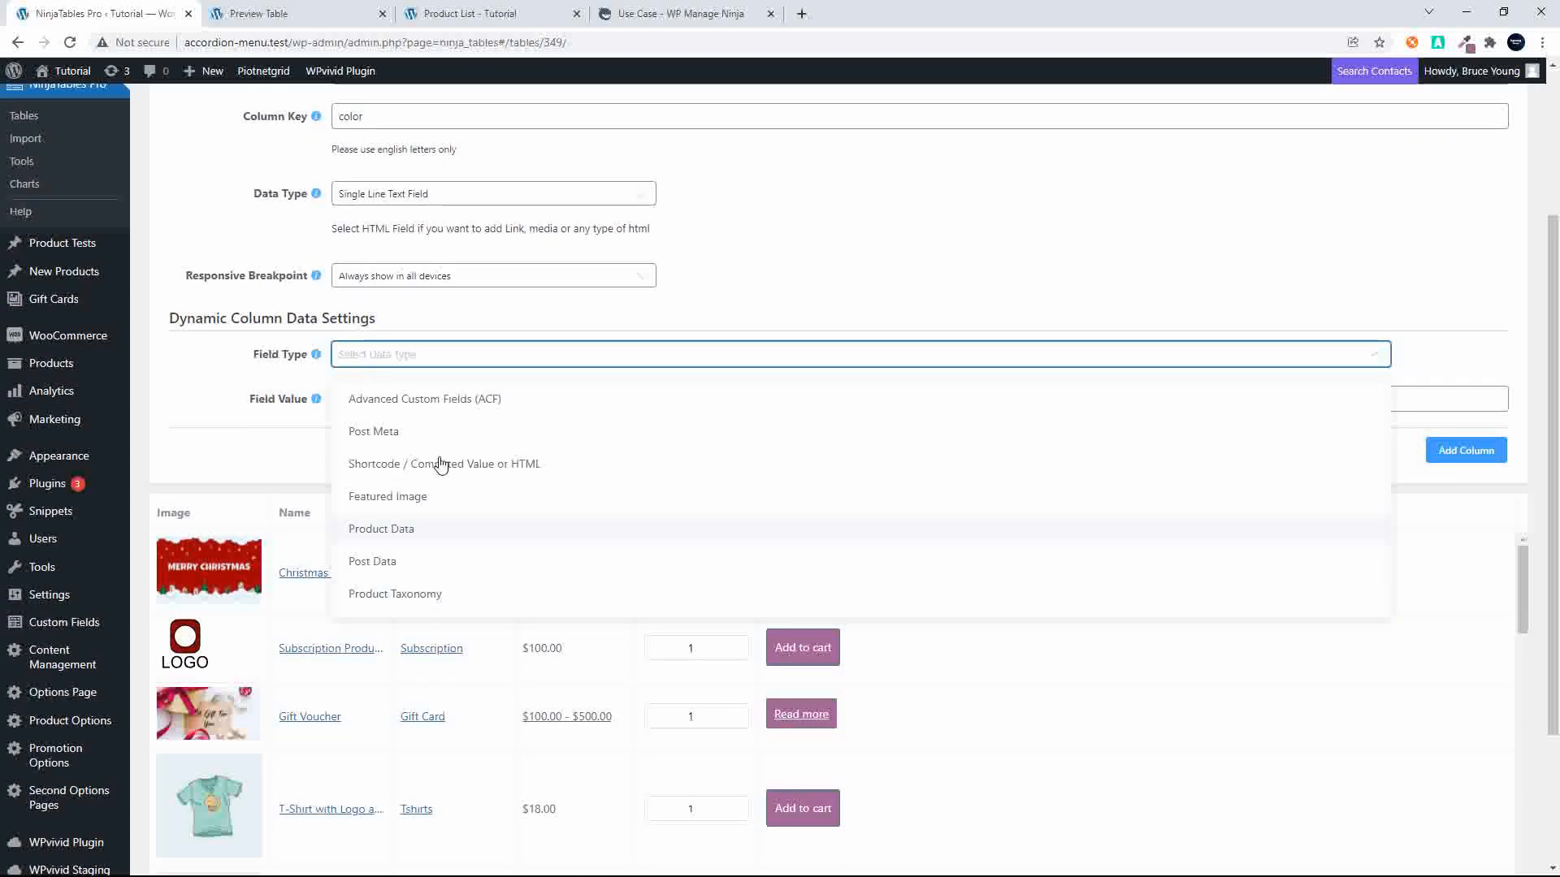
left_click(420, 595)
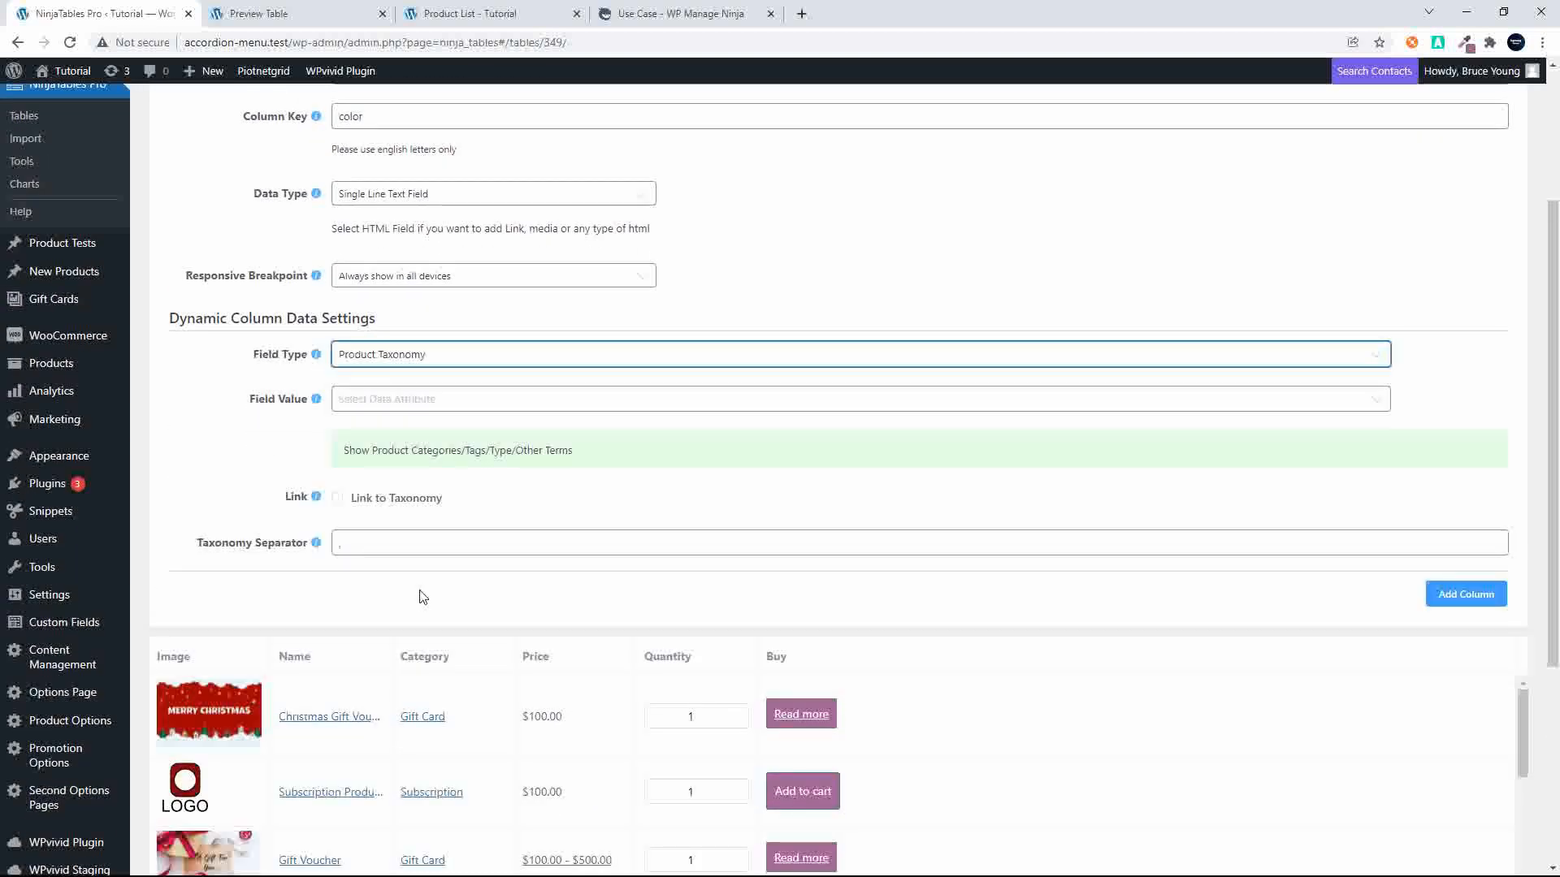
left_click(416, 414)
left_click(417, 414)
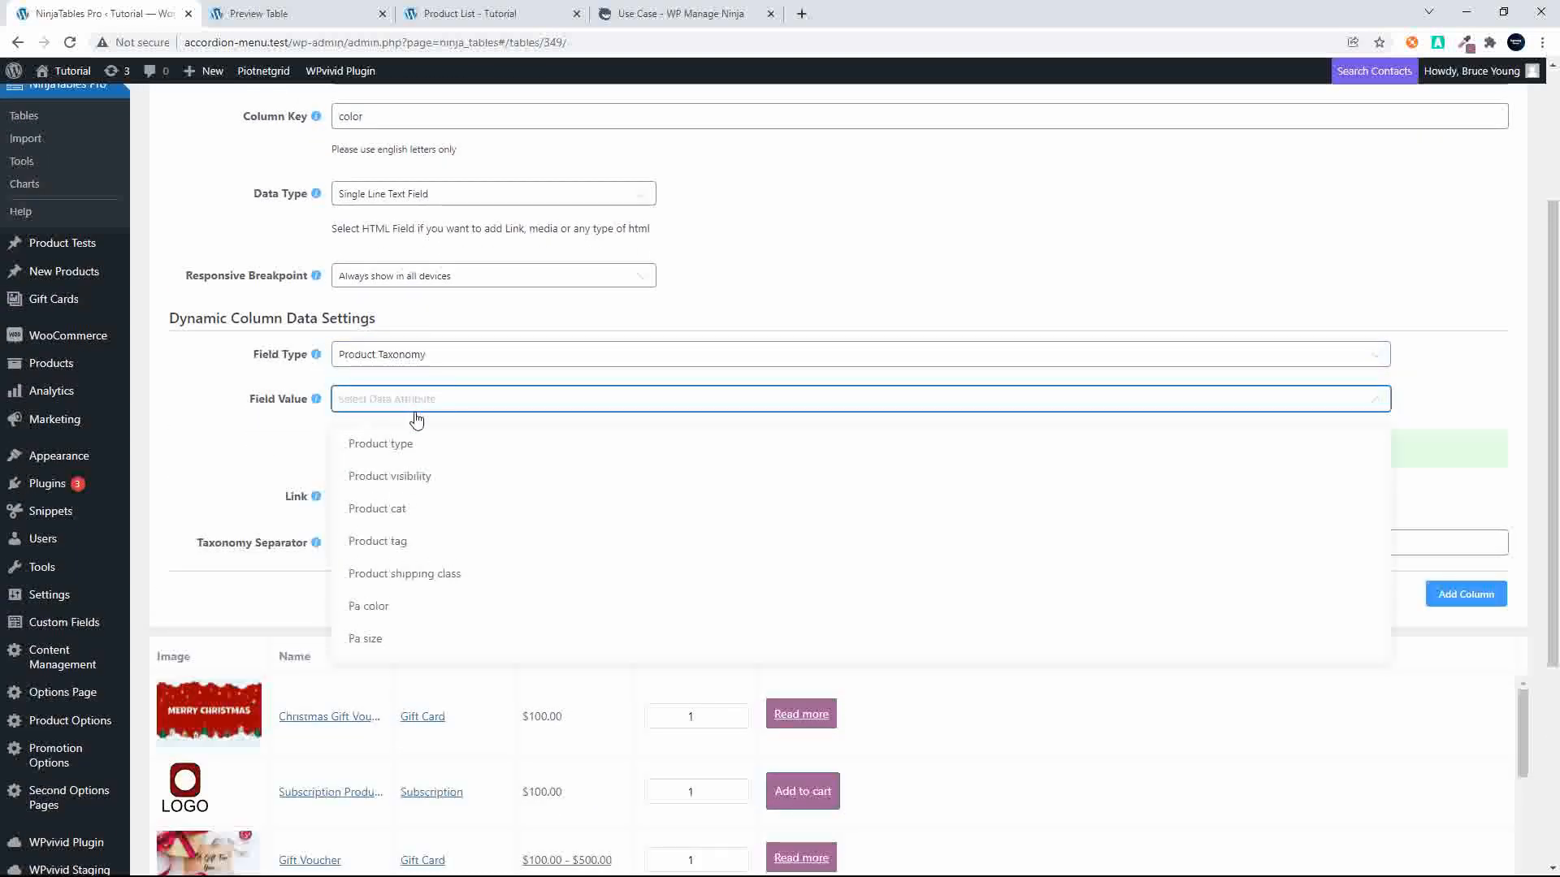
left_click(391, 609)
scroll(540, 355, "up", 3)
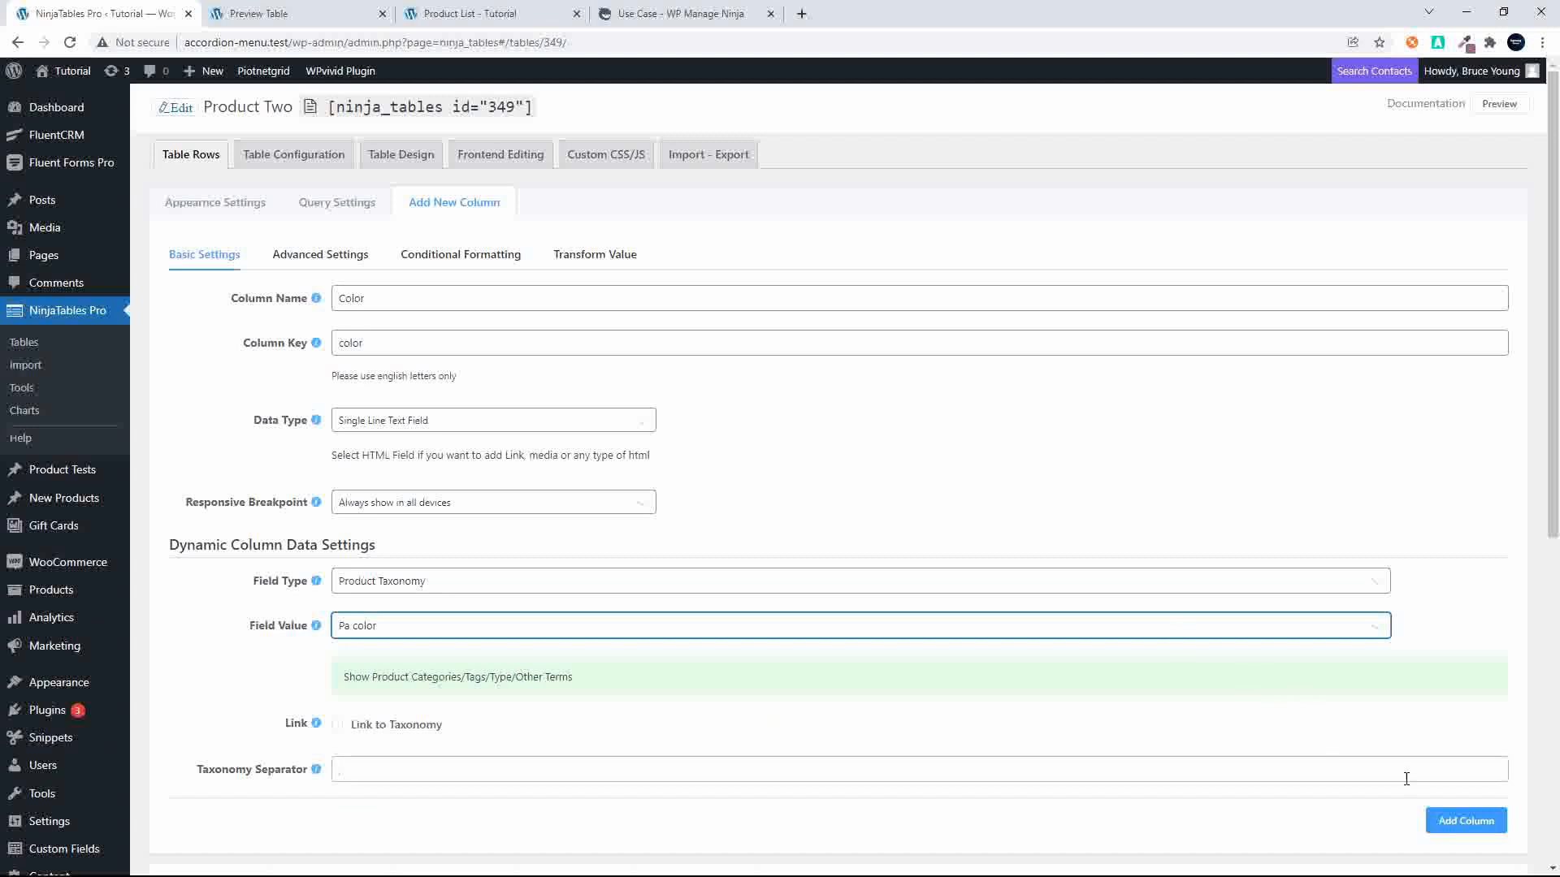
left_click(1451, 823)
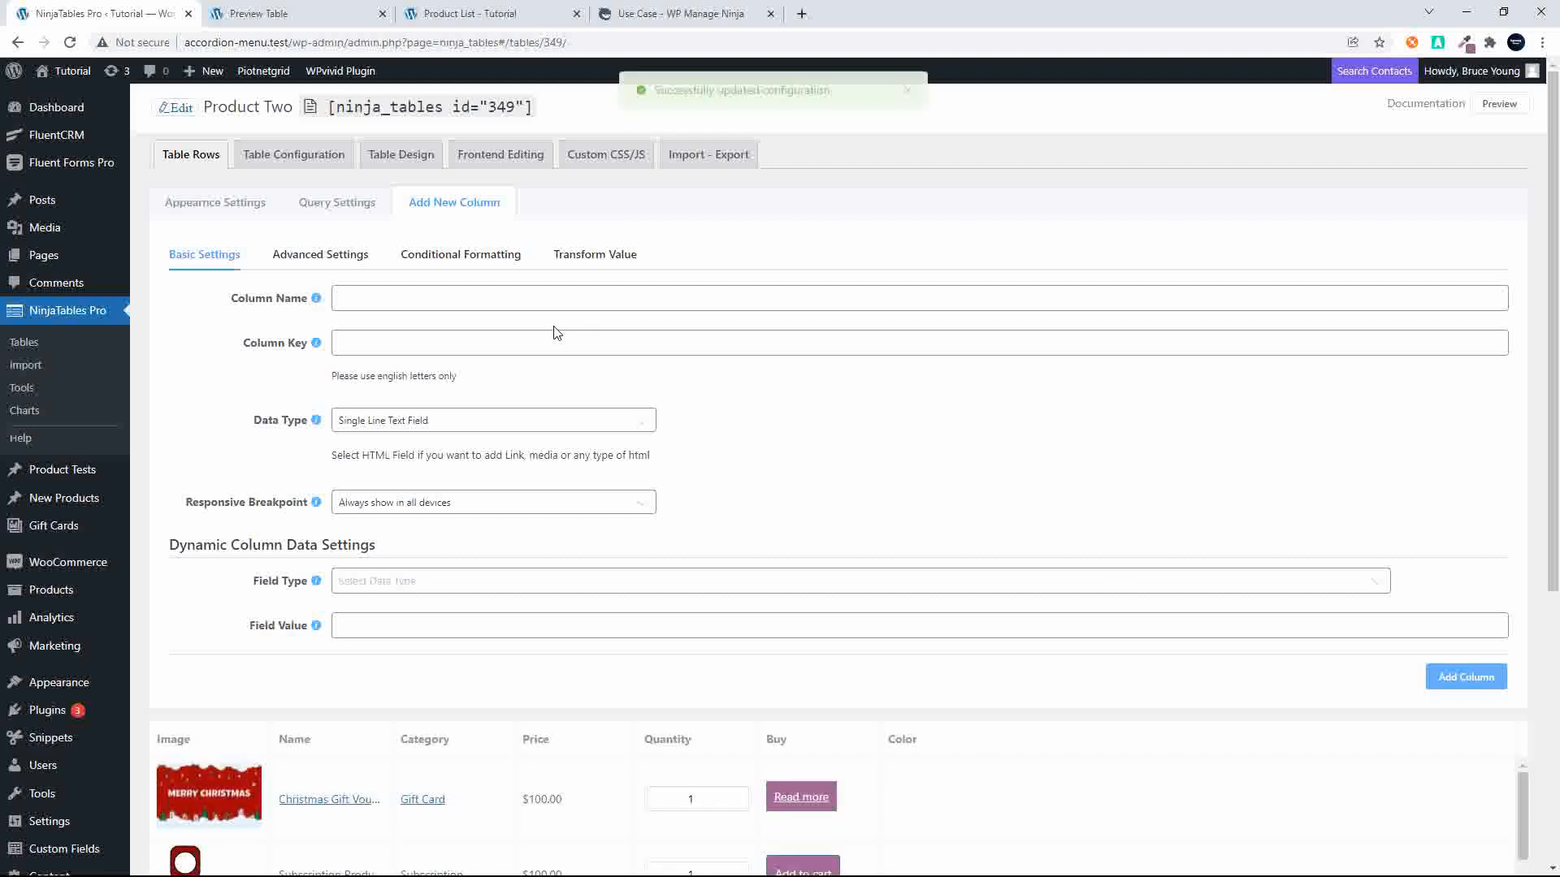
- Add a column named Size with field type Product Taxonomy and field value Pa size
left_click(394, 304)
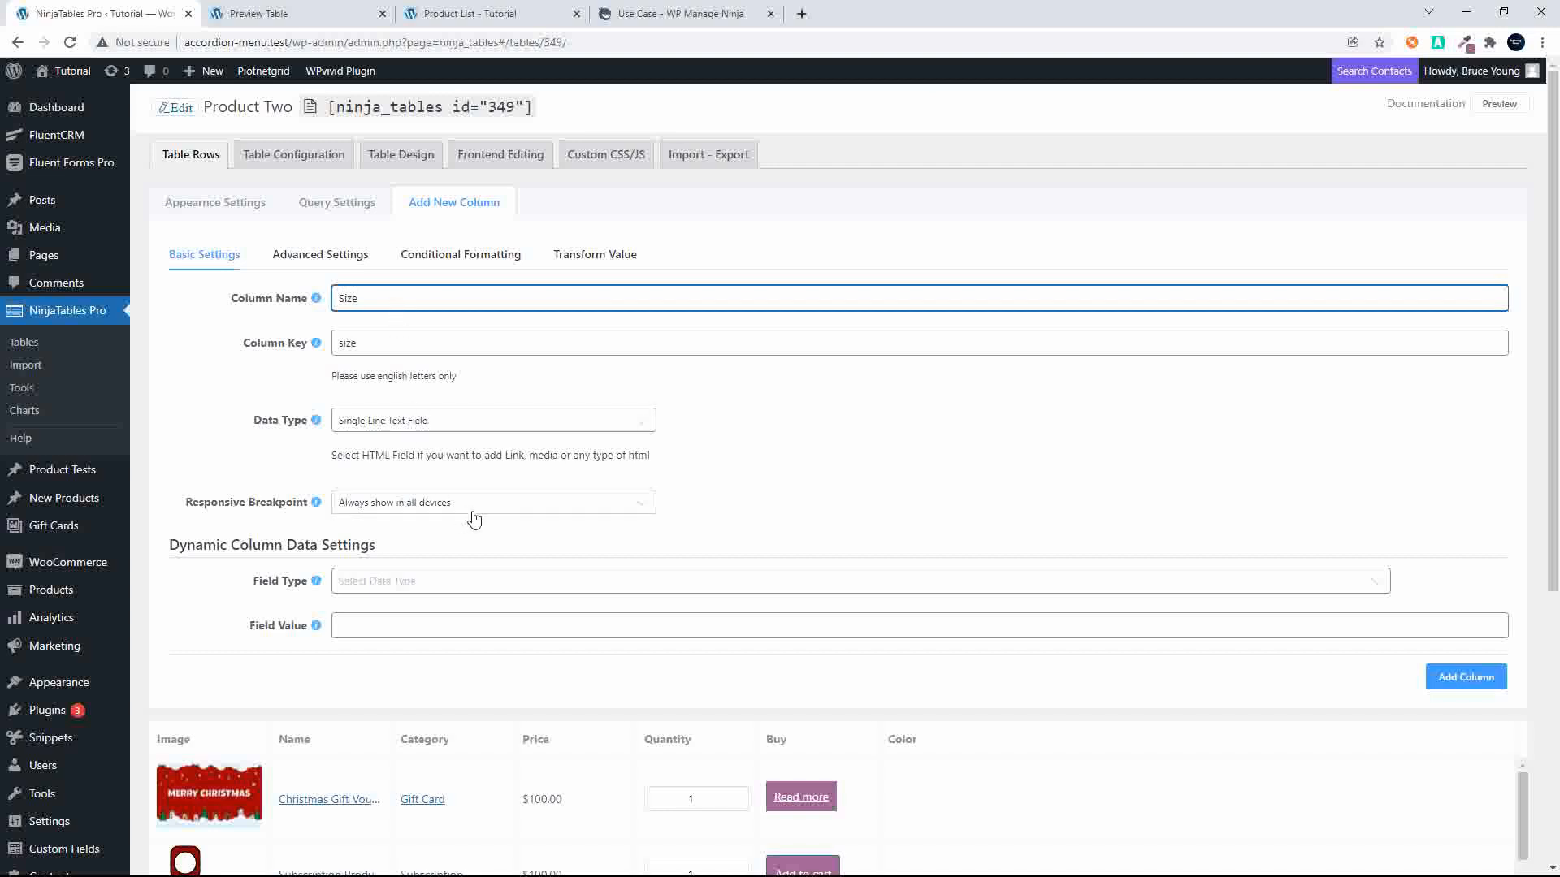
left_click(459, 583)
scroll(459, 585, "down", 3)
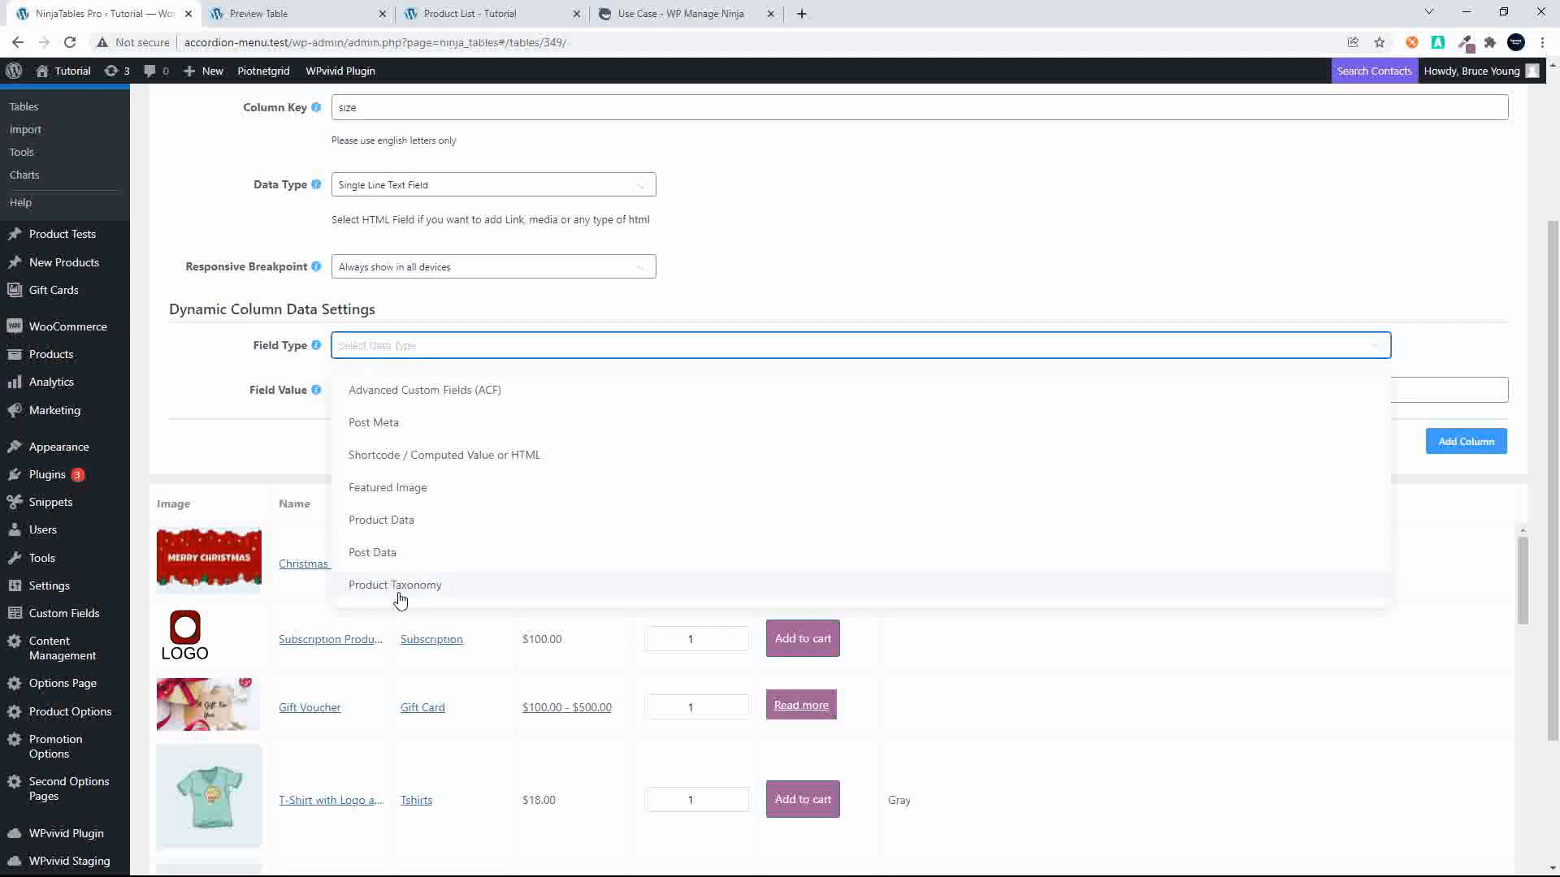
left_click(400, 590)
left_click(438, 390)
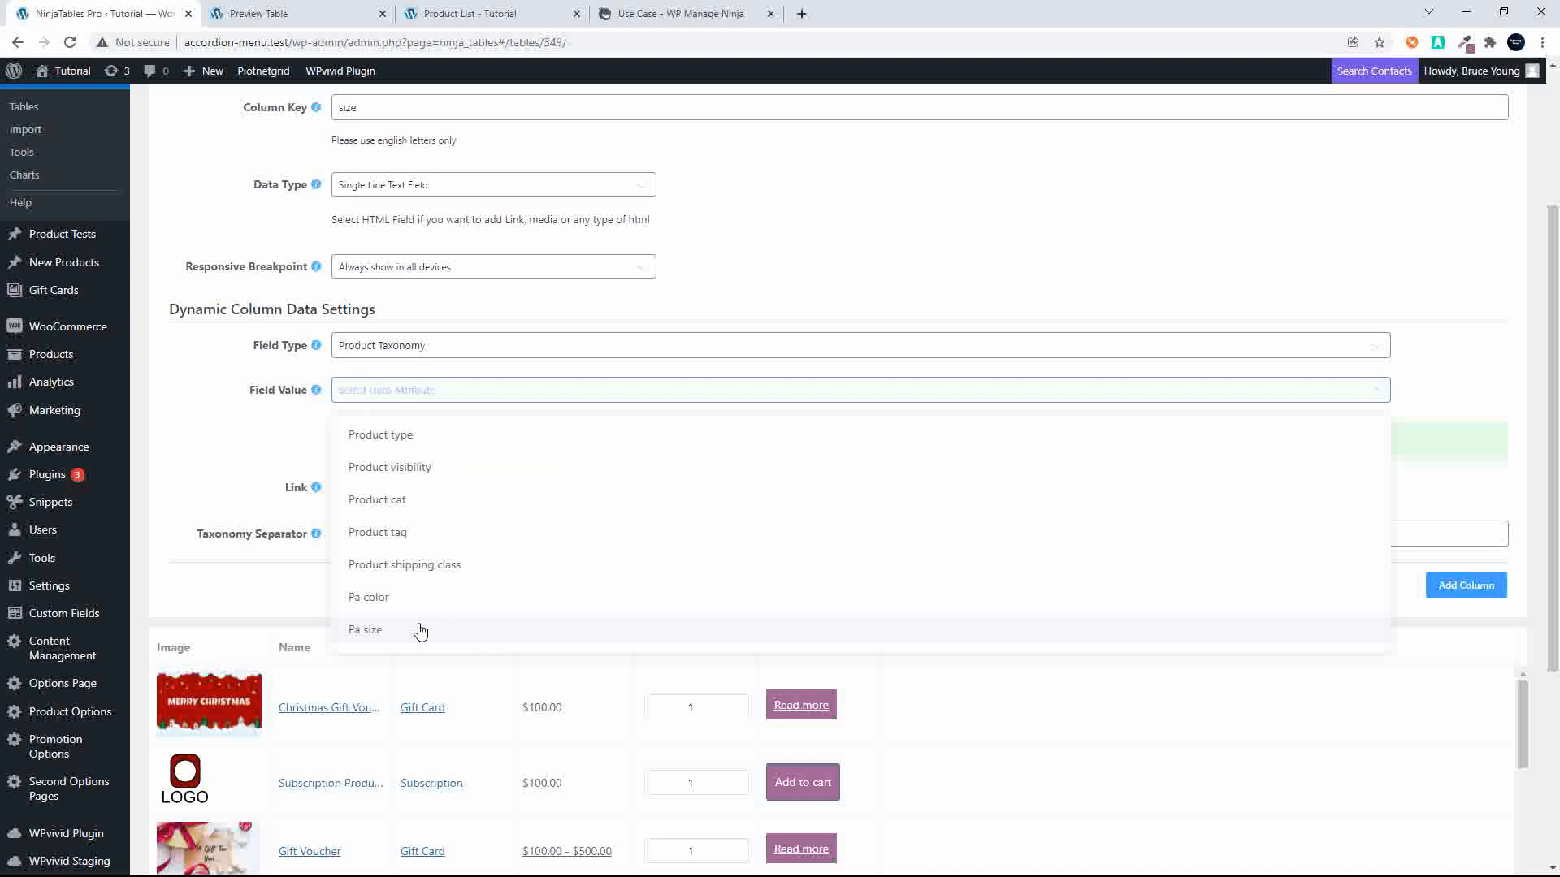
left_click(420, 632)
left_click(1442, 587)
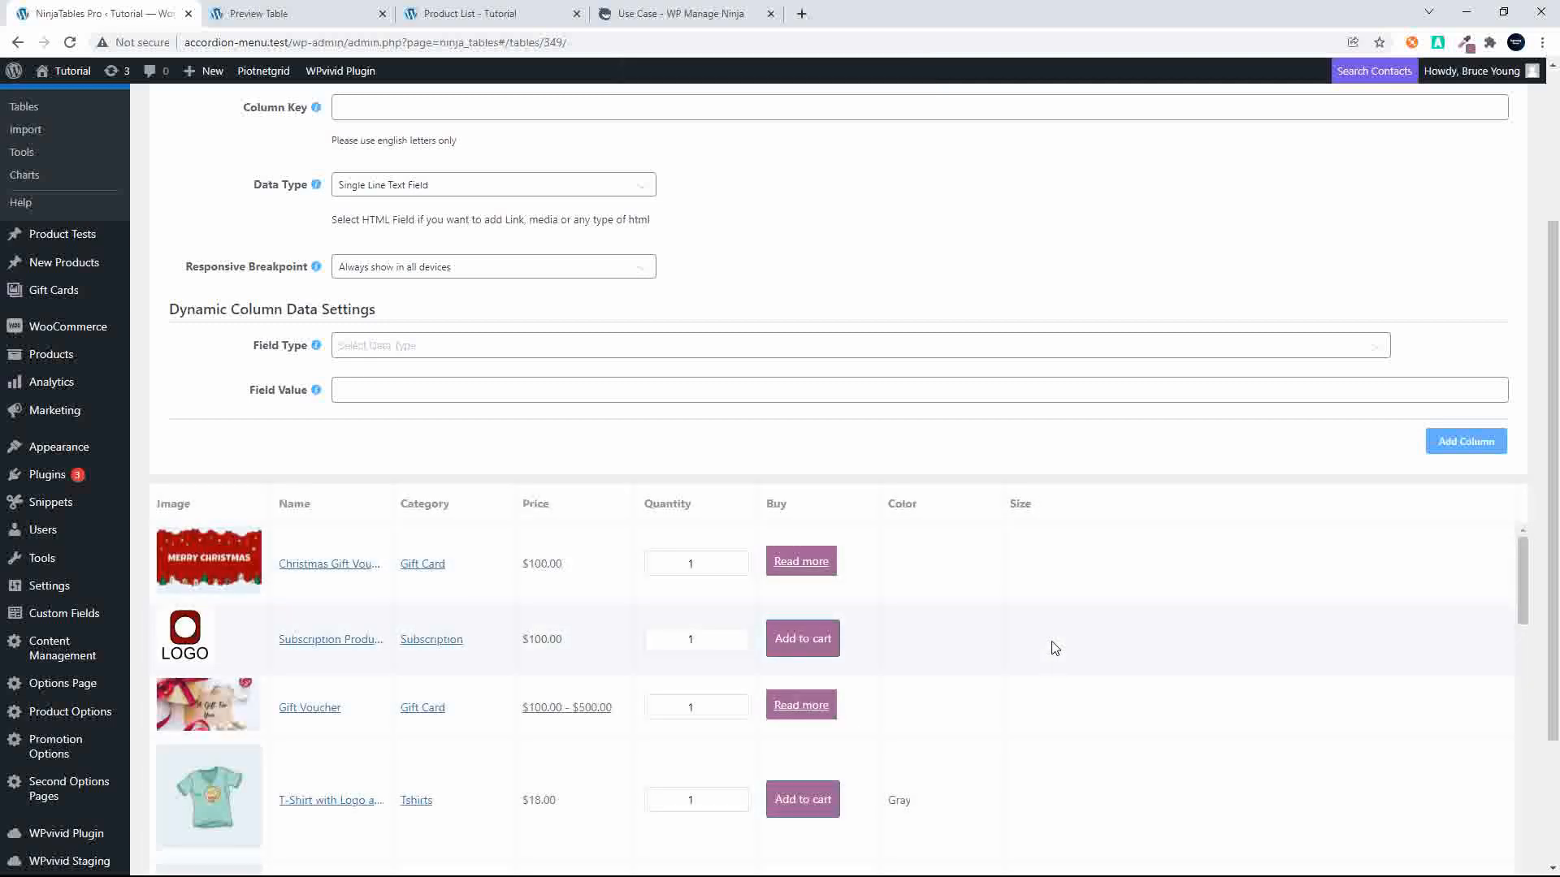
- Reload the table preview and examine the color and size values under the products throughout the grid
scroll(1055, 648, "up", 3)
left_click(294, 13)
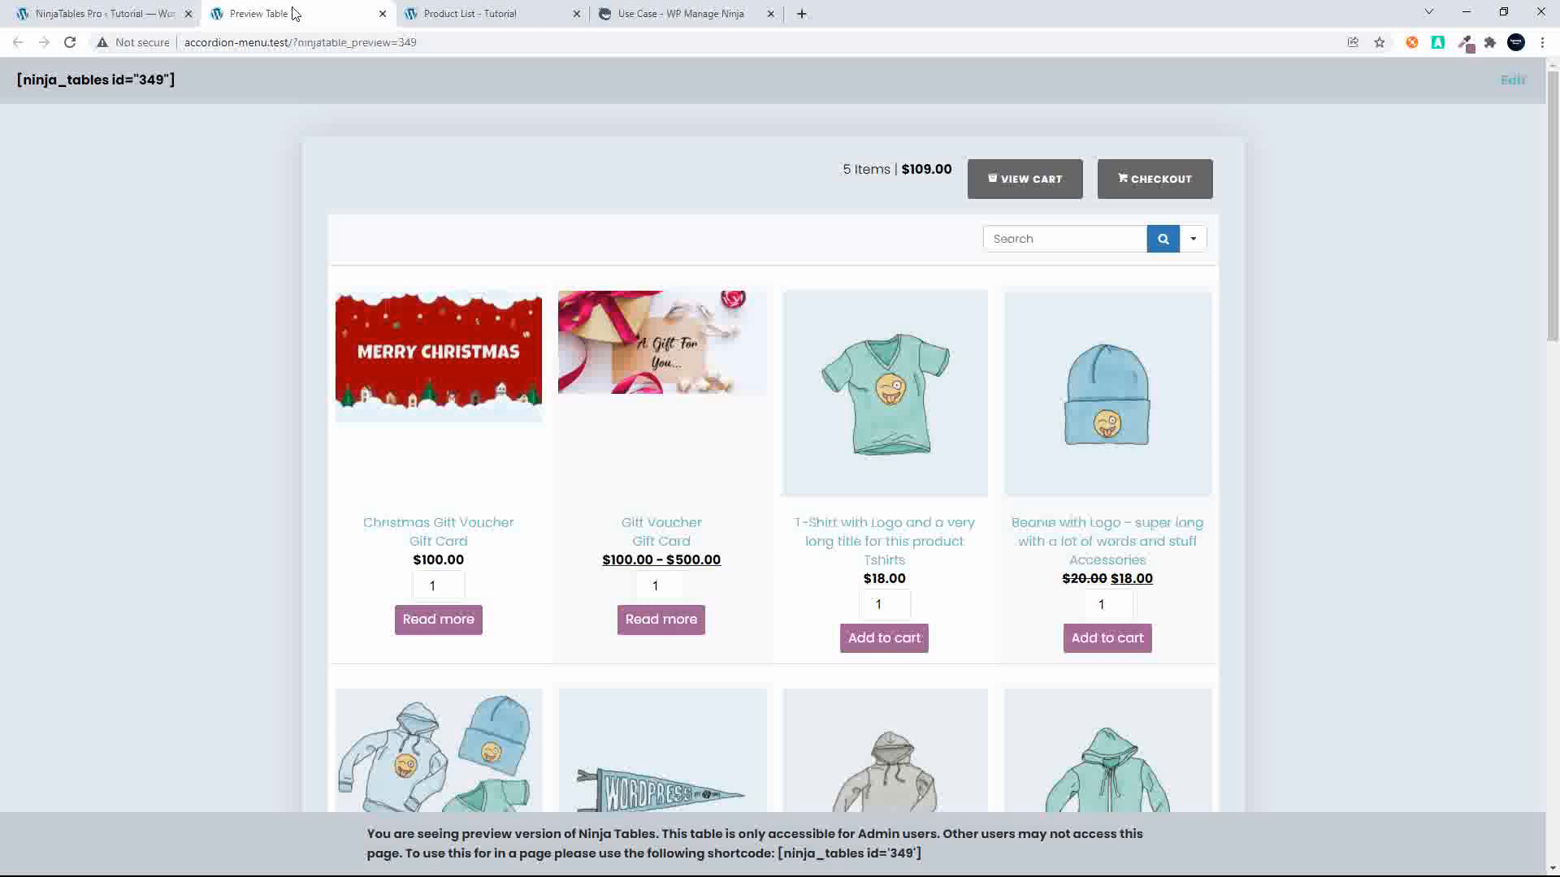
left_click(70, 42)
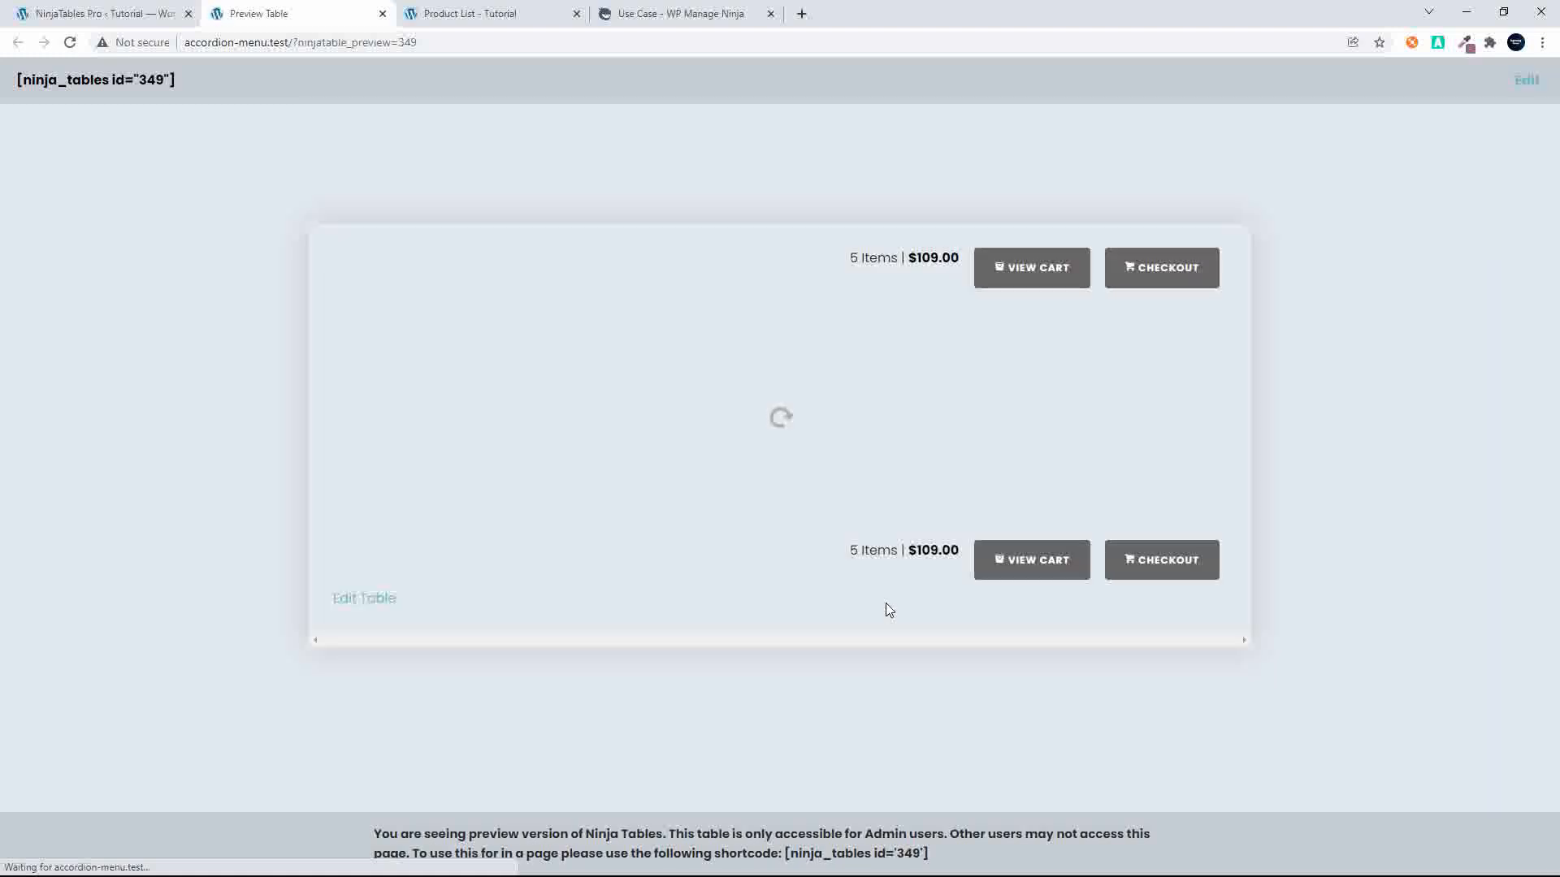
scroll(1103, 595, "down", 10)
scroll(1103, 595, "down", 10)
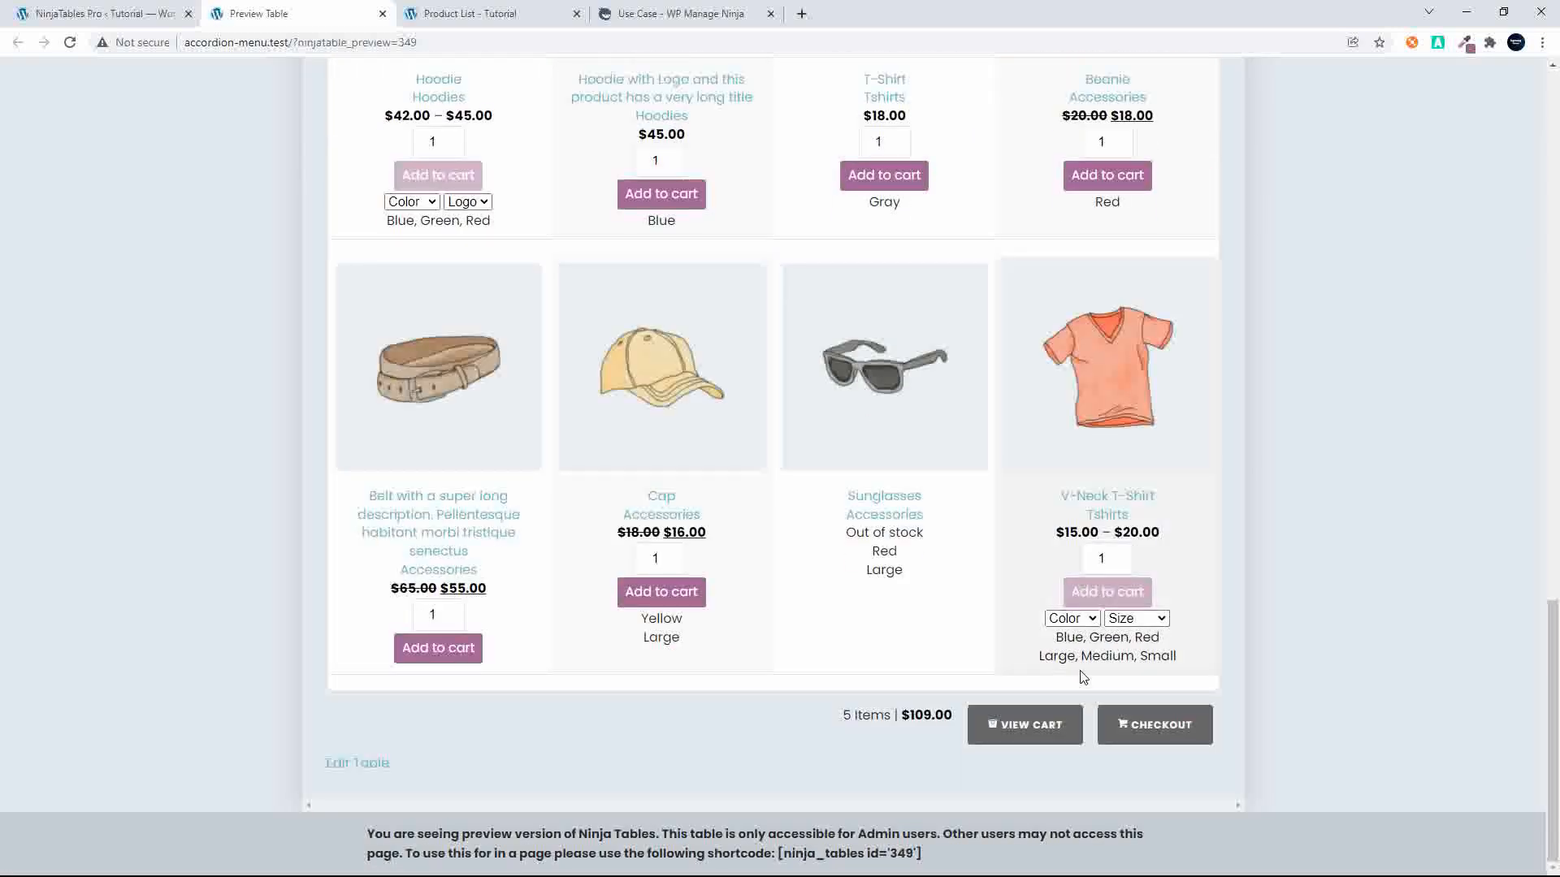
scroll(1121, 653, "up", 20)
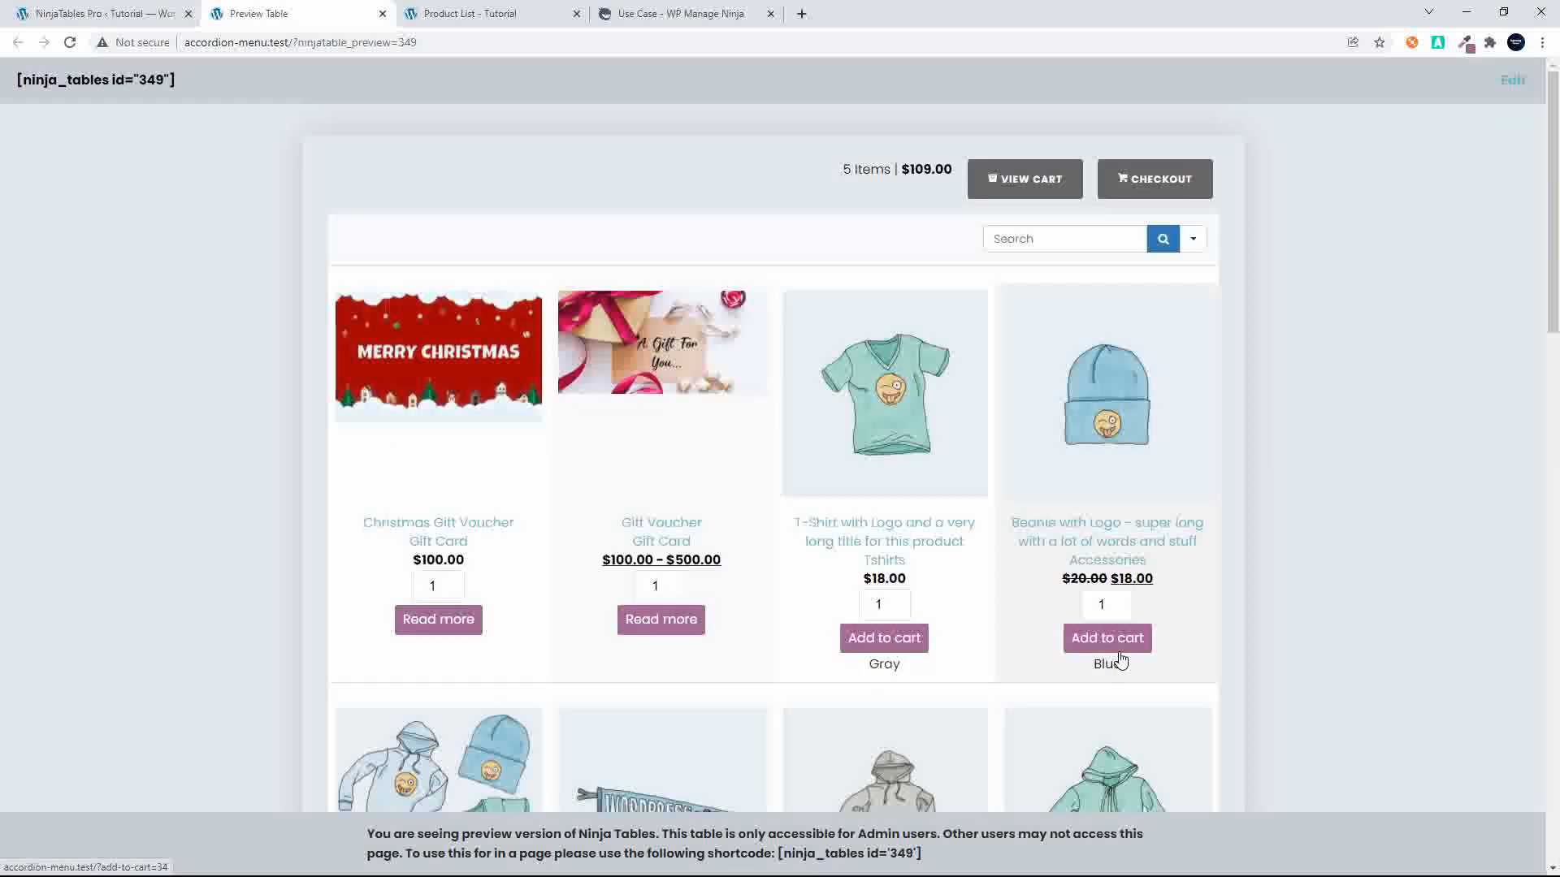
- Return to the table editor and review the custom CSS for the rule on the color and size classes
left_click(85, 15)
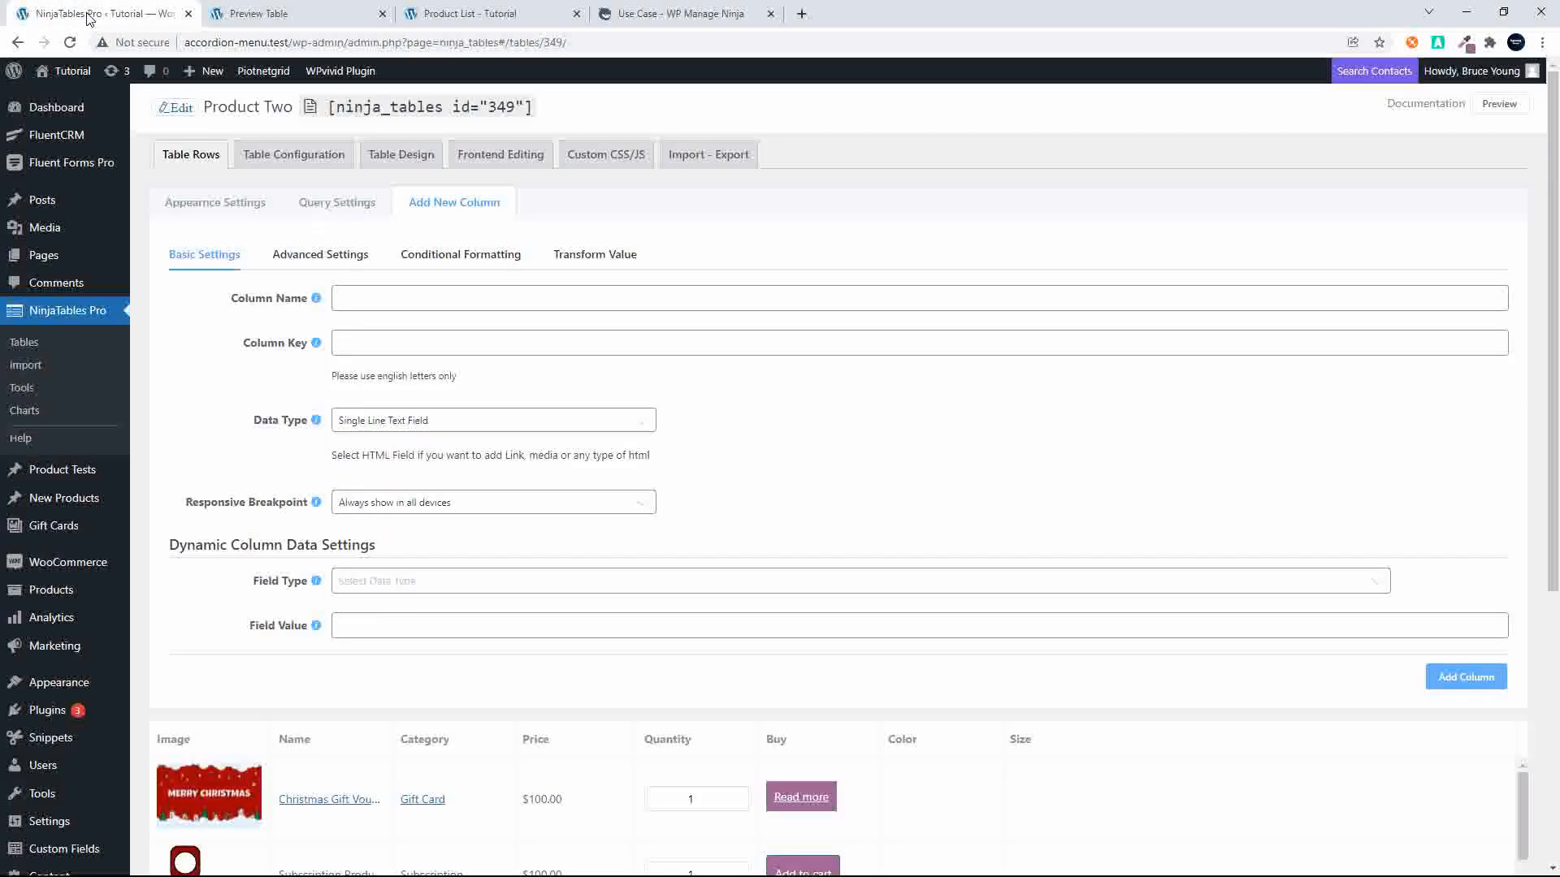
left_click(584, 163)
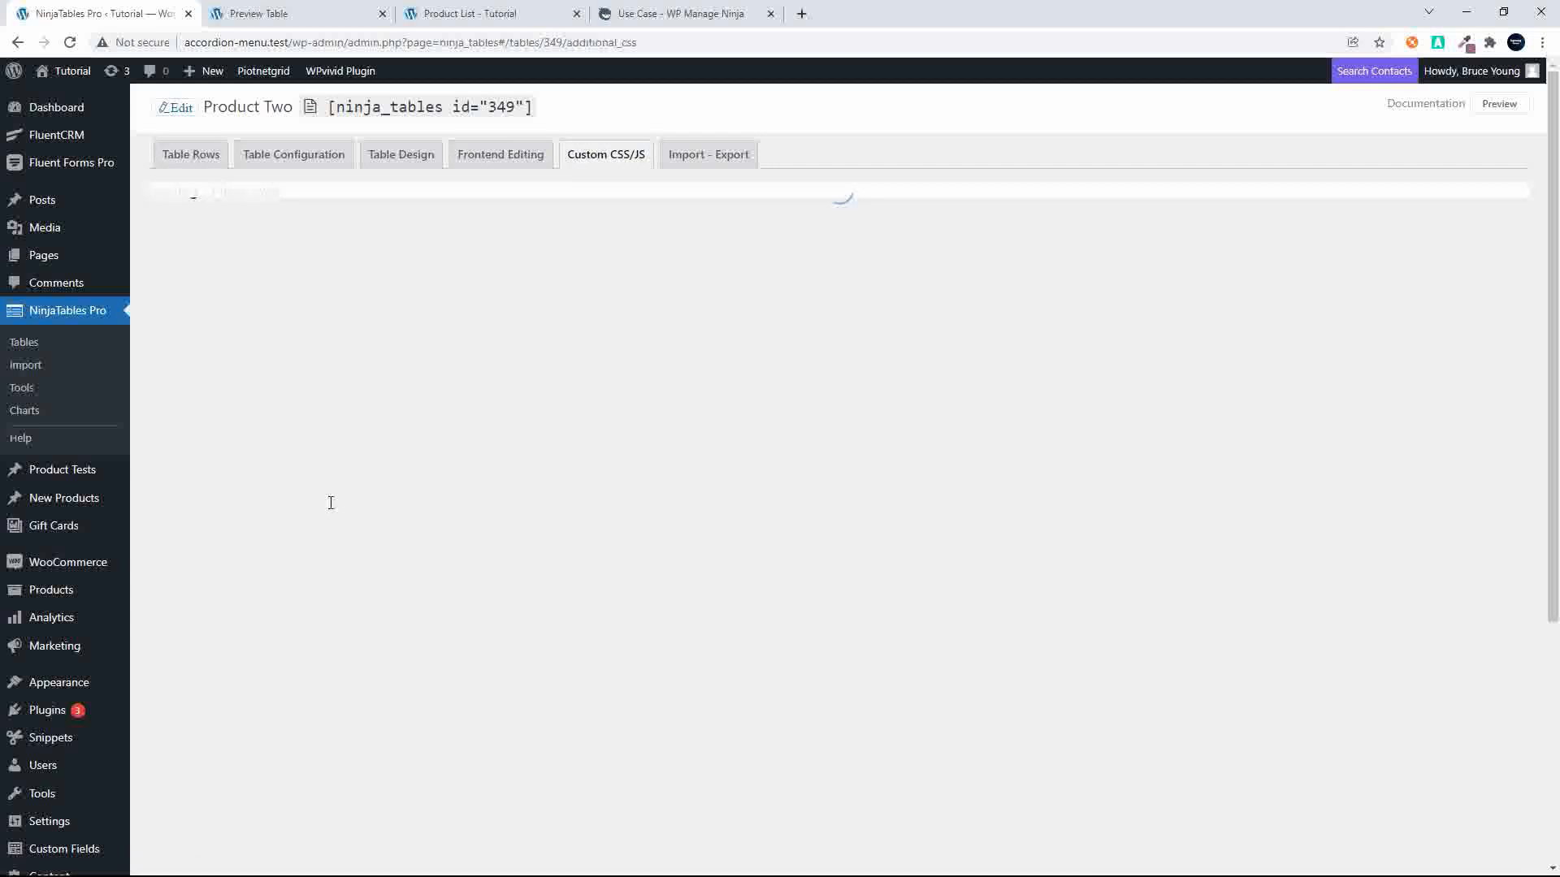
scroll(406, 398, "down", 3)
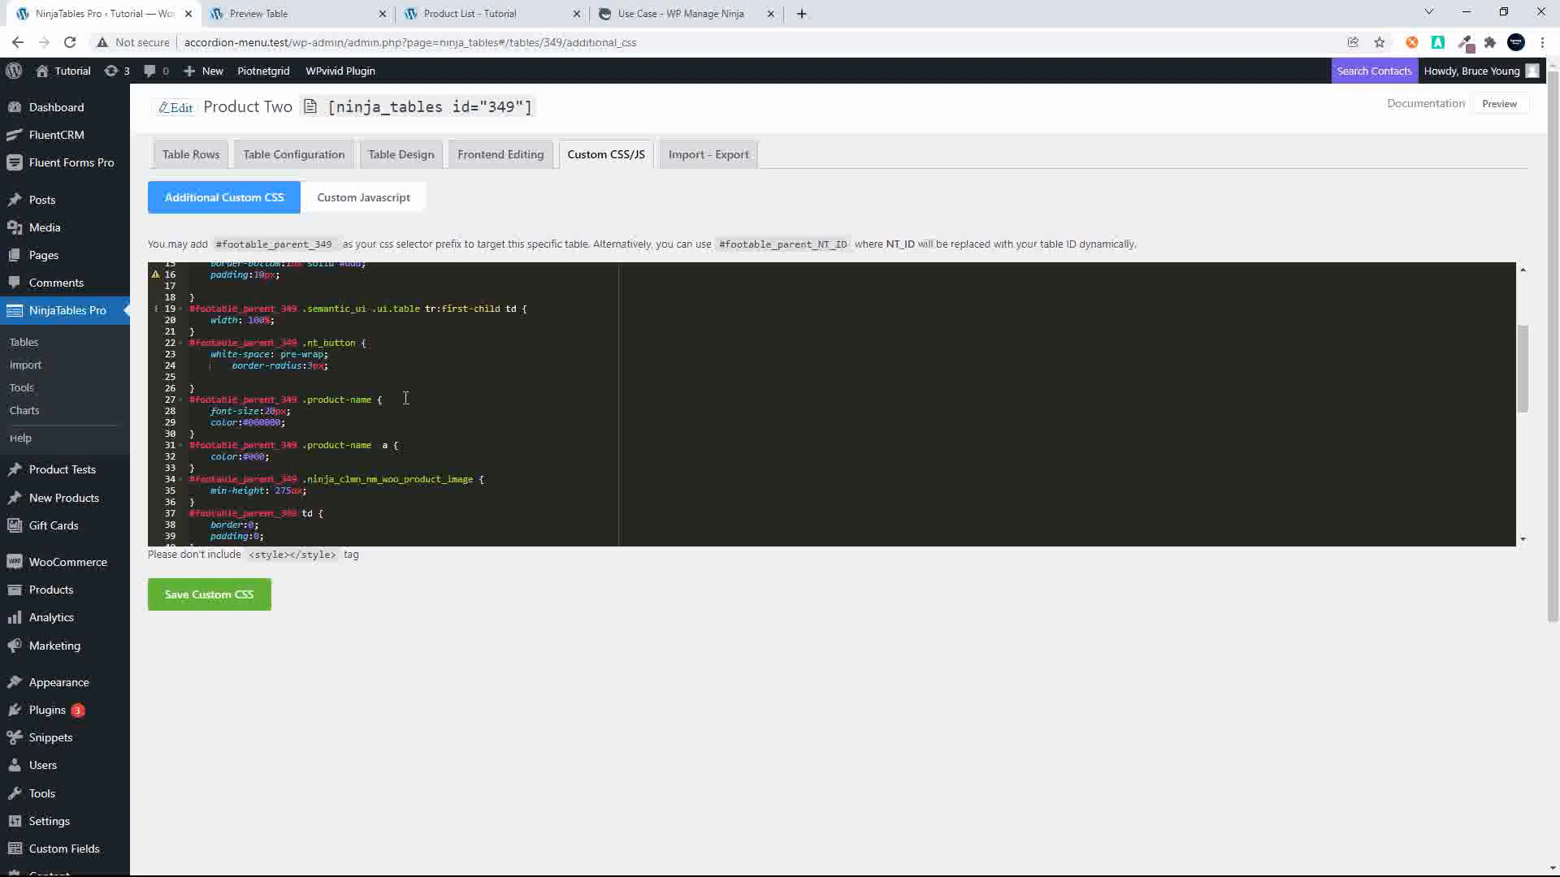
scroll(430, 446, "down", 5)
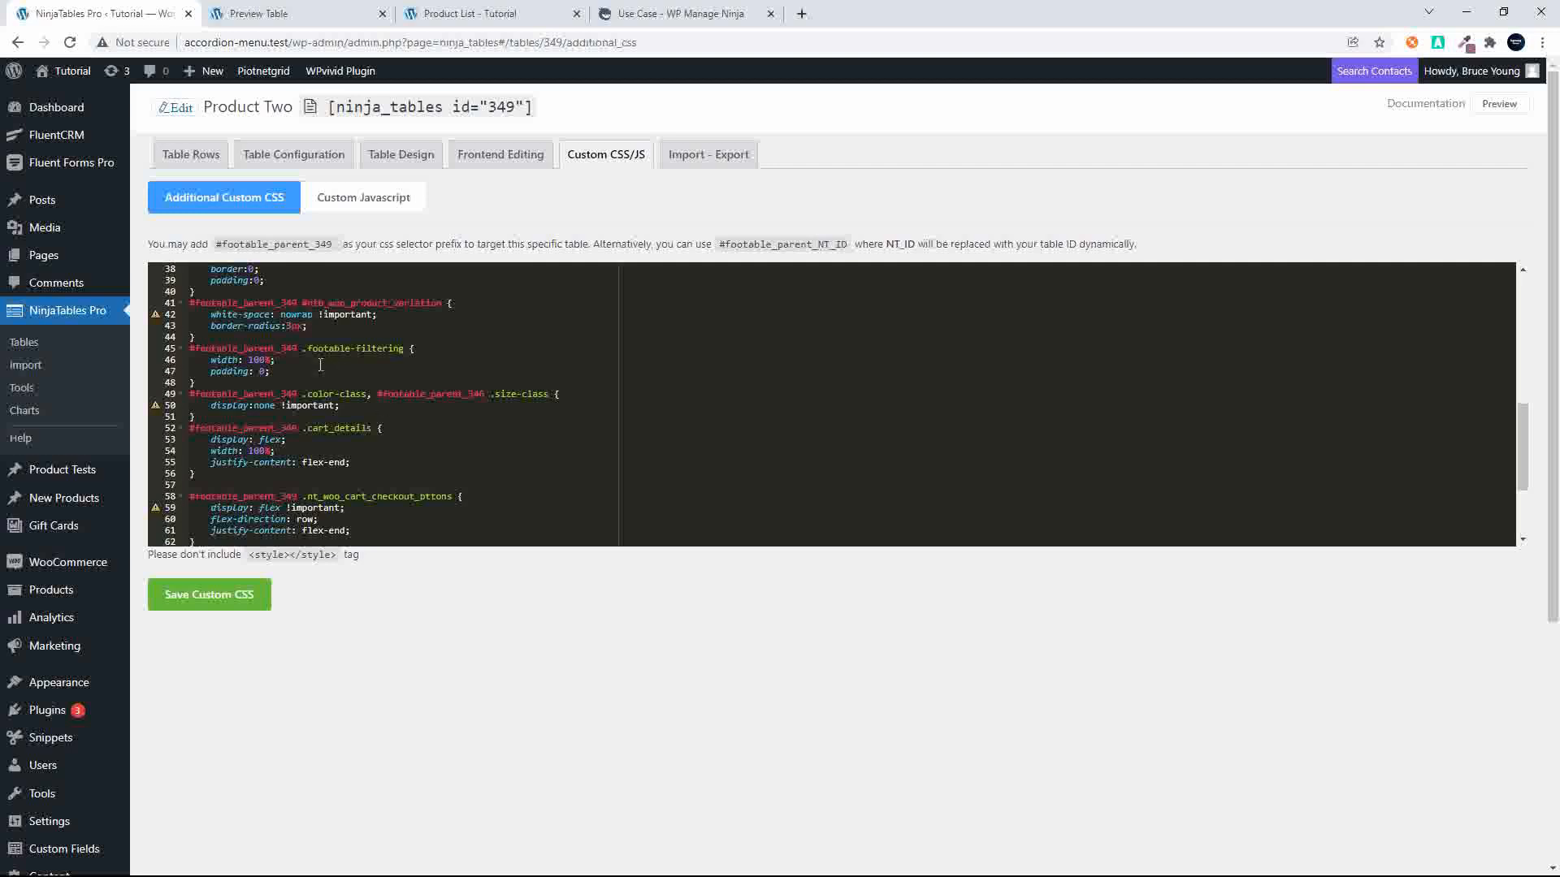
- Give the Color column the extra class color-class in its advanced configuration settings and update the column
left_click(294, 160)
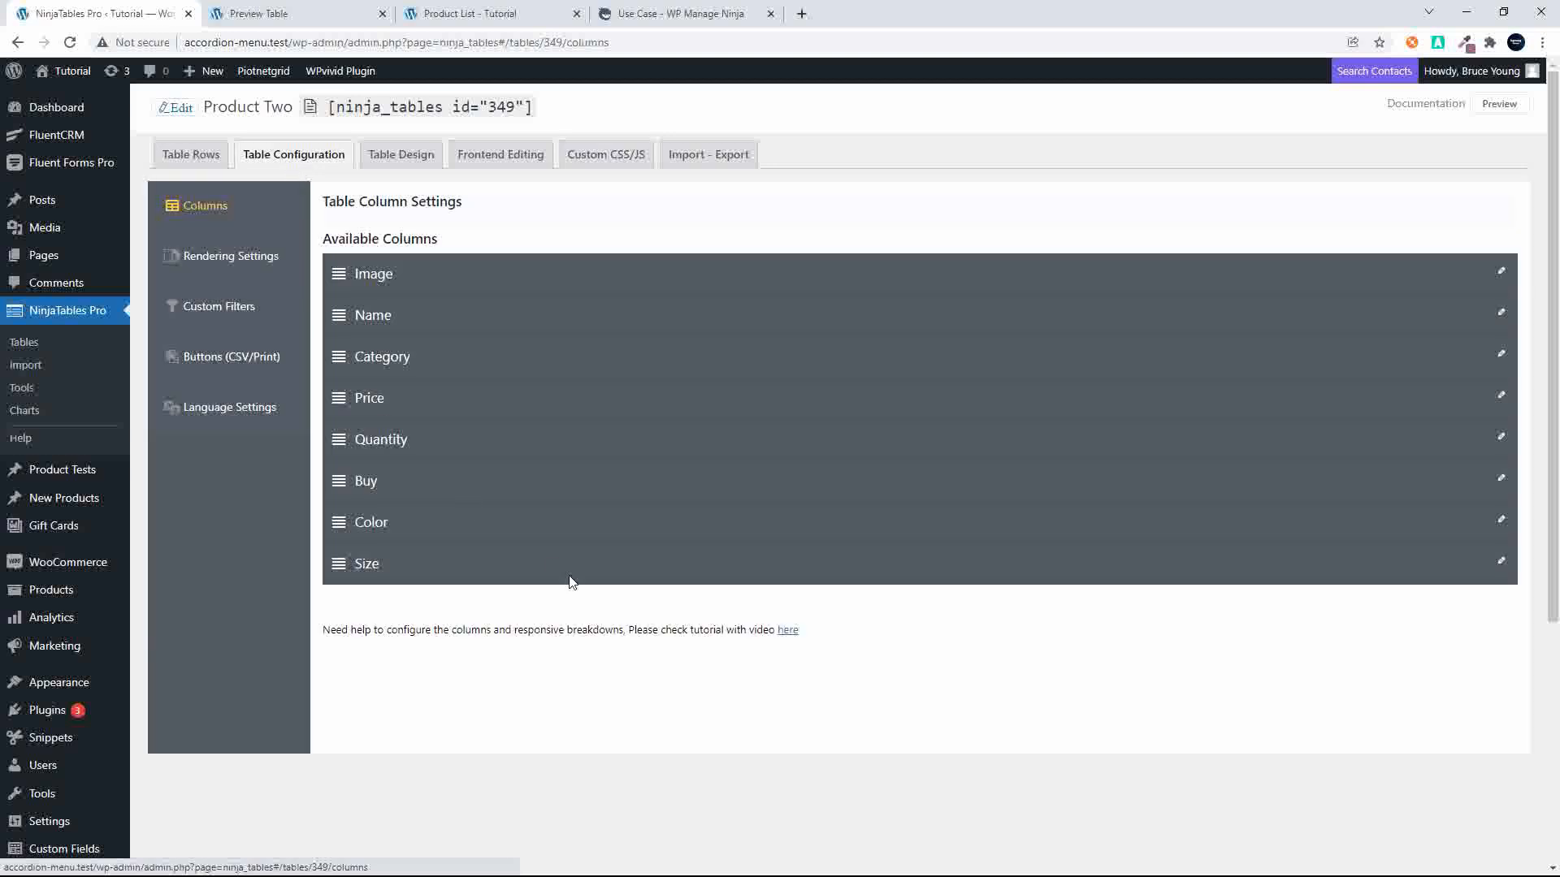
left_click(1502, 523)
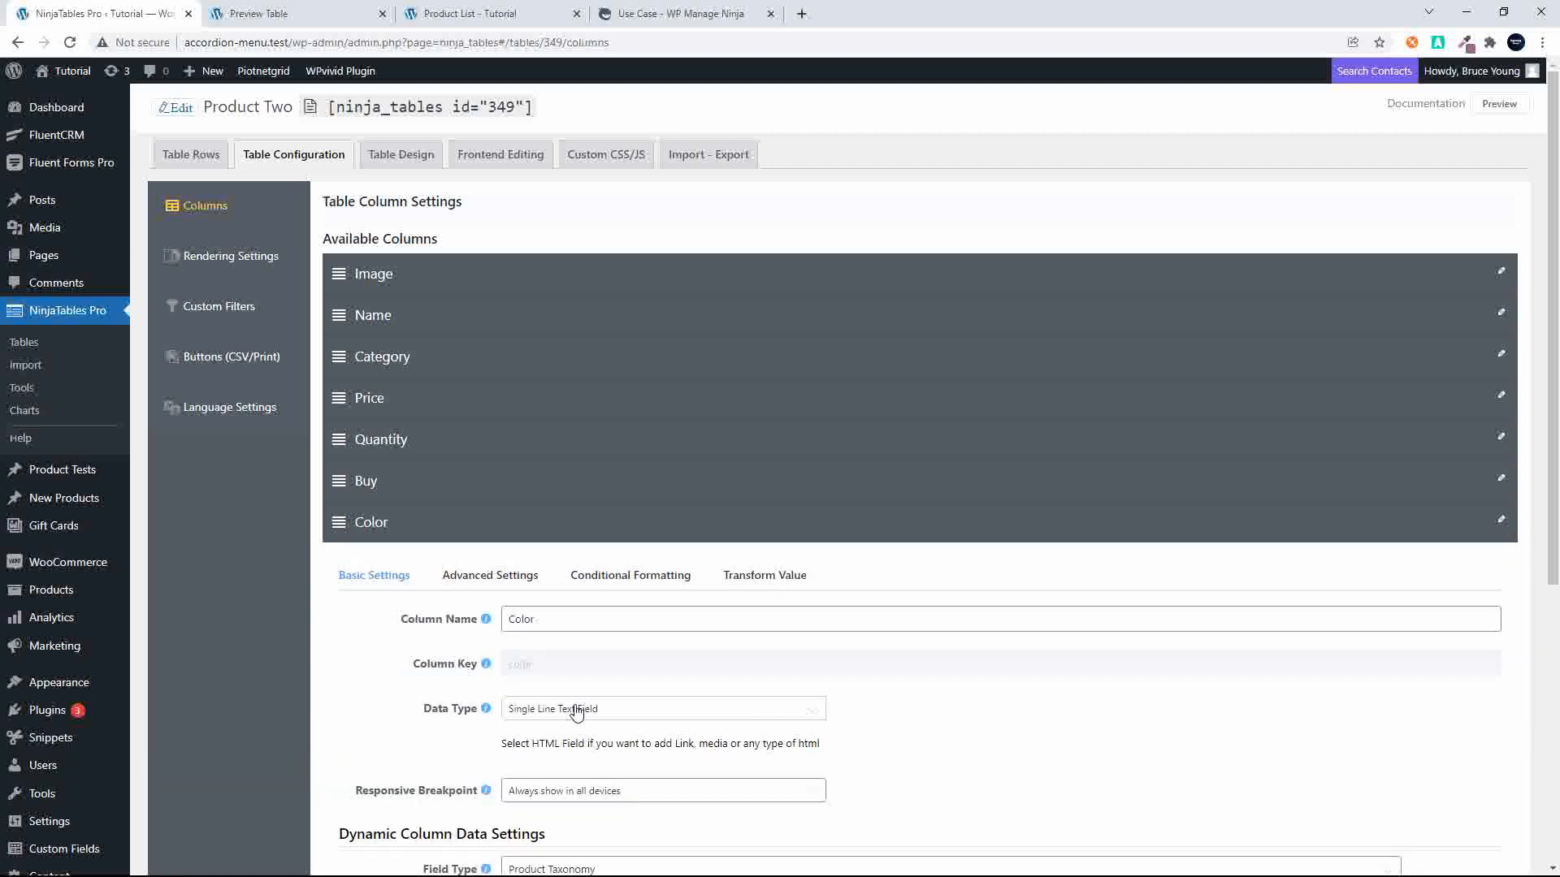
scroll(407, 700, "down", 2)
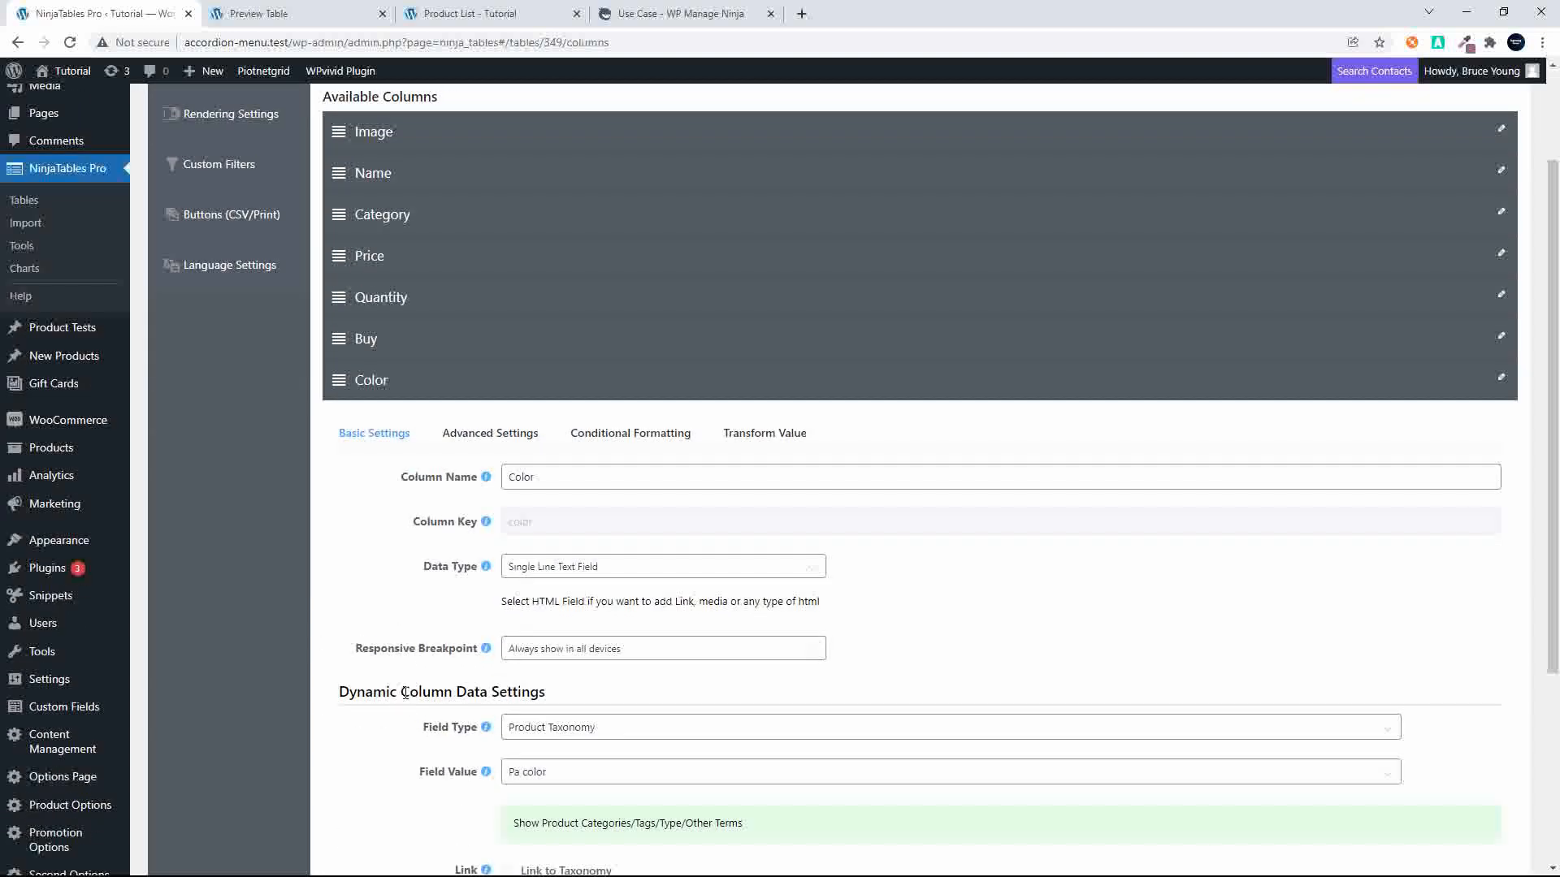
left_click(468, 441)
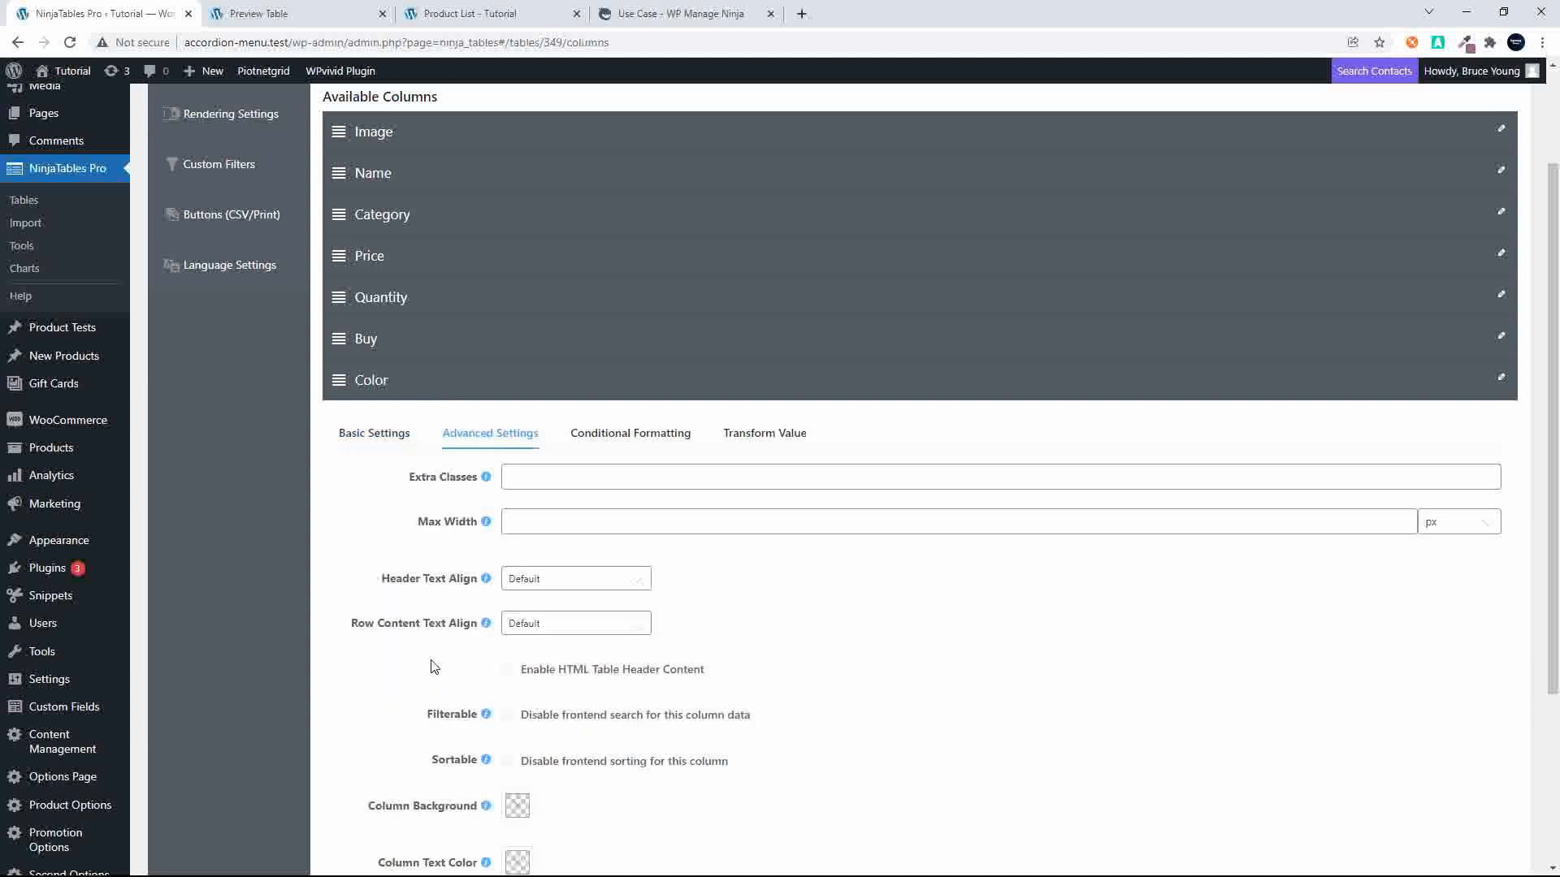
scroll(435, 667, "down", 2)
scroll(435, 662, "up", 1)
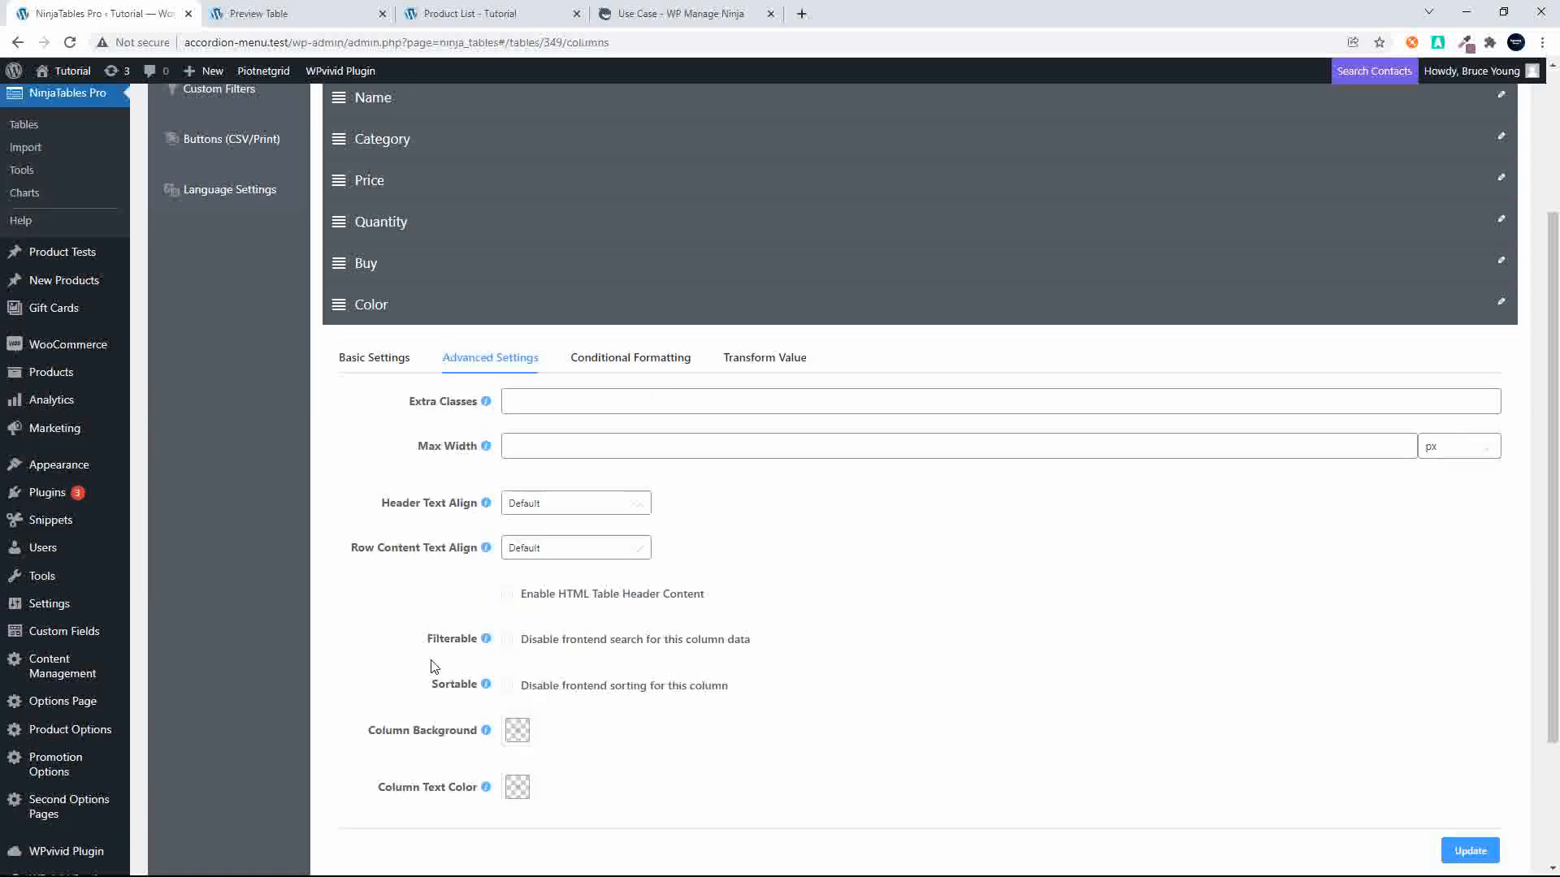
left_click(544, 410)
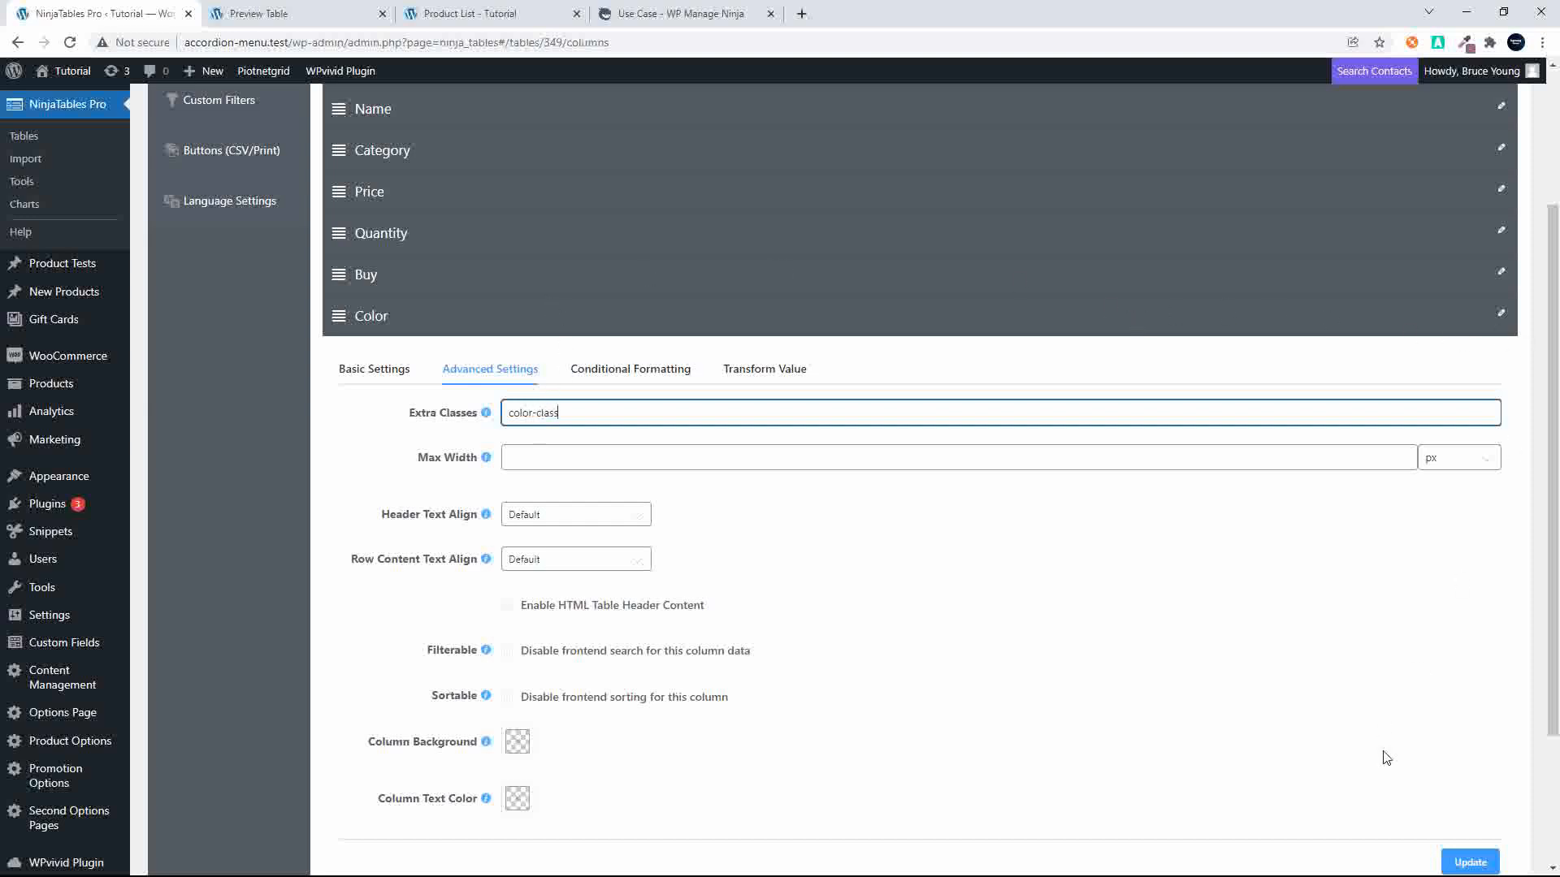
left_click(1458, 863)
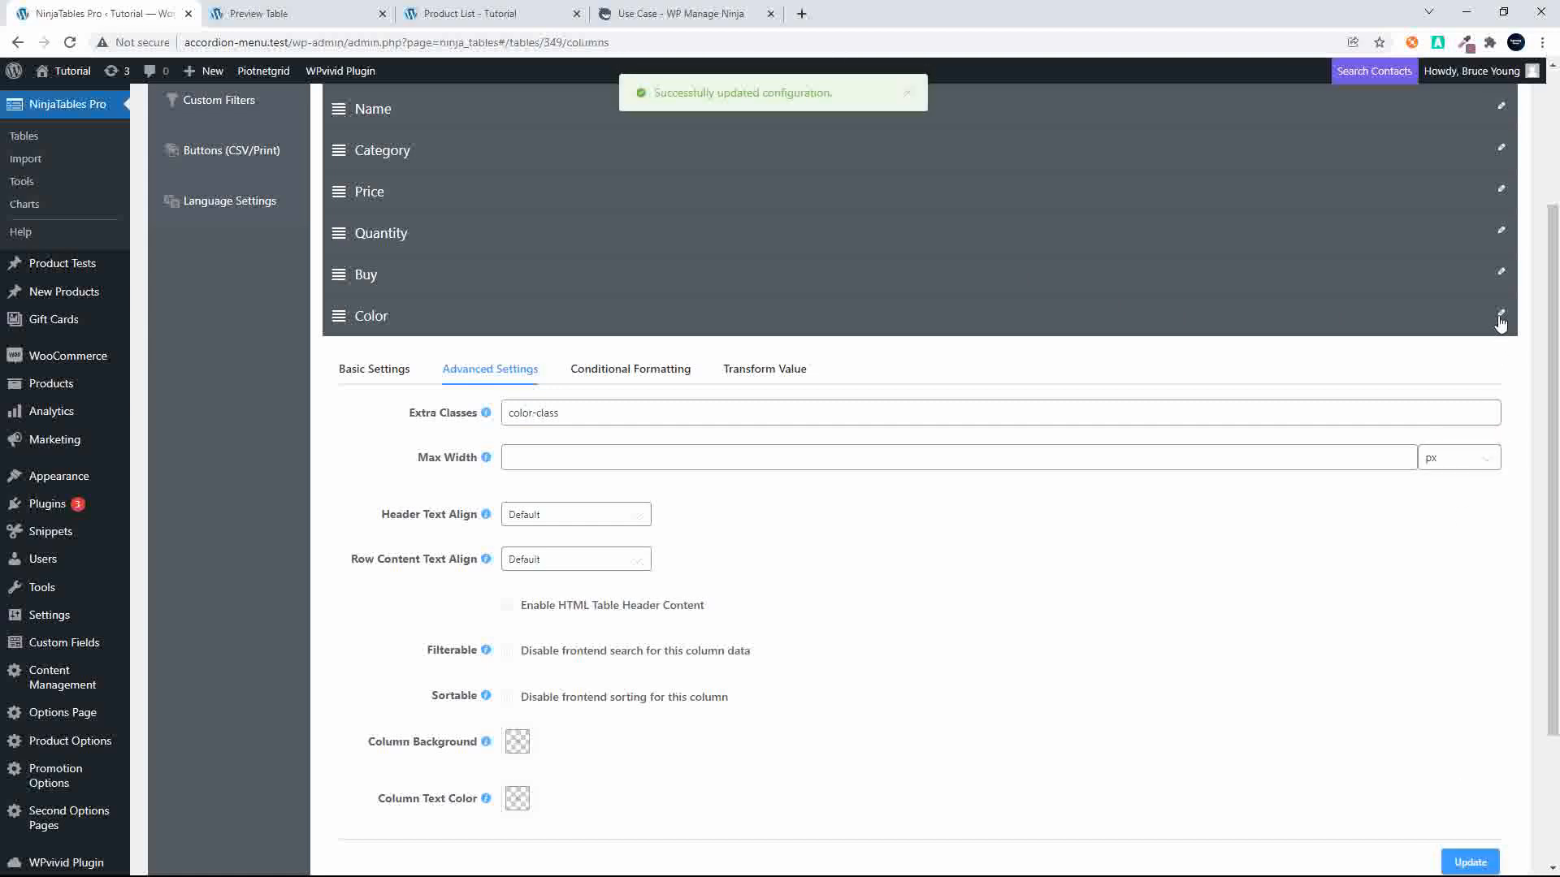
- Give the Size column the extra class size-class in its advanced settings and update the column
scroll(1295, 415, "down", 3)
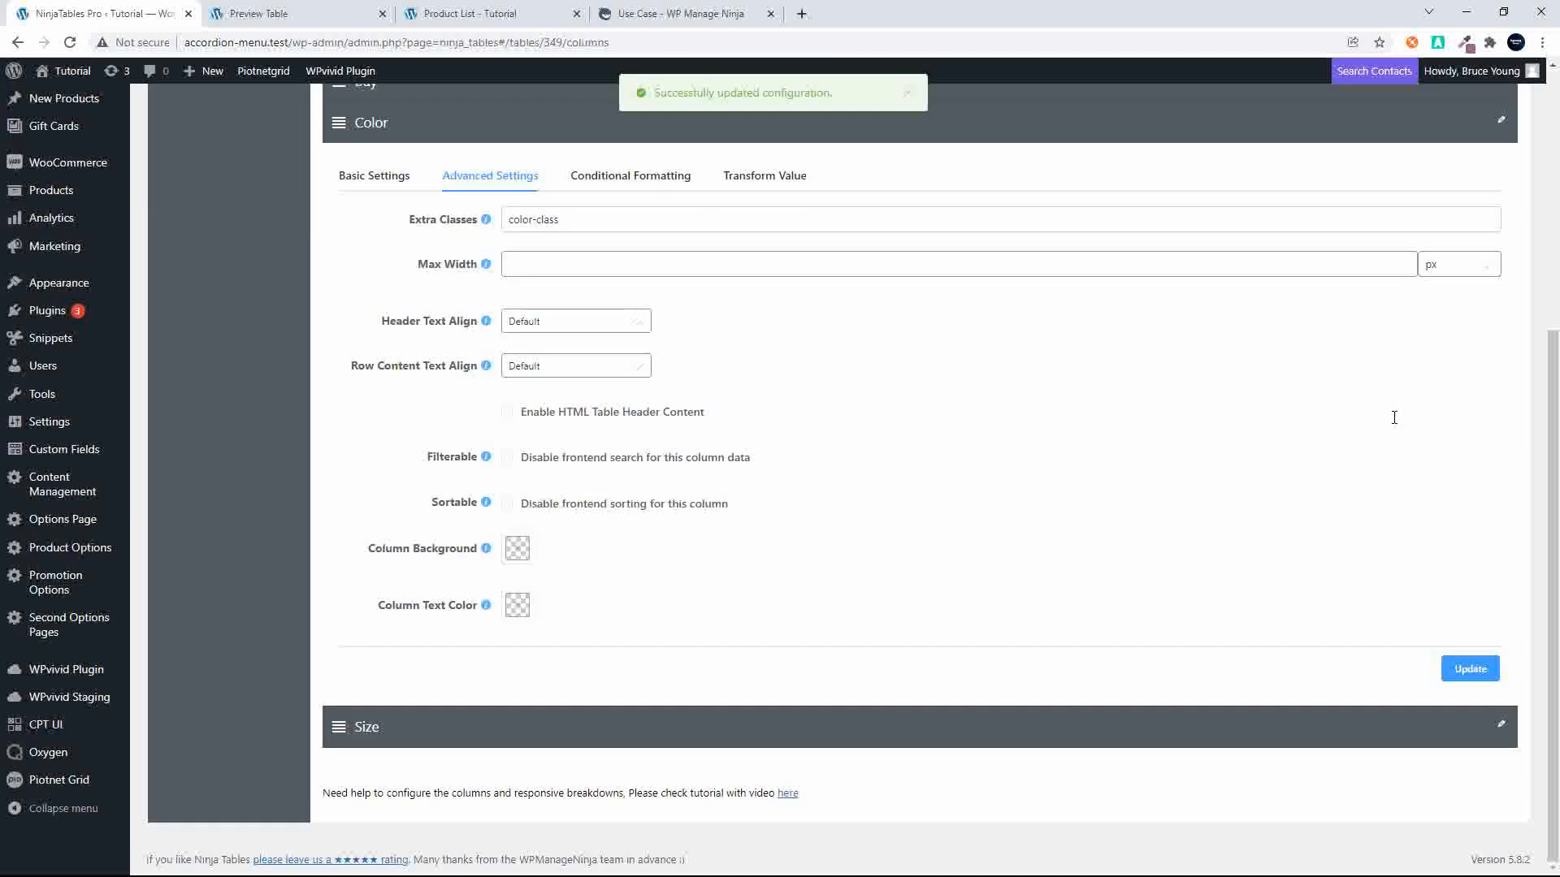
left_click(1501, 724)
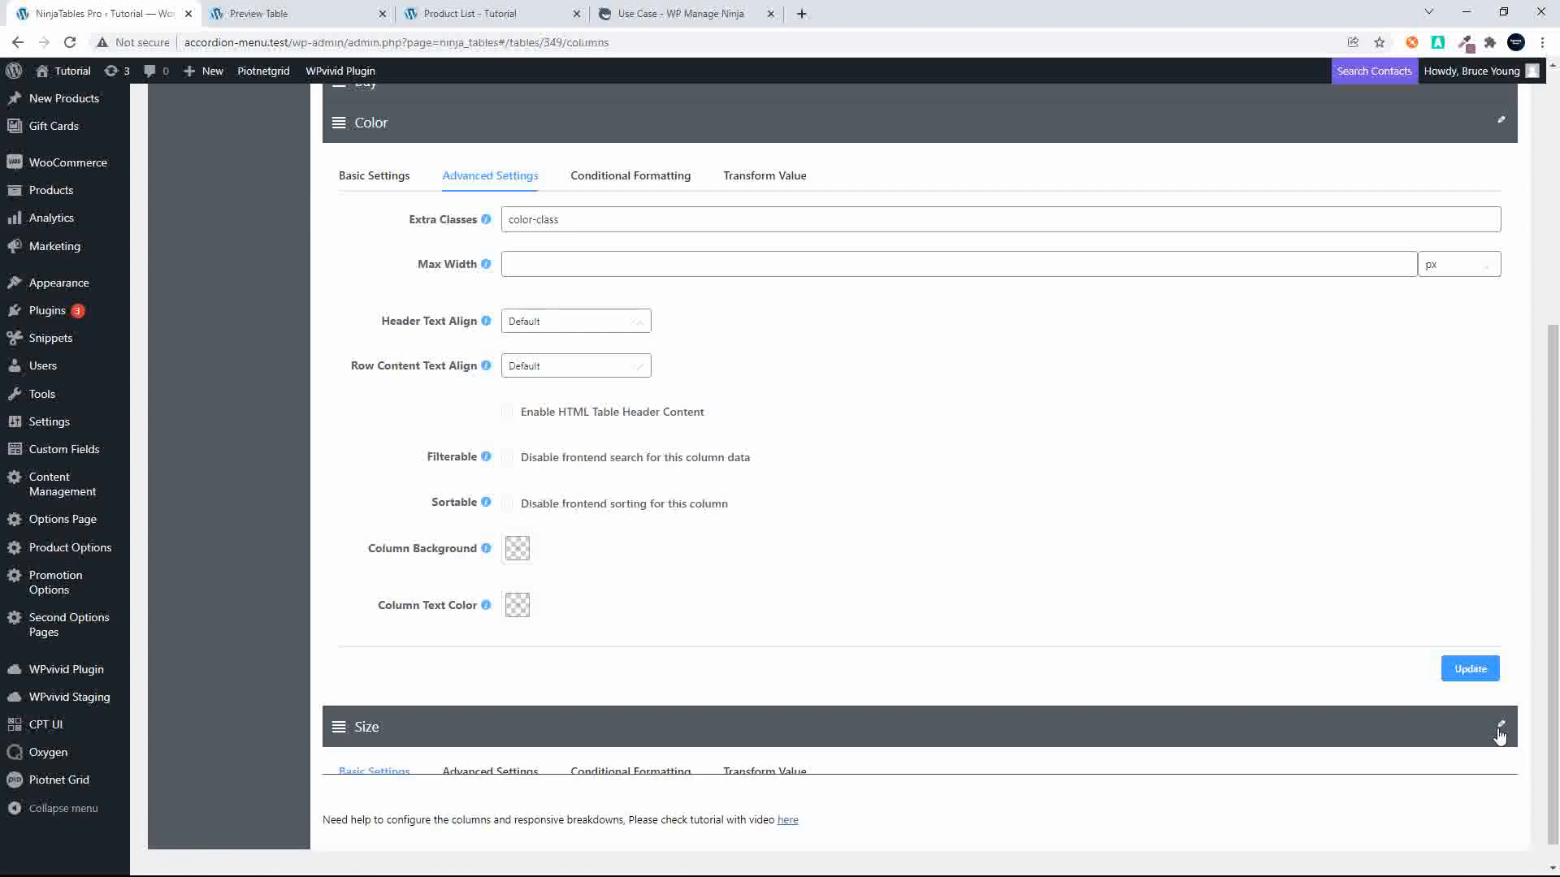
scroll(1250, 679, "down", 4)
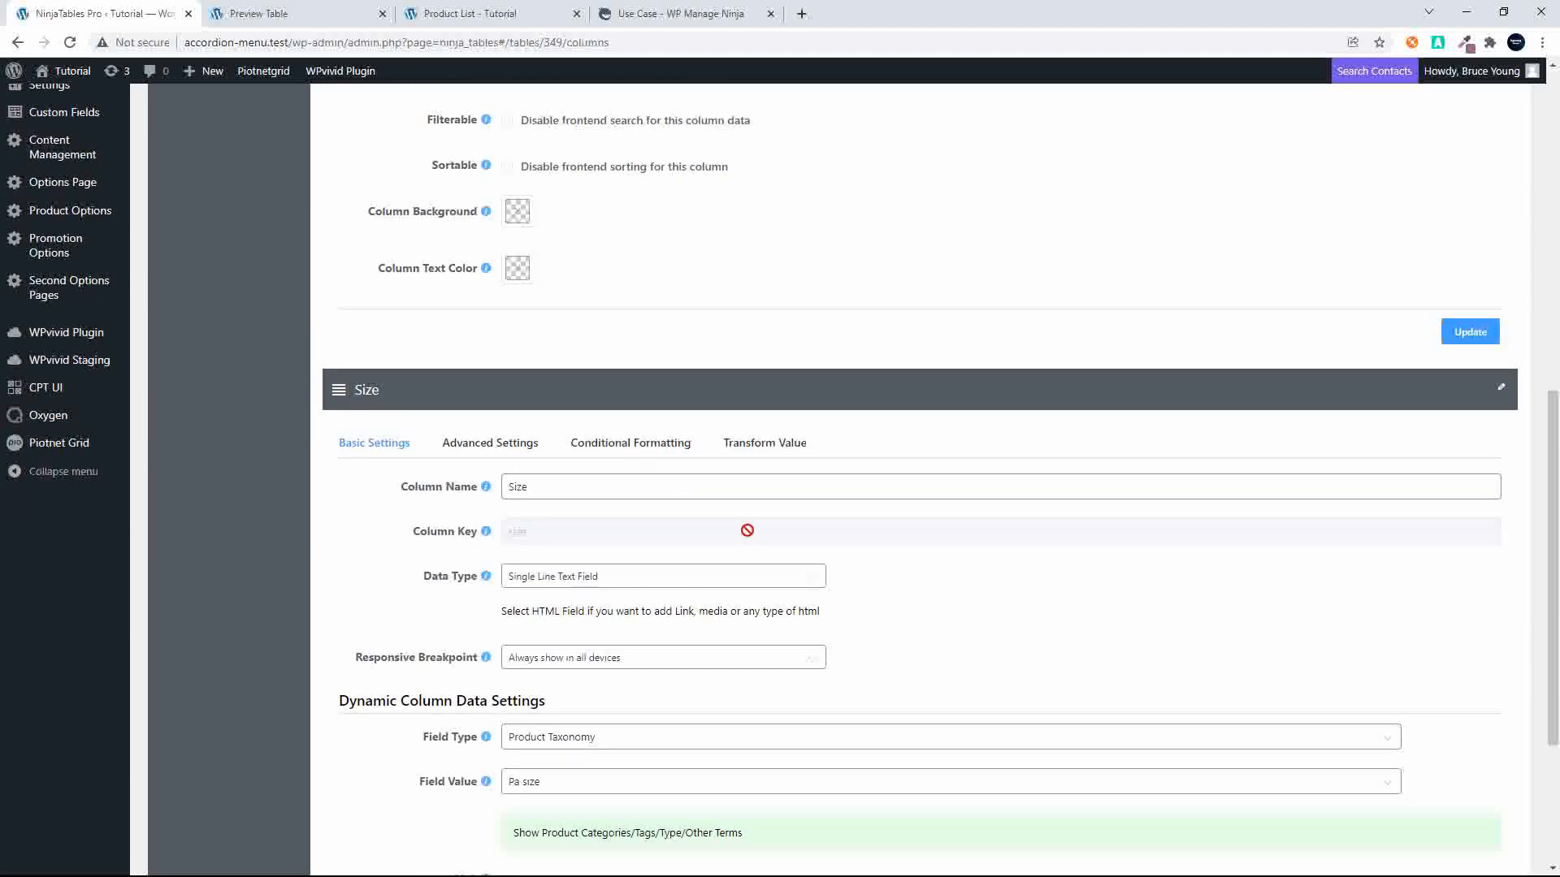
left_click(525, 448)
left_click(527, 477)
type("size-class")
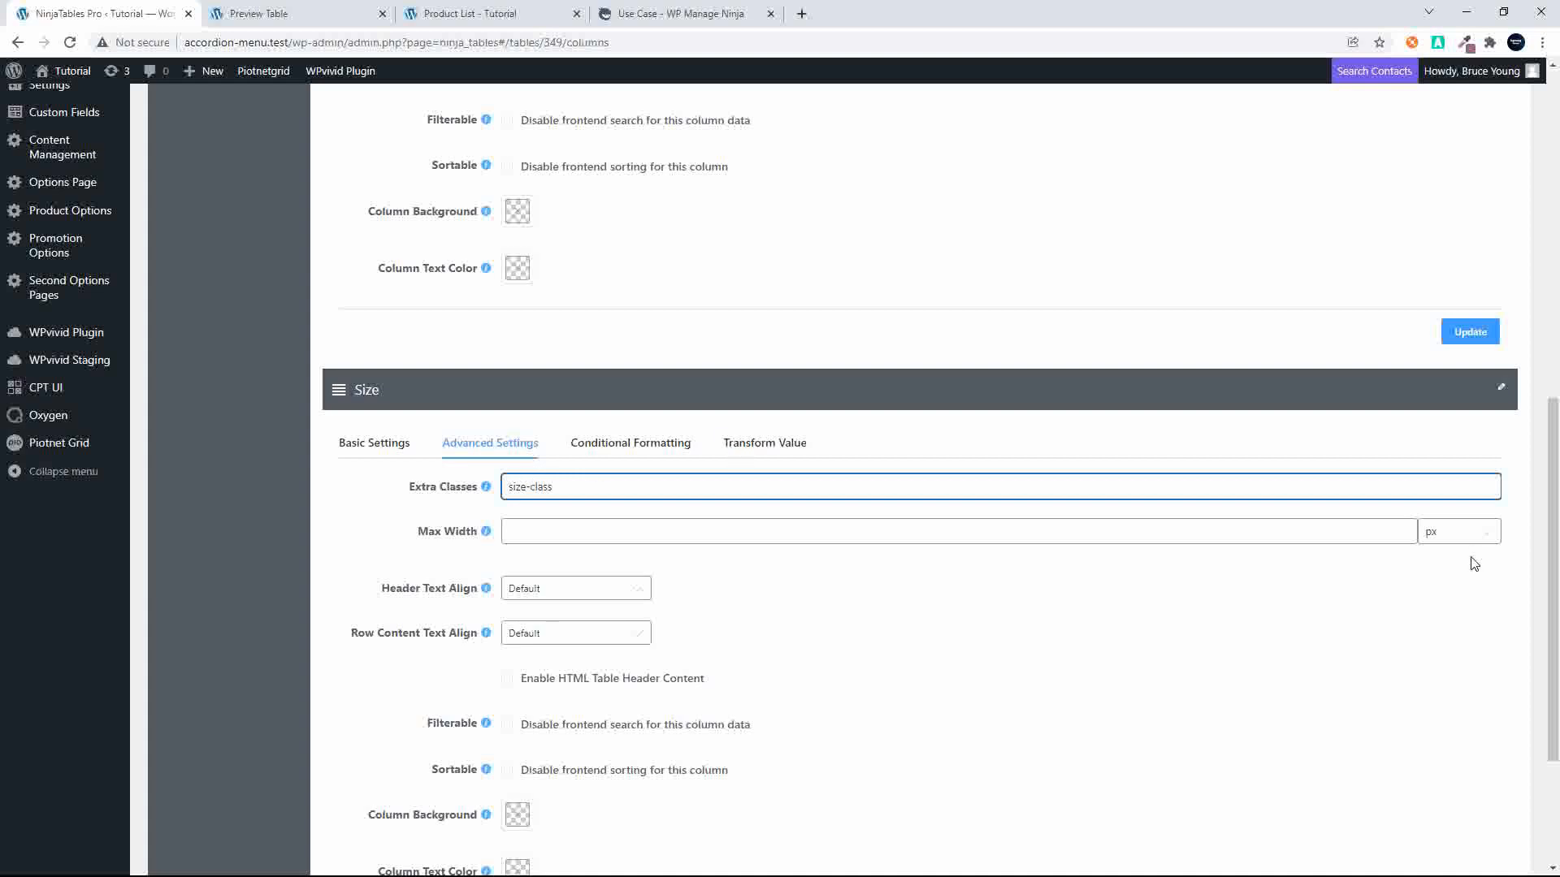
scroll(1475, 563, "down", 3)
left_click(1469, 711)
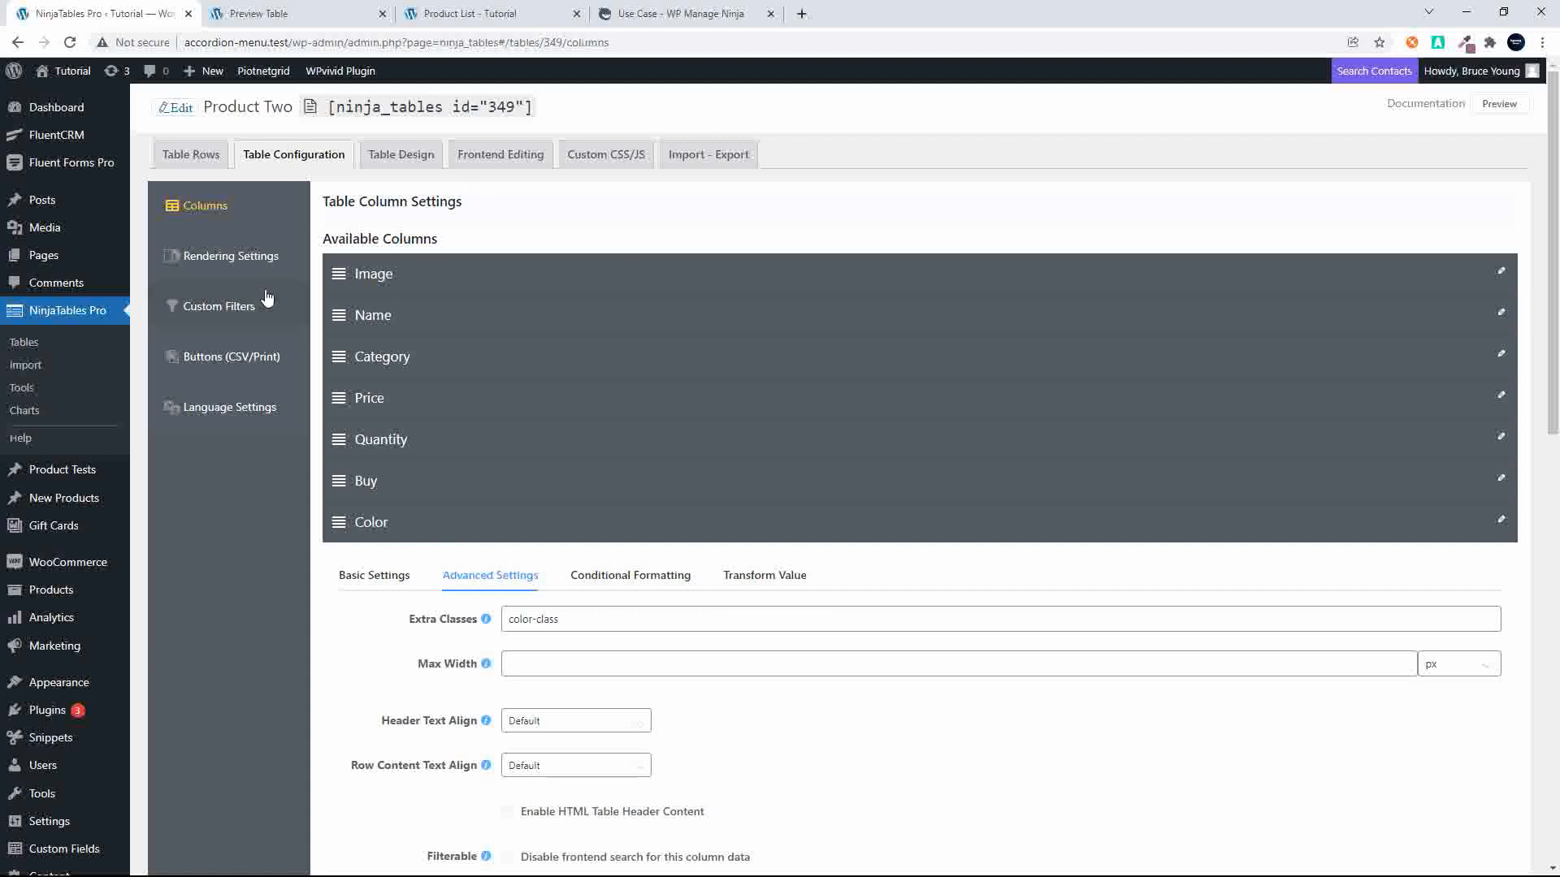
- Start a new custom search filter with the title Color and the placeholder Color
left_click(221, 315)
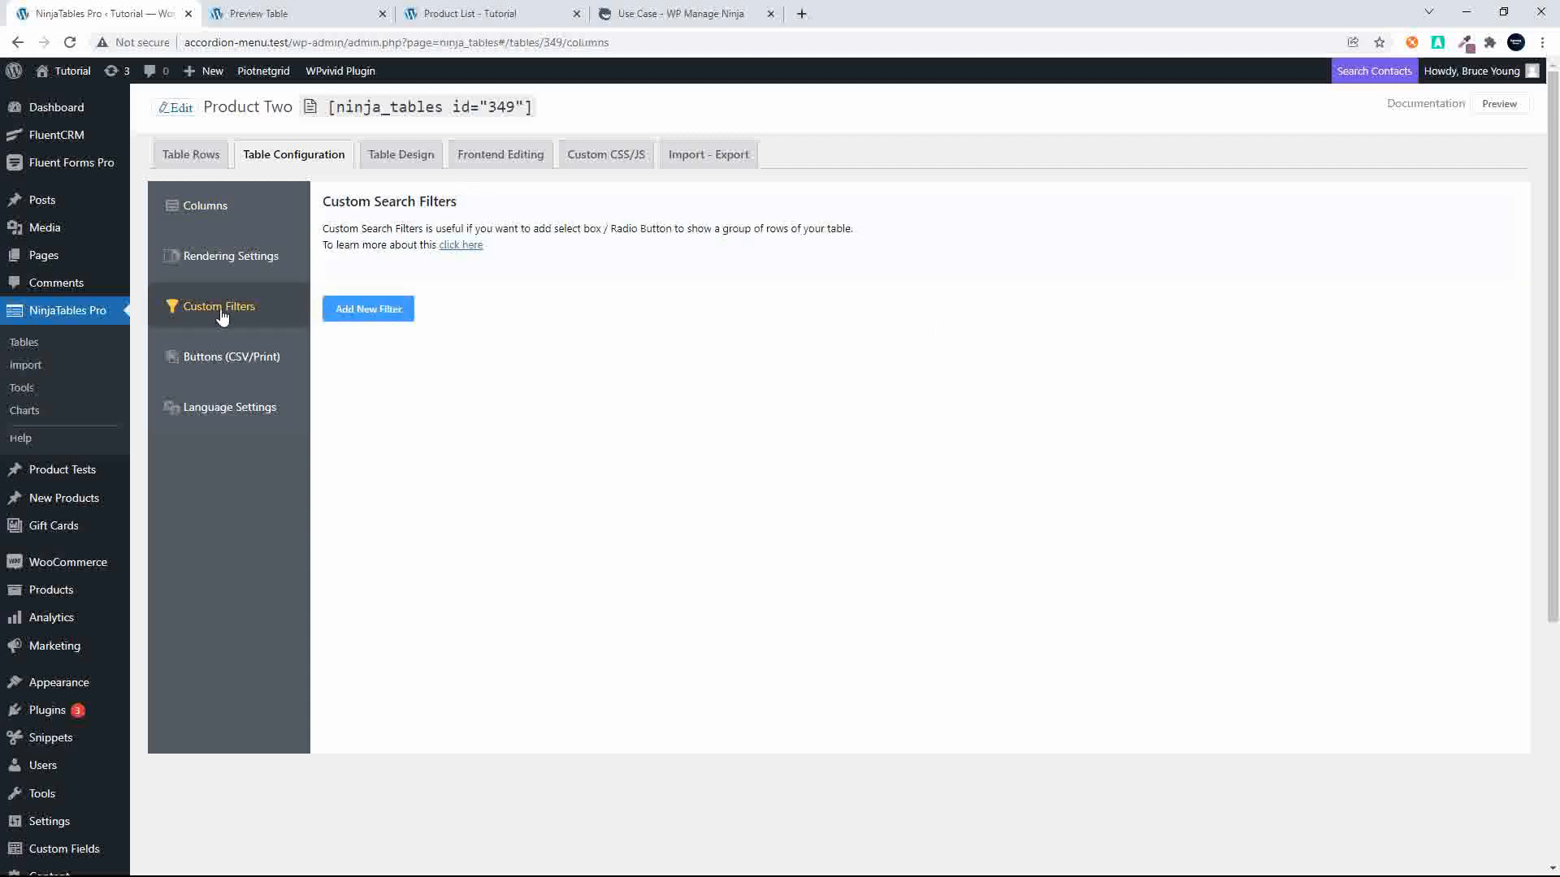
left_click(356, 311)
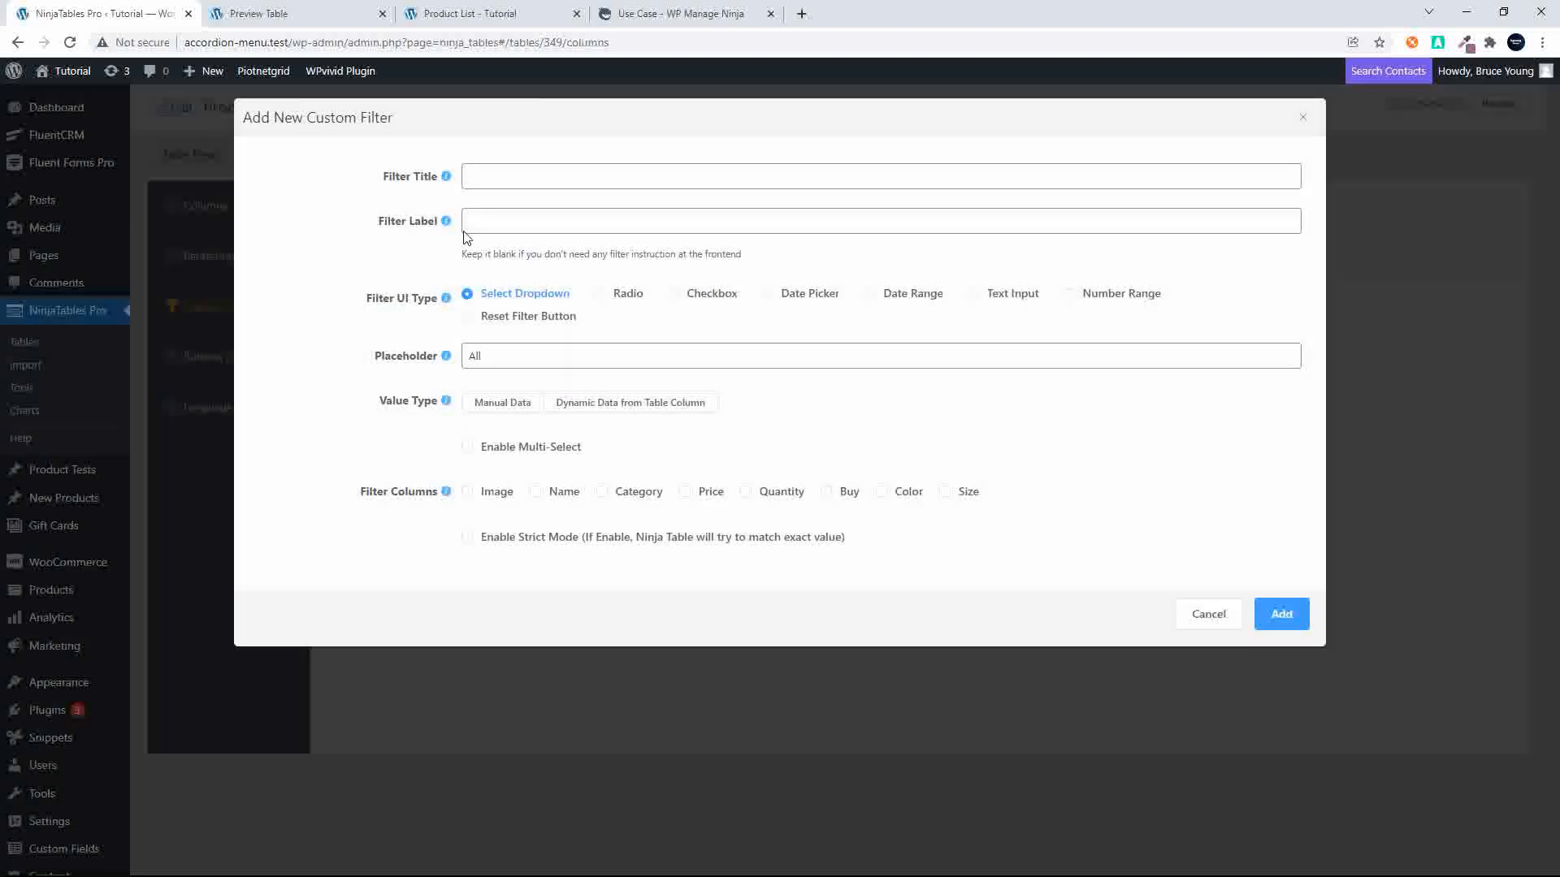
left_click(525, 179)
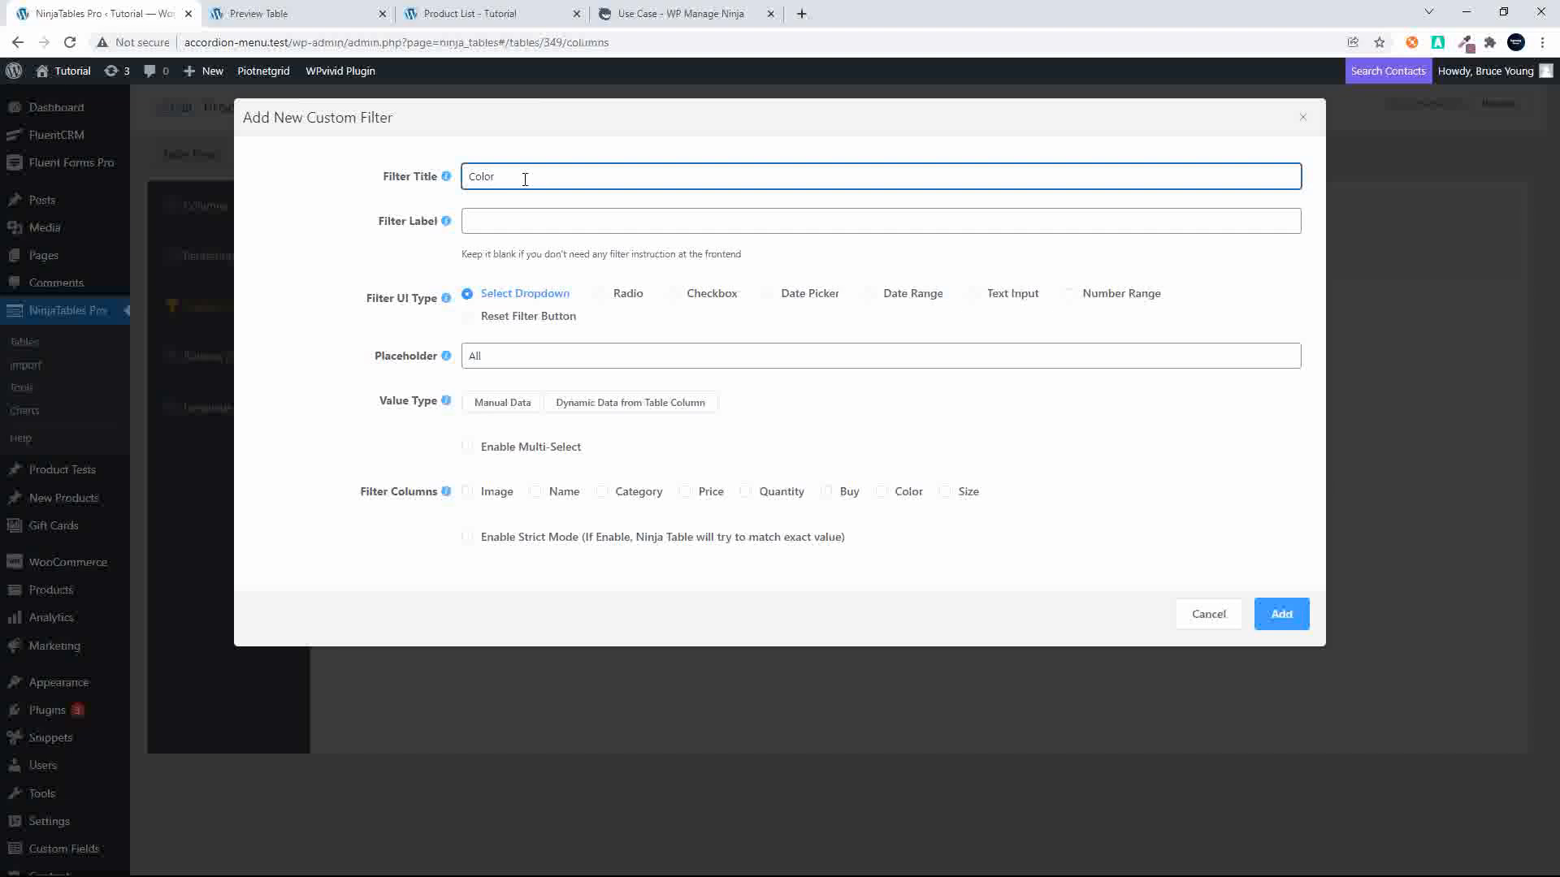
double_click(507, 356)
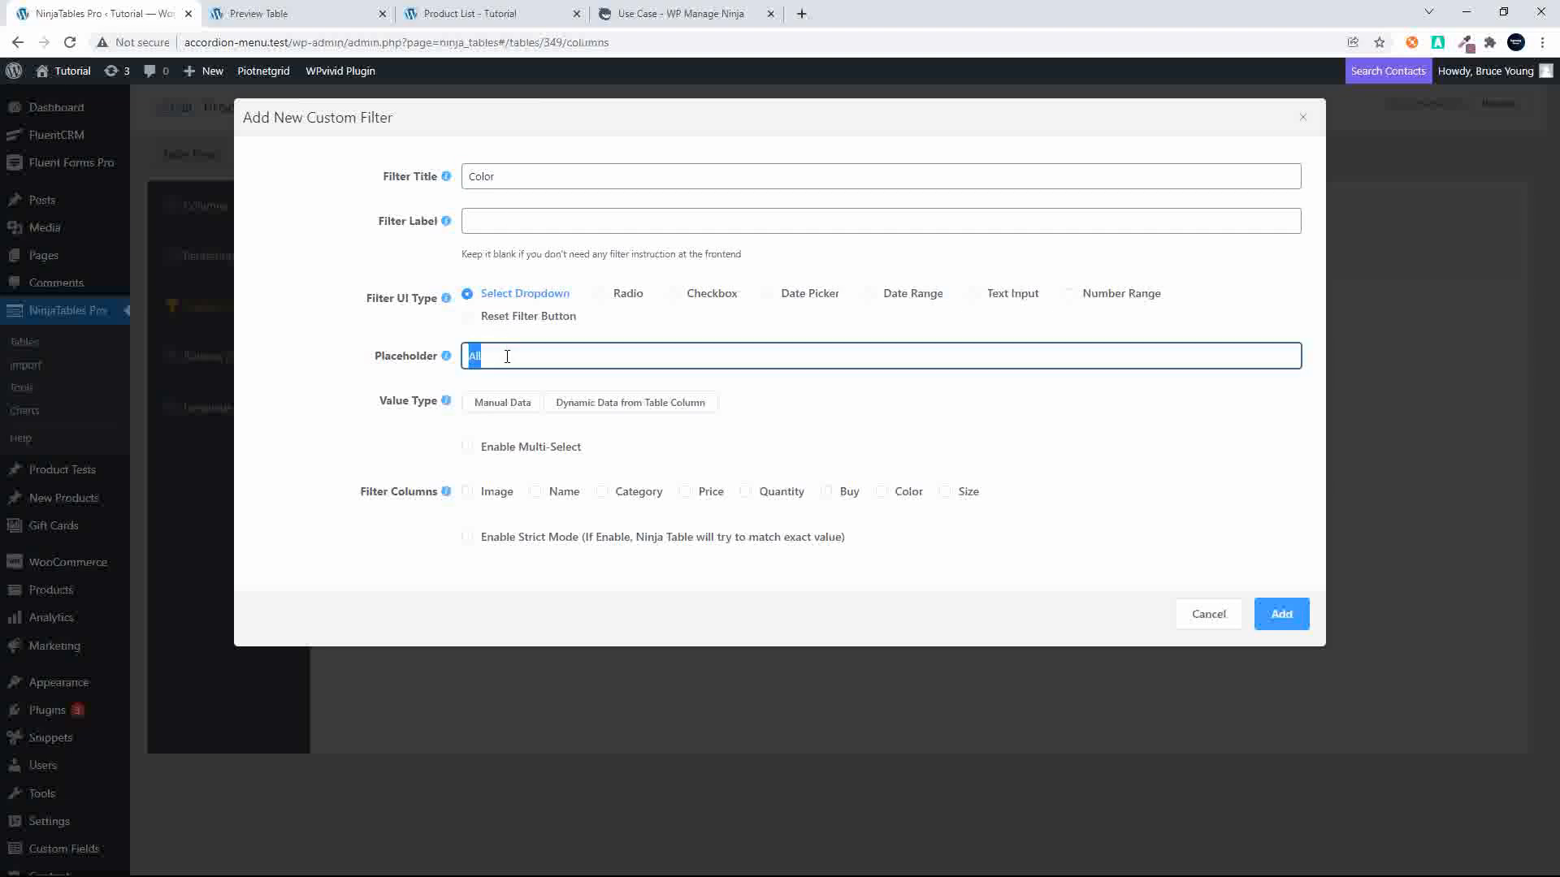
type("Color")
- Enable multi-select for the Color filter, take its values dynamically from the Size column, and add the filter
left_click(468, 449)
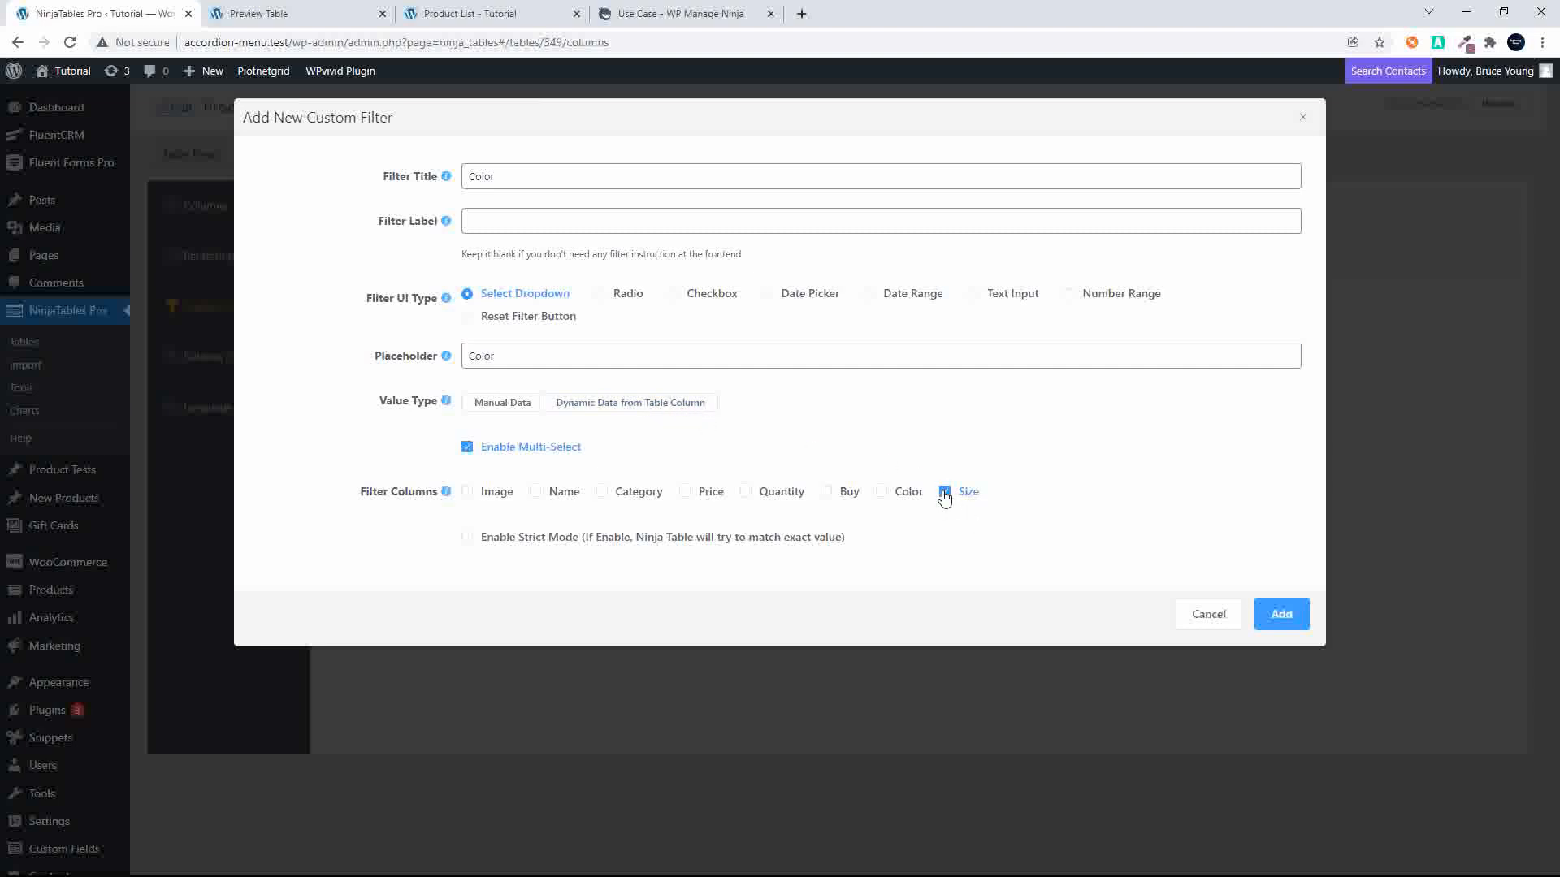
left_click(676, 411)
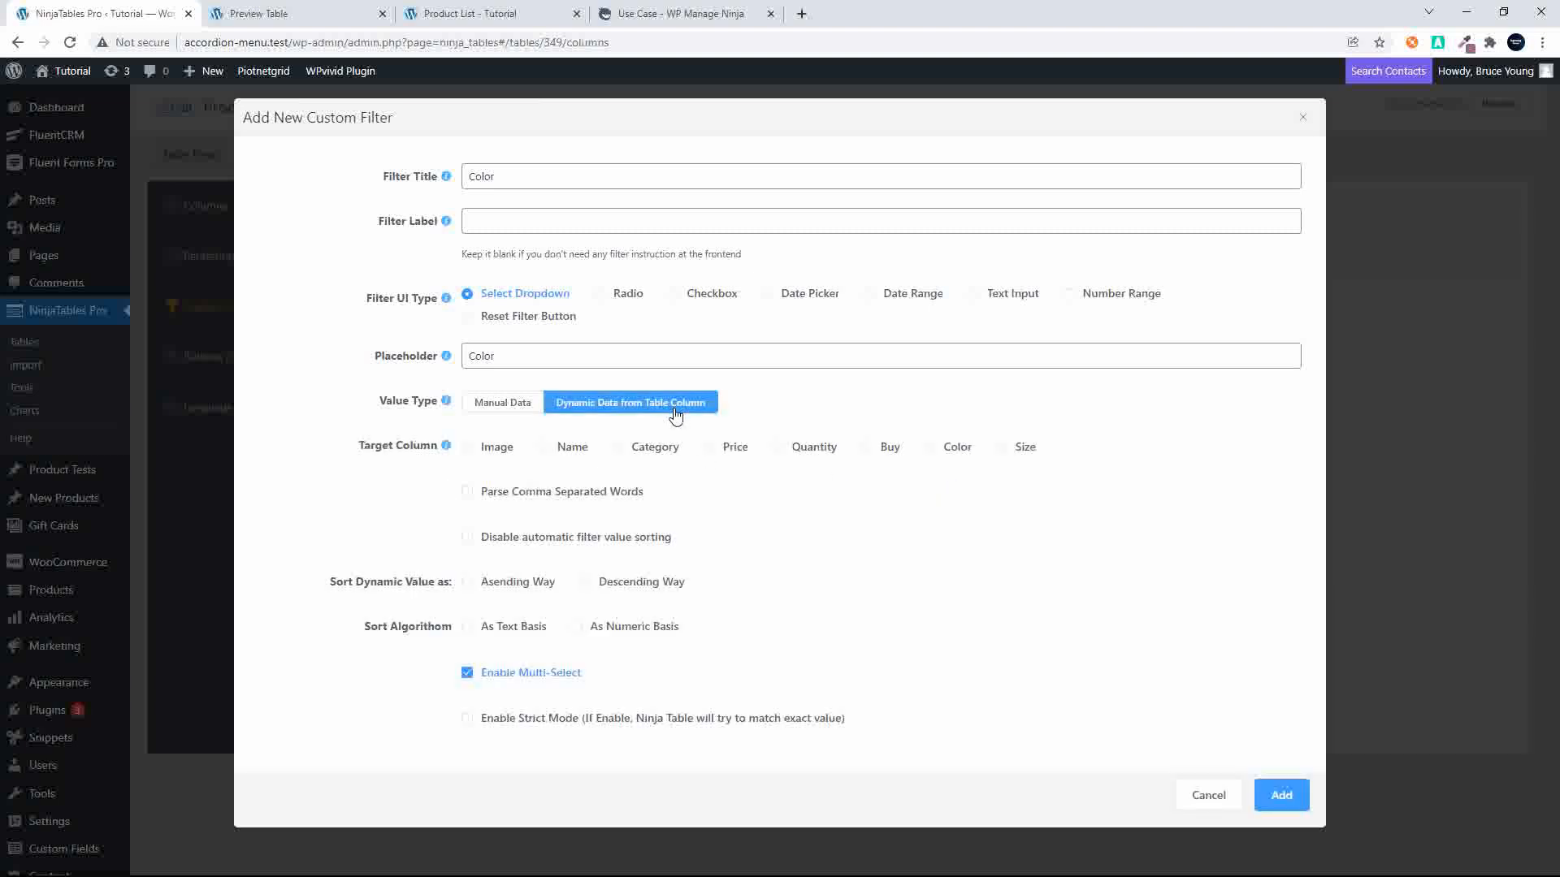
left_click(1002, 449)
left_click(1278, 801)
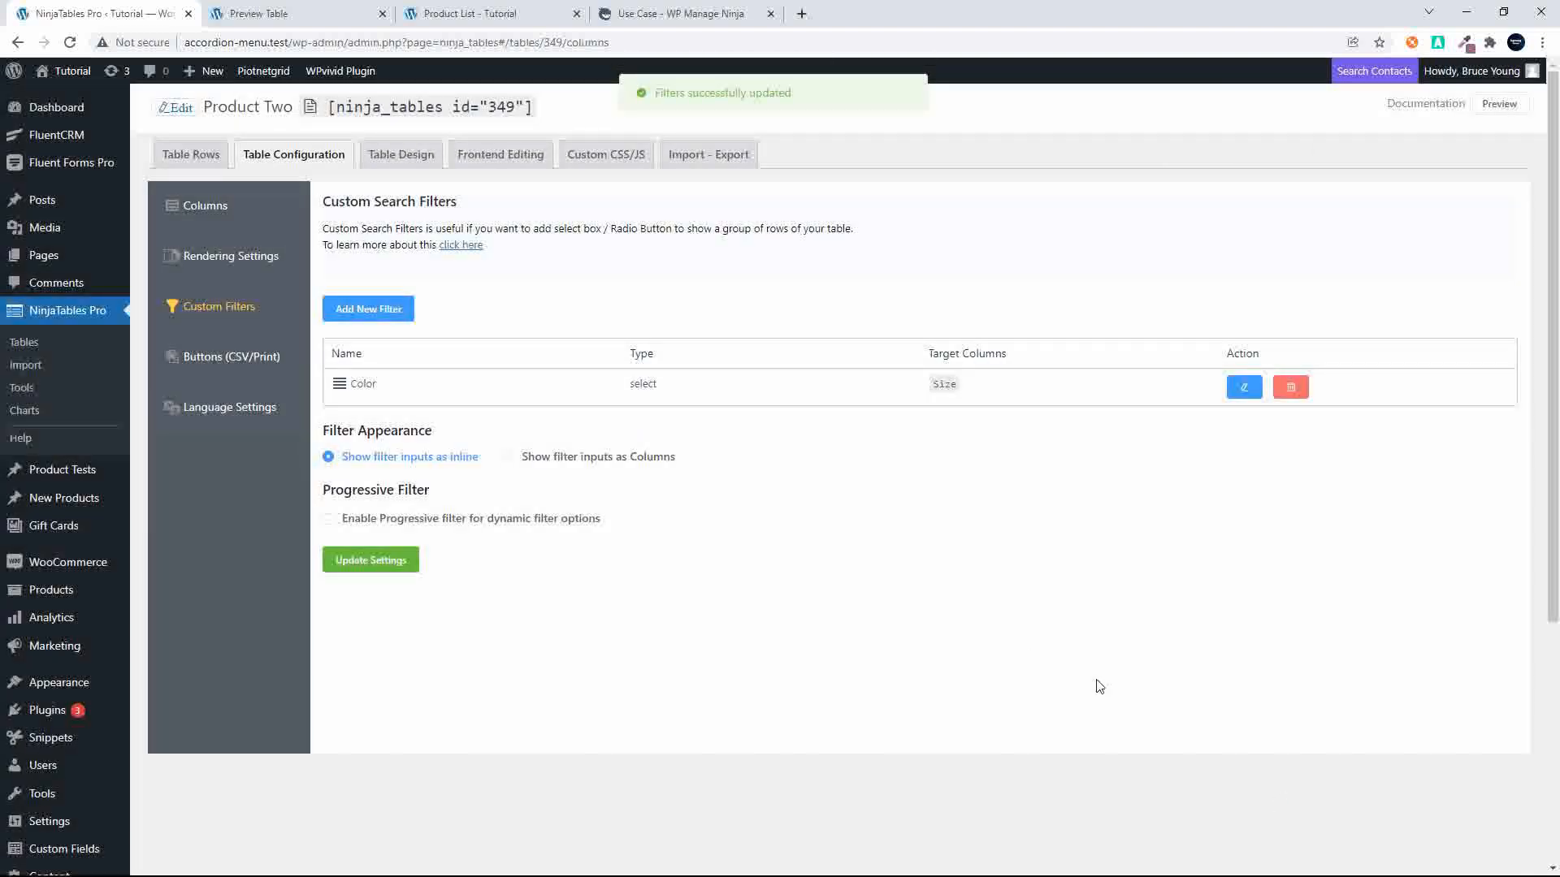
- Add a multi-select filter titled Size with placeholder Size and dynamic data from the Size column, and update the filter settings
left_click(383, 310)
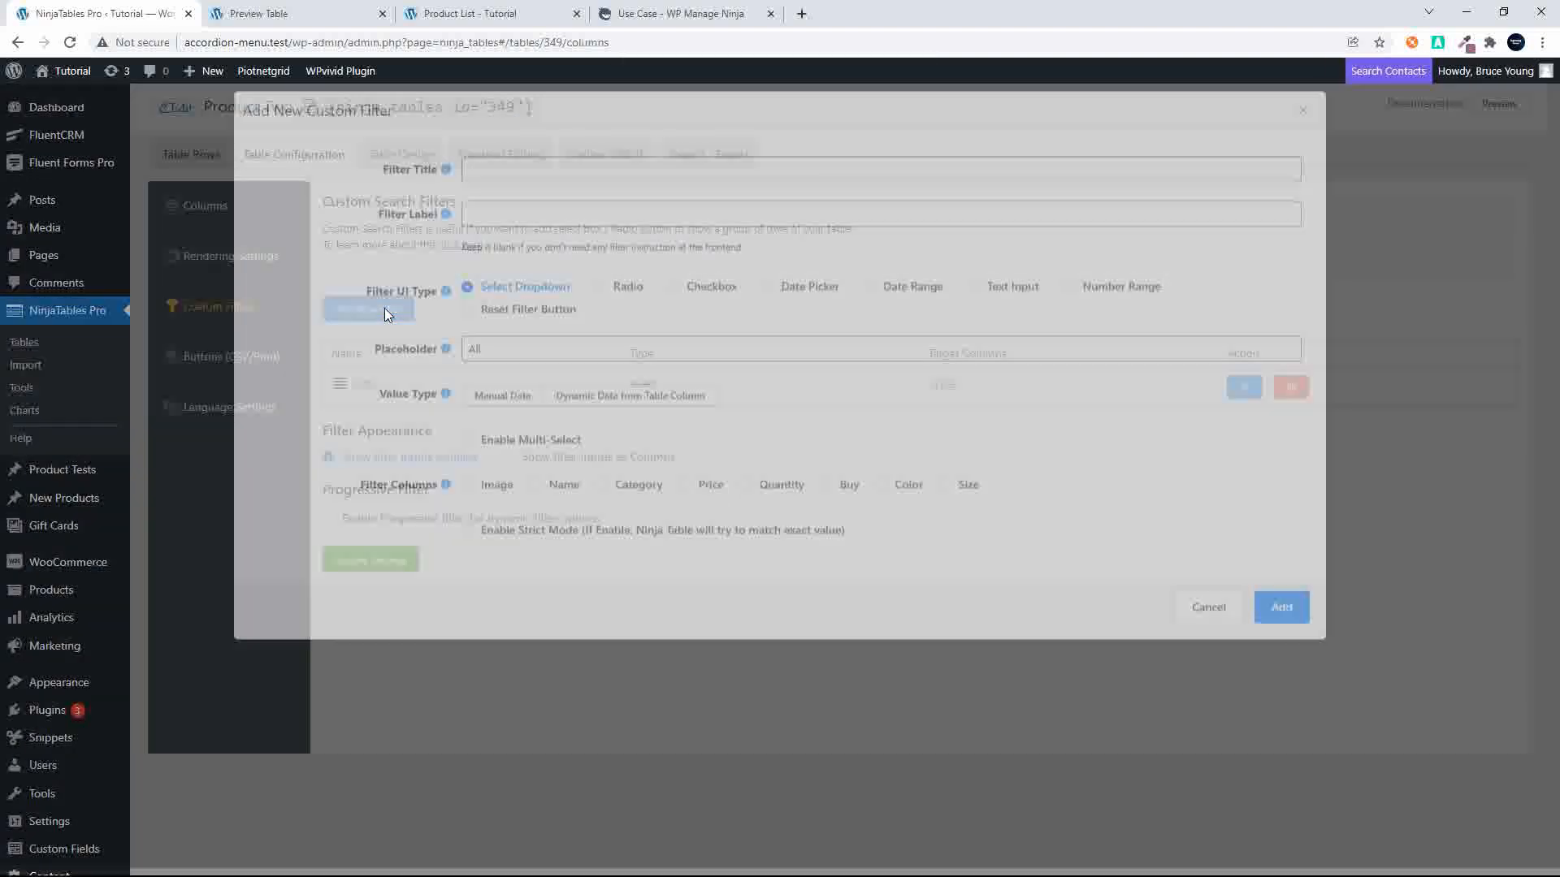
left_click(552, 176)
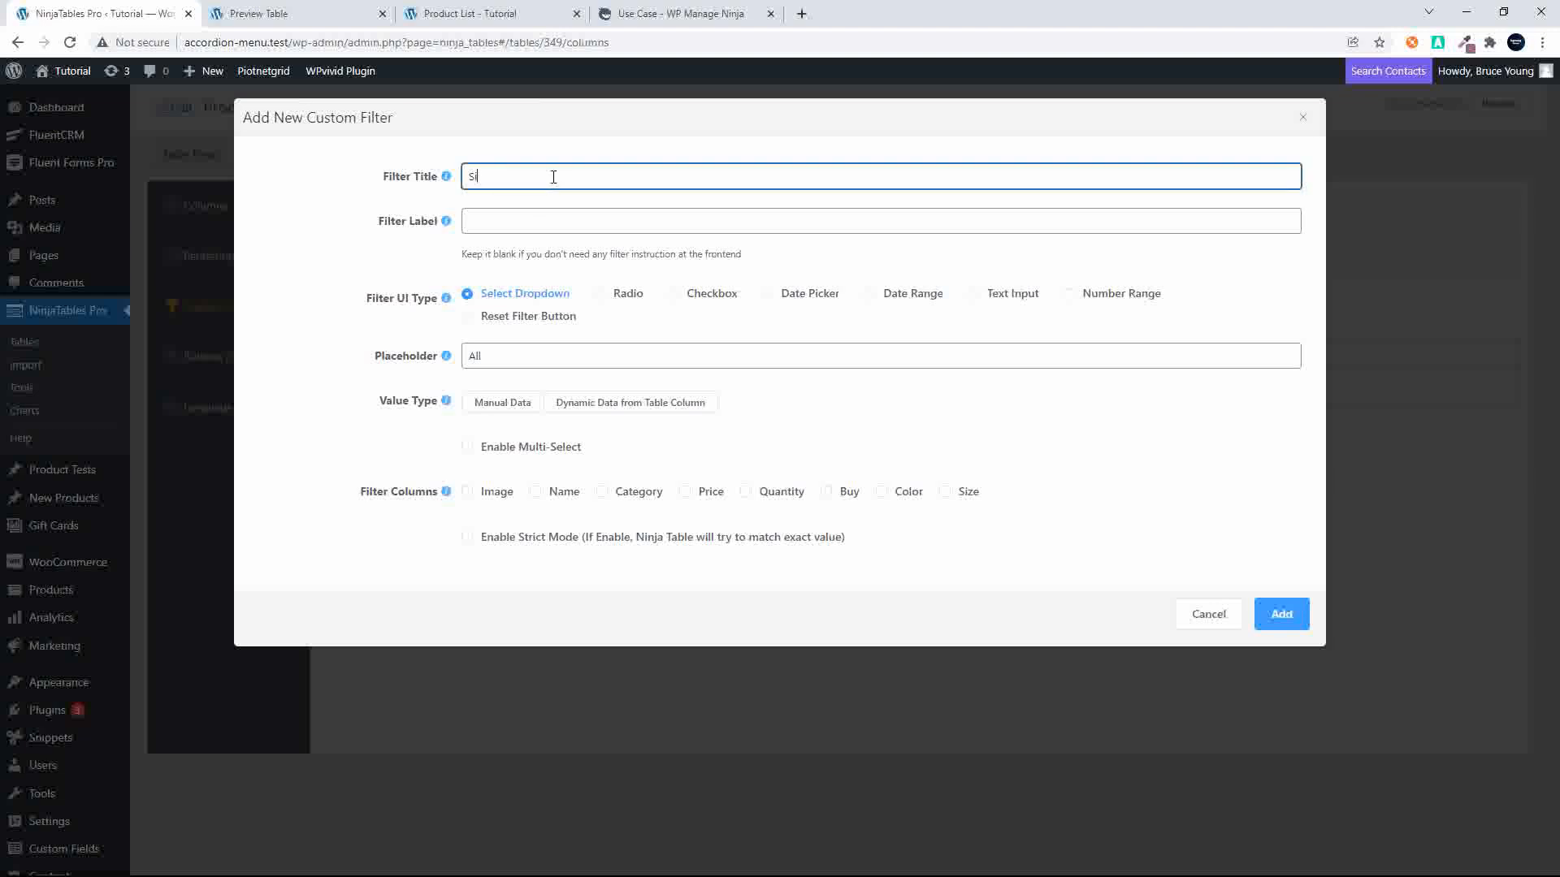
left_click_drag(516, 354, 449, 374)
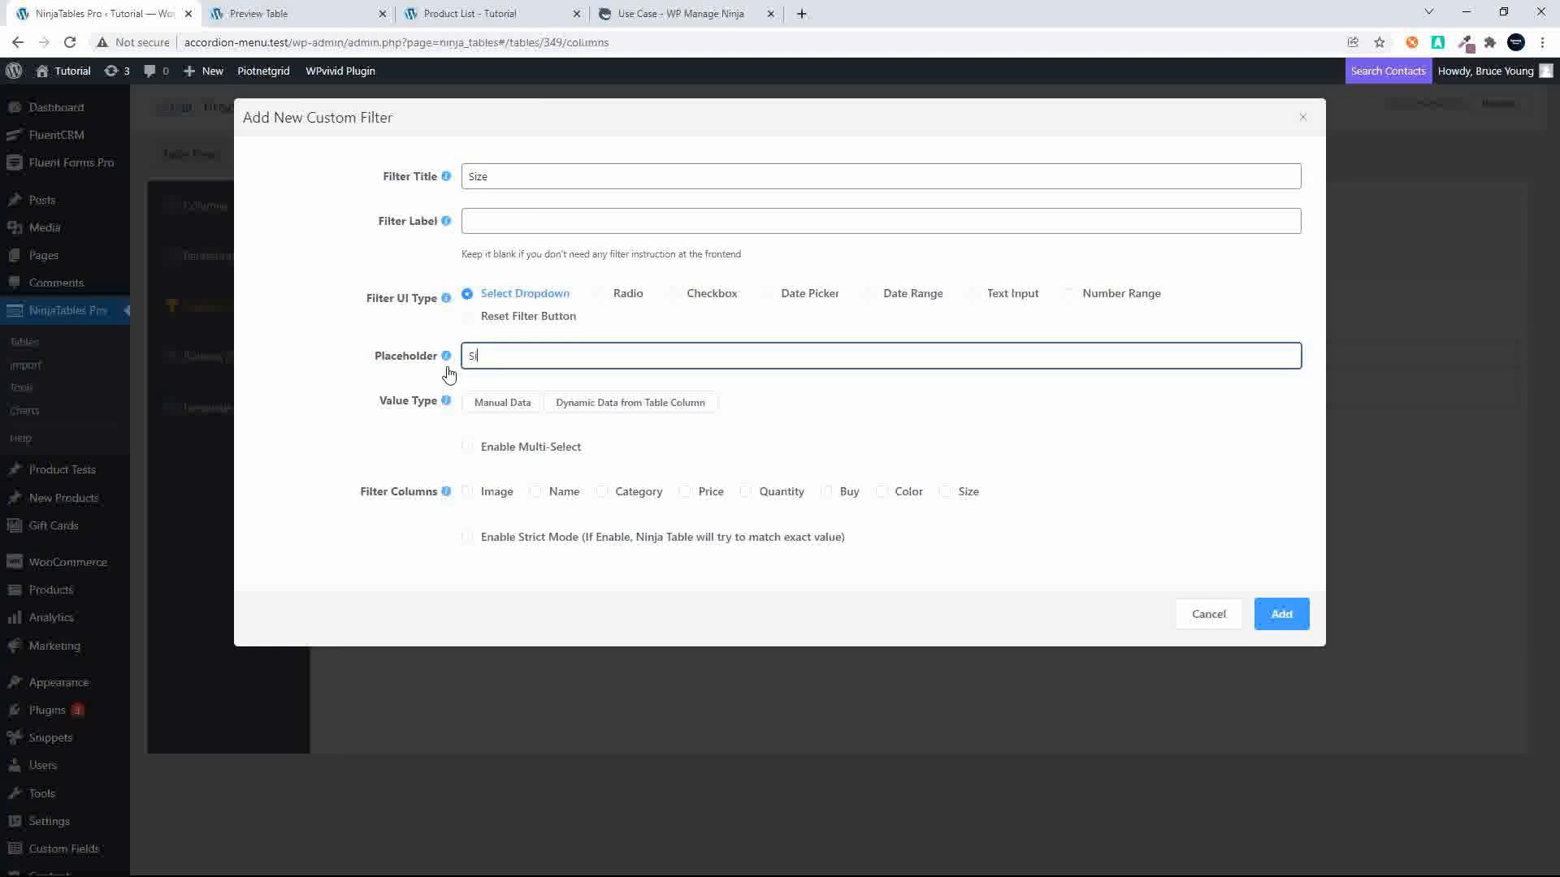
left_click(598, 406)
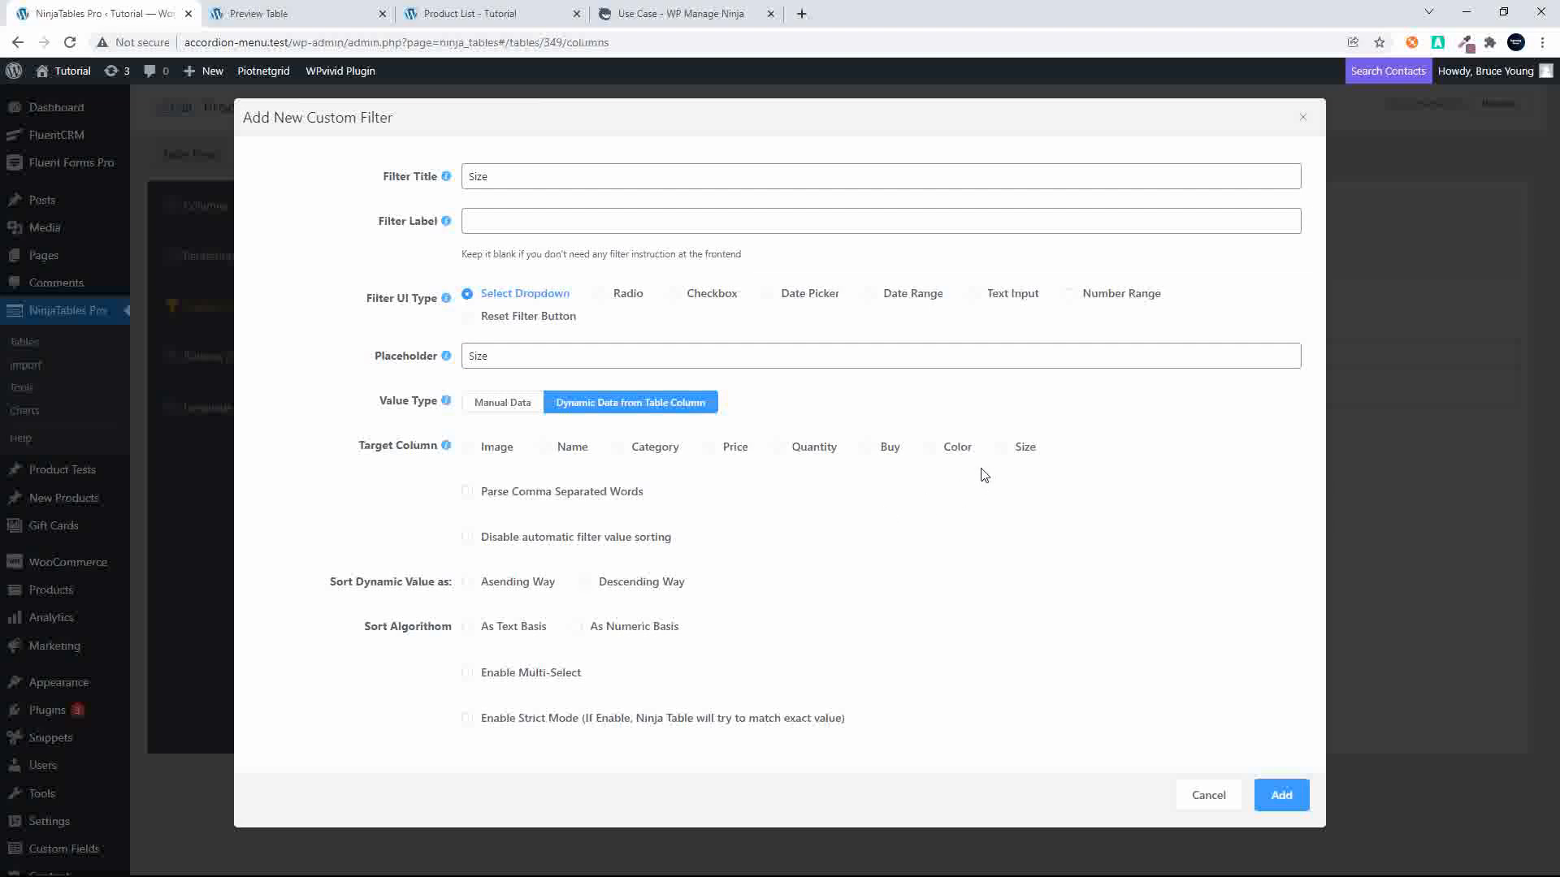
left_click(469, 681)
left_click(1280, 799)
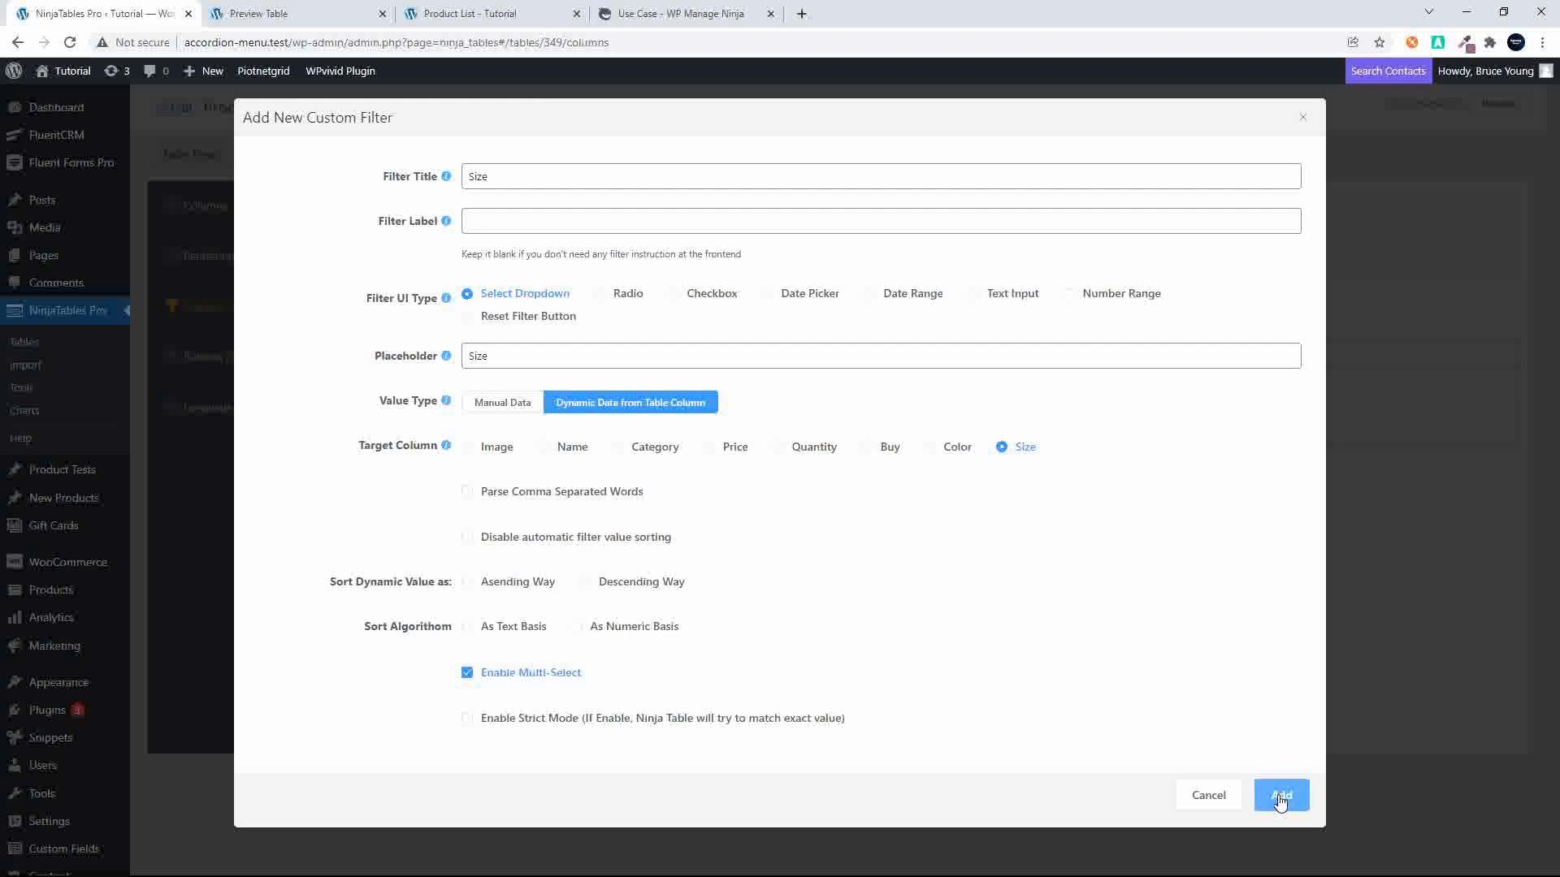
left_click(1280, 799)
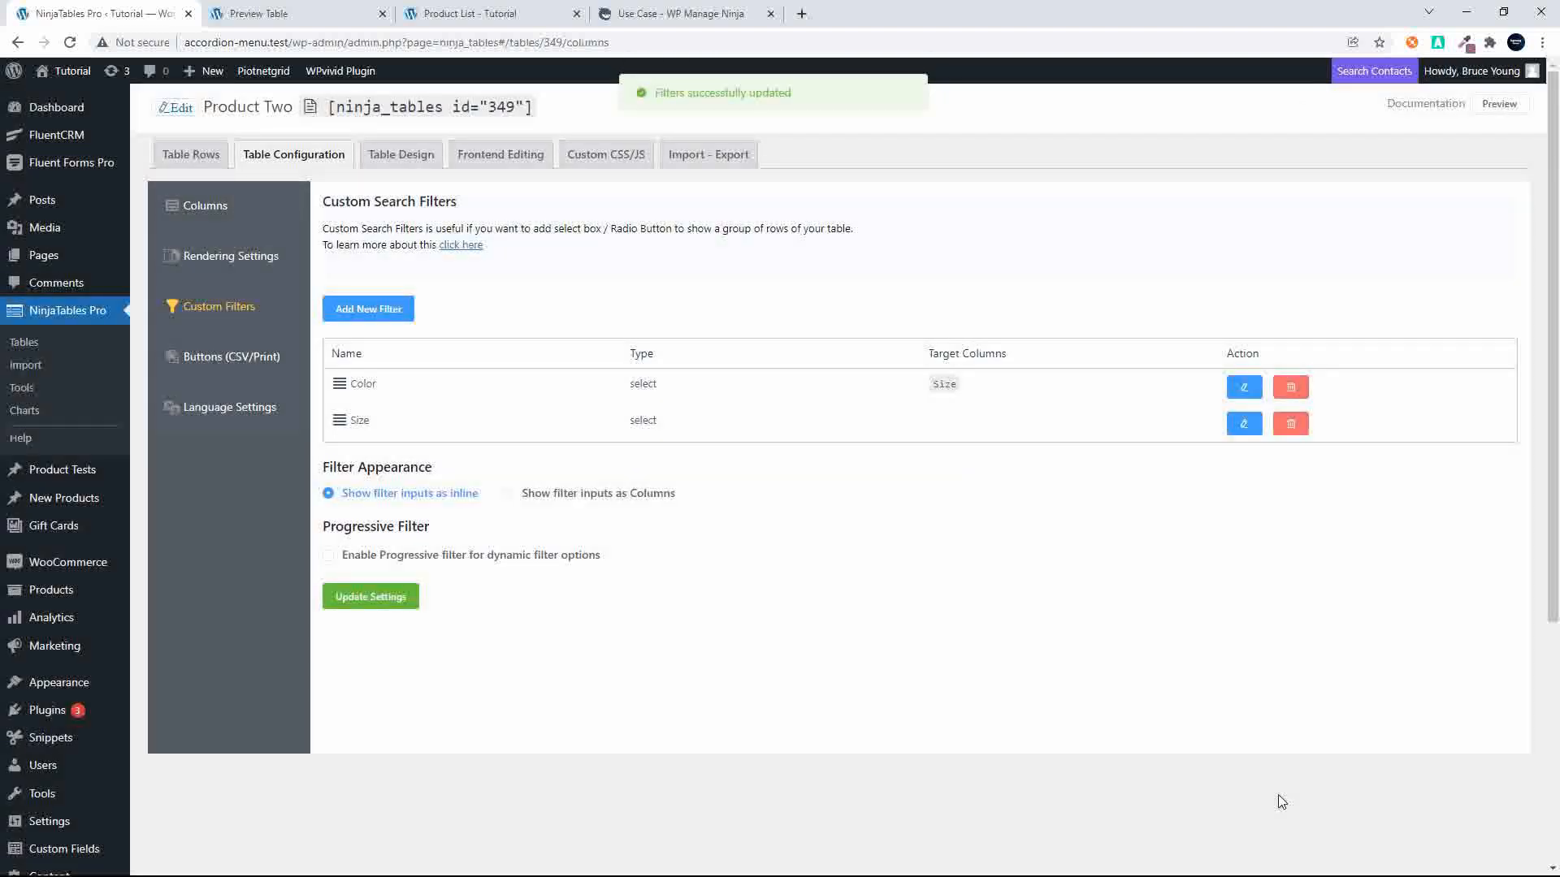
left_click(373, 605)
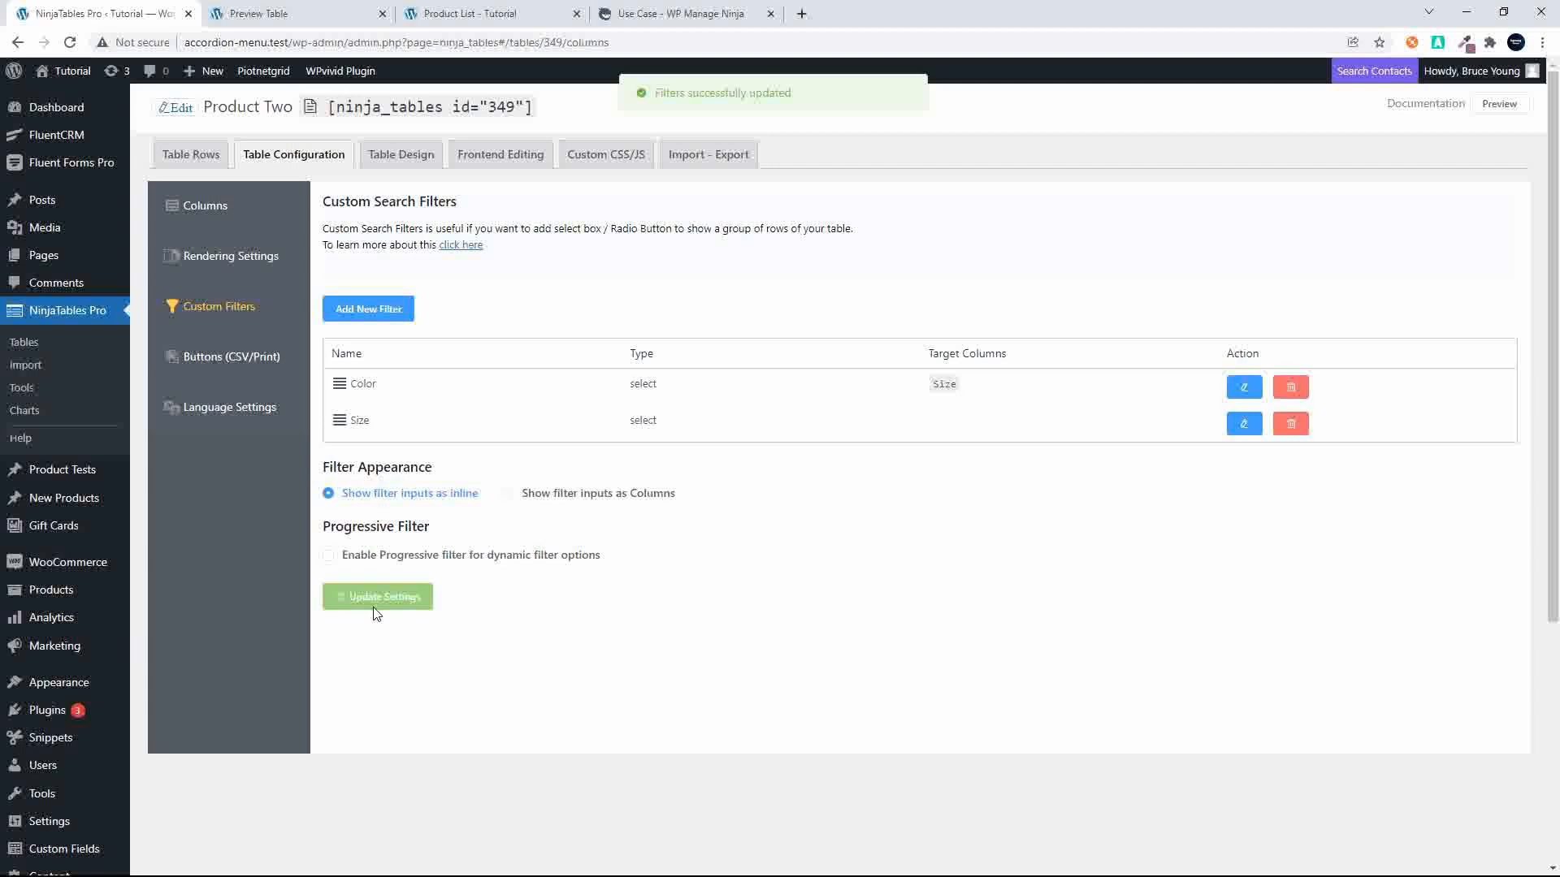
- Reload the table preview and test the Color filter by selecting Large and clearing it again
left_click(290, 11)
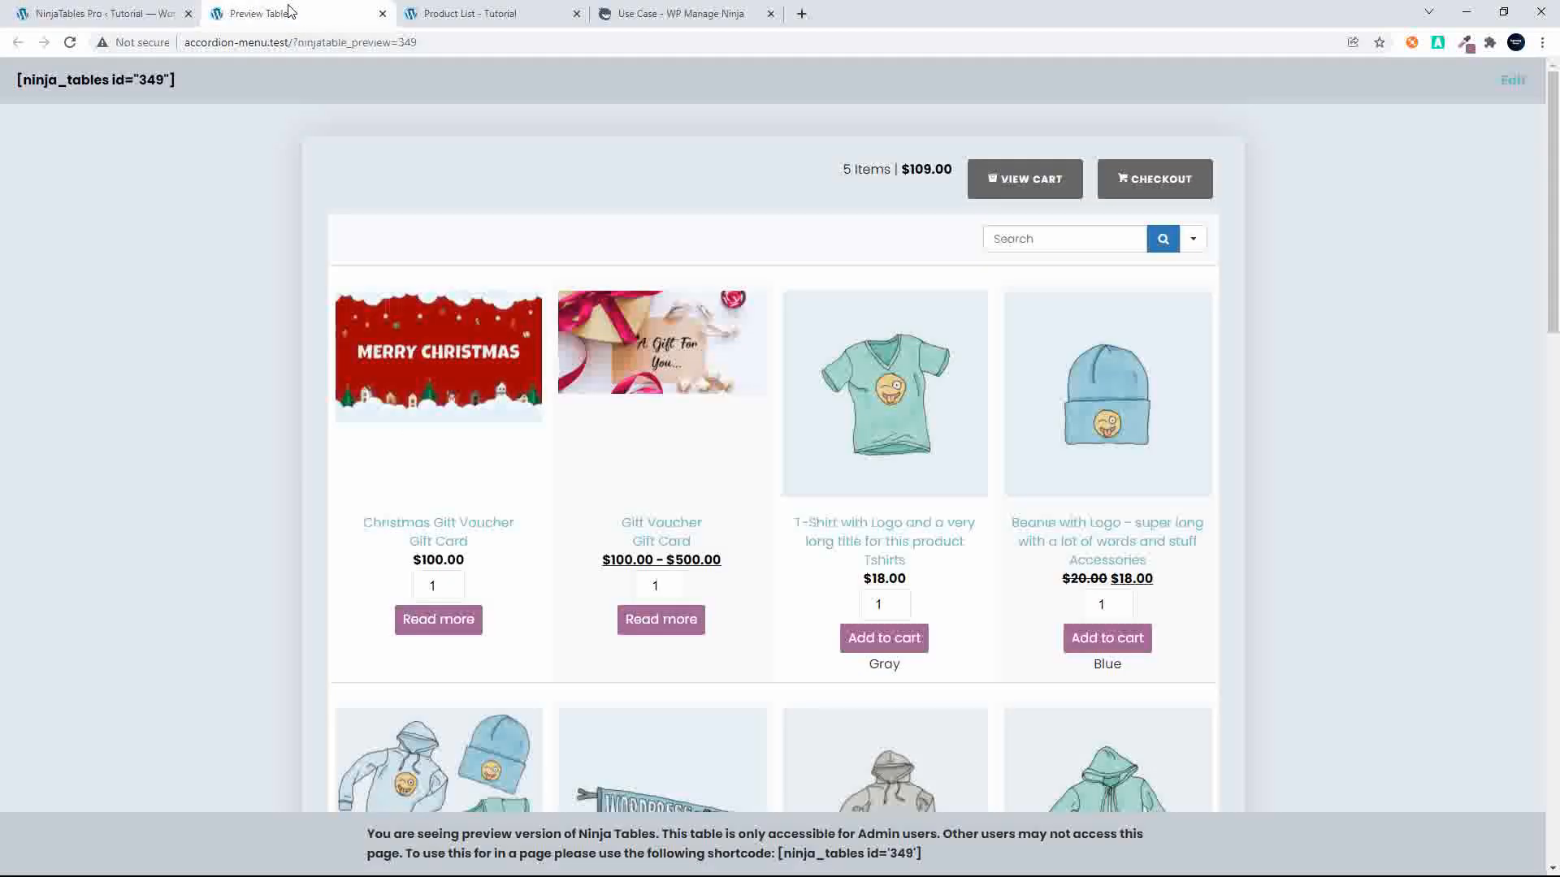
left_click(69, 41)
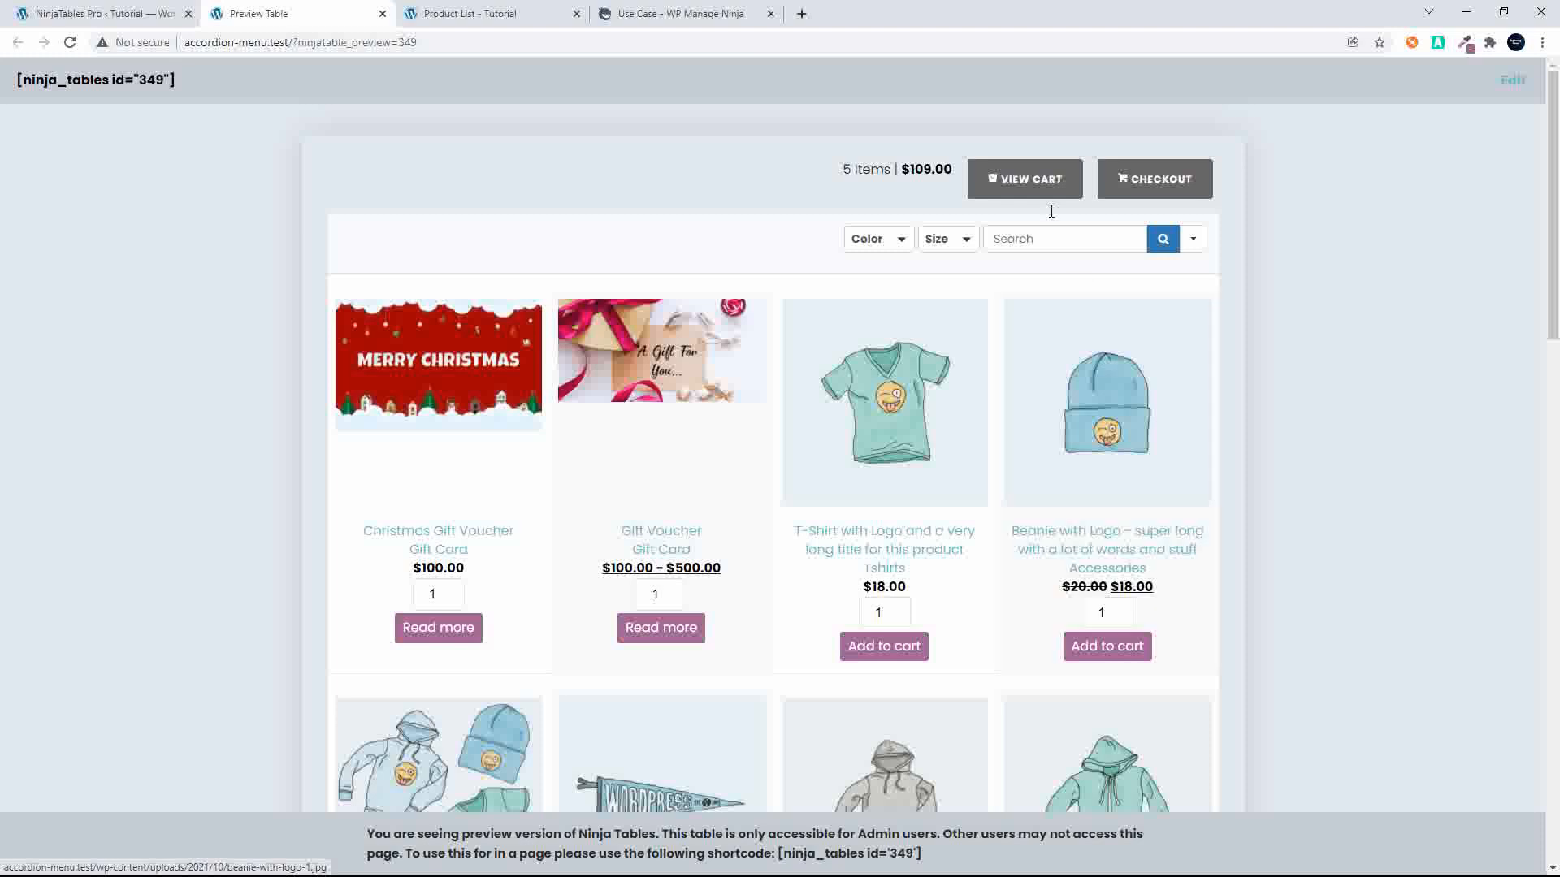
left_click(900, 243)
left_click(885, 269)
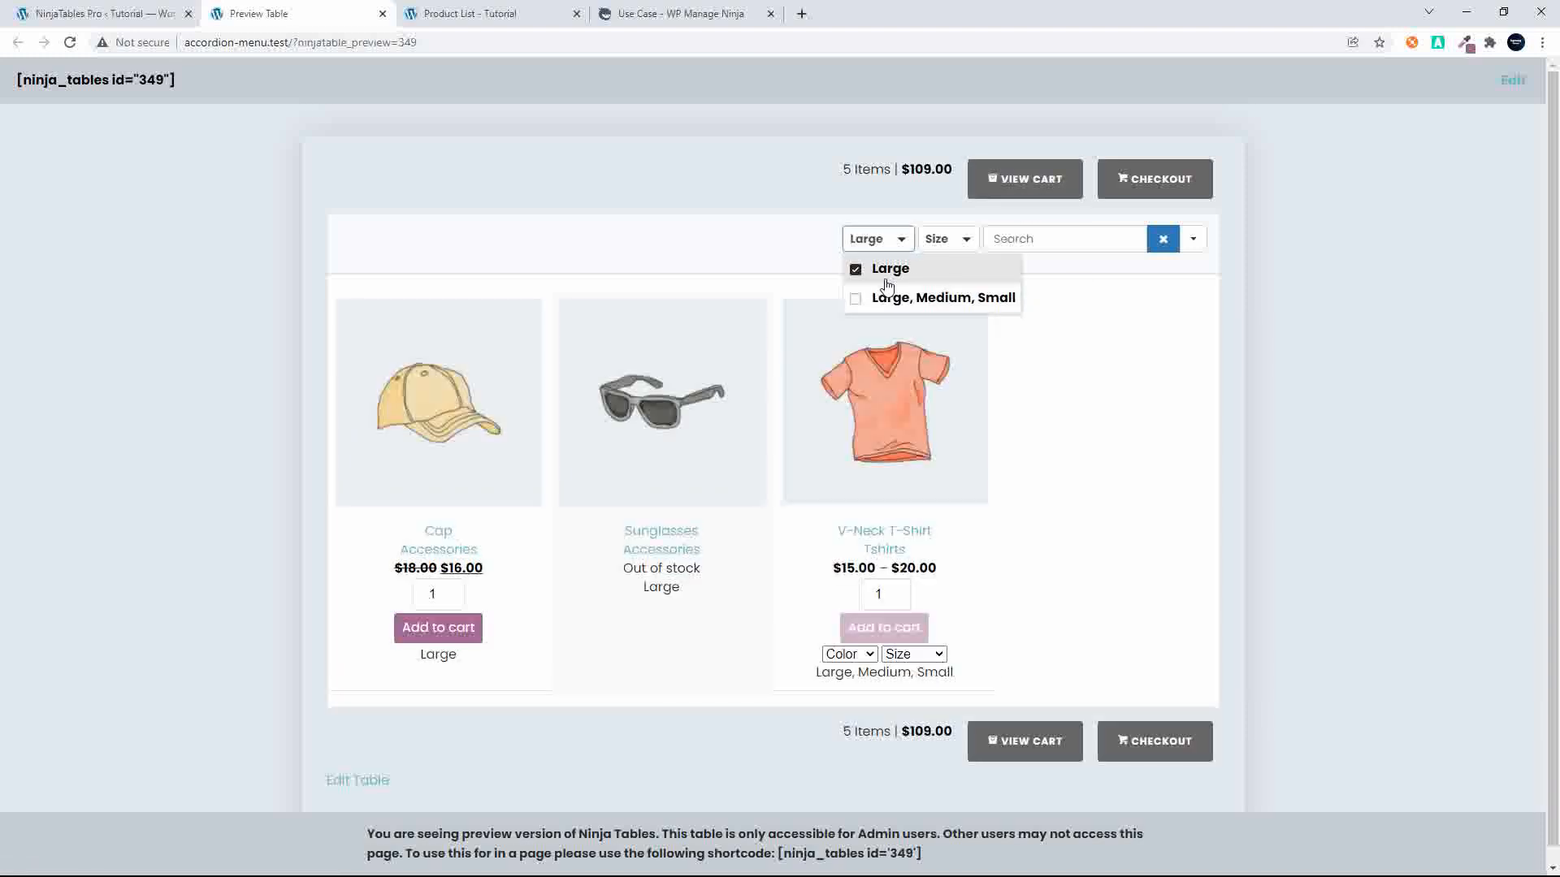
left_click(855, 272)
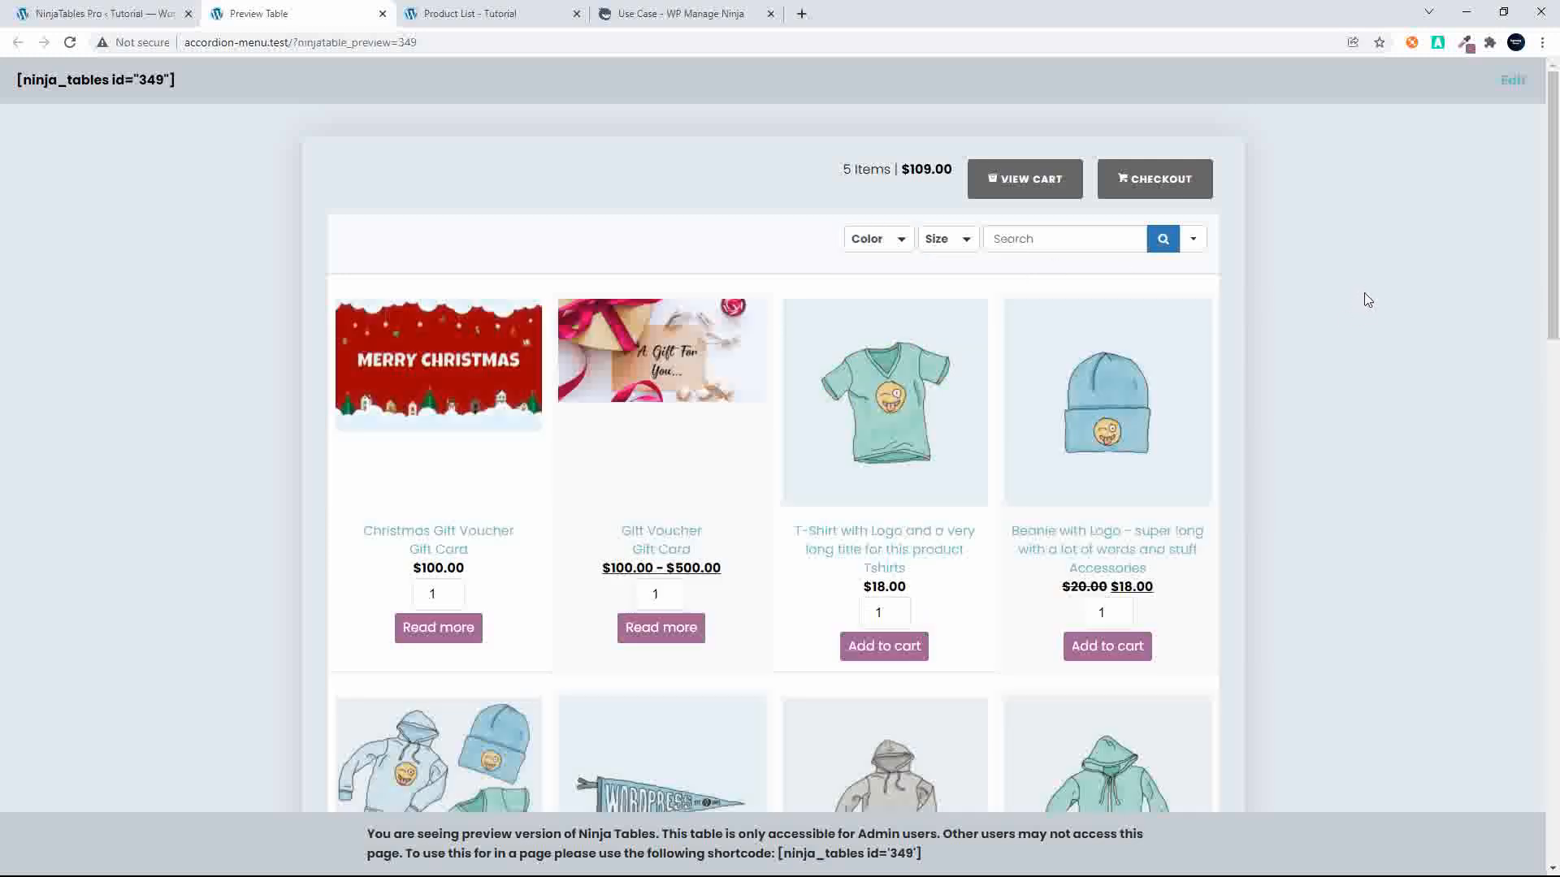
- Inspect the preview in the developer tools' device emulation and examine the mobile layout of the product grid and filters
right_click(1384, 221)
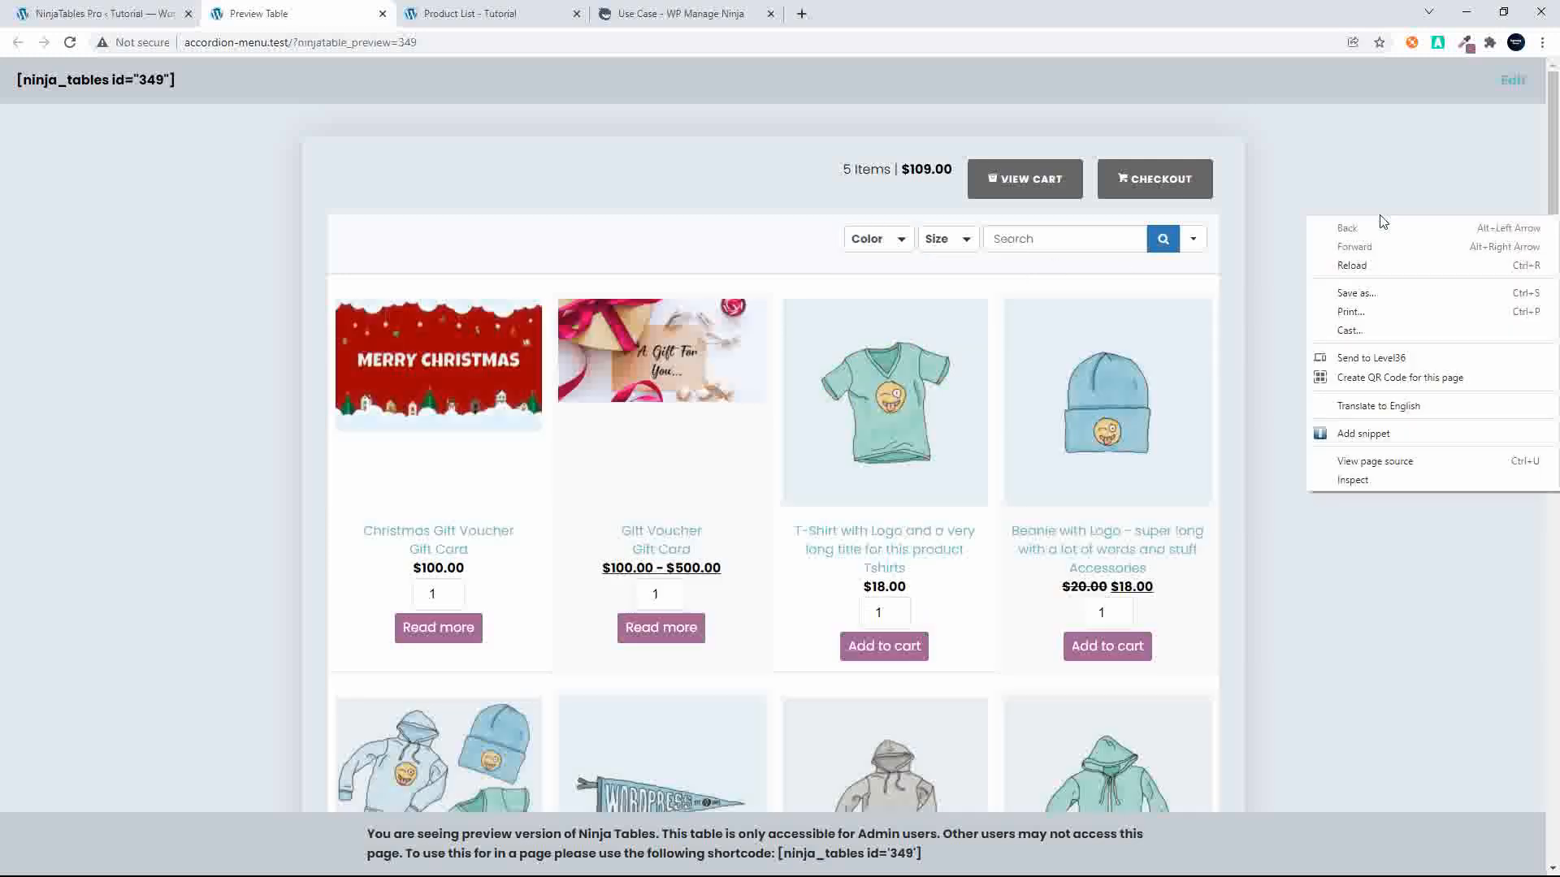
left_click(1418, 481)
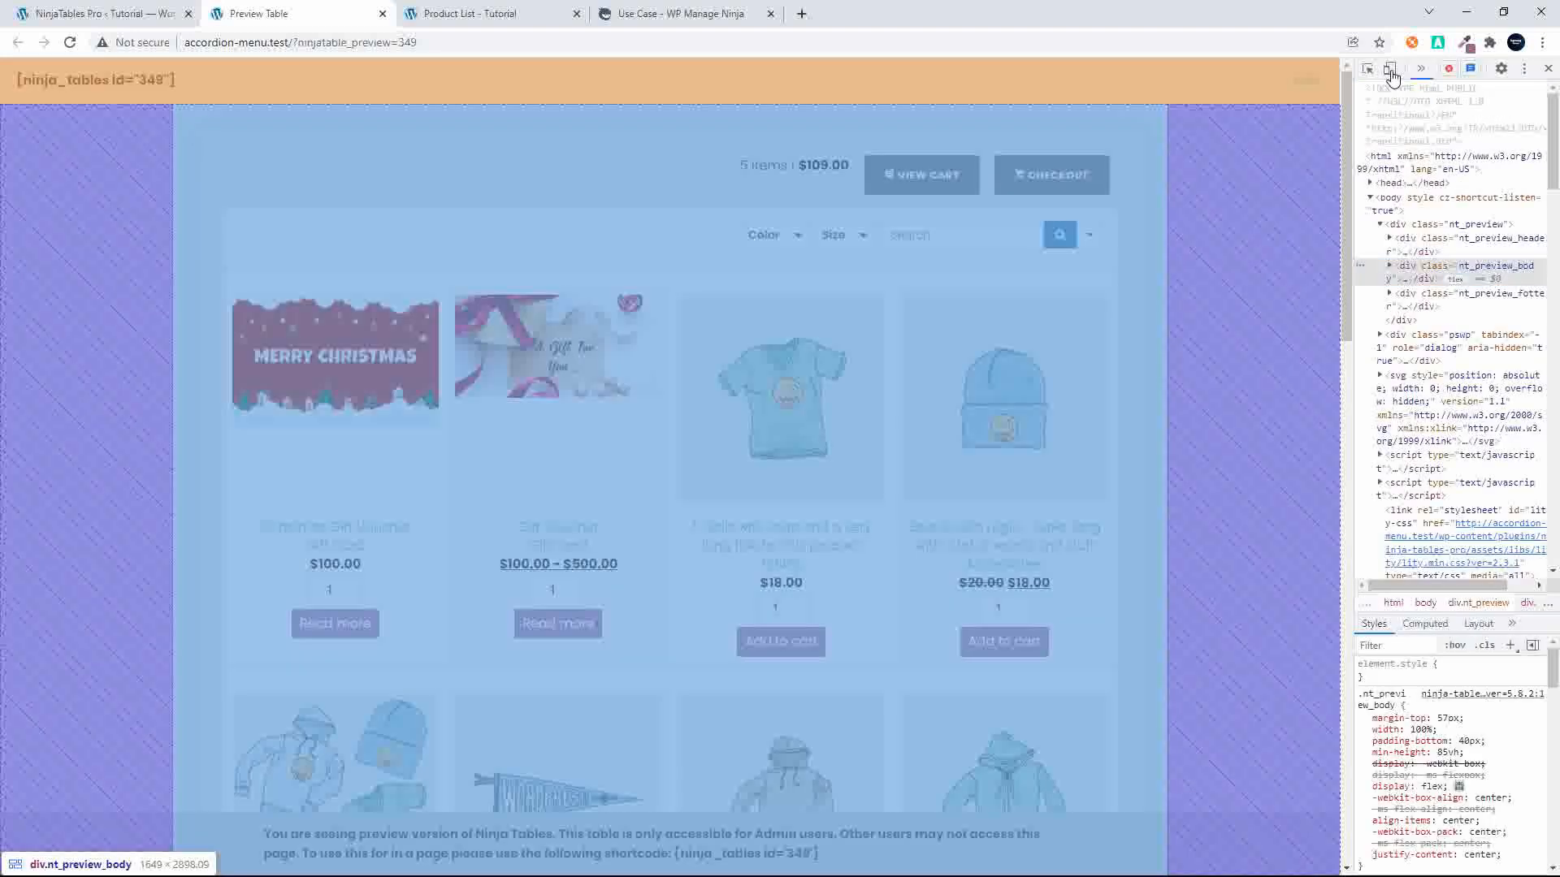
left_click(1390, 70)
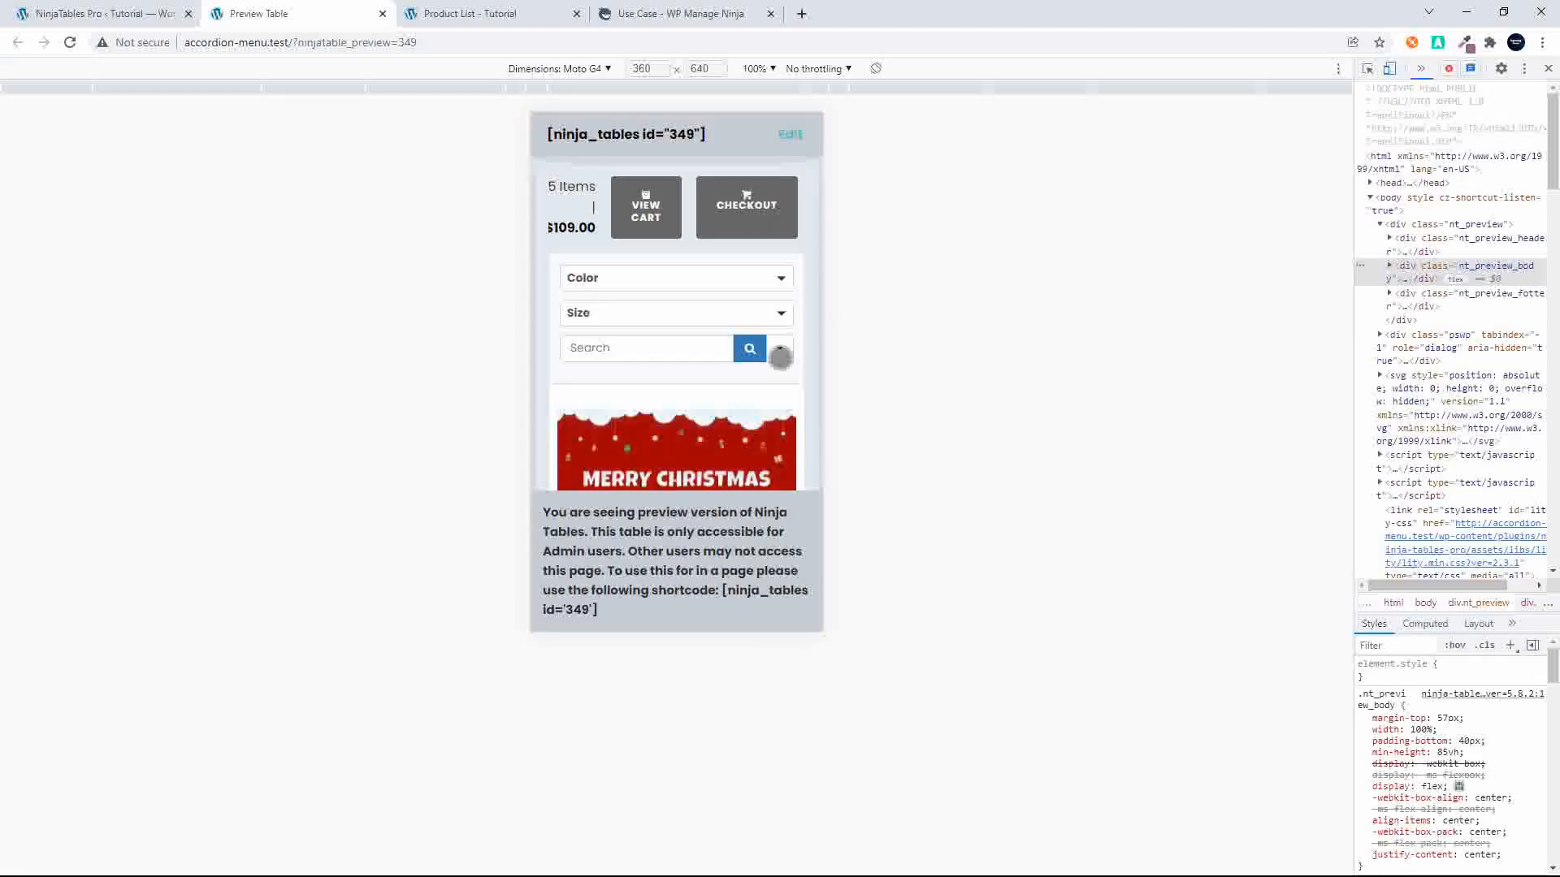
scroll(722, 381, "down", 10)
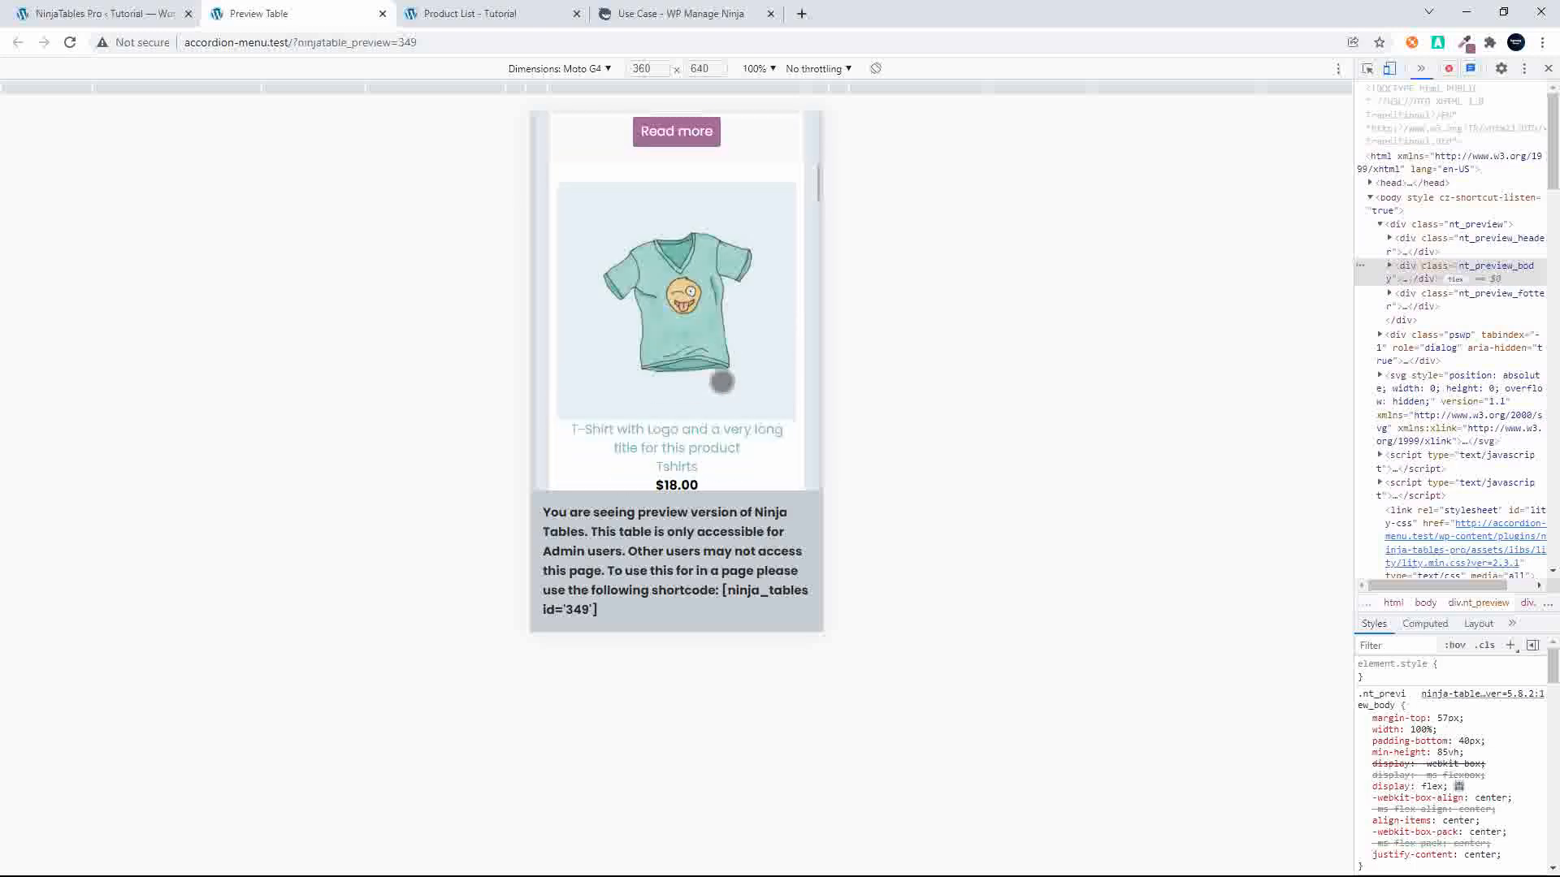
scroll(721, 381, "up", 8)
scroll(721, 381, "up", 5)
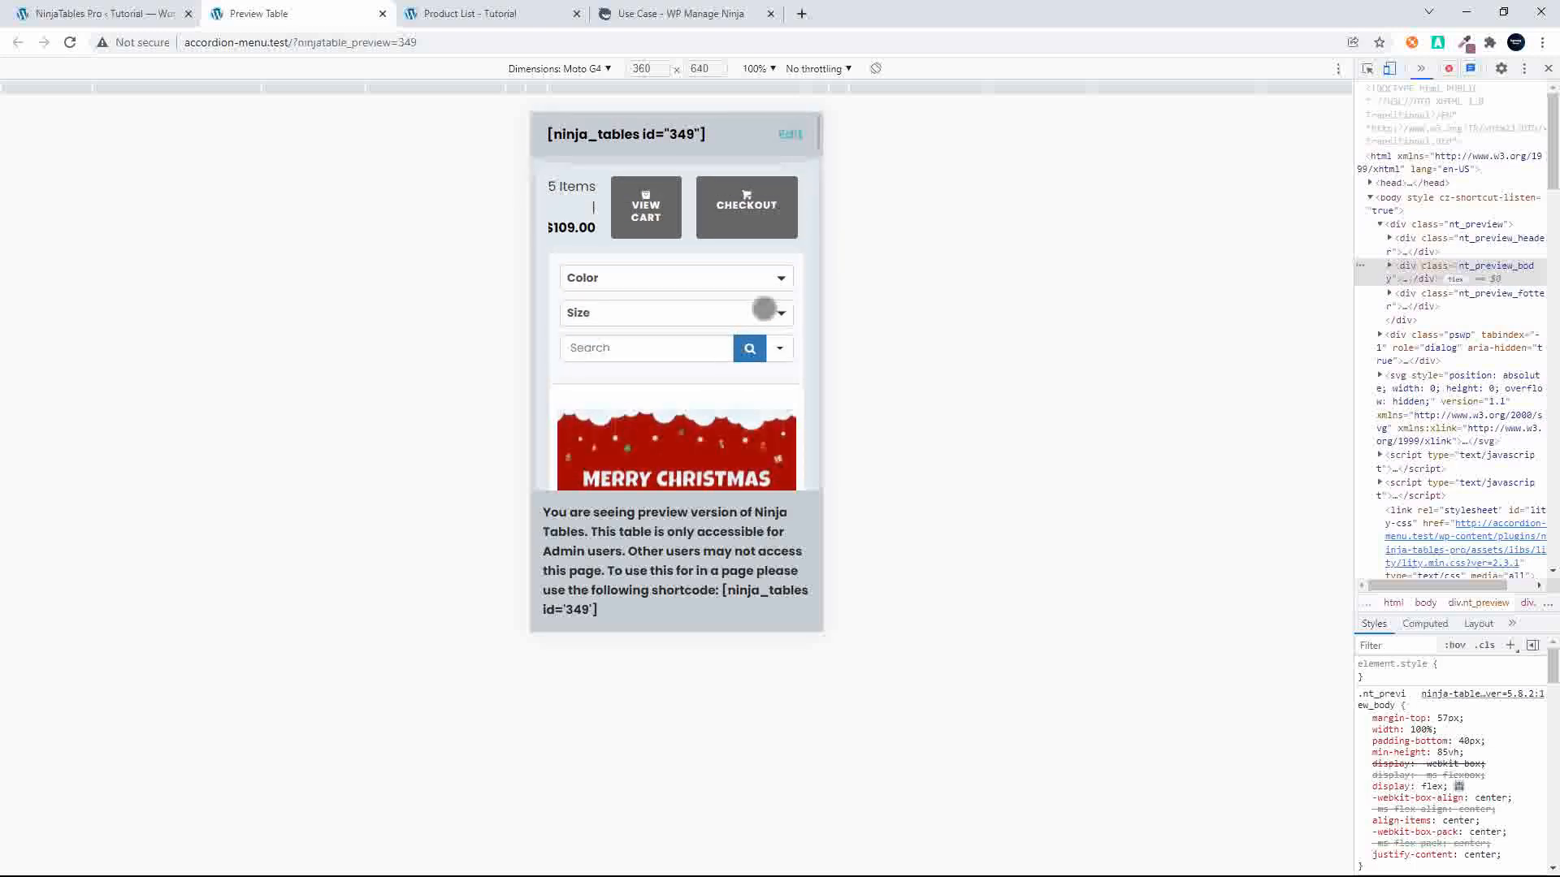
- Apply the Large option of the Color filter in the mobile view, review the filtered products, and close the developer tools
left_click(789, 278)
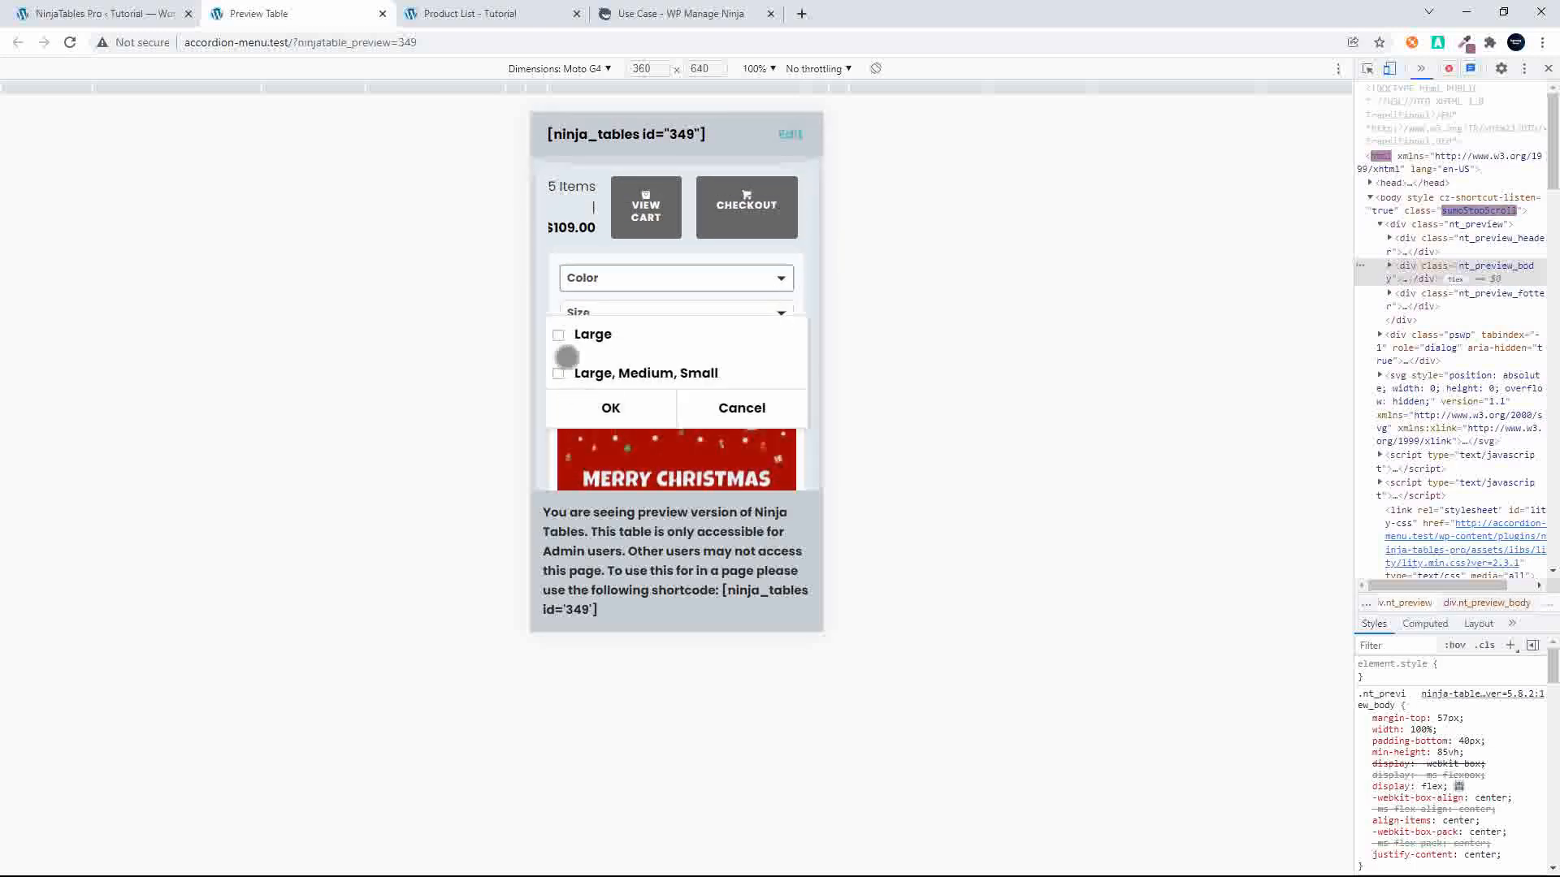
left_click(560, 337)
left_click(611, 409)
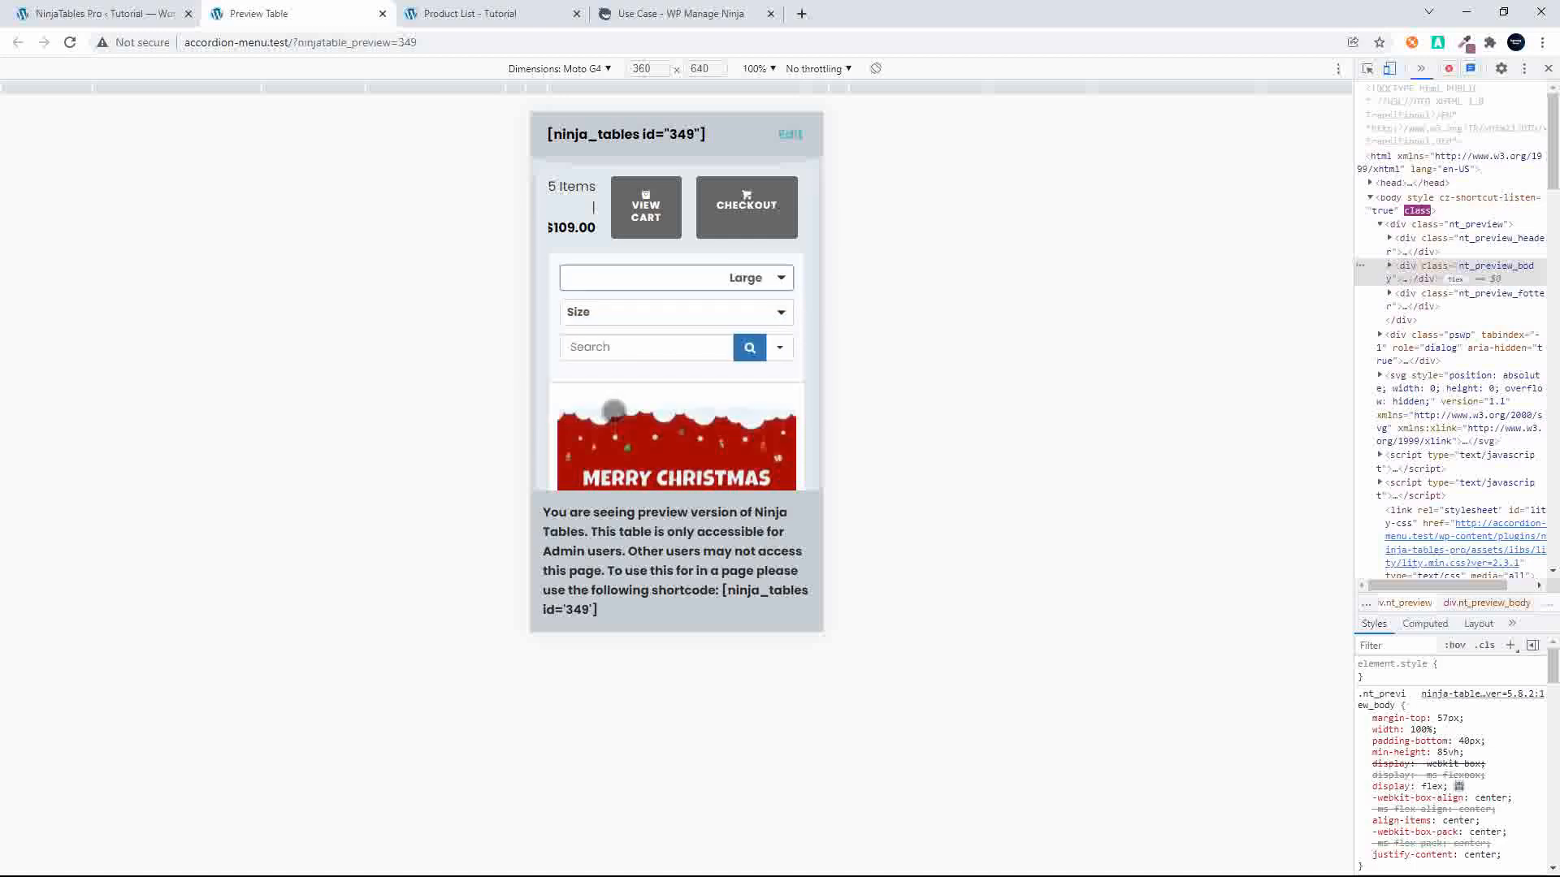
scroll(613, 411, "down", 6)
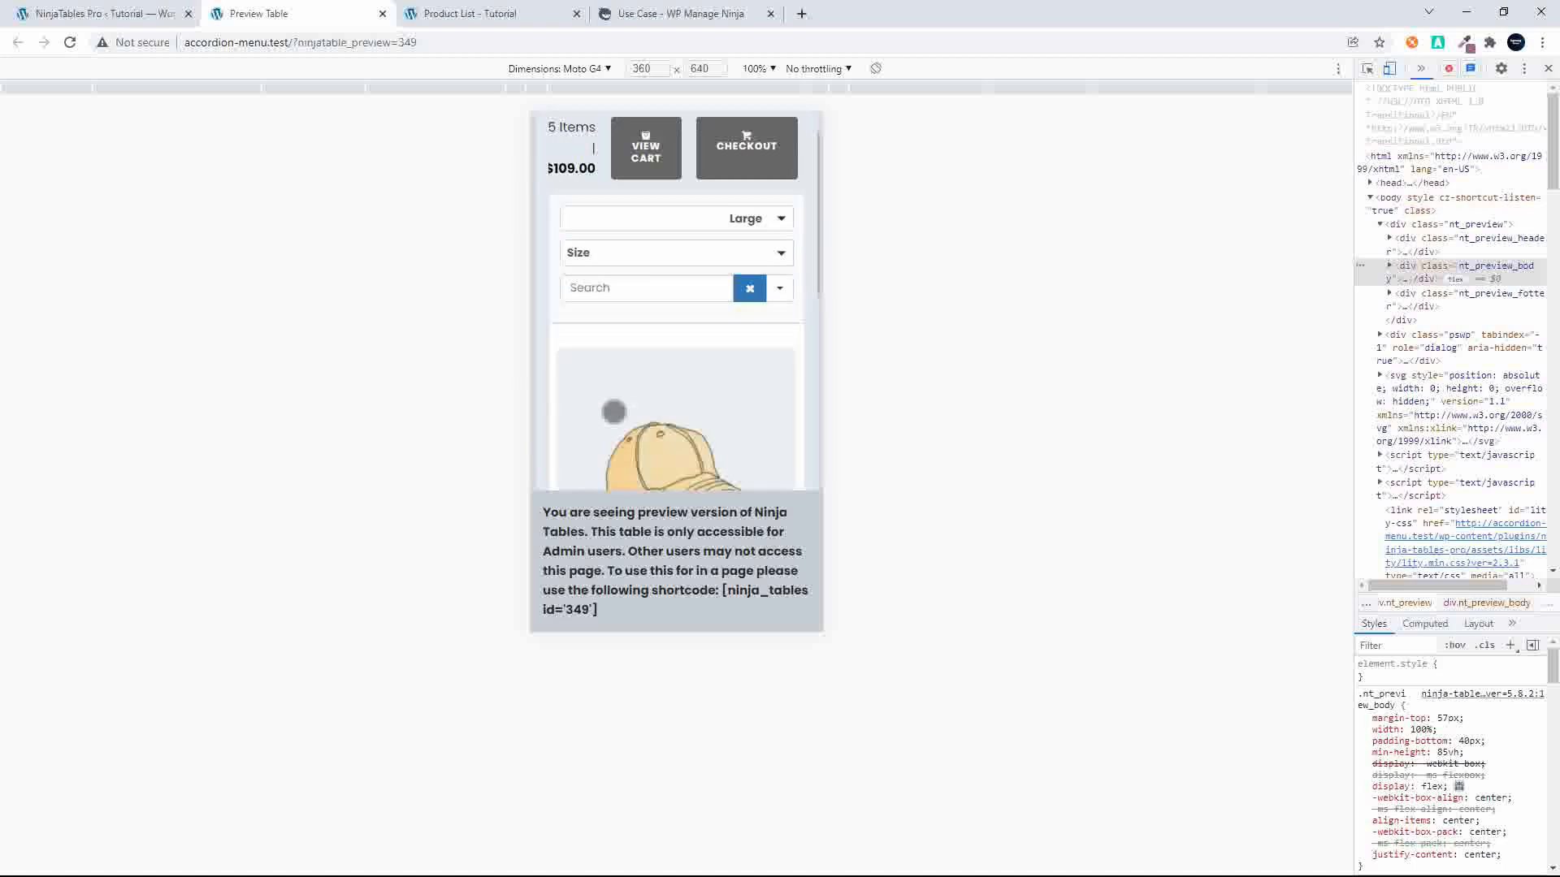
scroll(614, 412, "down", 1)
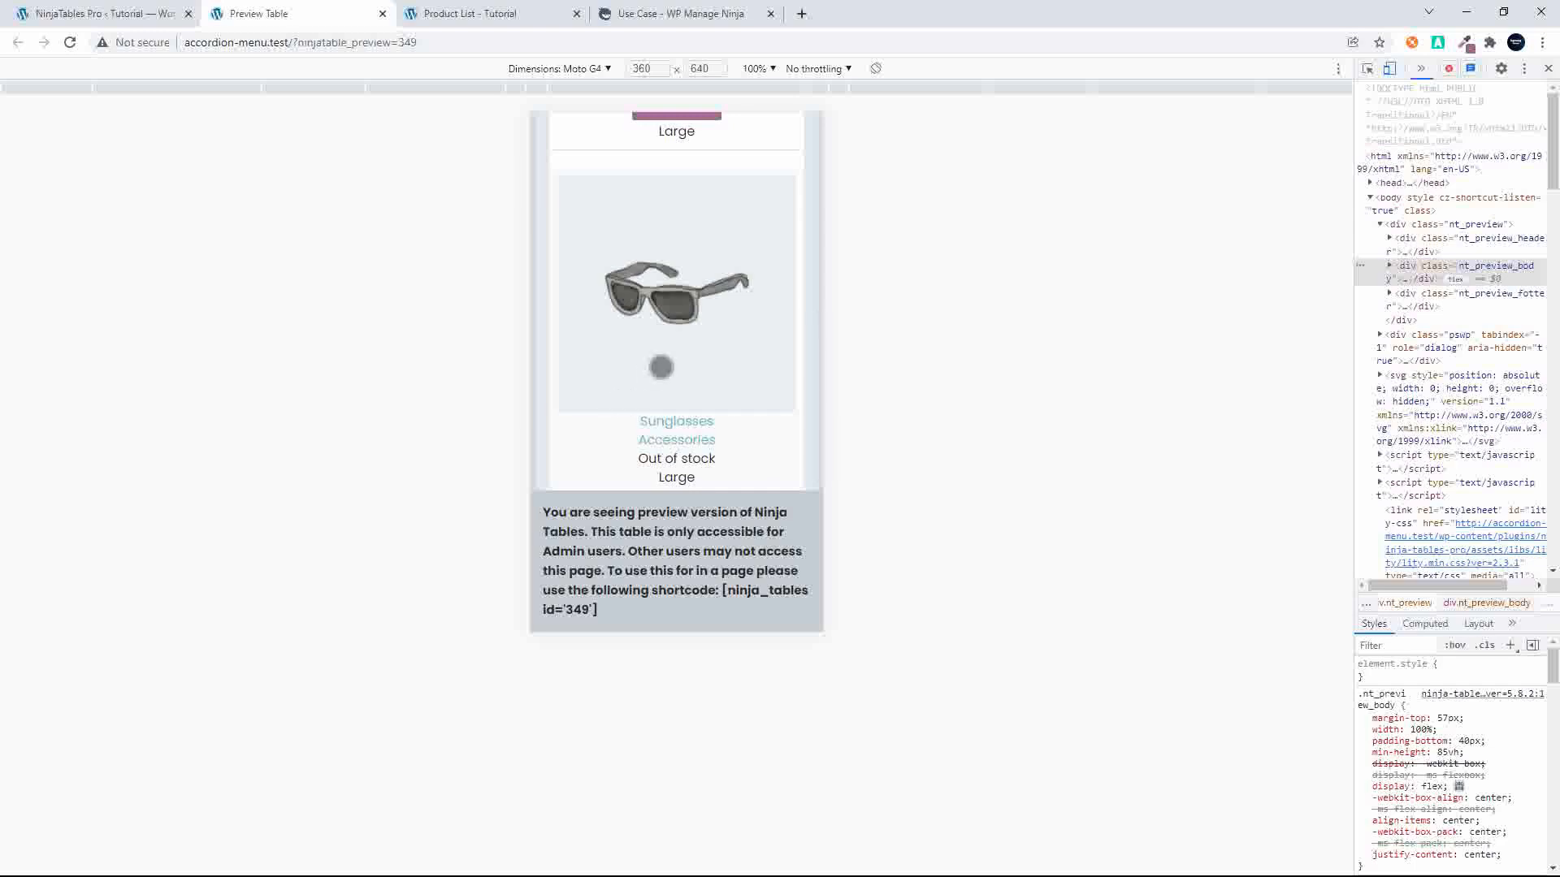
scroll(661, 366, "down", 1)
scroll(610, 219, "up", 8)
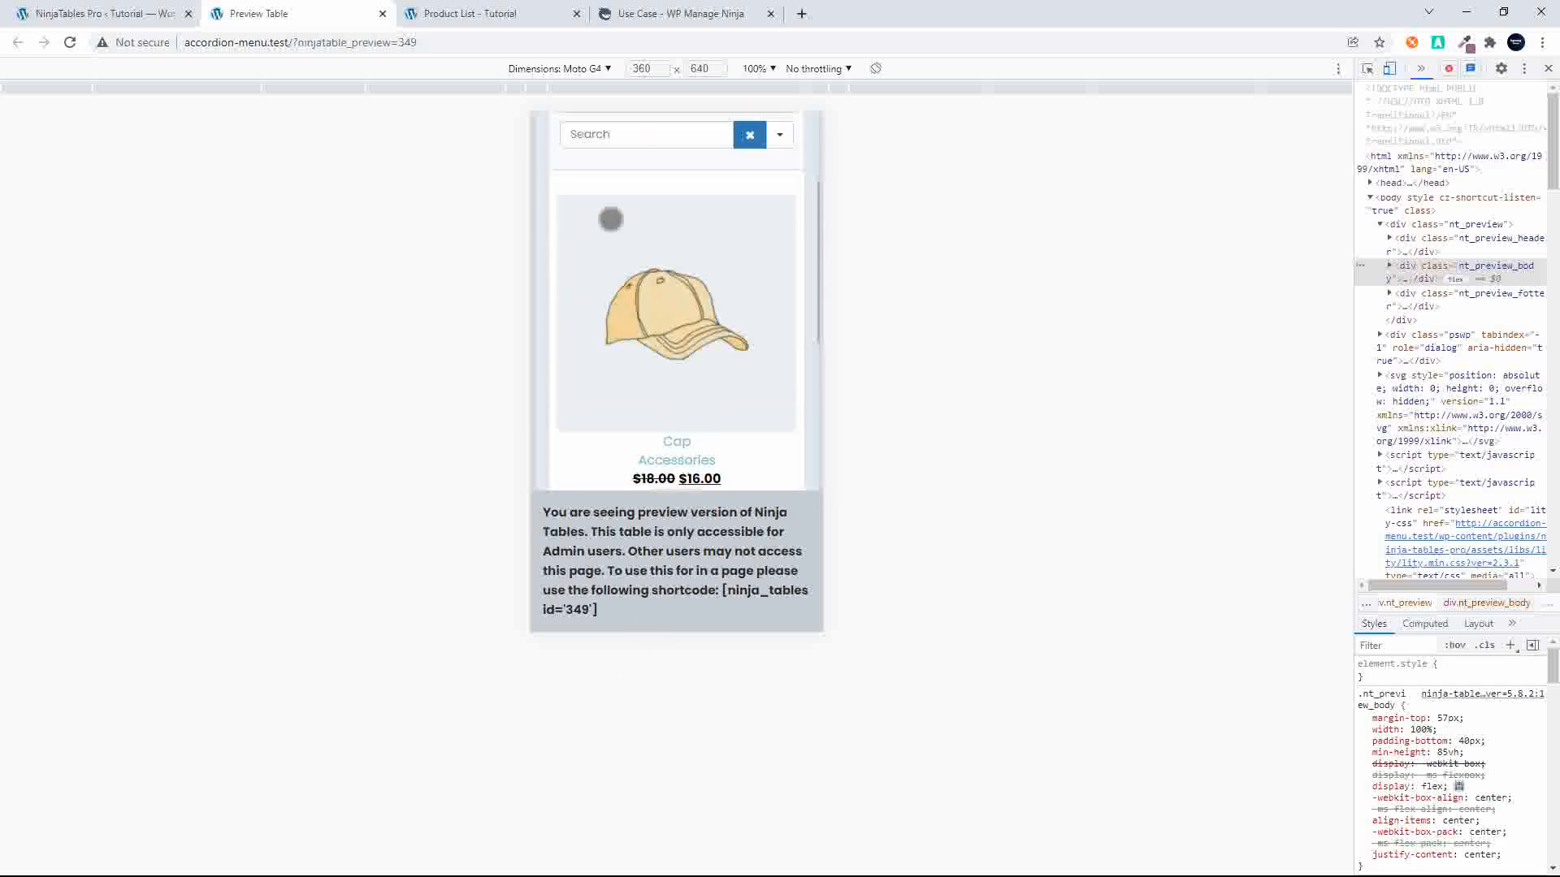
left_click(1547, 69)
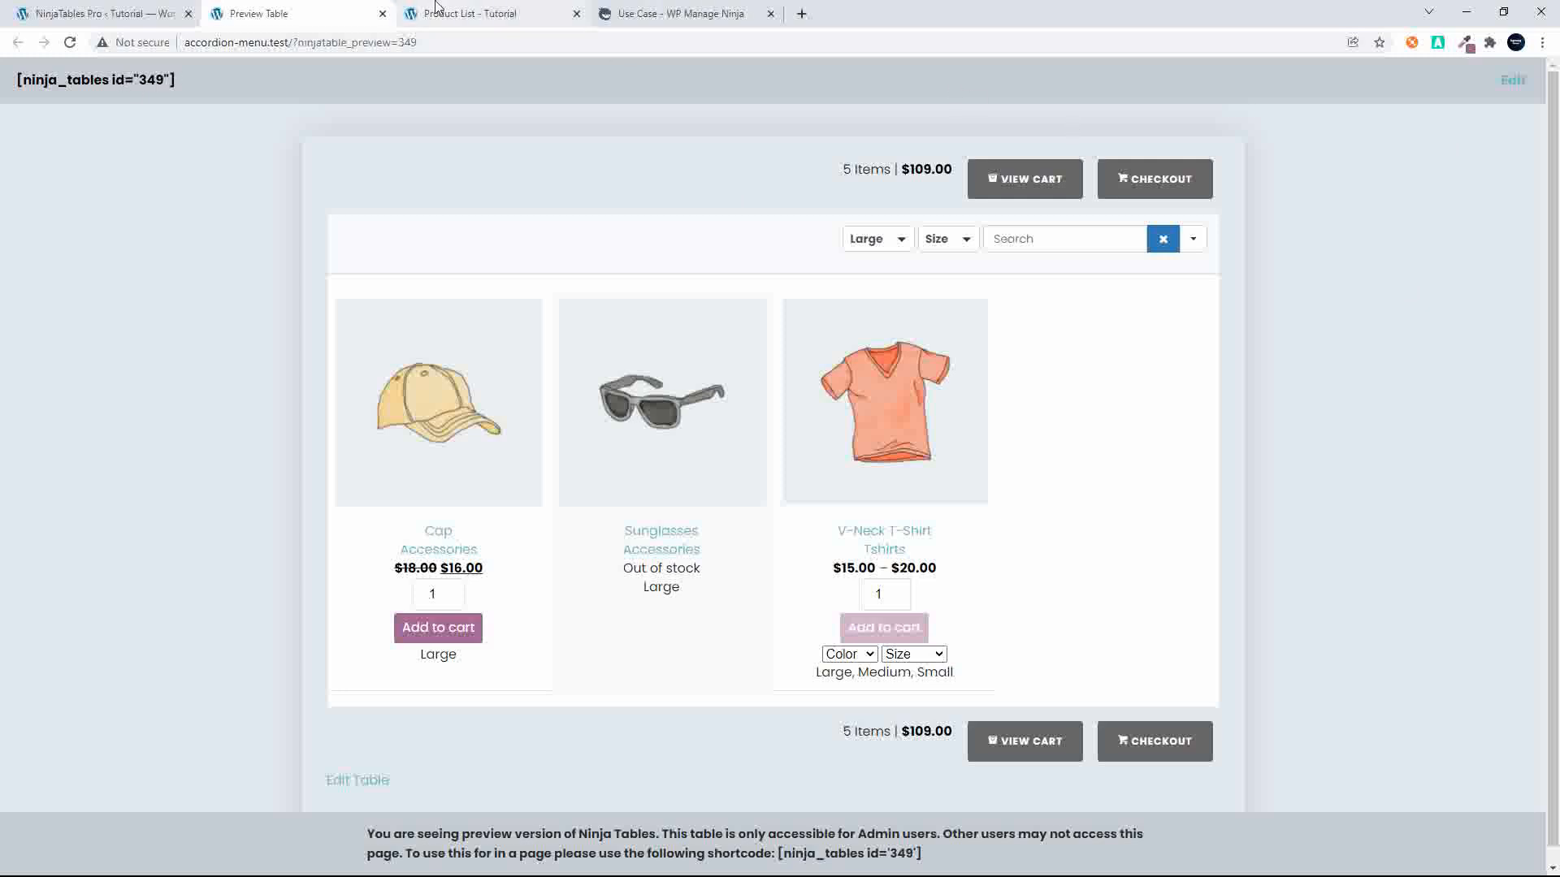
- Copy the Product Two table's shortcode from the table editor and close the table preview
left_click(150, 18)
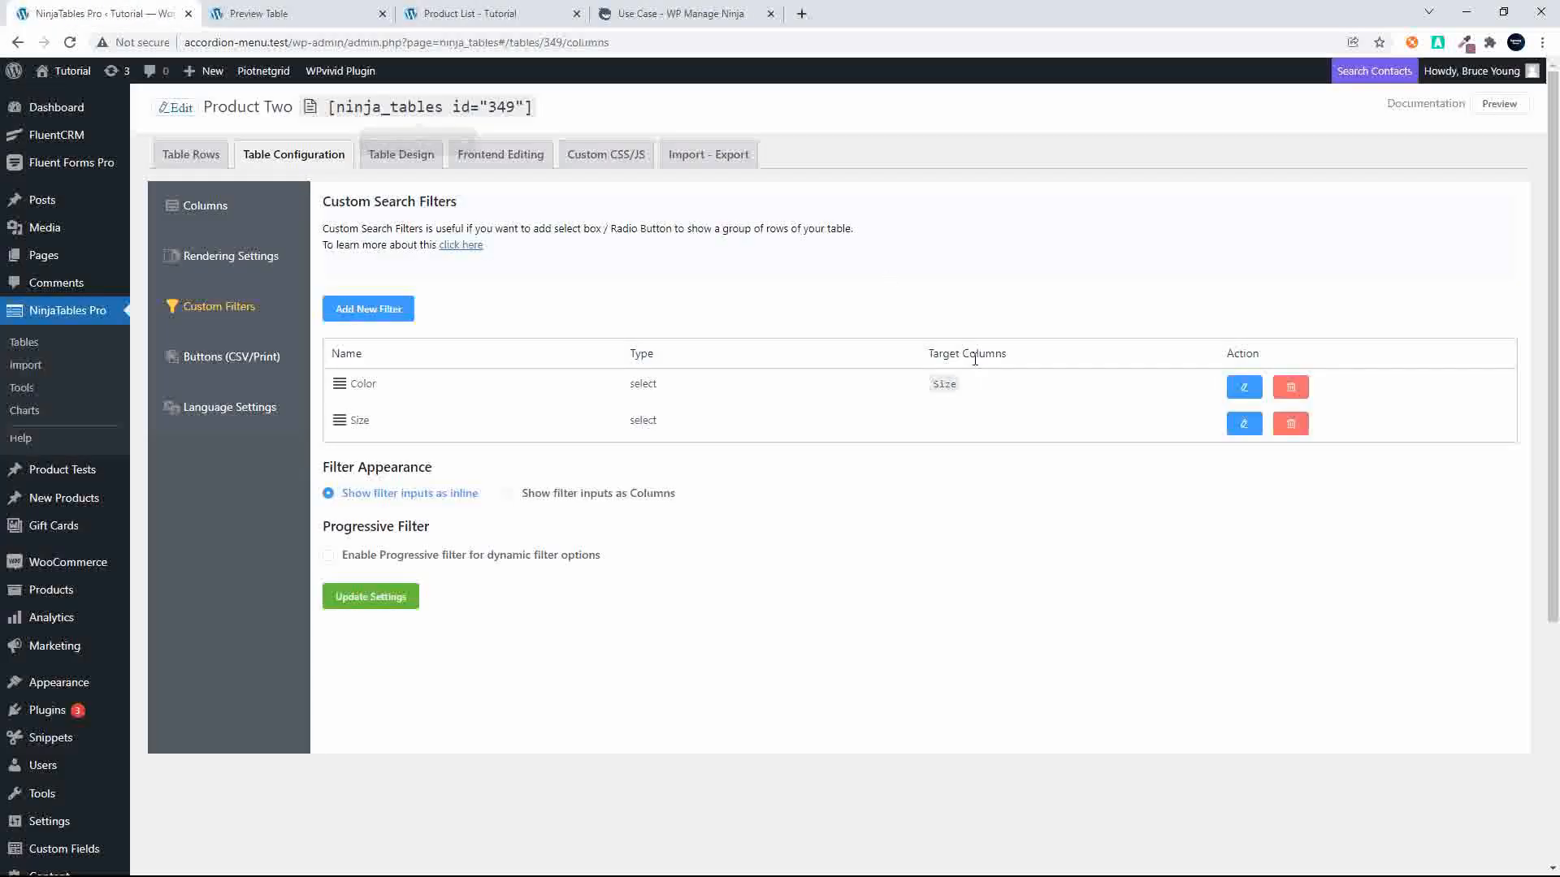
left_click(463, 106)
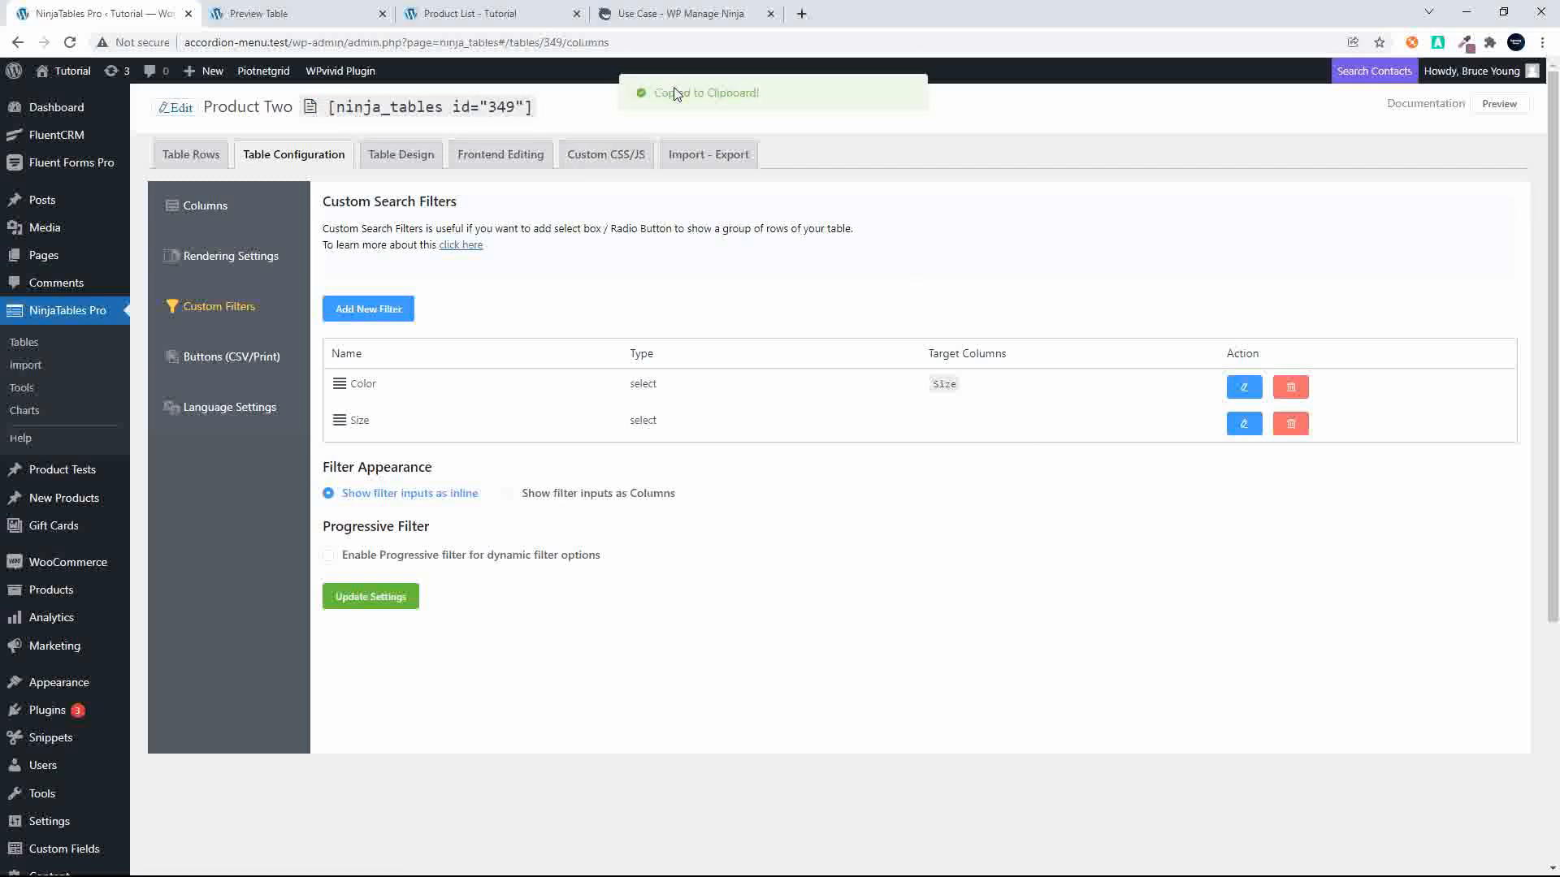
left_click(280, 23)
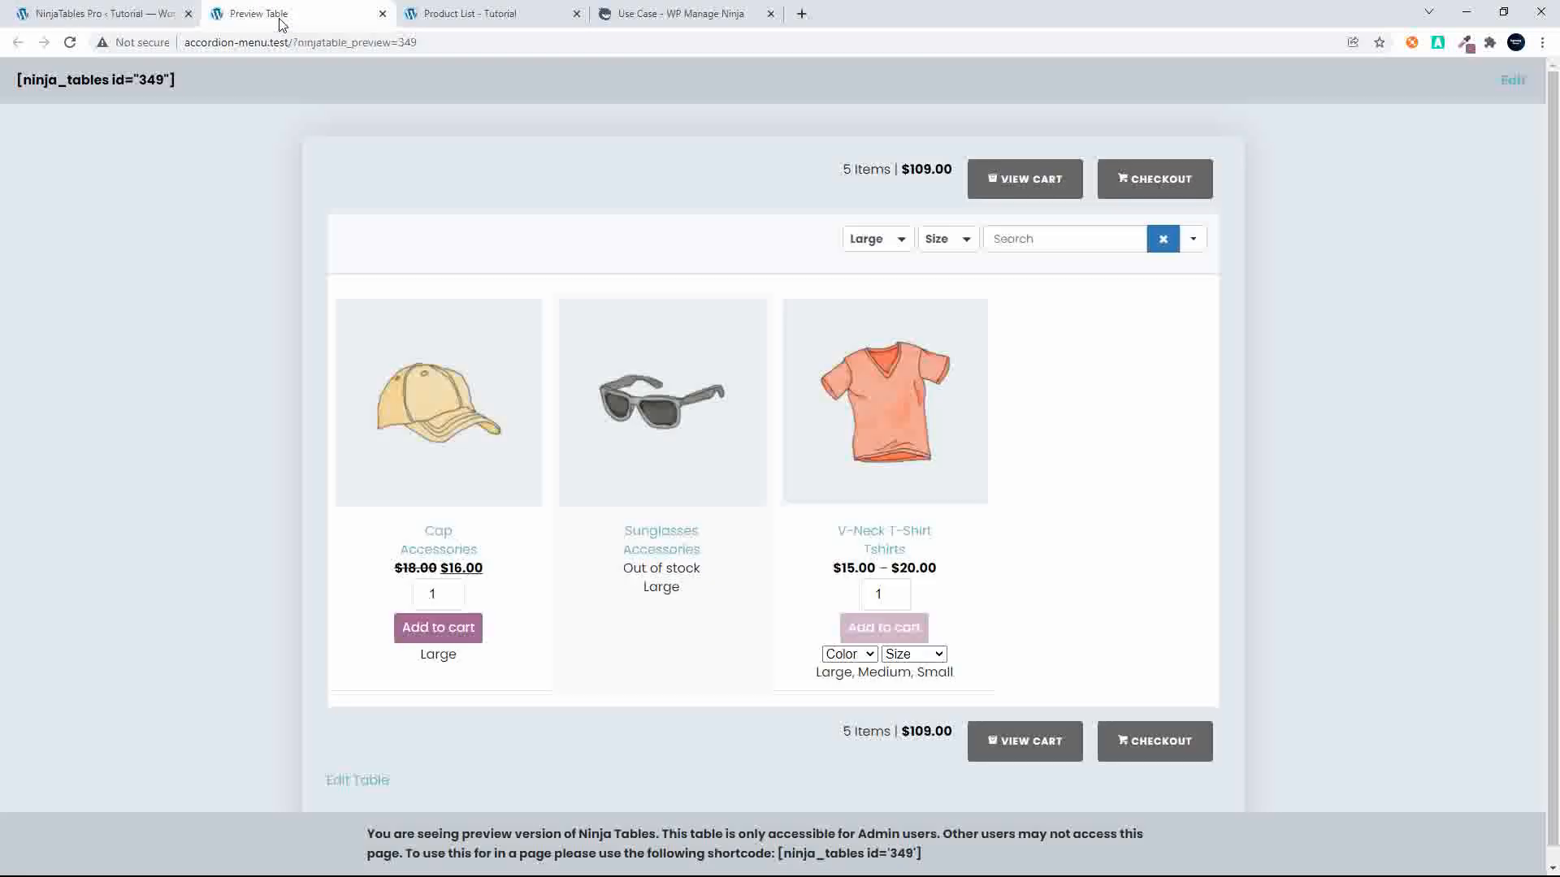
left_click(383, 15)
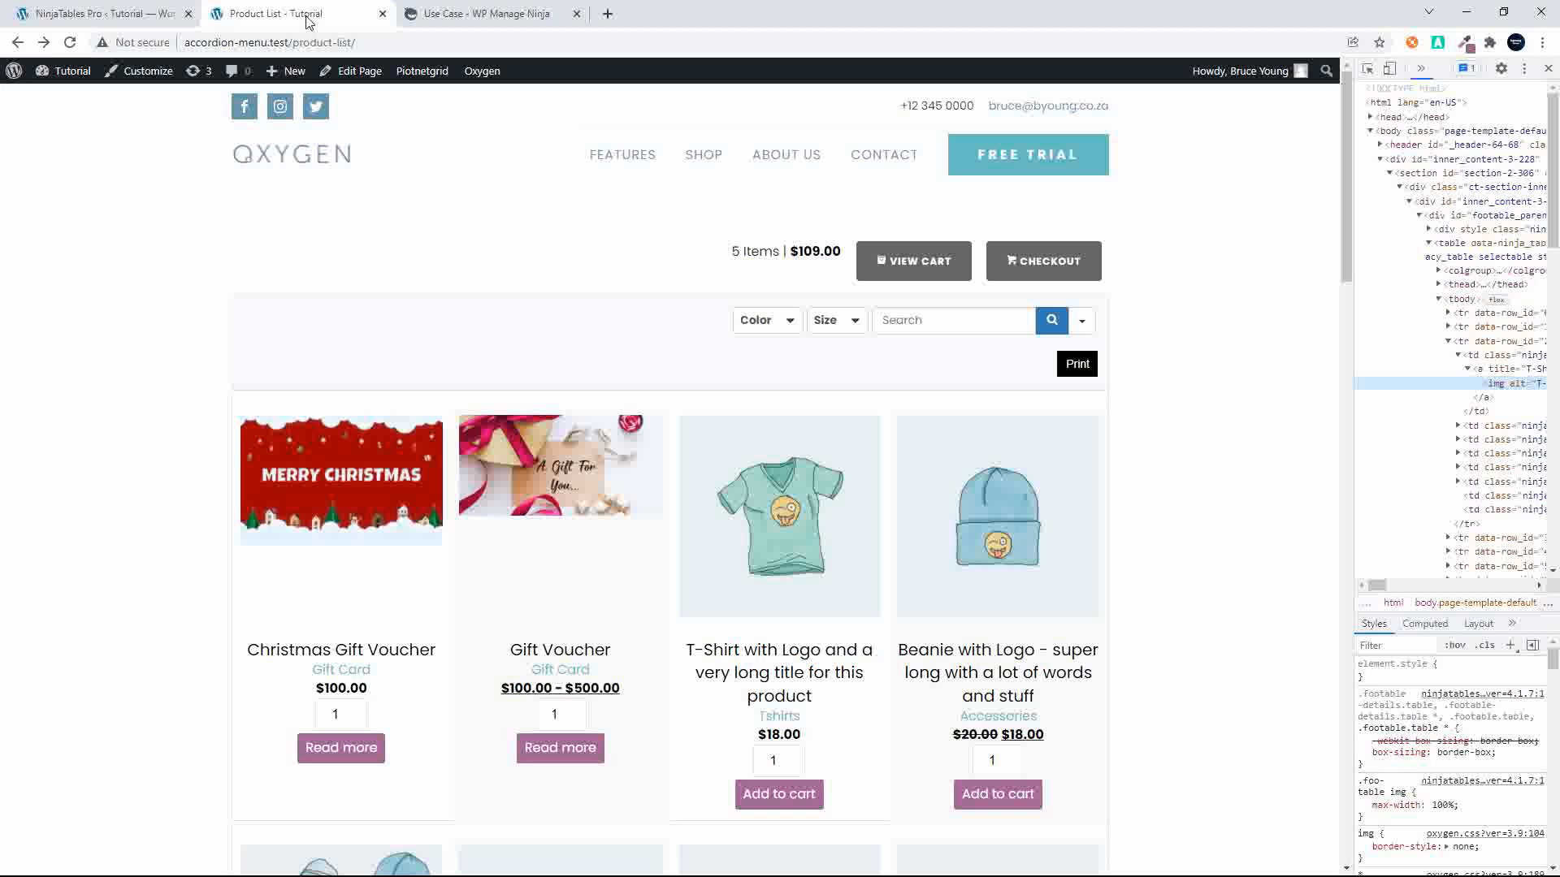
- Replace the Product List page's shortcode with the copied [ninja_tables id="349"], update the page, and close the developer tools
left_click(361, 78)
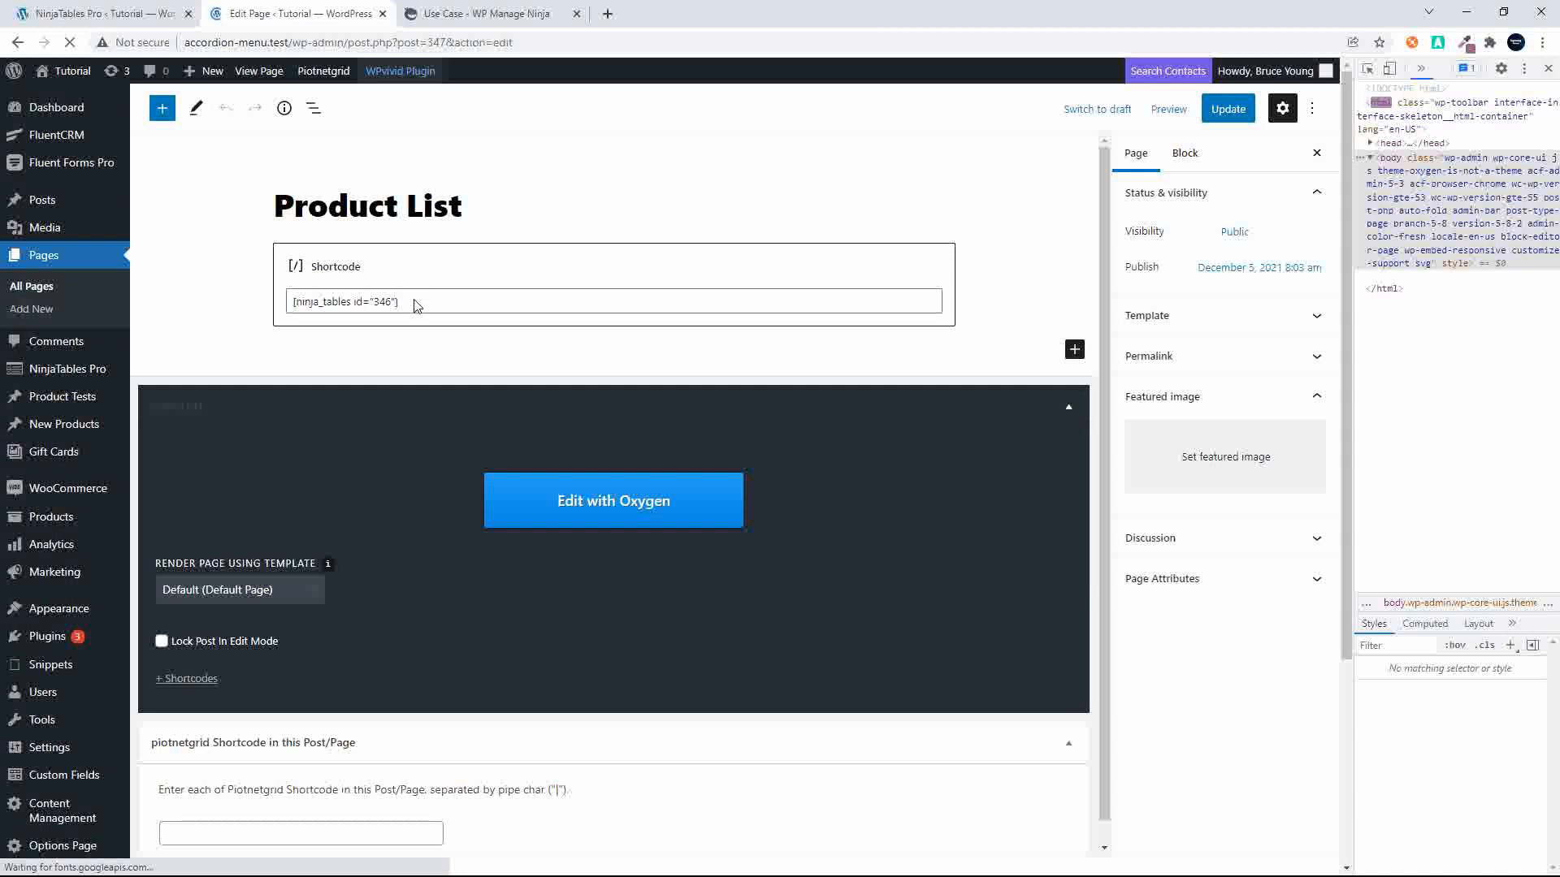
left_click(394, 302)
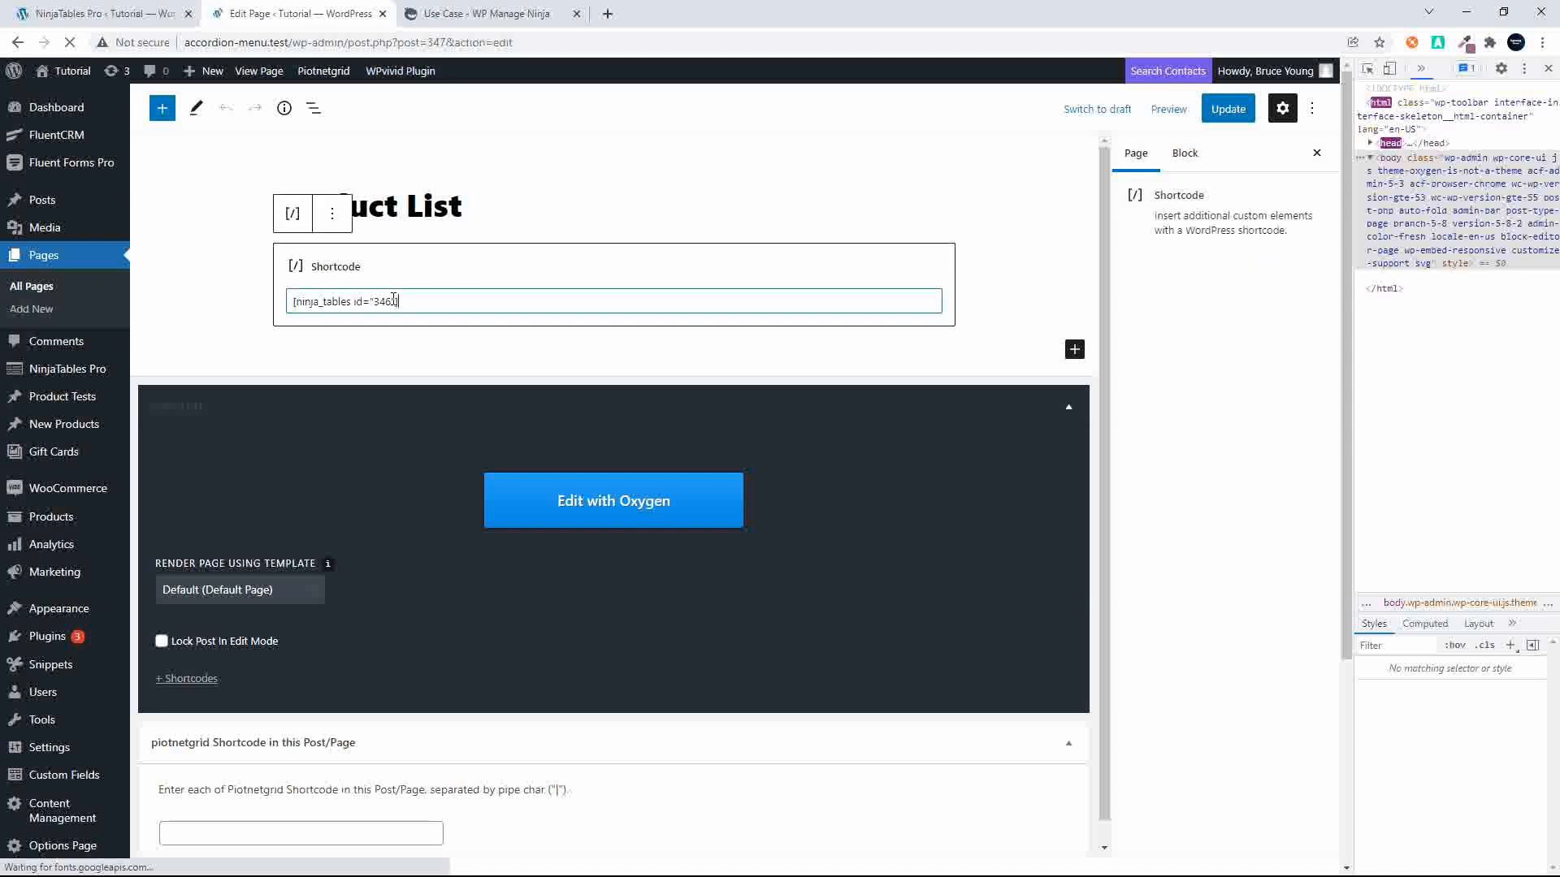
left_click_drag(396, 301, 280, 310)
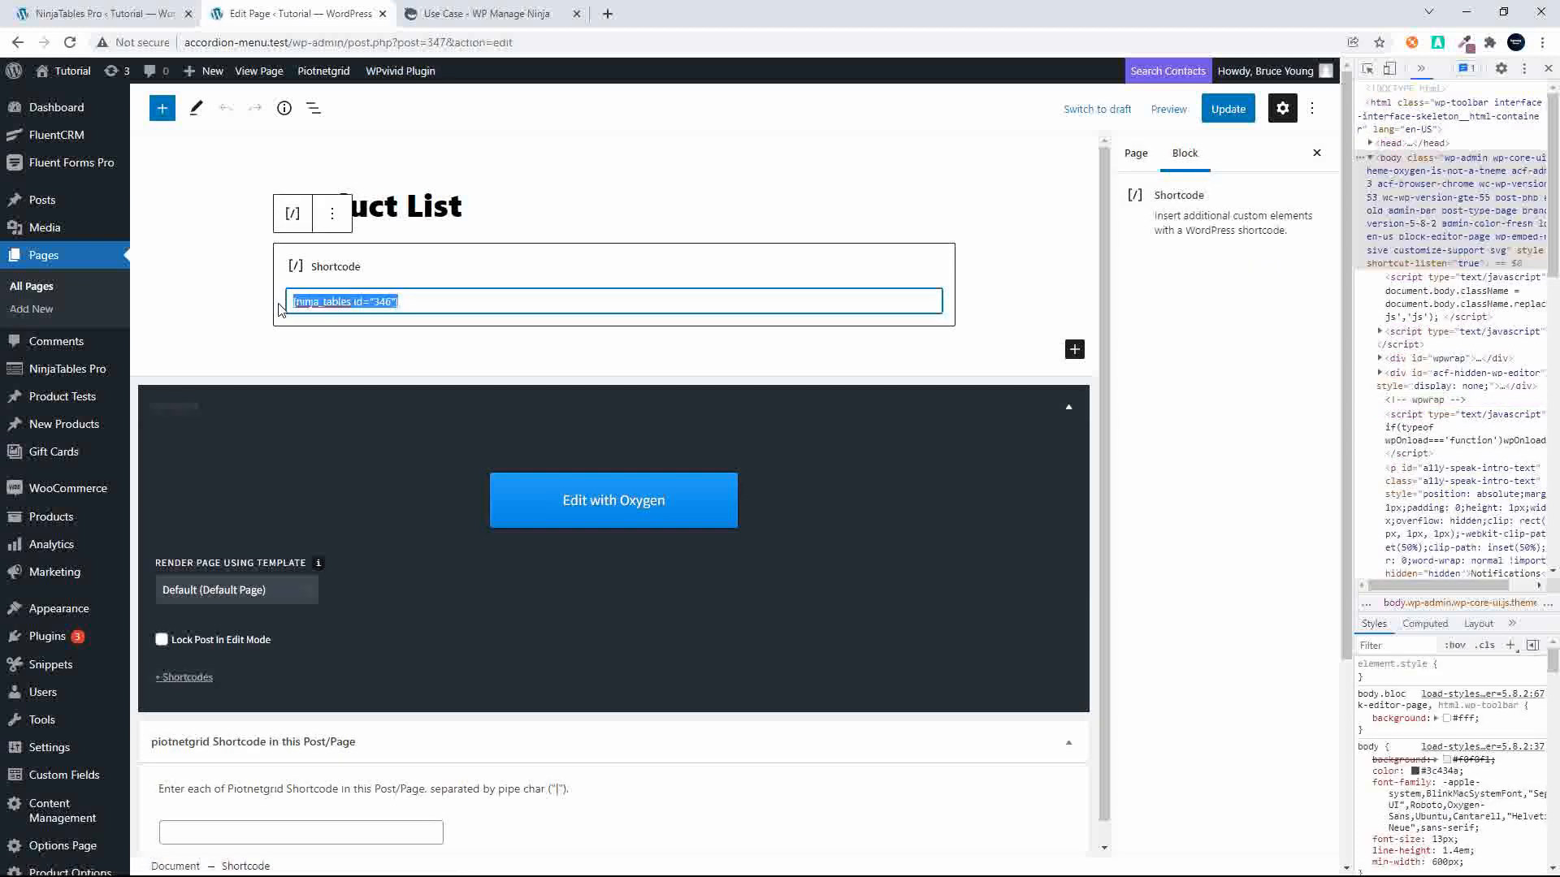
key("ctrl+v")
left_click(1230, 110)
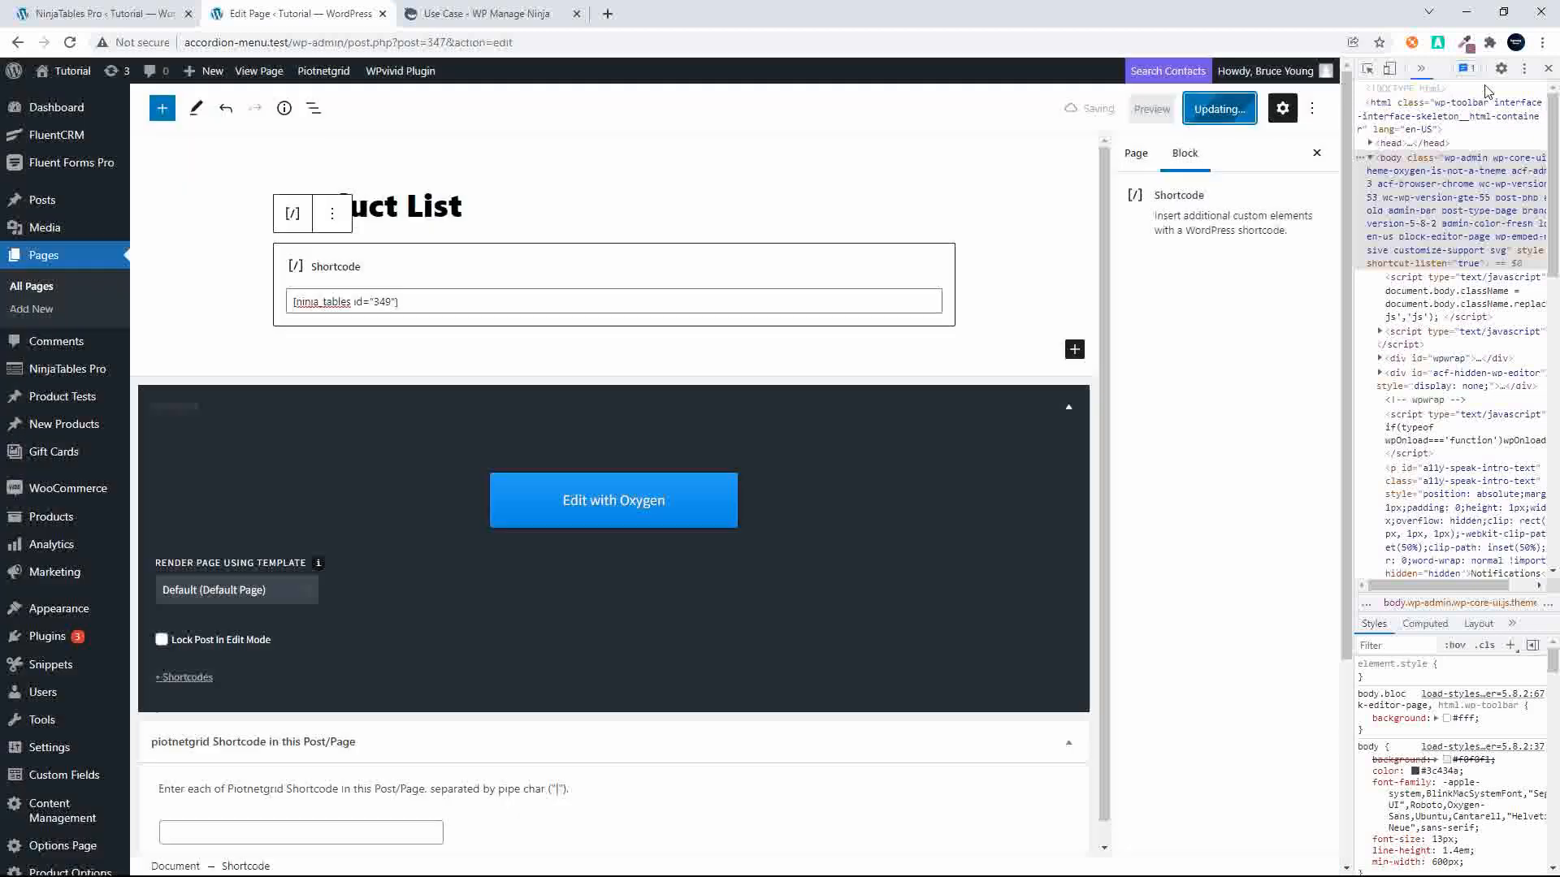
left_click(1547, 68)
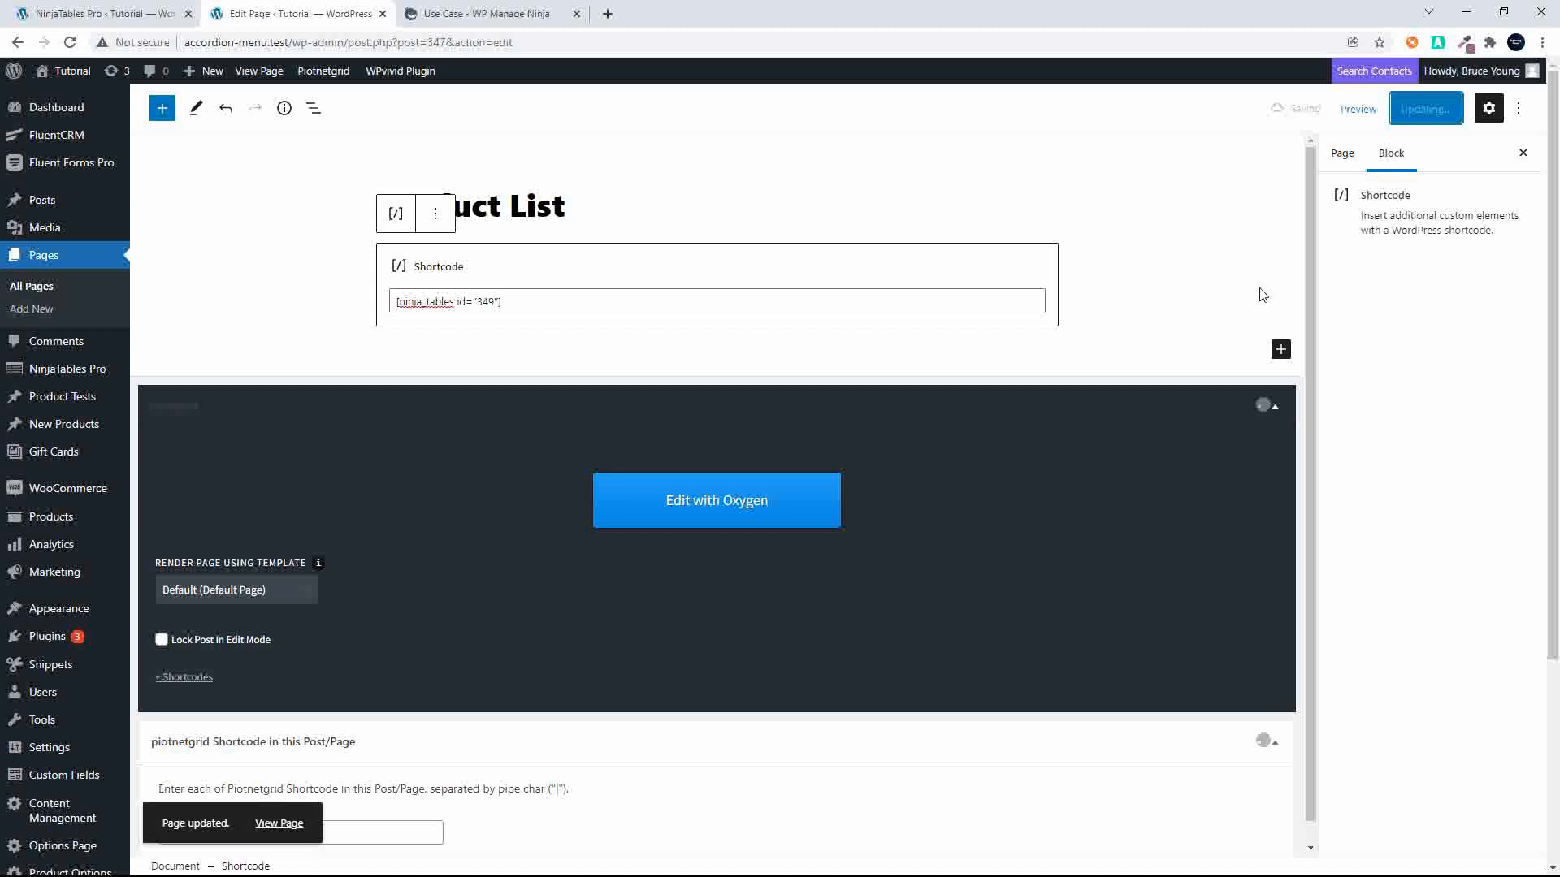
- View the updated Product List page and check the embedded product grid from the filters down to the footer
left_click(304, 819)
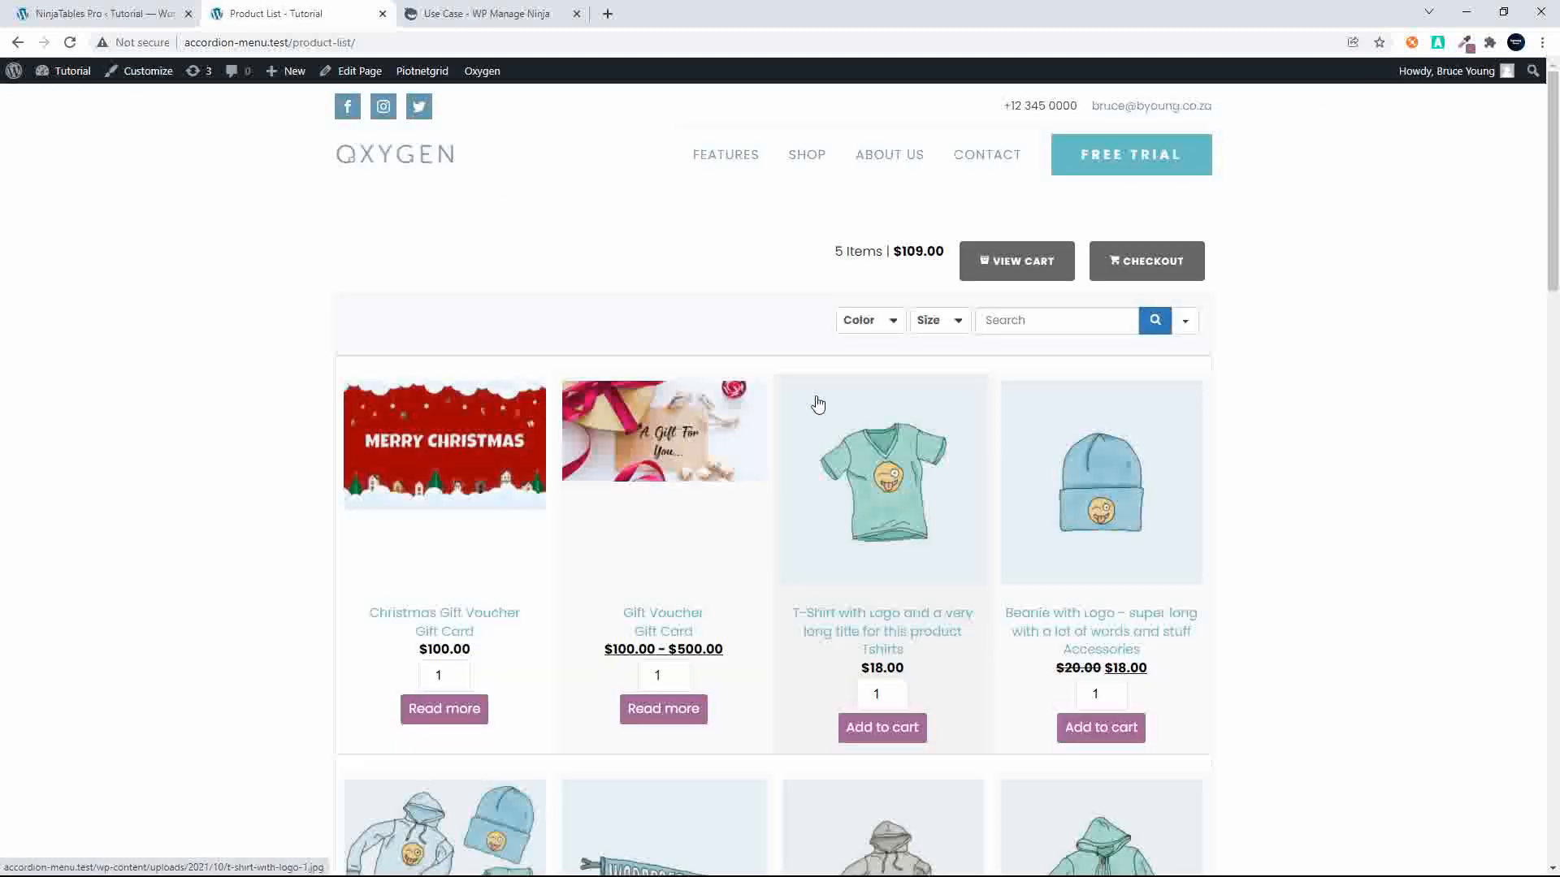
scroll(817, 404, "down", 20)
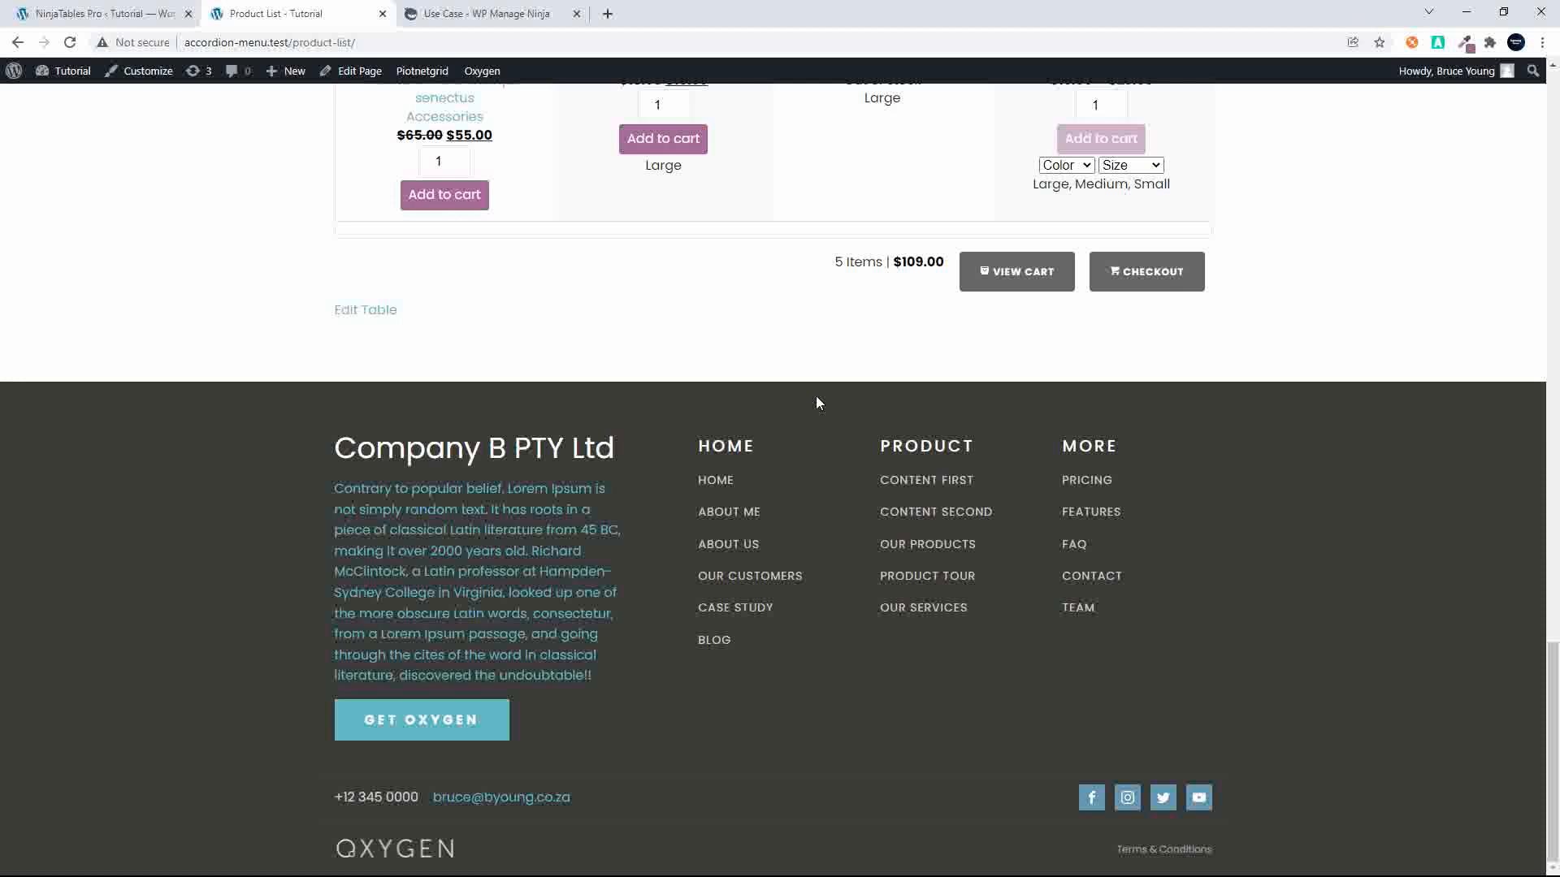
scroll(817, 403, "up", 20)
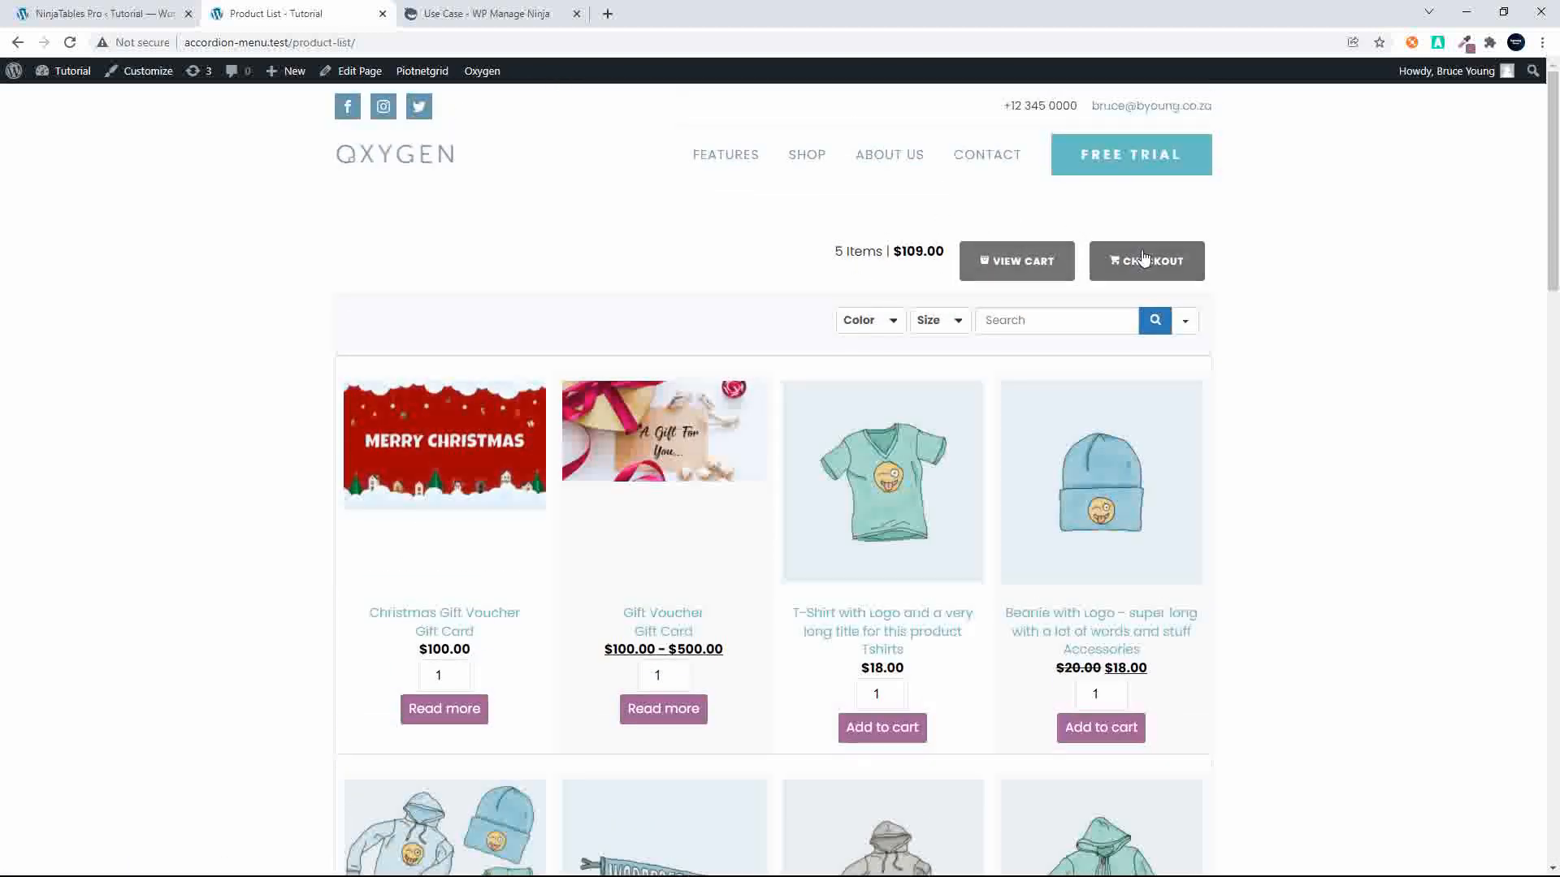
- Return to the Product Two table editor and enable the Print button for the frontend
left_click(122, 9)
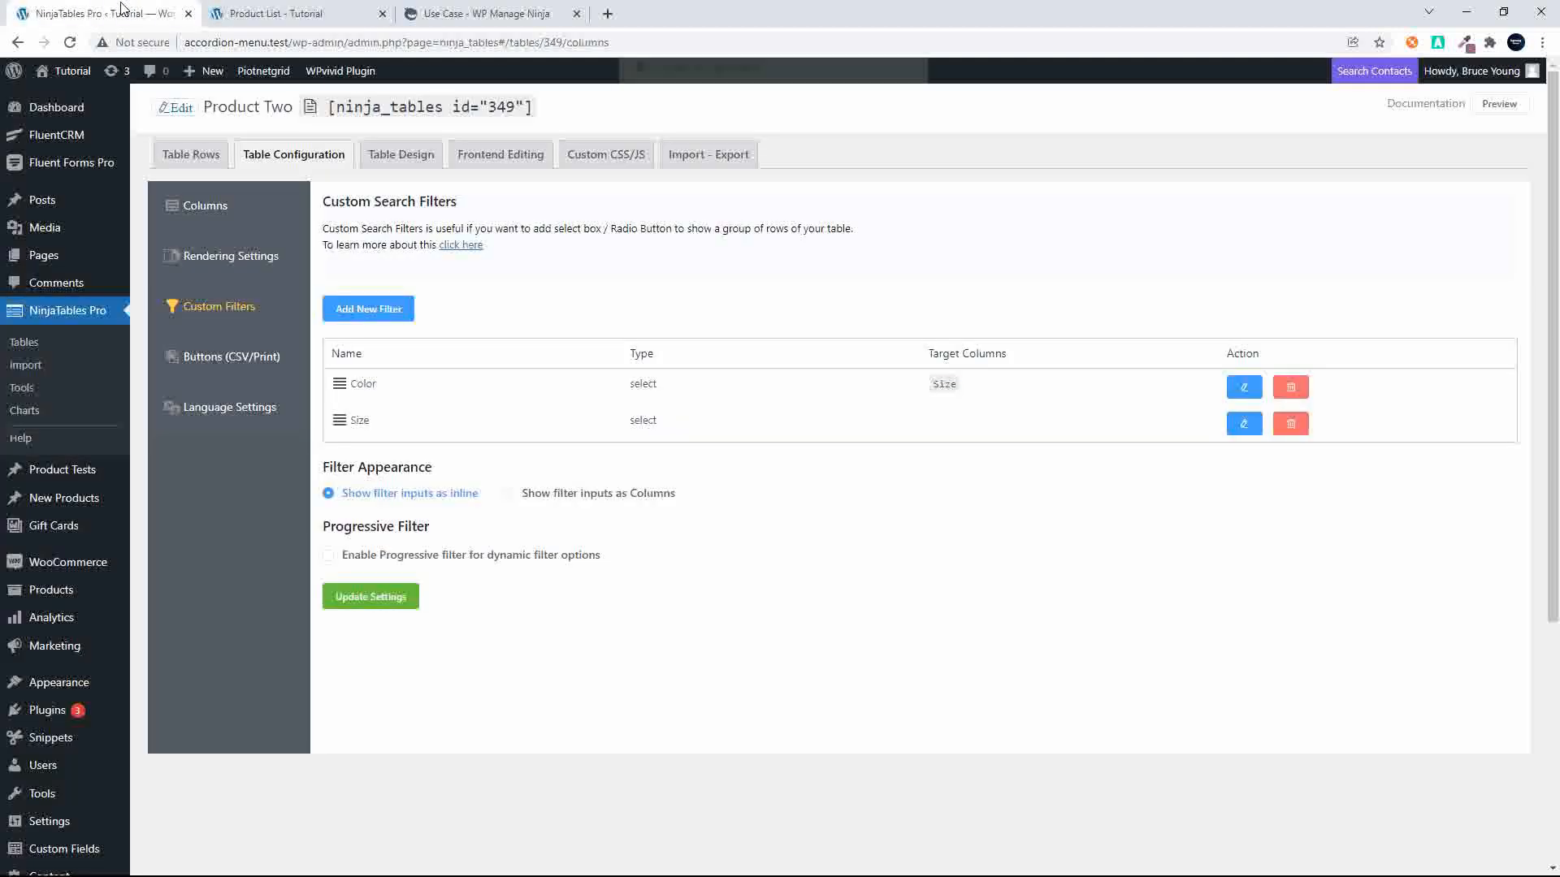
left_click(255, 367)
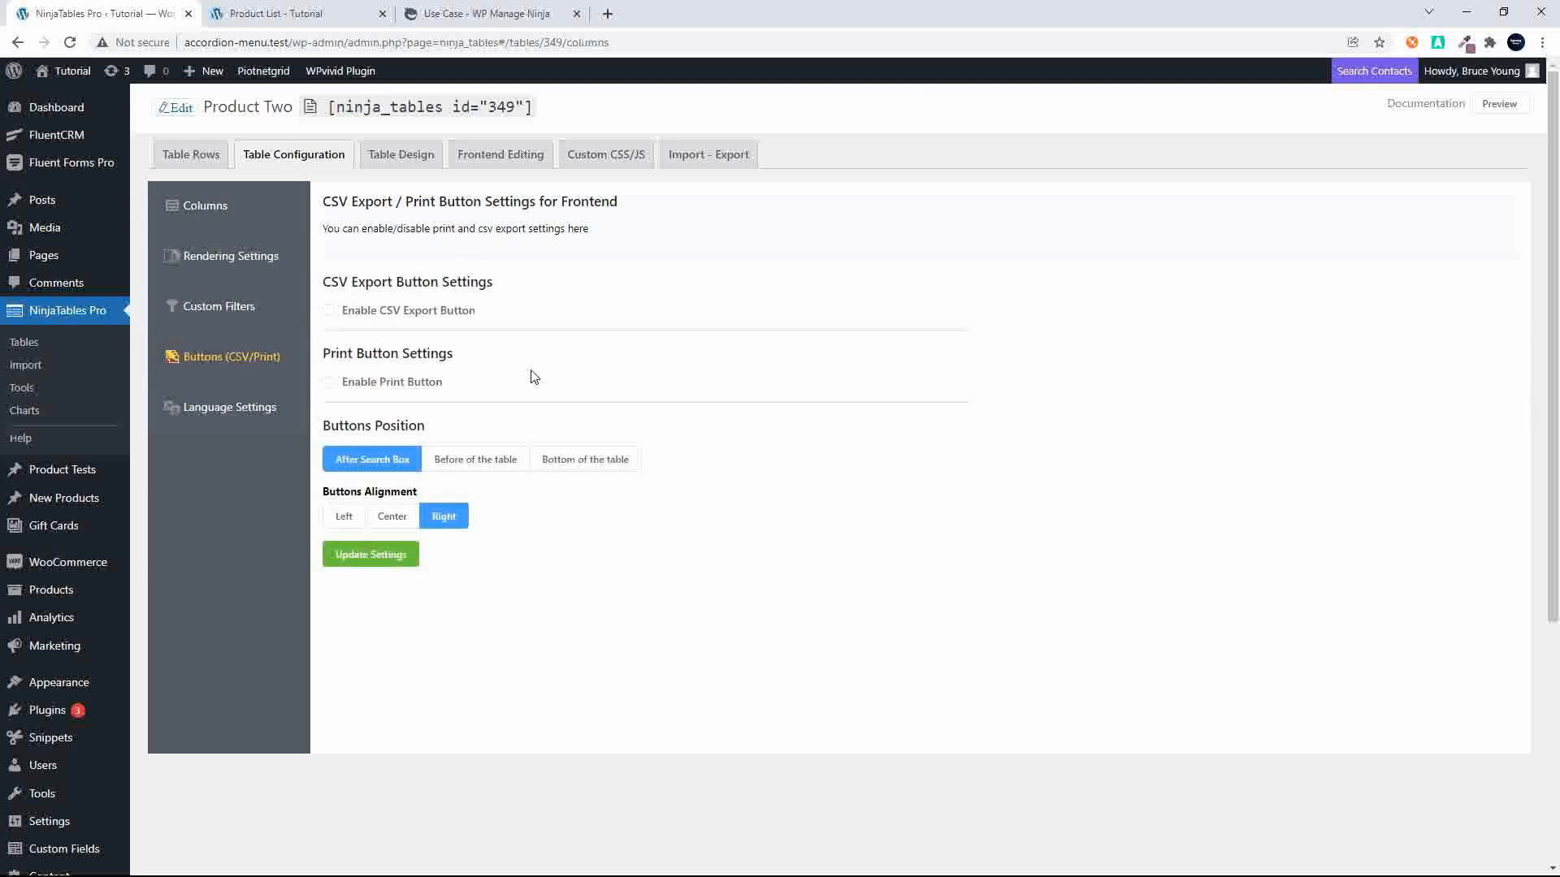
left_click(329, 383)
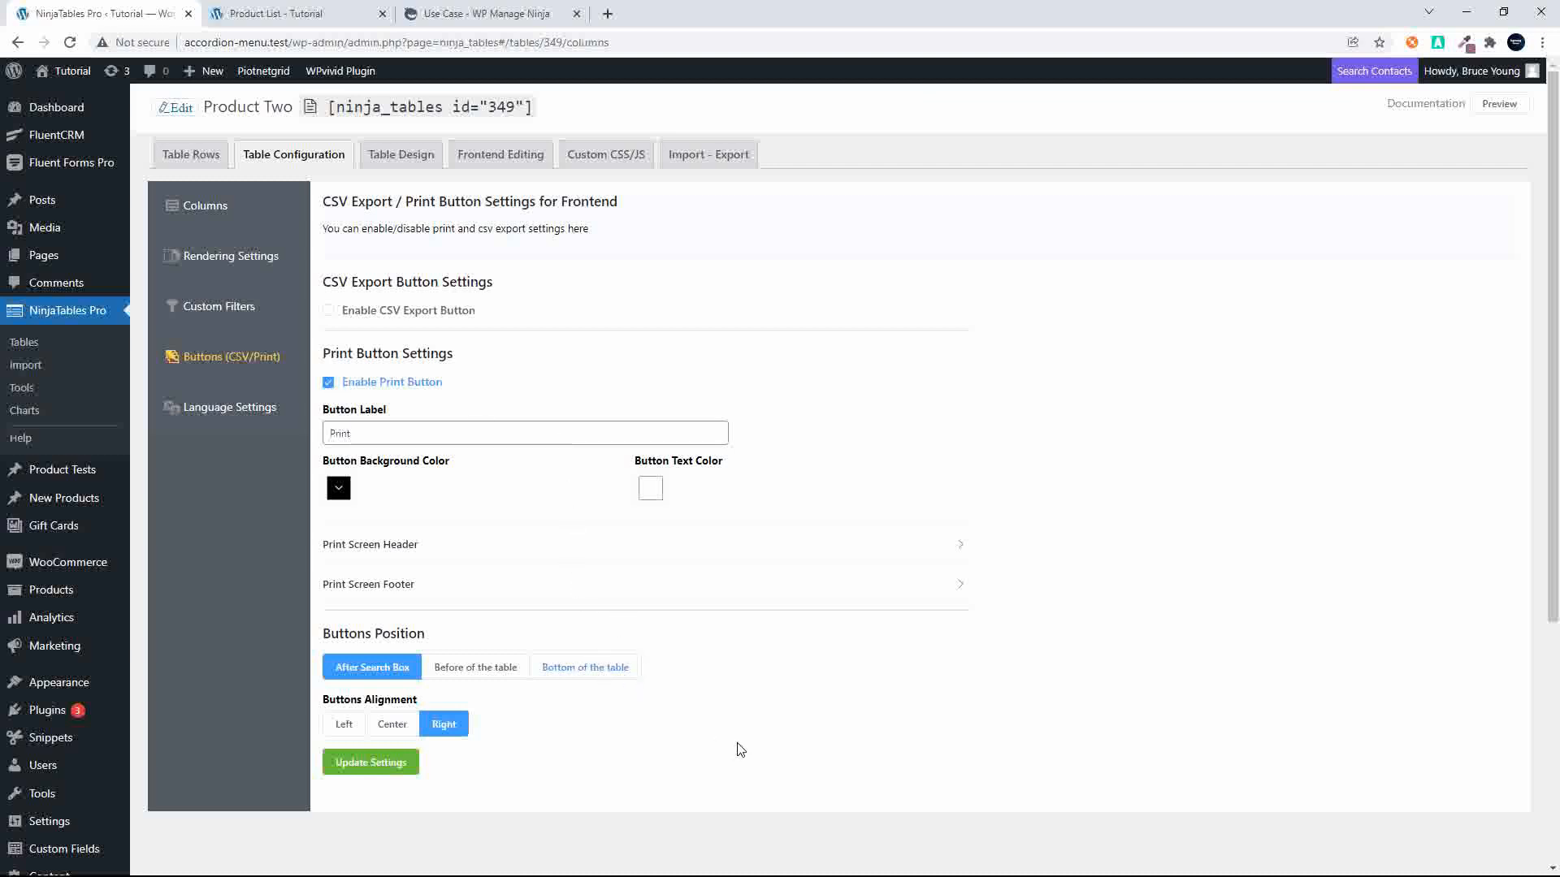
scroll(744, 726, "down", 3)
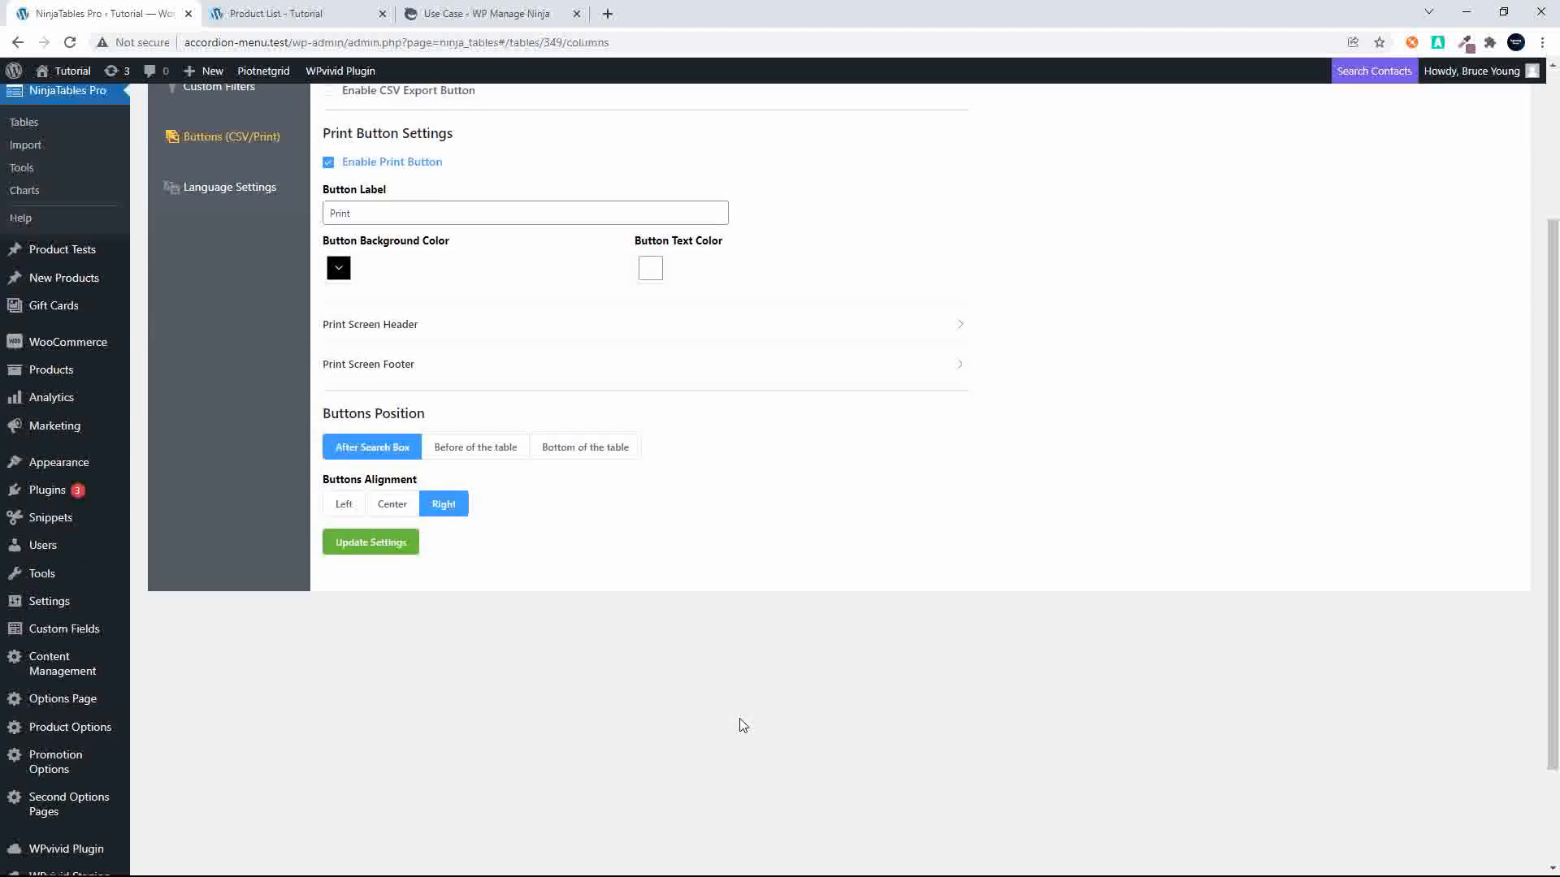
- Enter "Print Header" as the Print Screen Header text for the table's print output
left_click(451, 352)
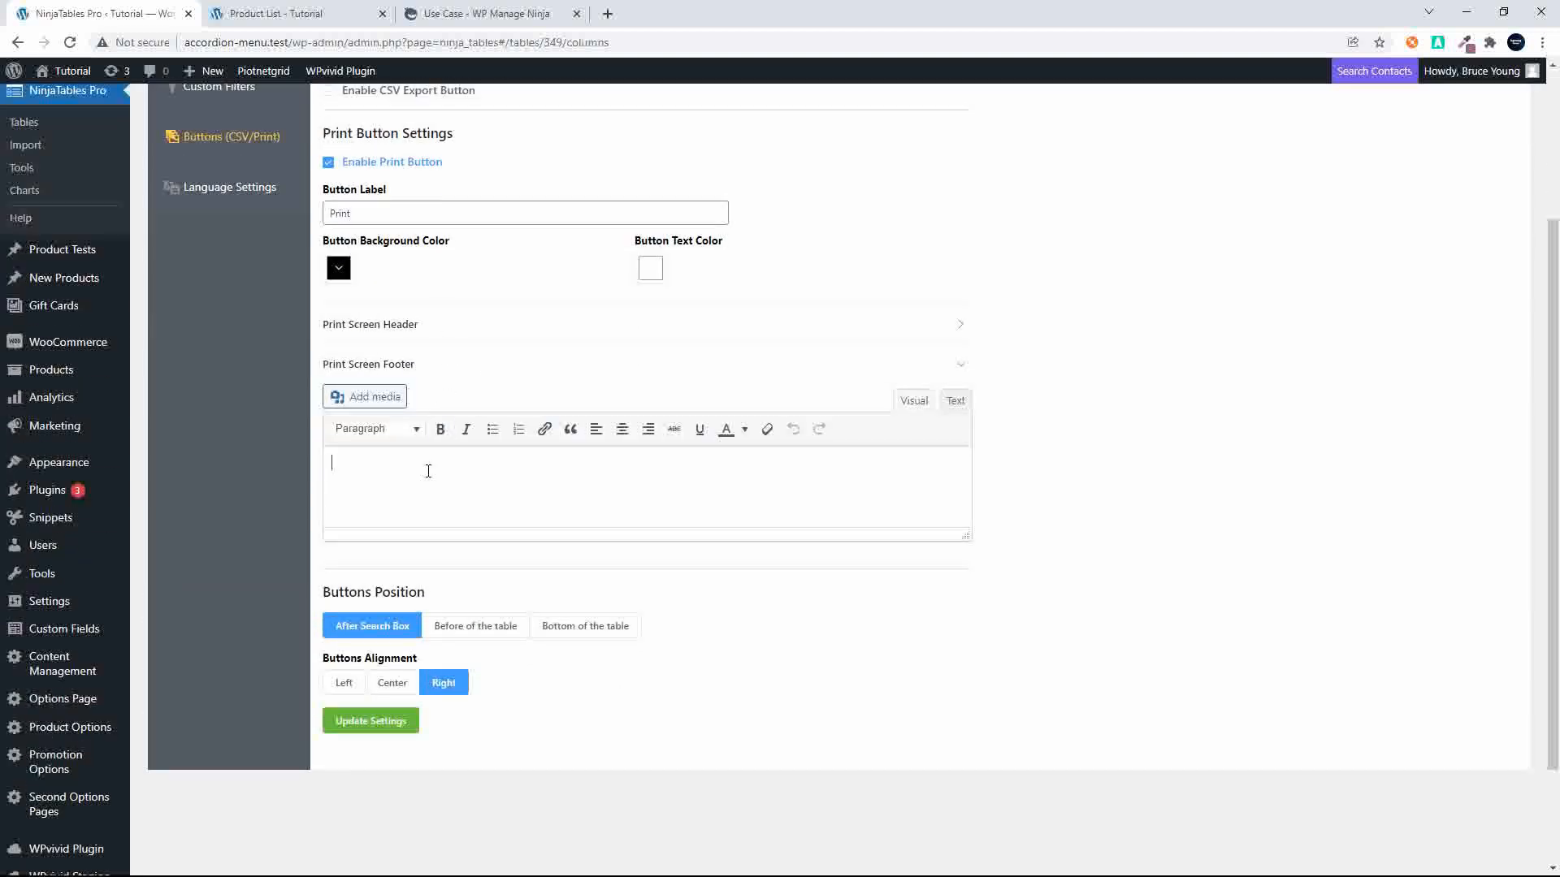
type("Print Header")
left_click(951, 333)
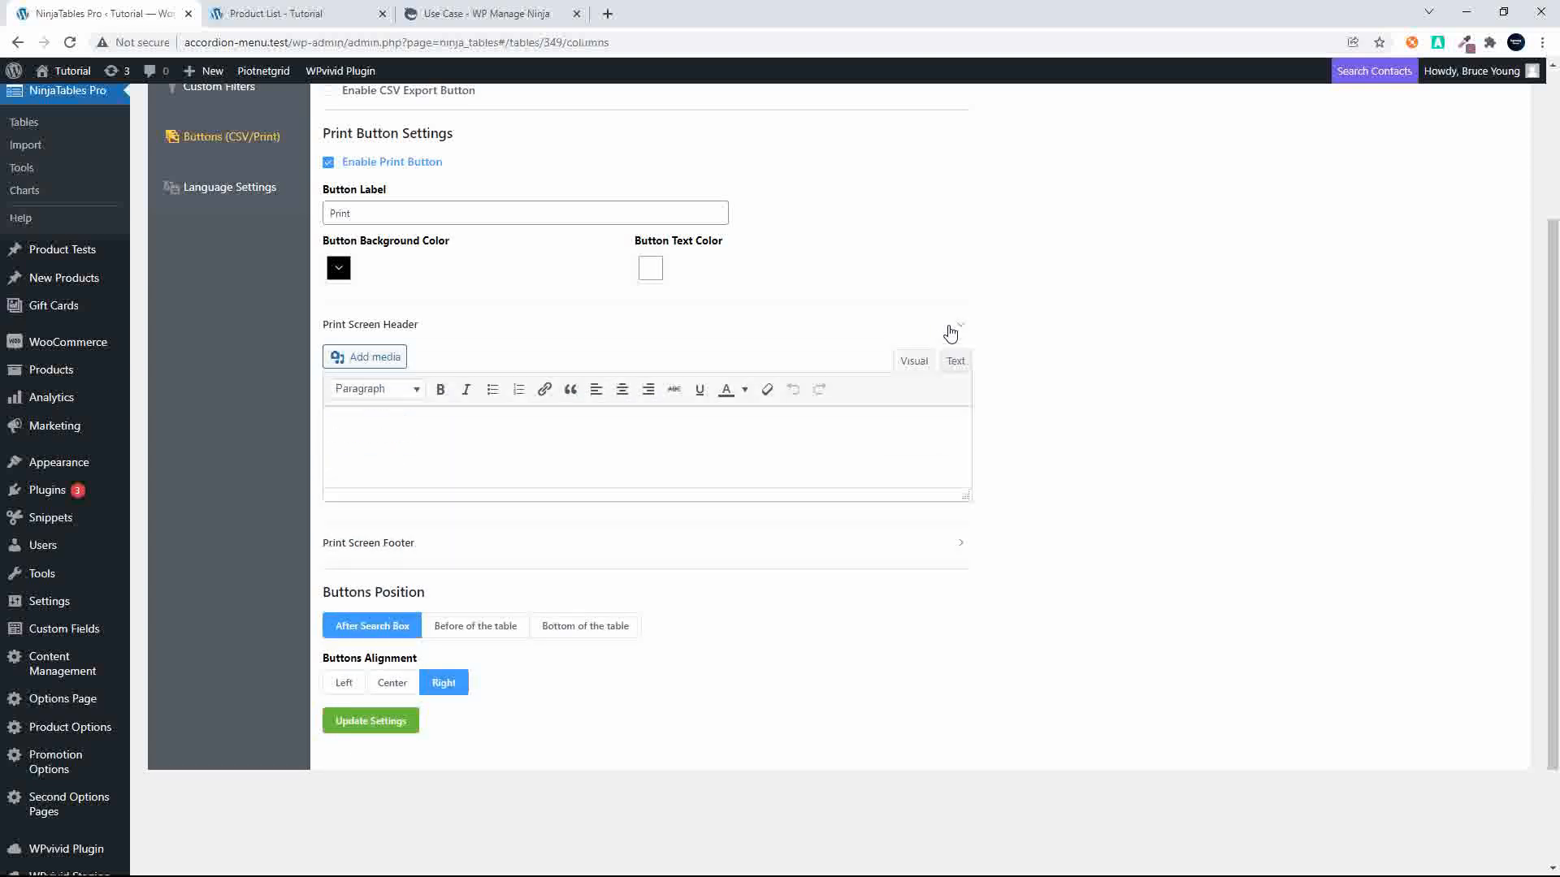
left_click(704, 426)
type("Print Header")
- Replace the Print Screen Footer text with "Print Footer" and save the button settings
left_click(958, 545)
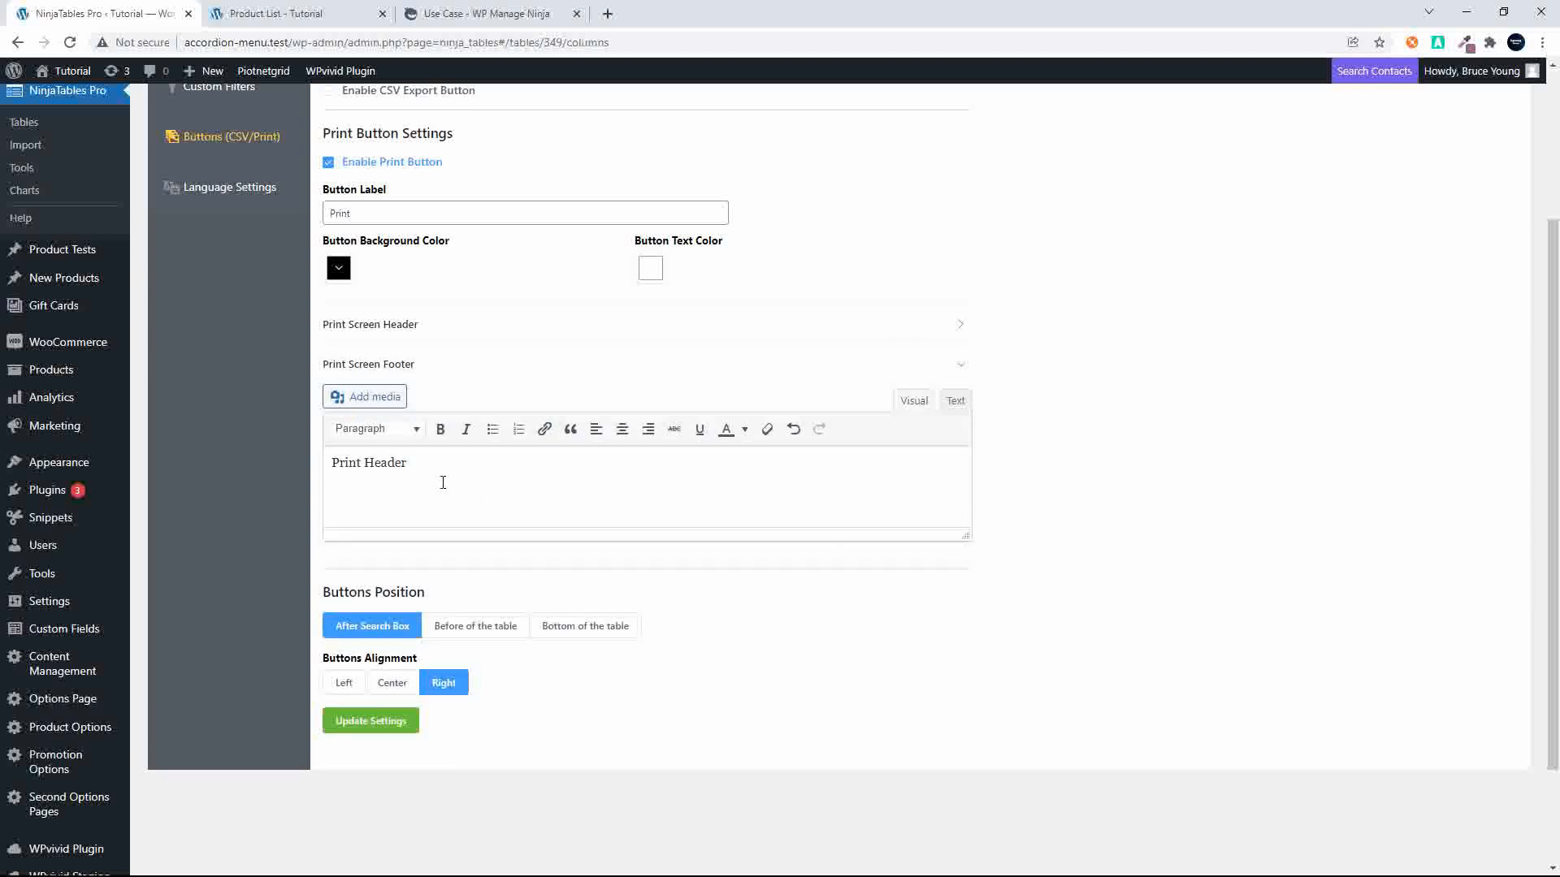
left_click_drag(443, 481, 299, 475)
type("Print Footer")
left_click(370, 723)
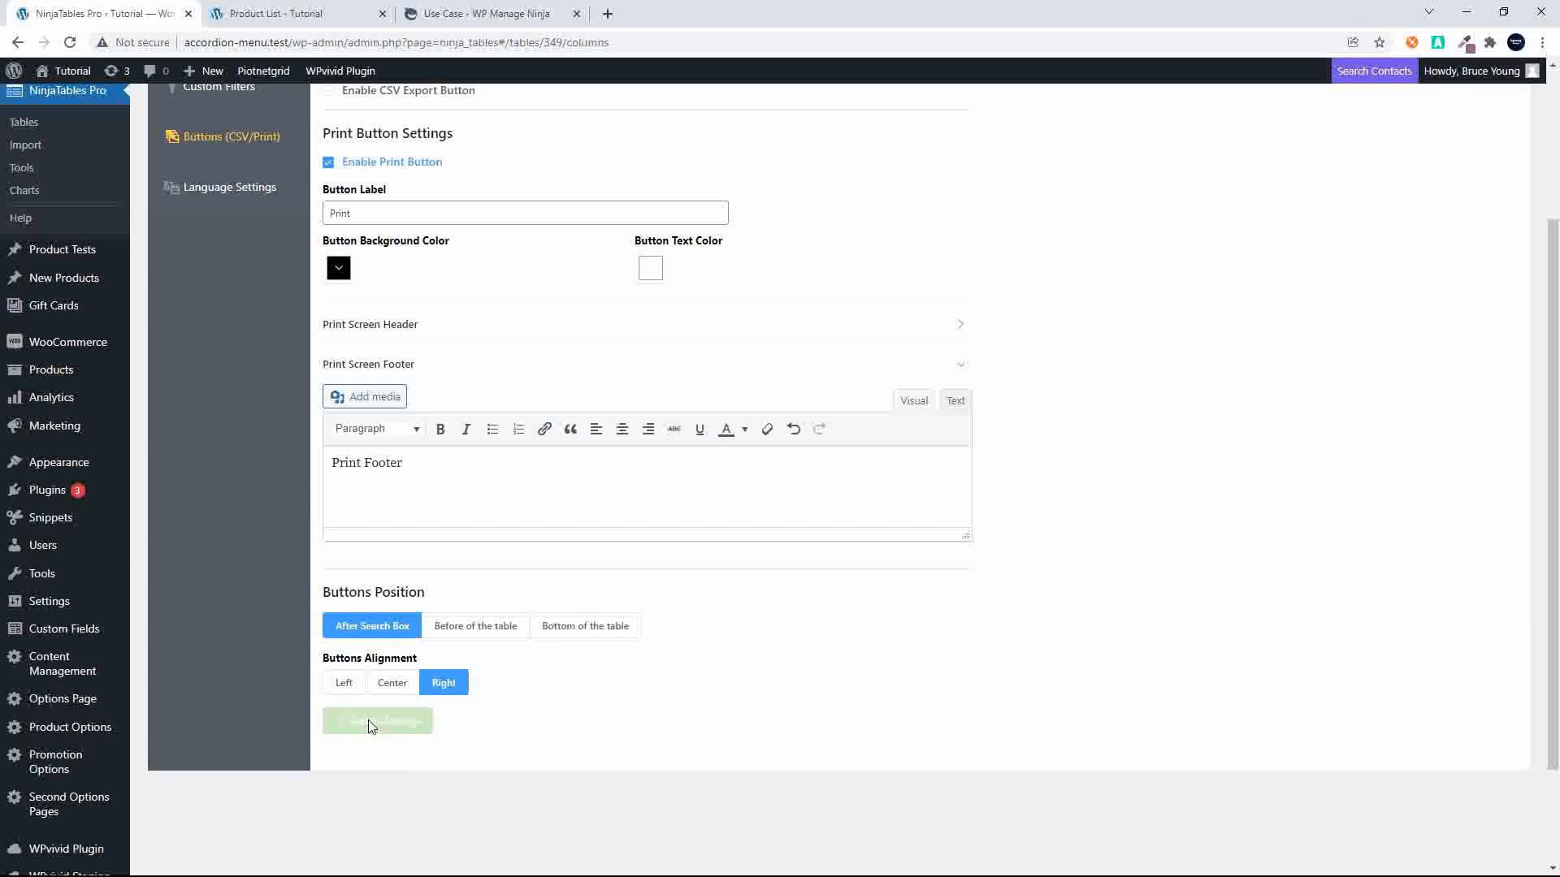
- Reload the Product List page, open the table's print preview, check both sheets for the header and footer, and cancel printing
left_click(276, 13)
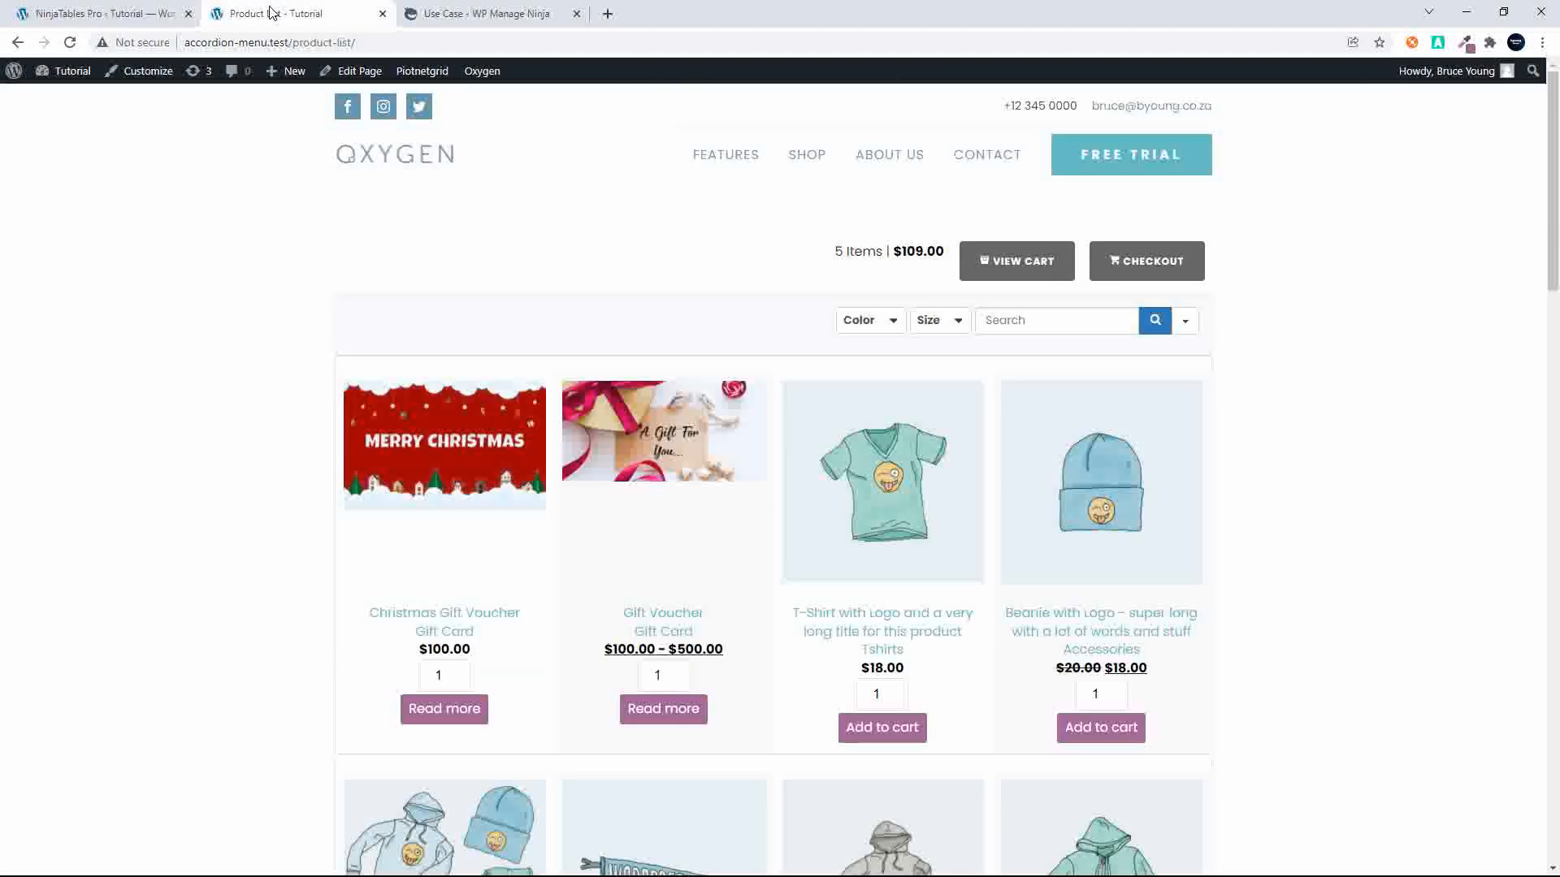
key("F5")
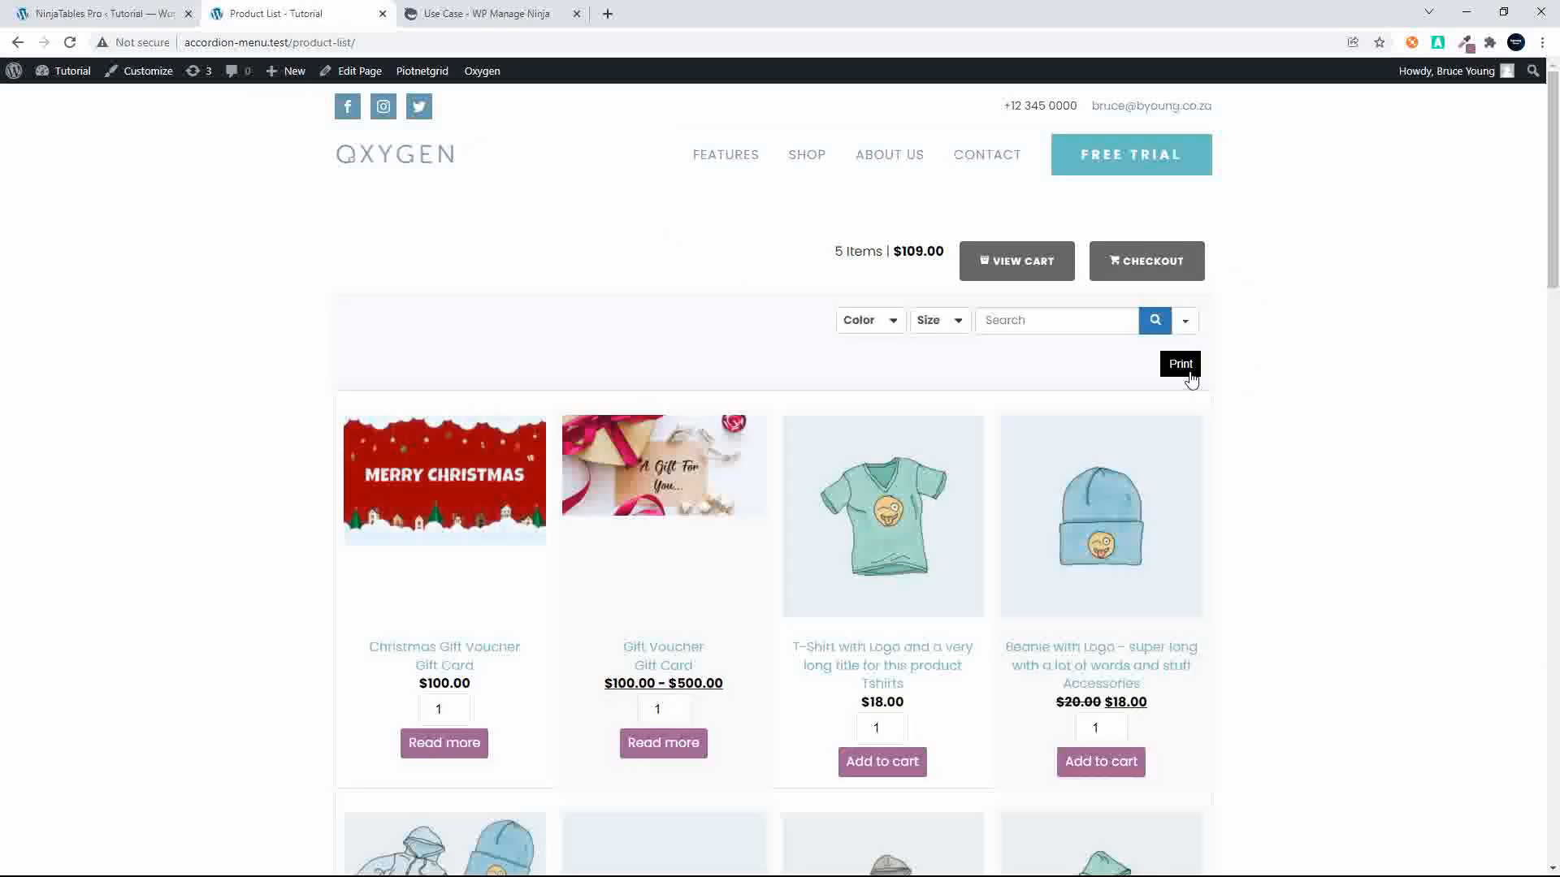
left_click(1180, 365)
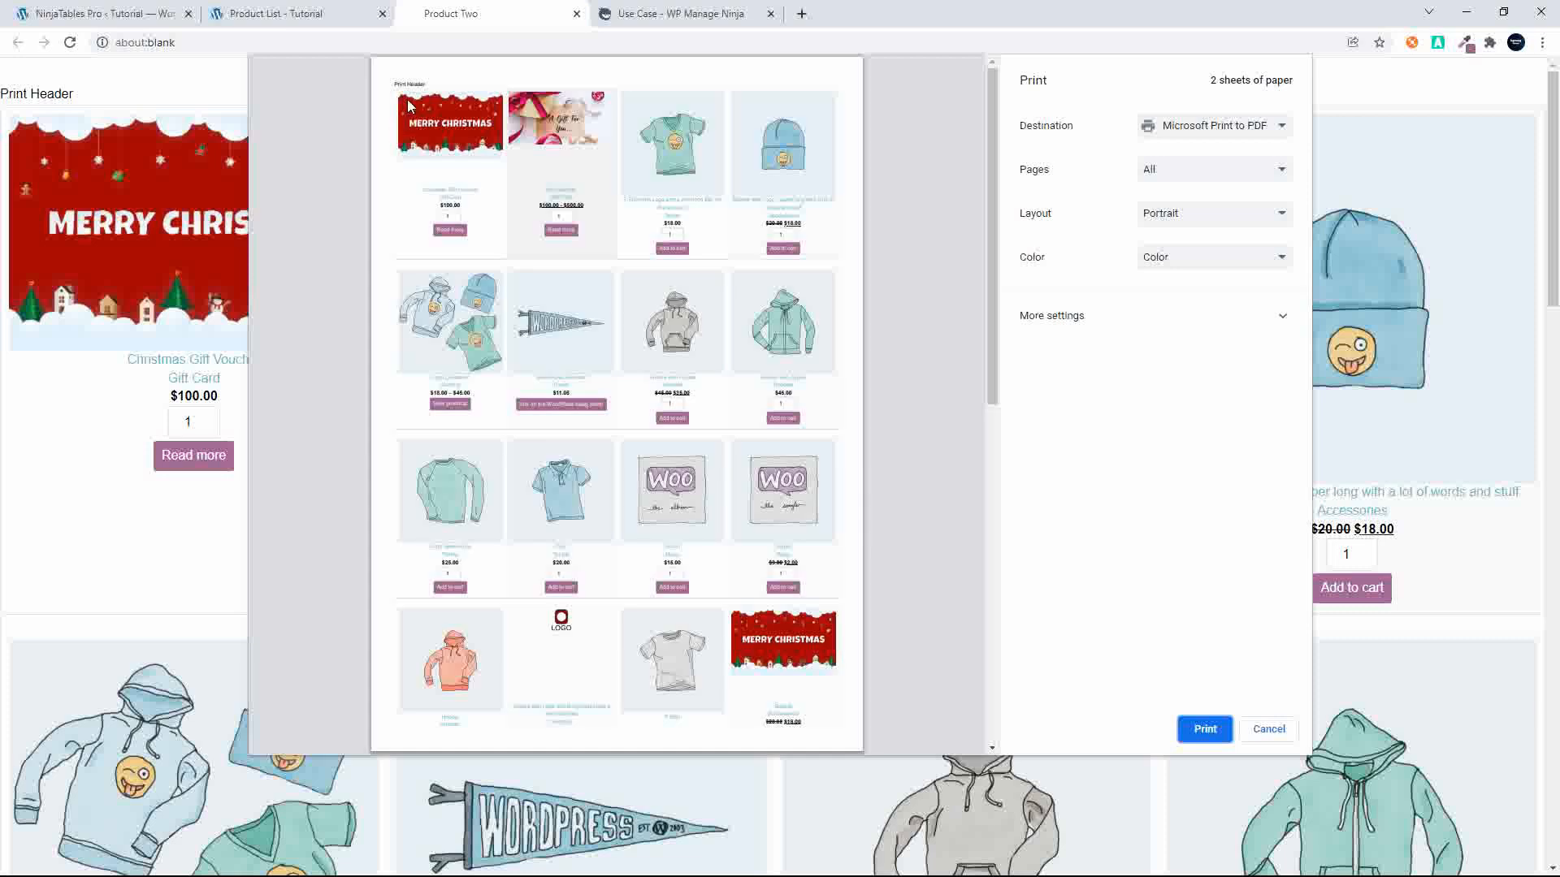
scroll(728, 406, "down", 10)
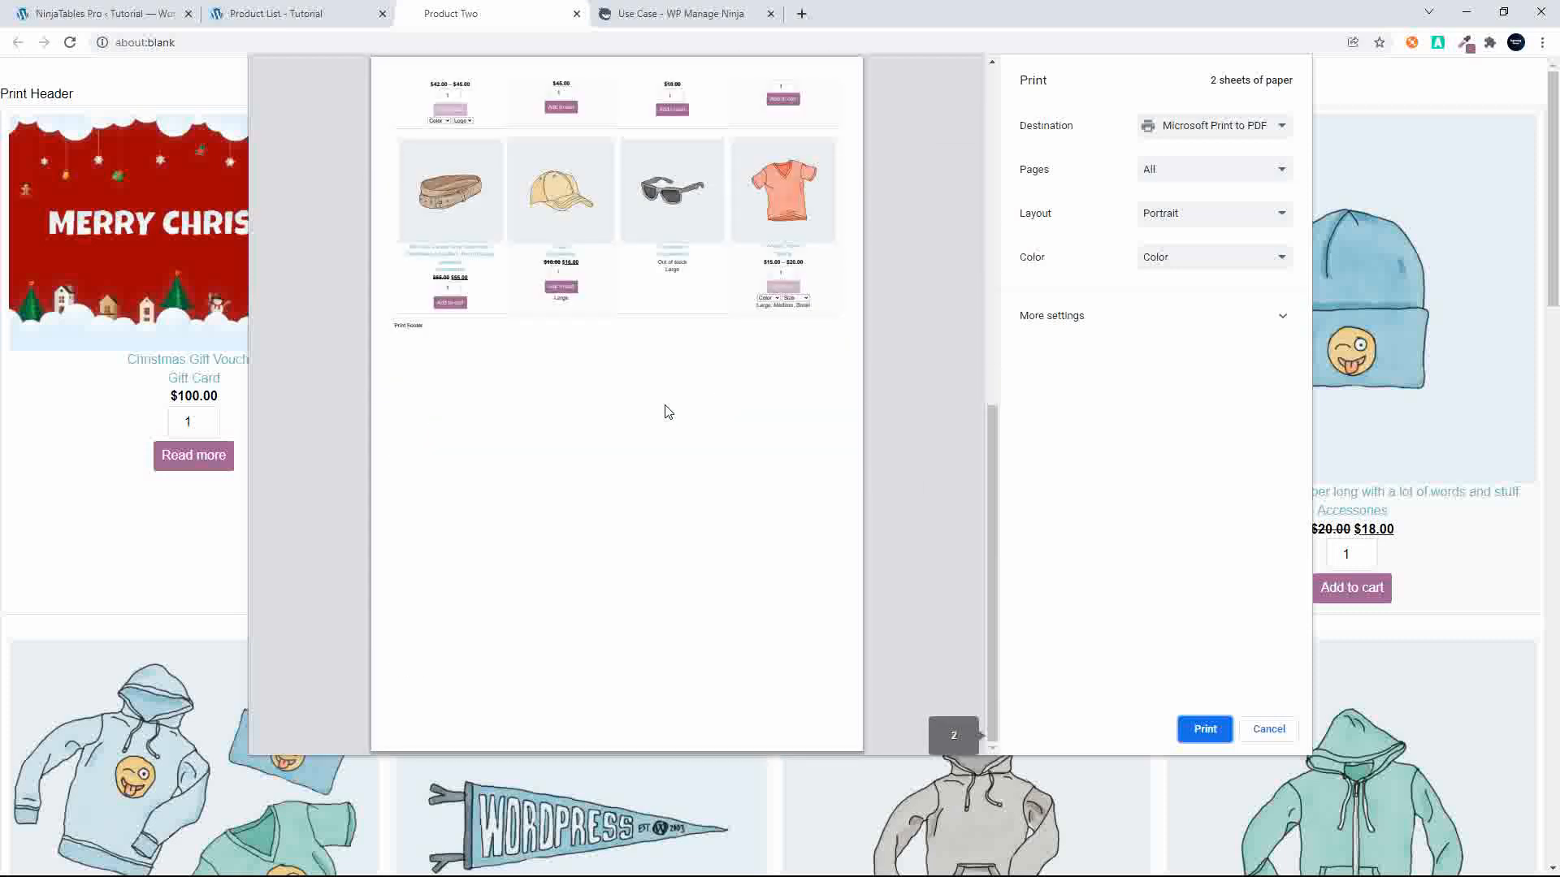
scroll(553, 359, "up", 10)
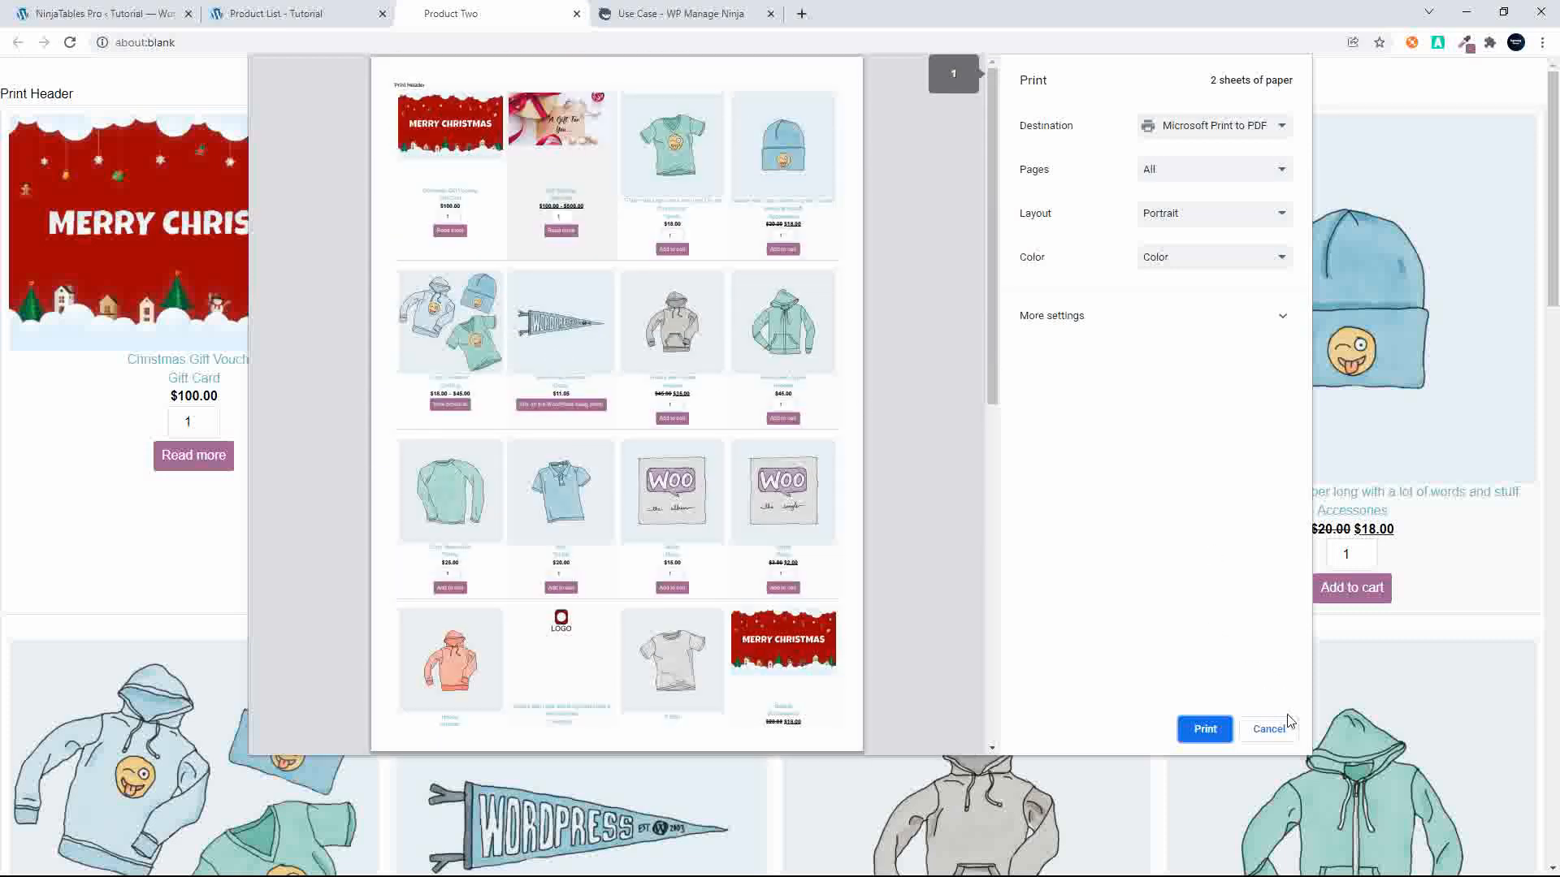
left_click(1274, 730)
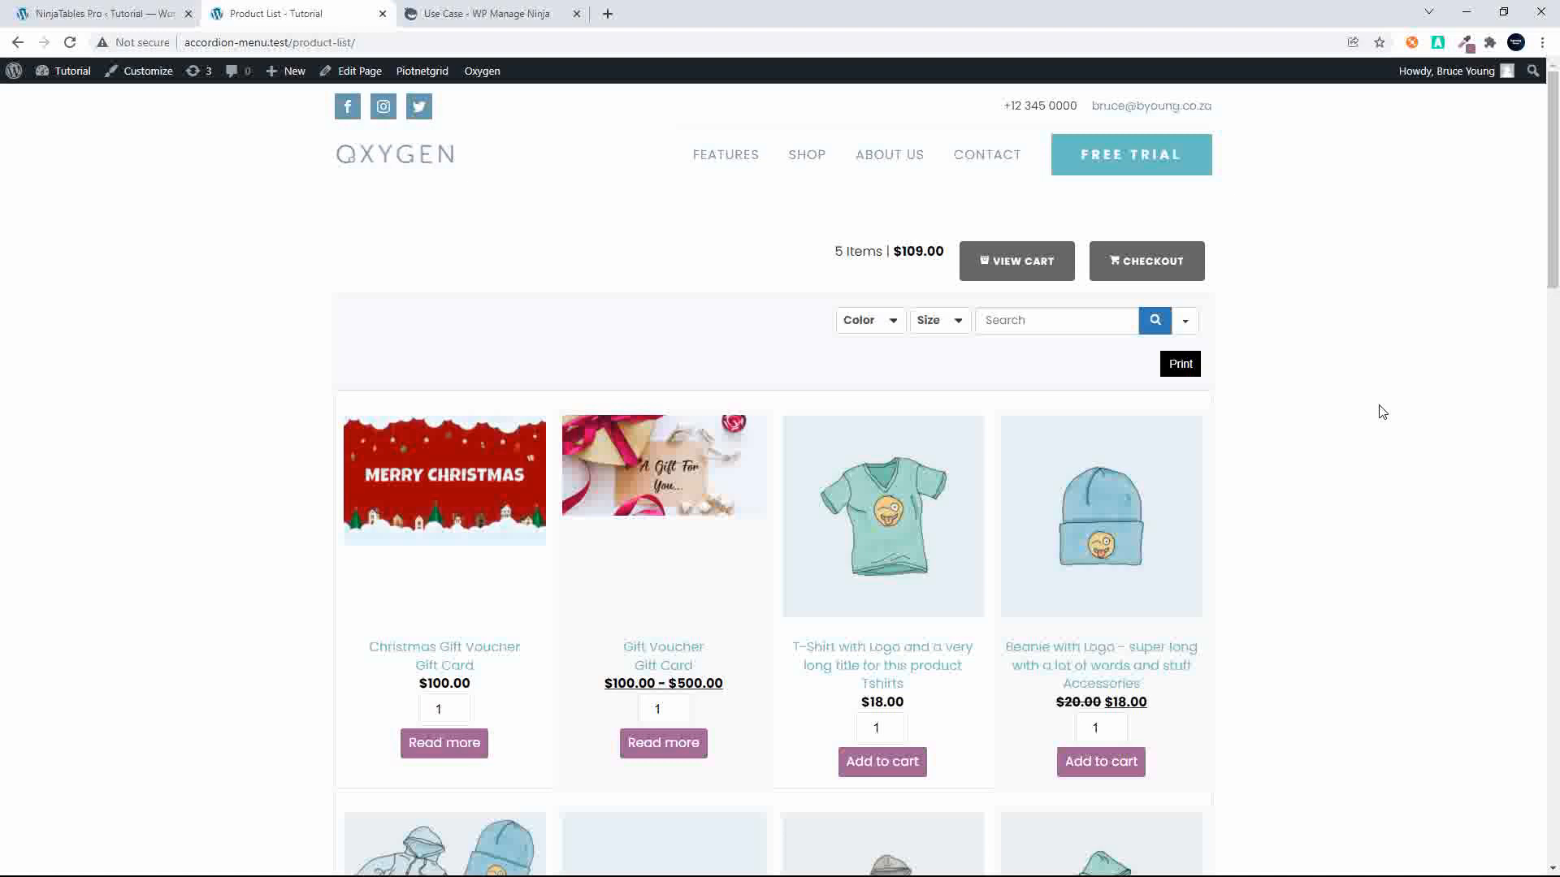
- Look over the whole product grid on the Product List page, down to the cart and checkout buttons and back
scroll(1383, 412, "down", 3)
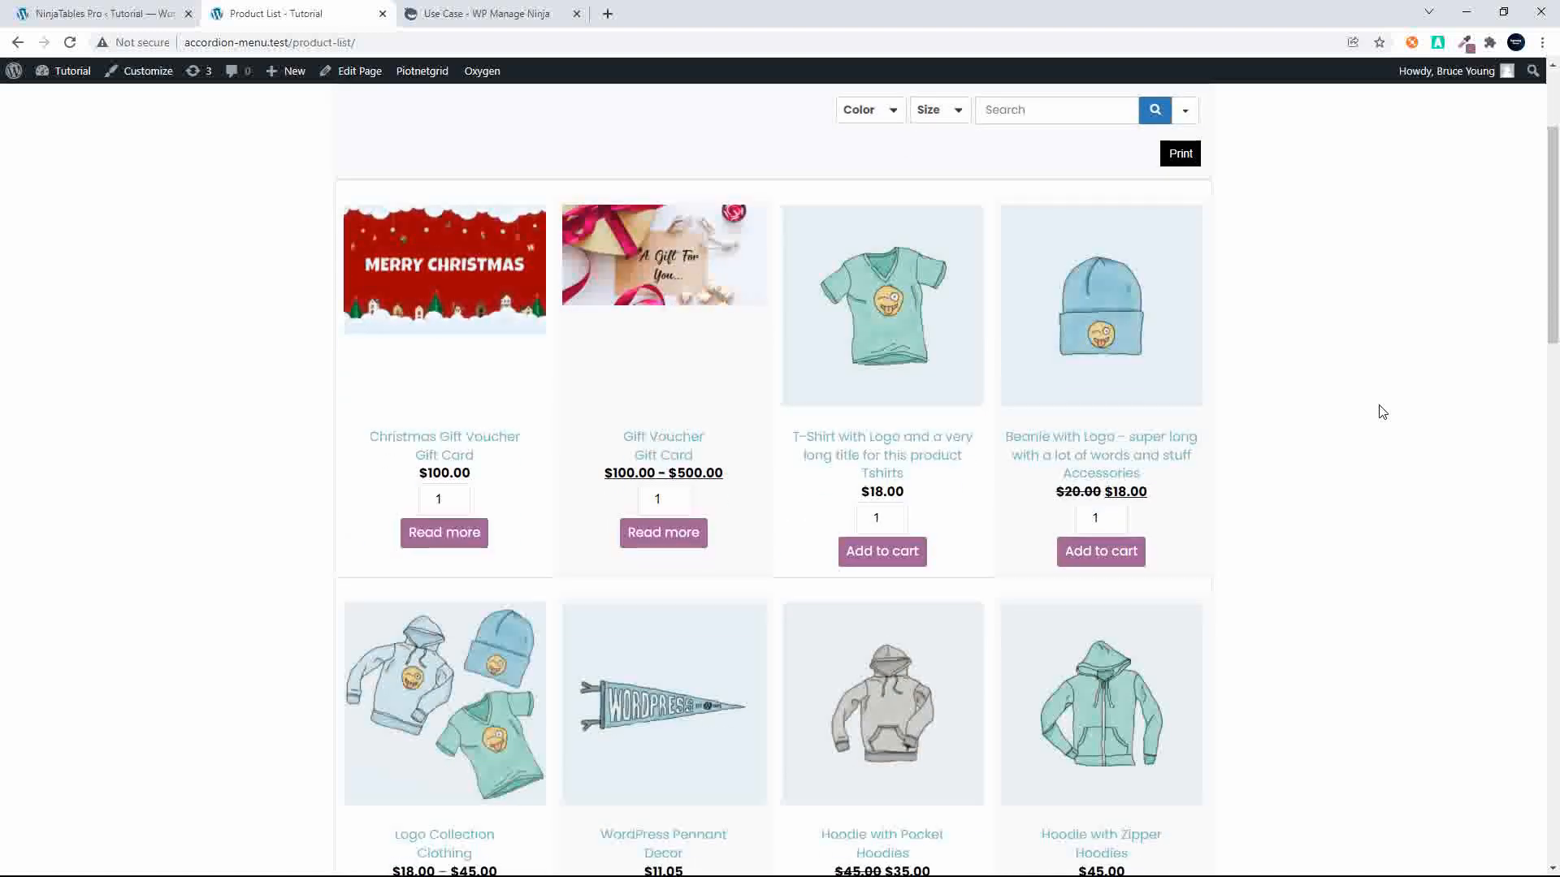
scroll(1383, 412, "down", 4)
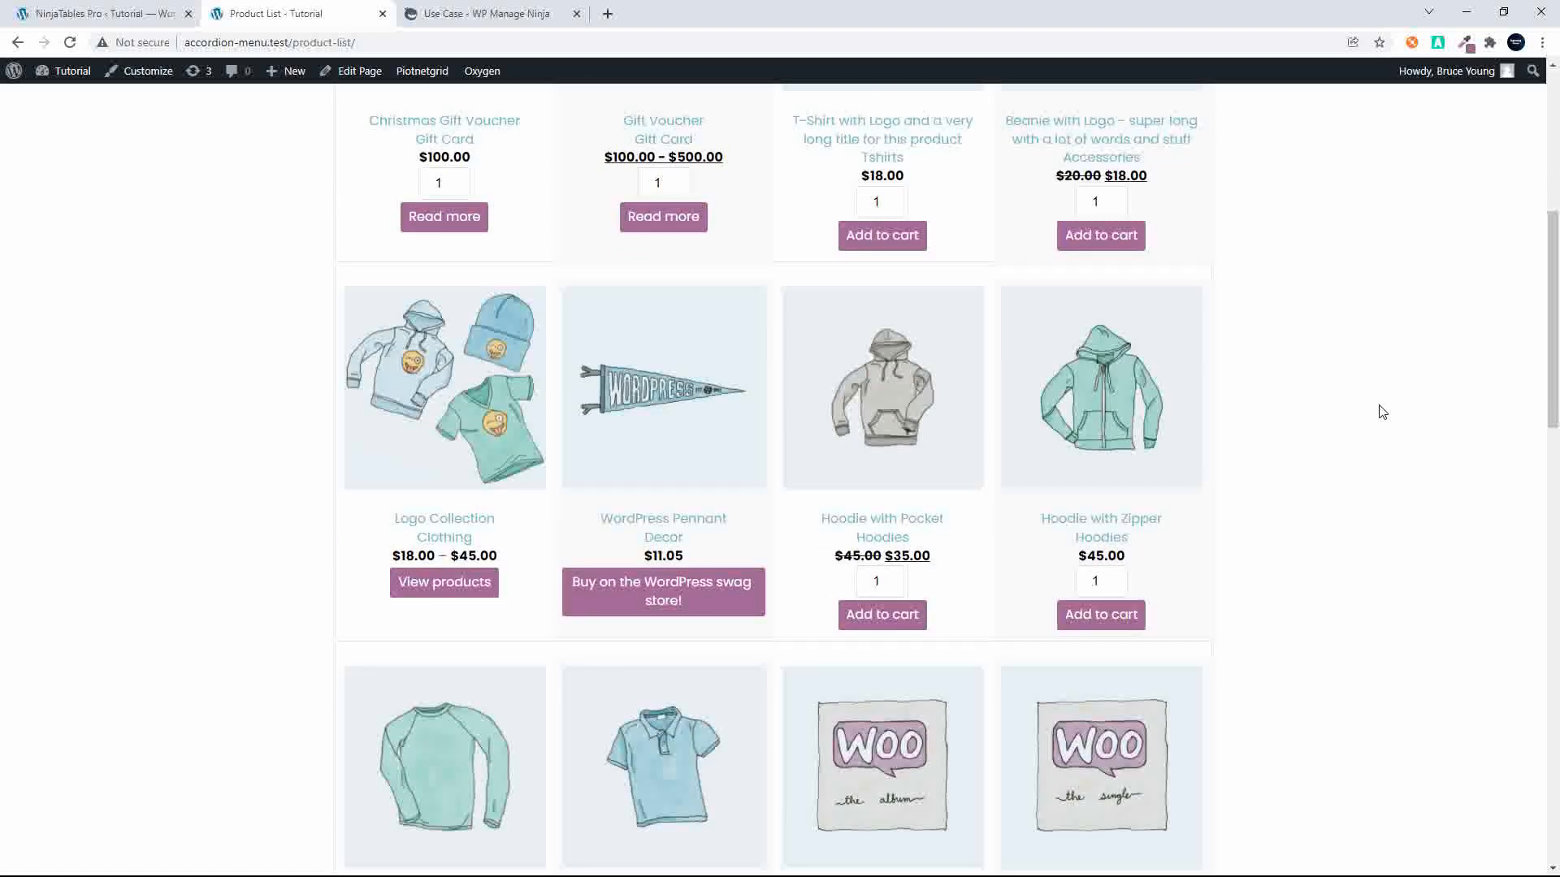
scroll(1382, 412, "down", 15)
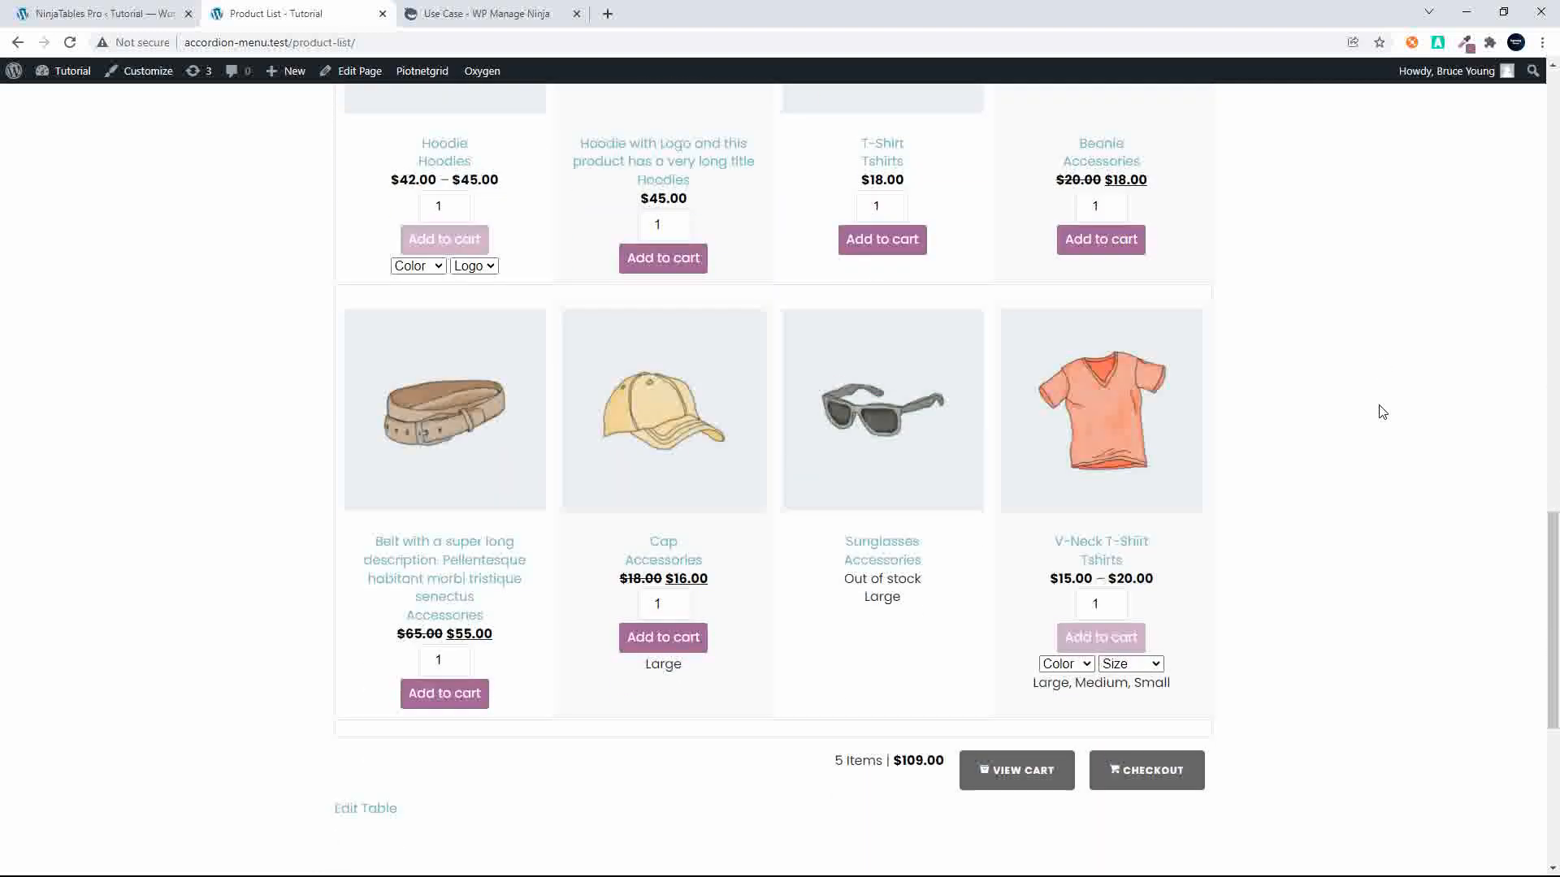
scroll(1383, 412, "down", 1)
scroll(1382, 412, "up", 10)
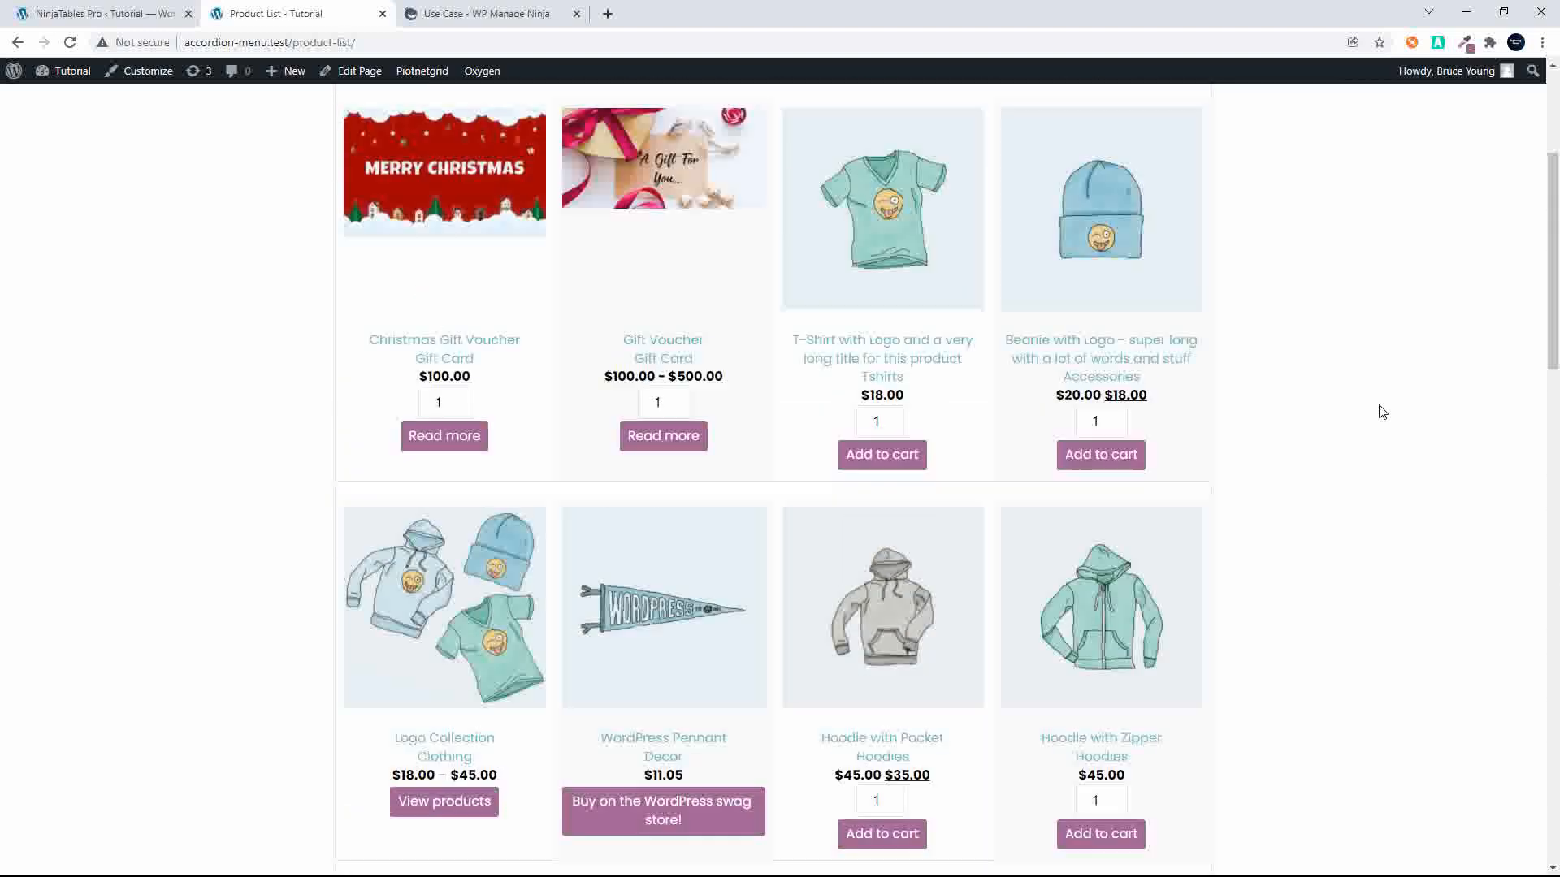
scroll(1383, 411, "up", 4)
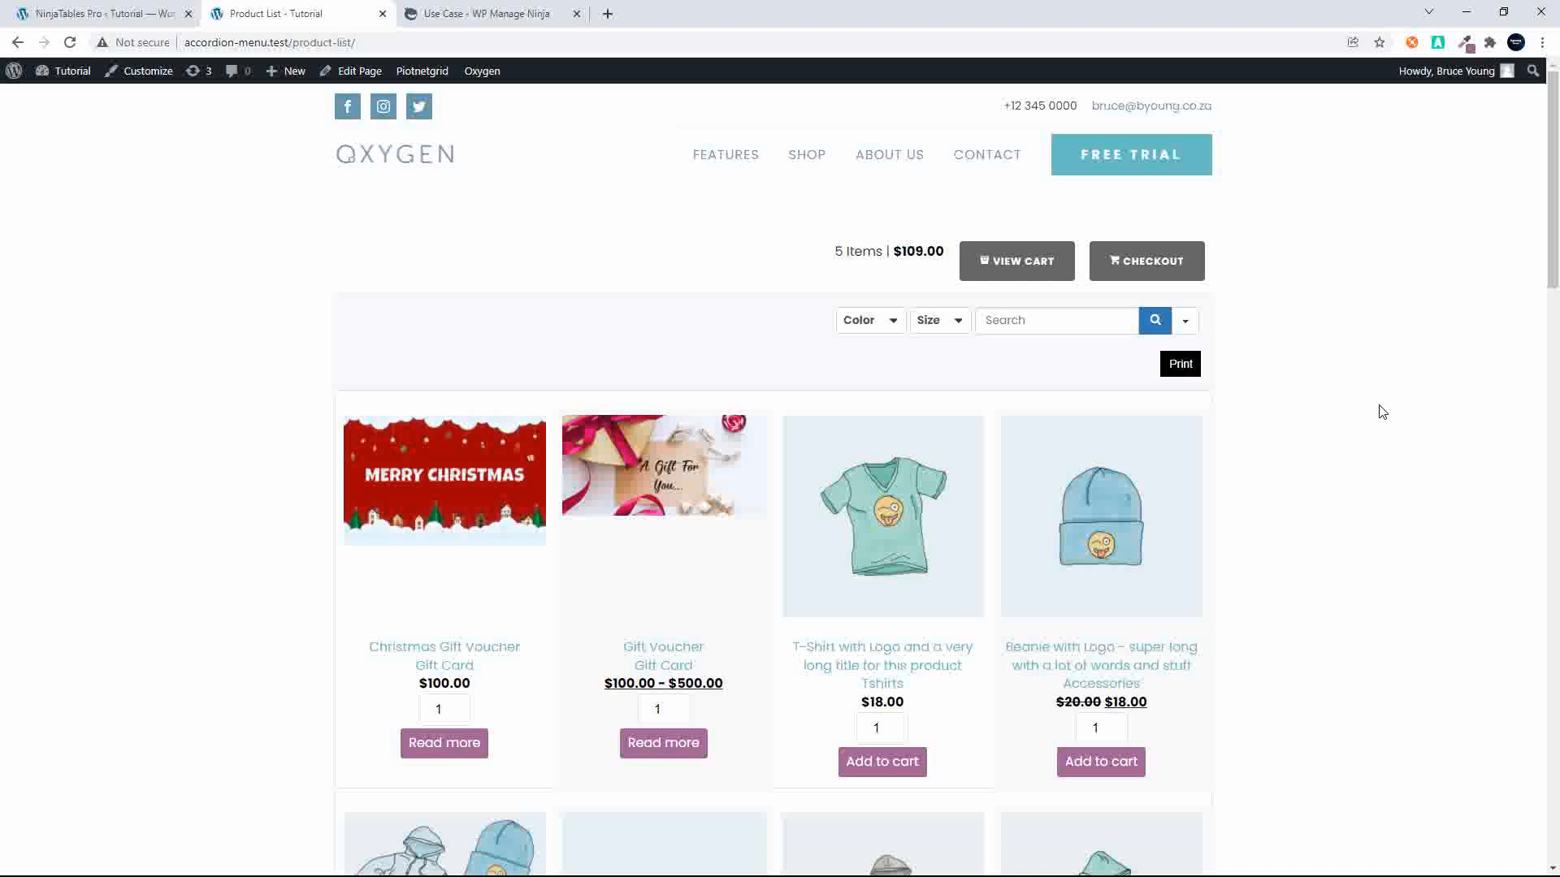